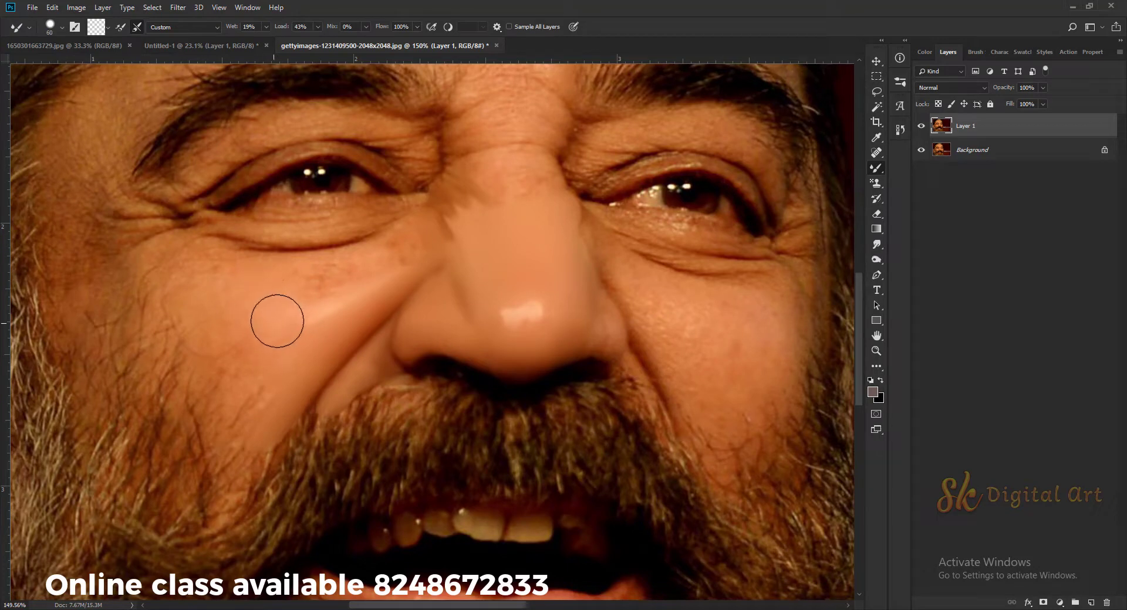
Blend the cheek skin from under the eye toward the nose with the Mixer Brush
mouse_move(291, 270)
mouse_down()
mouse_move(392, 245)
mouse_move(421, 256)
mouse_up()
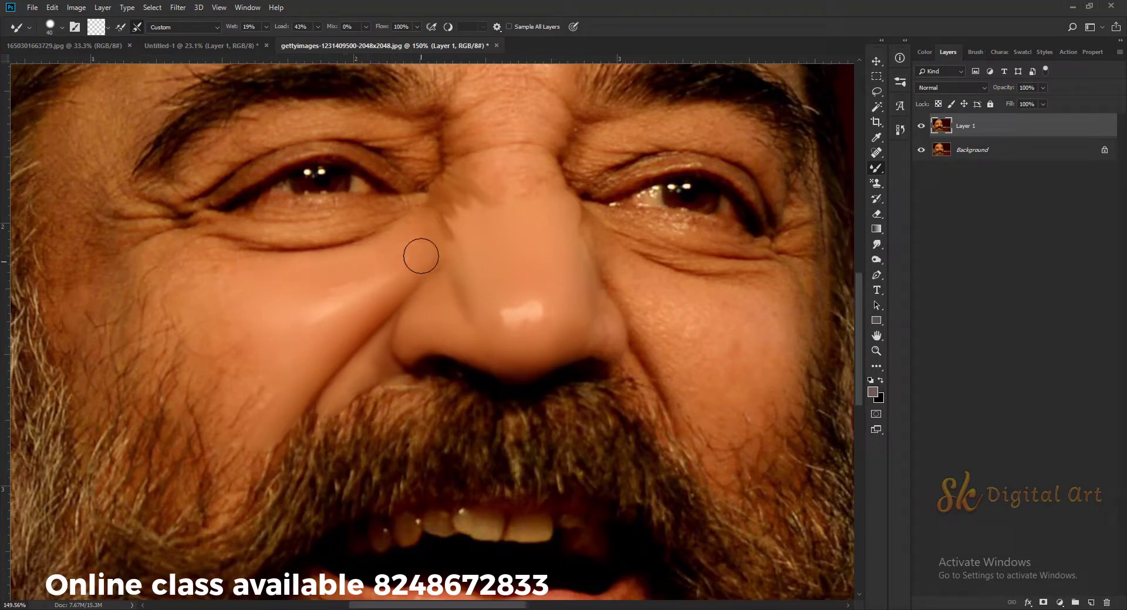
key(])
key(])
key(])
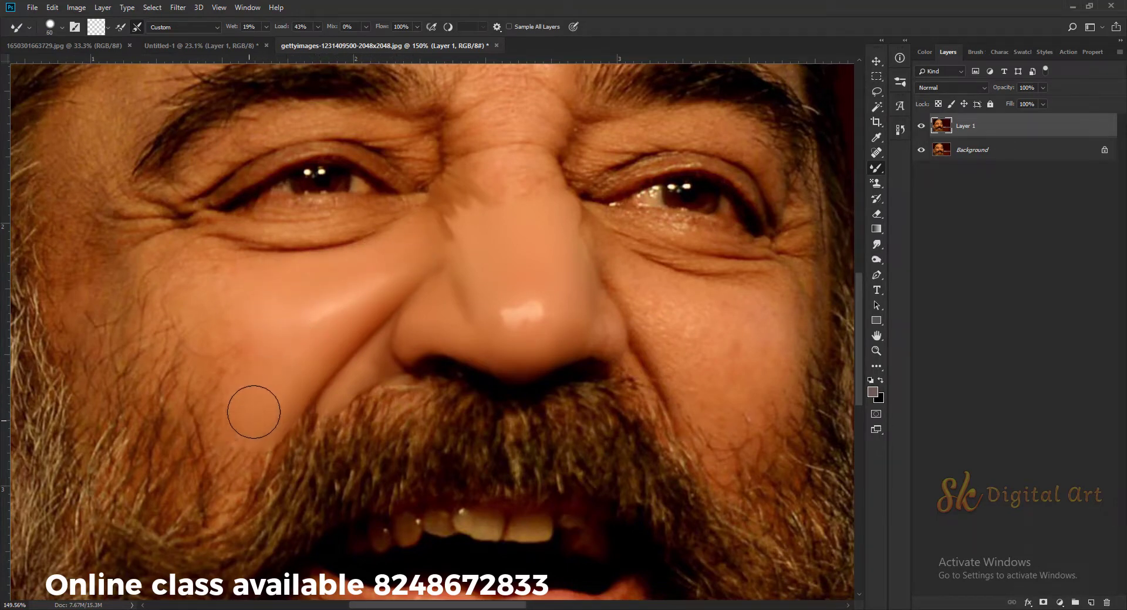
mouse_move(240, 414)
mouse_down()
mouse_move(344, 373)
mouse_move(332, 443)
mouse_up()
key(])
key(])
key(])
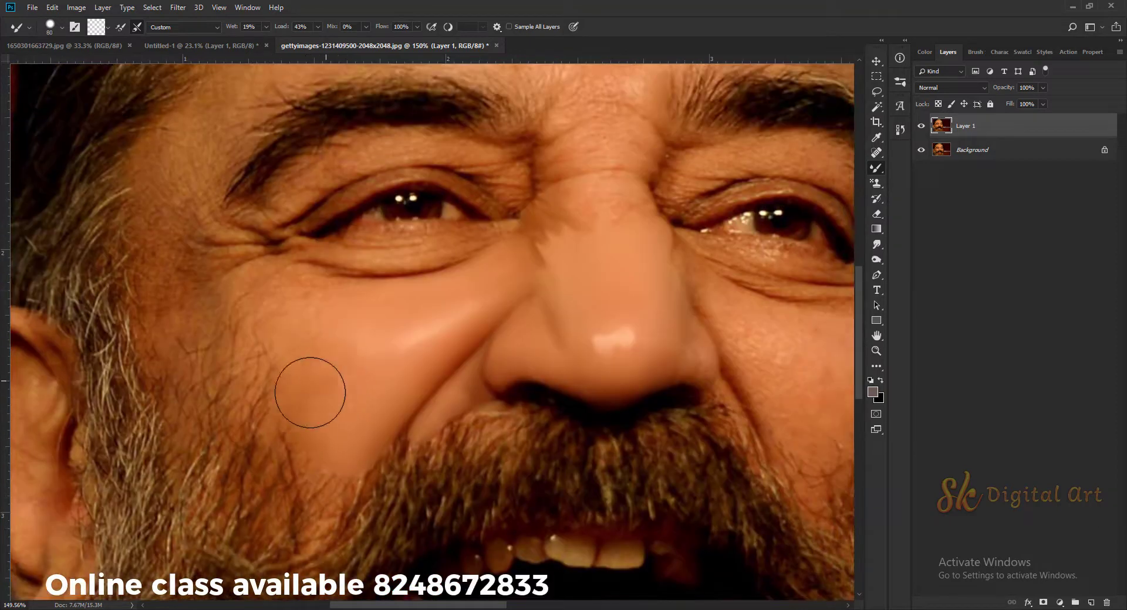
key(bracketleft)
key(bracketleft)
key(bracketleft)
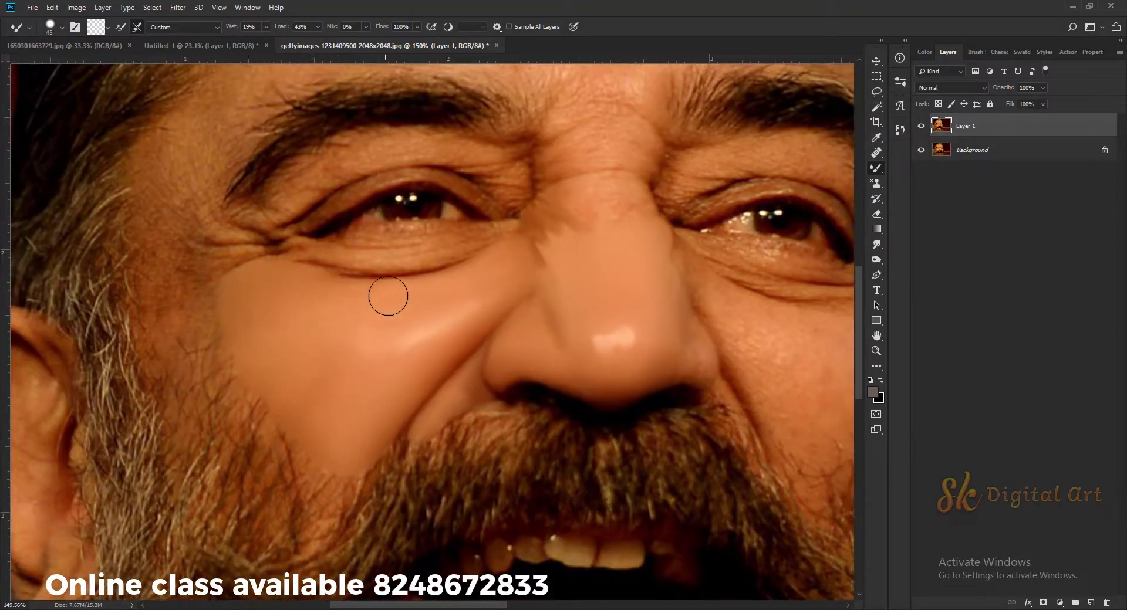
key(bracketright)
key(bracketright)
key(bracketright)
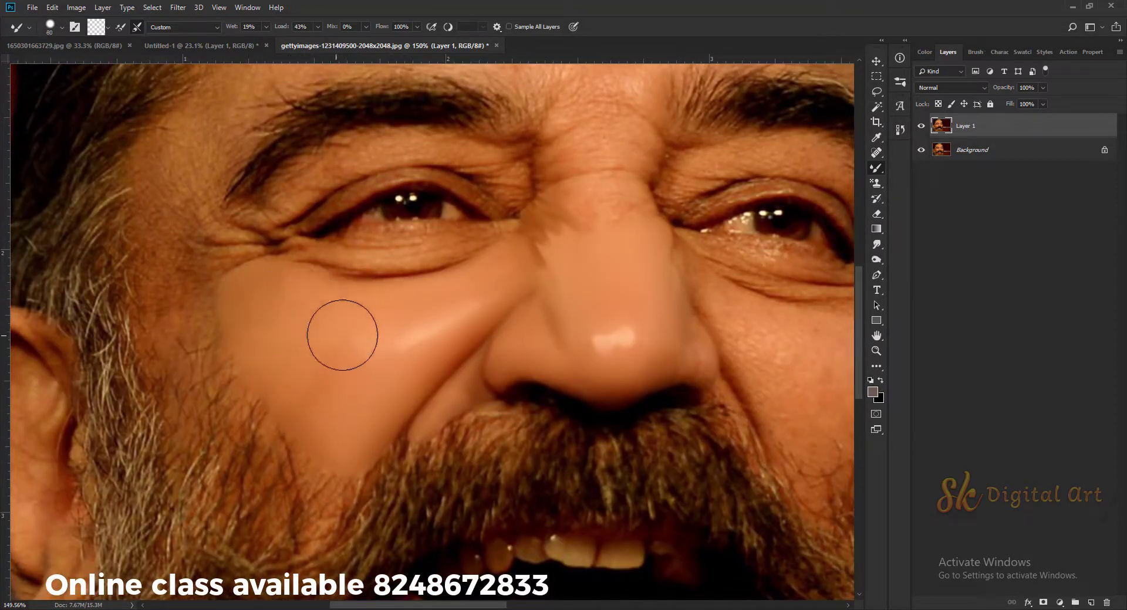
Blend the cheek toward the ear, adjusting the brush to a finer size
mouse_move(240, 313)
mouse_down()
mouse_move(317, 377)
mouse_move(326, 339)
mouse_up()
key(bracketleft)
key(bracketleft)
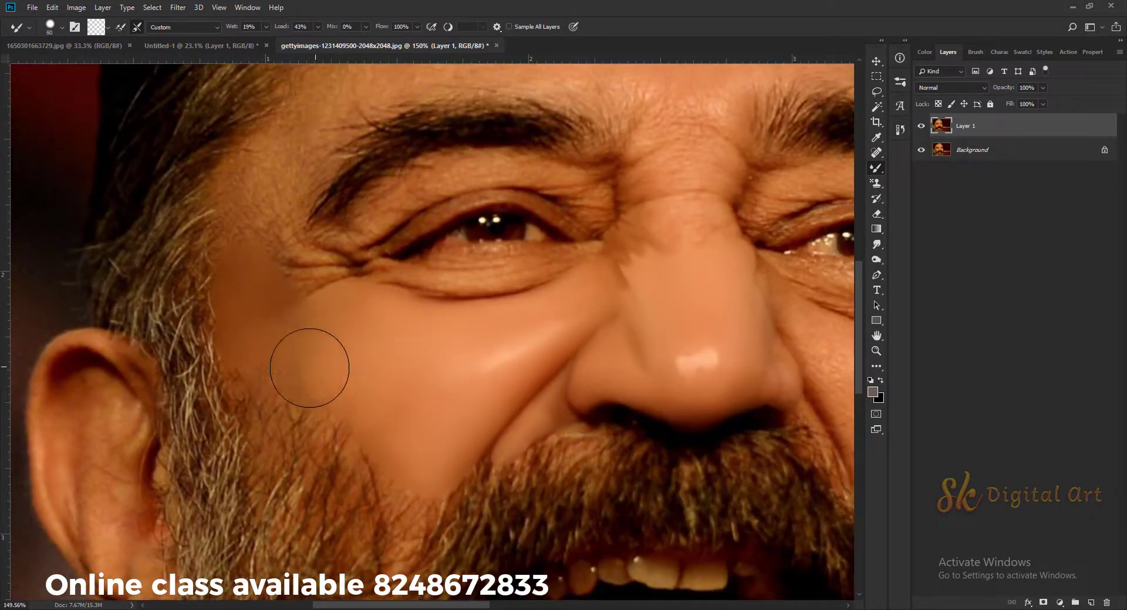
key(bracketright)
scroll(272, 329, up, 3)
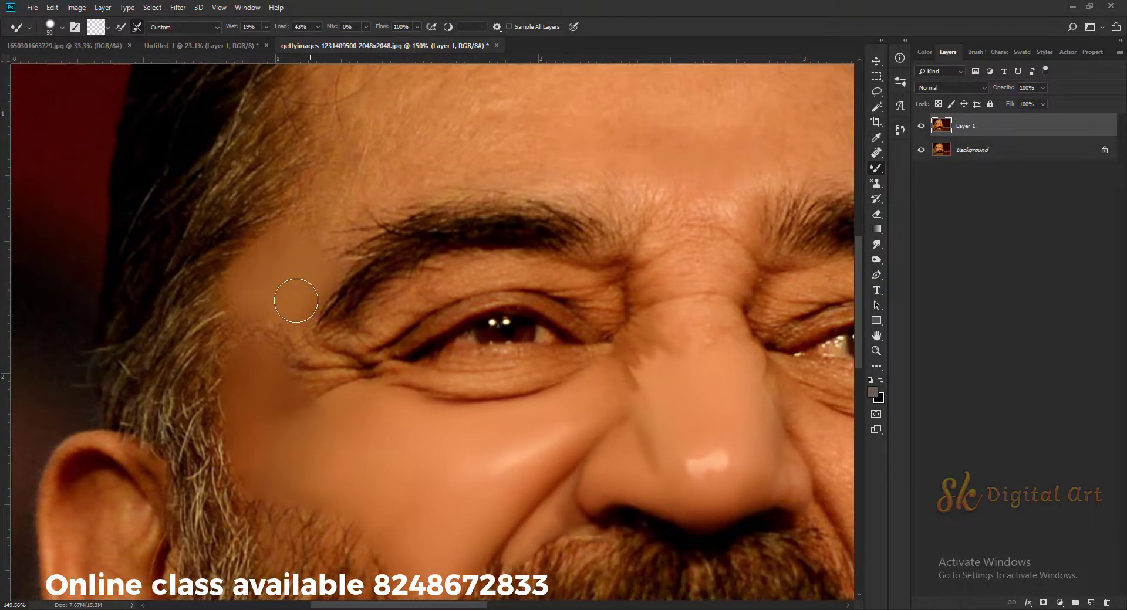
key(bracketleft)
key(bracketleft)
key(bracketleft)
Smooth the outer eye and temple area with a small brush, then tilt the view
drag(349, 360, 315, 304)
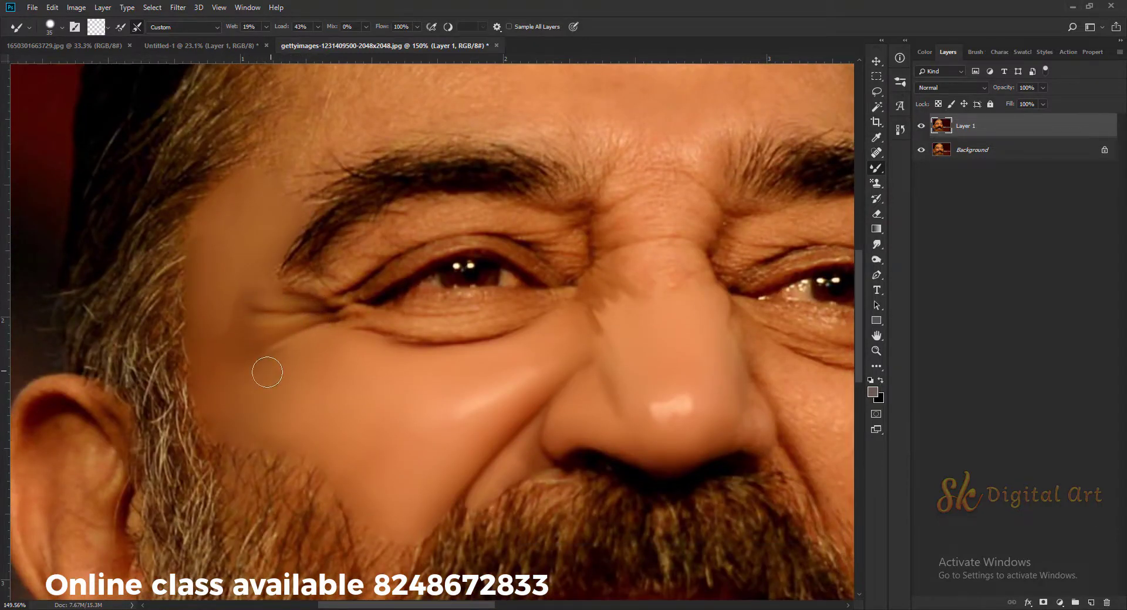
scroll(267, 372, right, 3)
key(bracketleft)
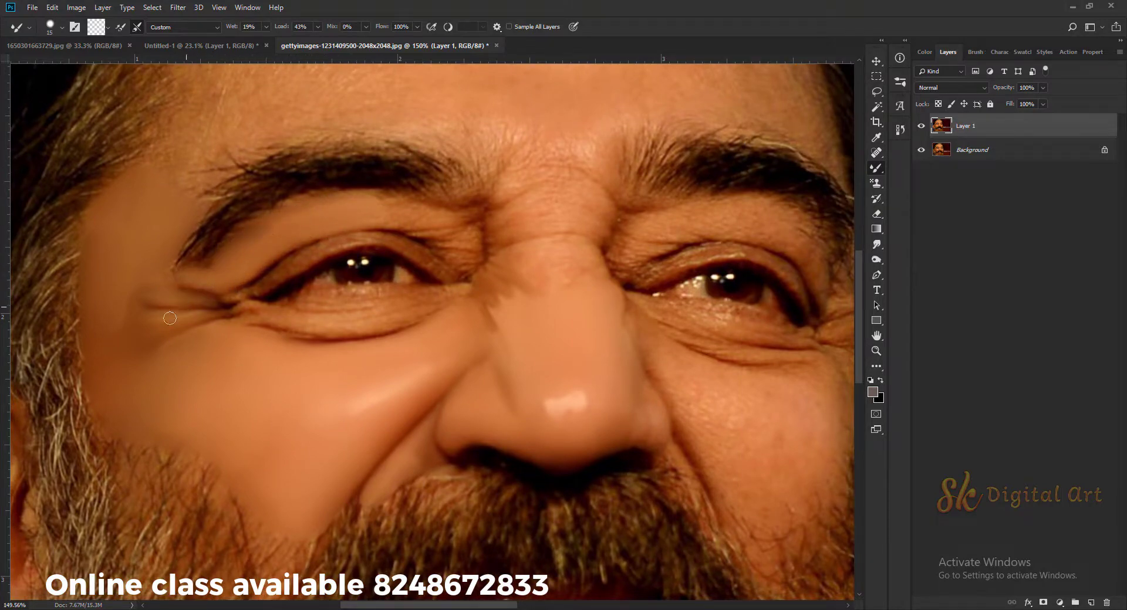
key(r)
drag(486, 180, 272, 435)
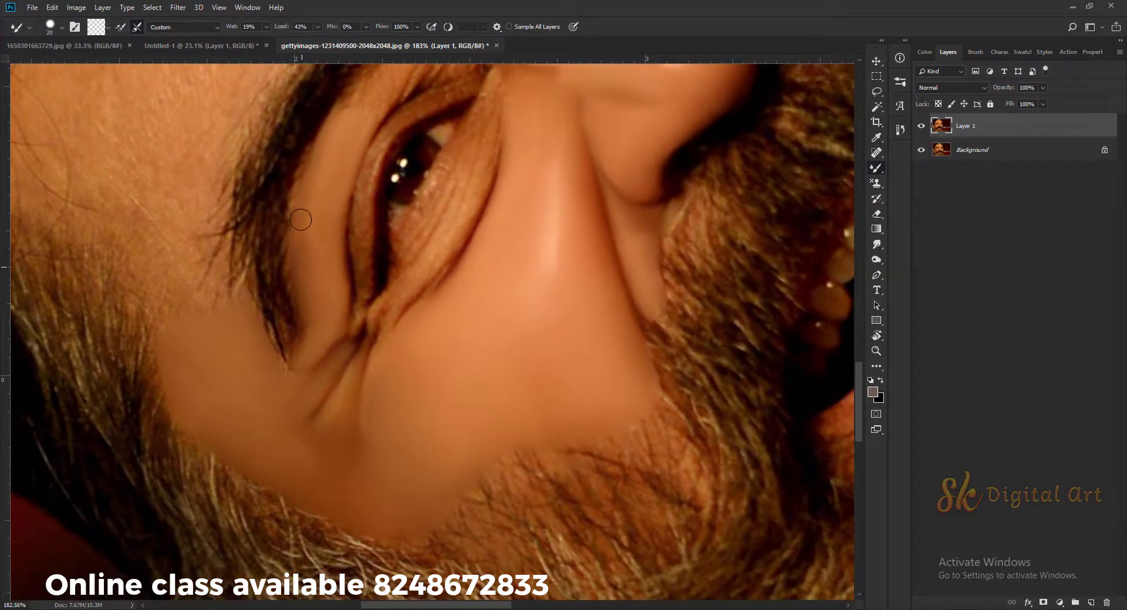
Blend a short stroke of lighter skin on the eyelid with a small Mixer Brush
key(bracketright)
key(bracketright)
key(bracketright)
key(bracketleft)
key(bracketleft)
drag(343, 398, 343, 419)
scroll(316, 376, up, 3)
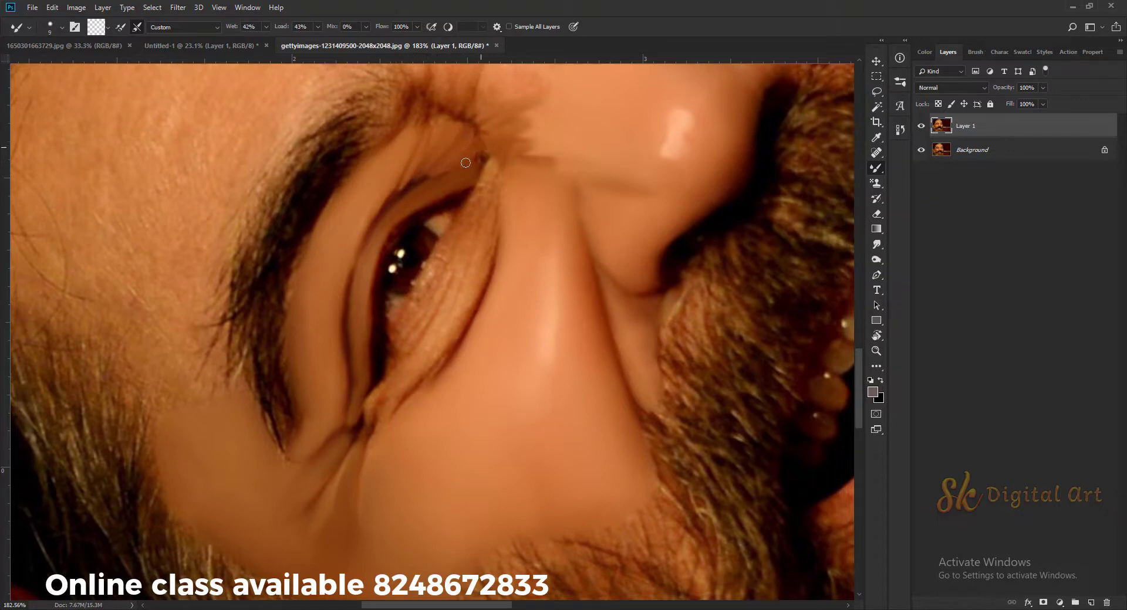
scroll(360, 209, up, 3)
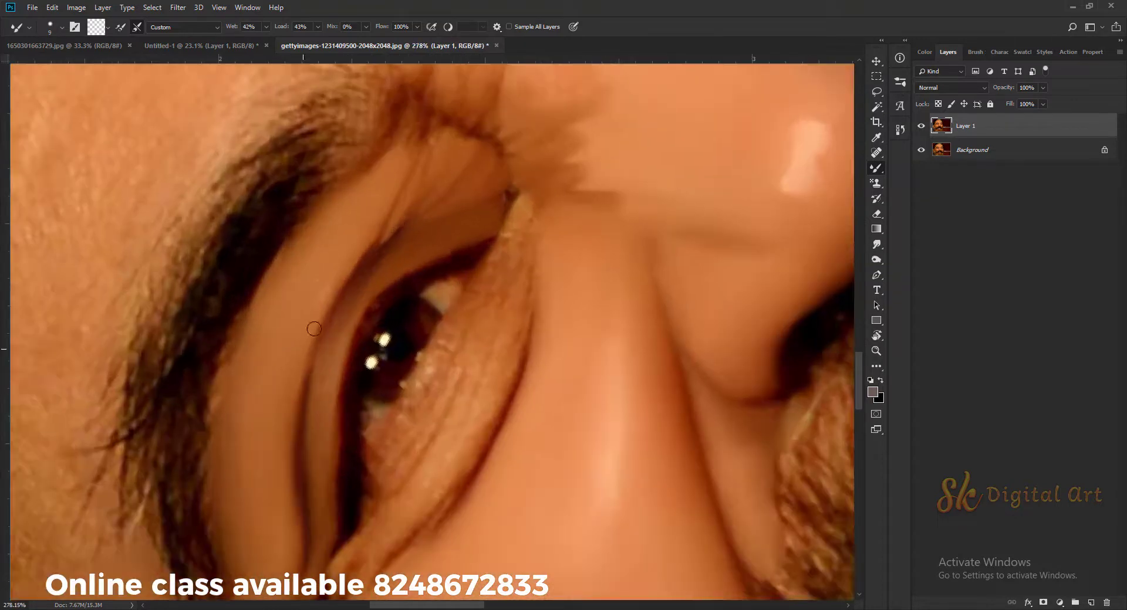
scroll(348, 240, down, 2)
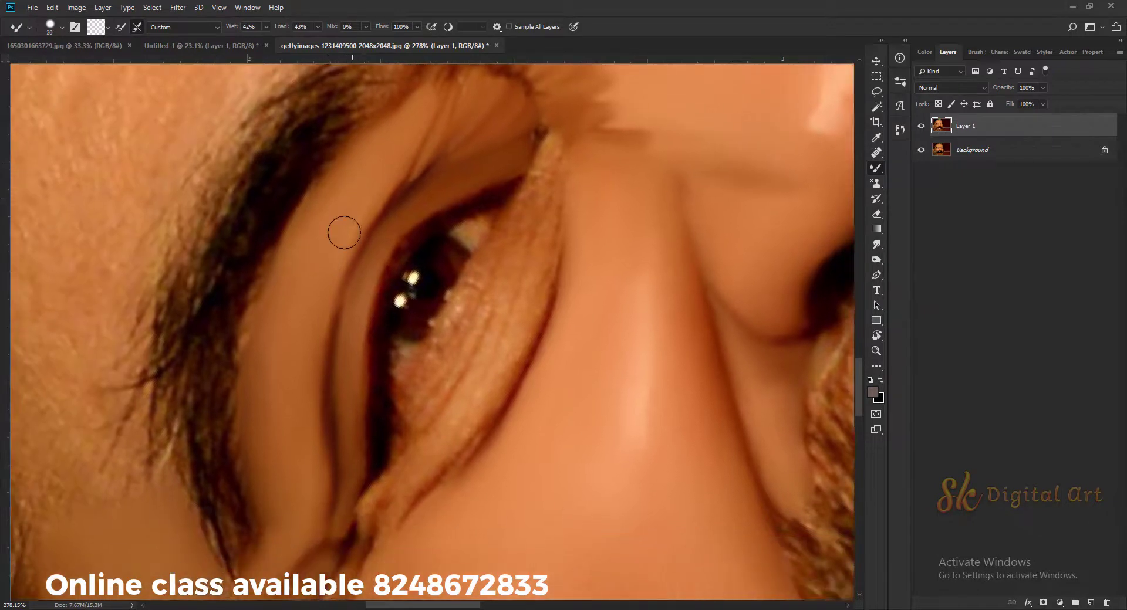
key(bracketright)
scroll(304, 411, down, 2)
scroll(304, 410, right, 2)
key(bracketleft)
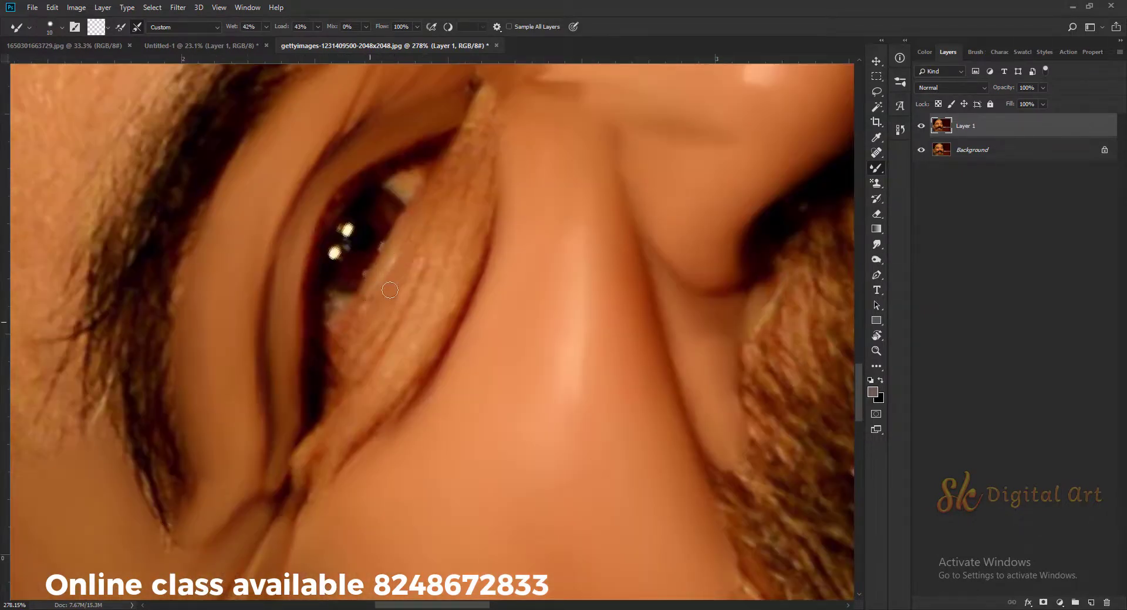
scroll(372, 374, up, 5)
scroll(385, 332, right, 2)
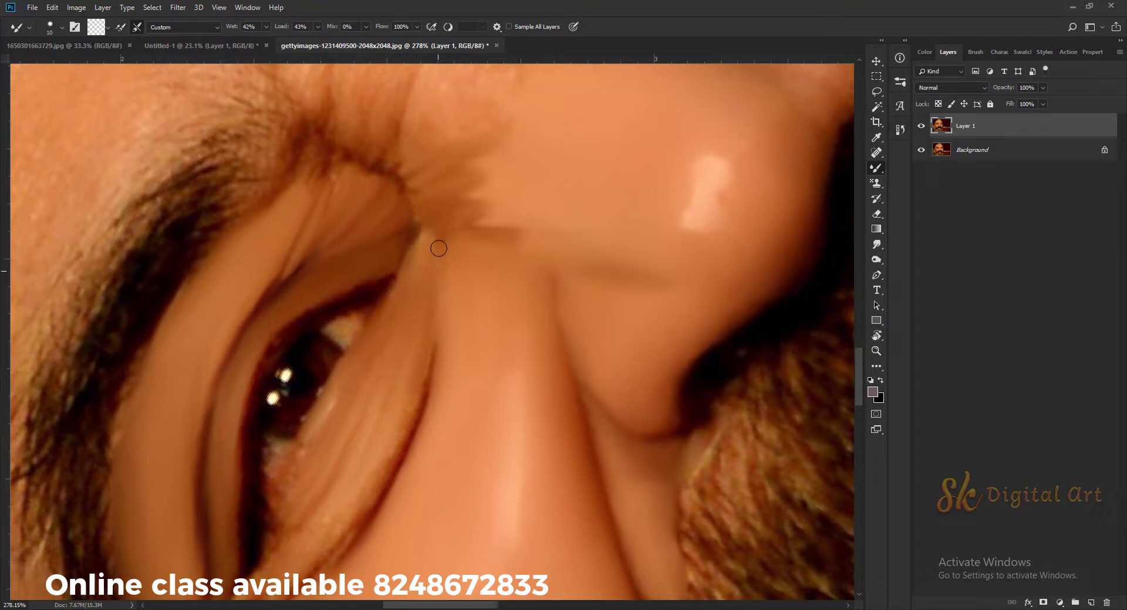
scroll(396, 268, up, 3)
scroll(415, 272, up, 2)
Refine the inner eye corner beside the nose with a fine brush and show Brush Settings
scroll(414, 272, left, 2)
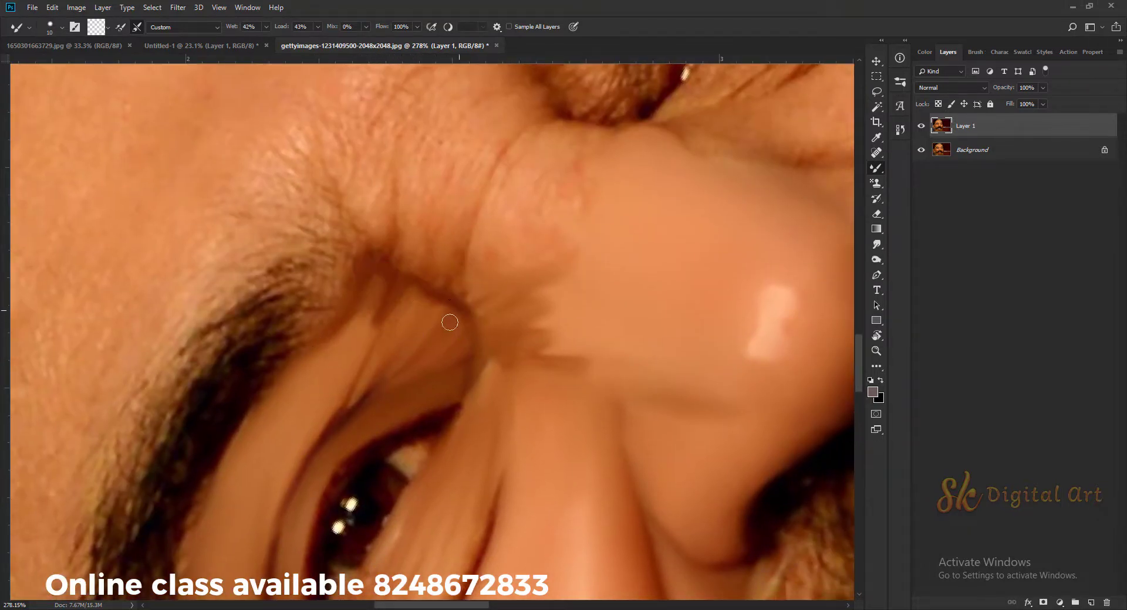
scroll(449, 323, down, 4)
scroll(449, 322, right, 1)
scroll(322, 293, down, 2)
scroll(358, 327, down, 4)
scroll(358, 326, right, 2)
key(bracketright)
key(bracketright)
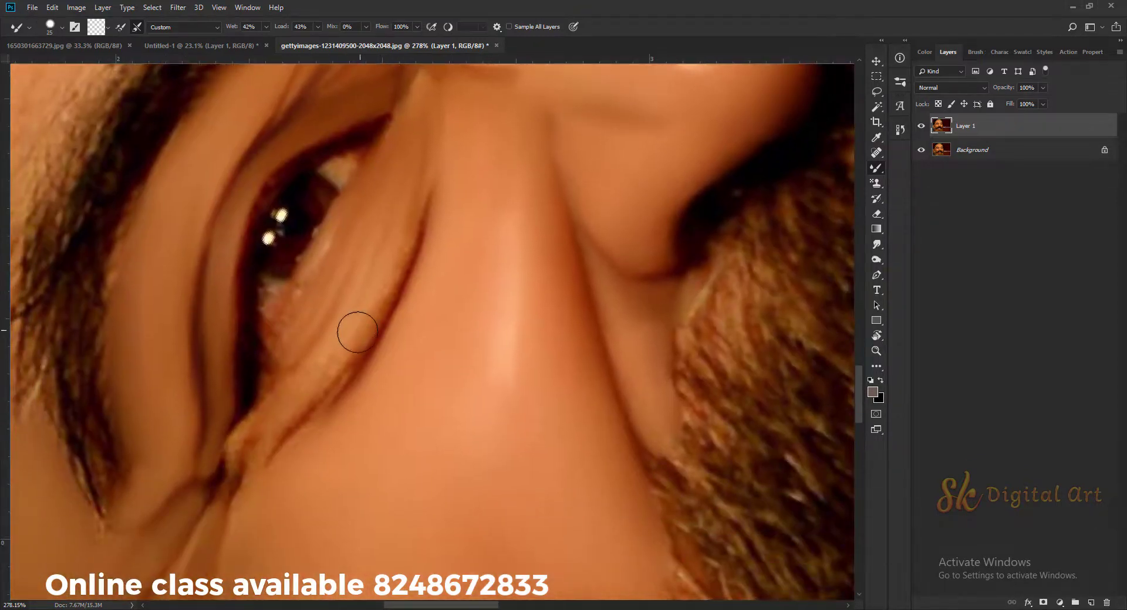
scroll(411, 235, down, 5)
scroll(410, 235, left, 4)
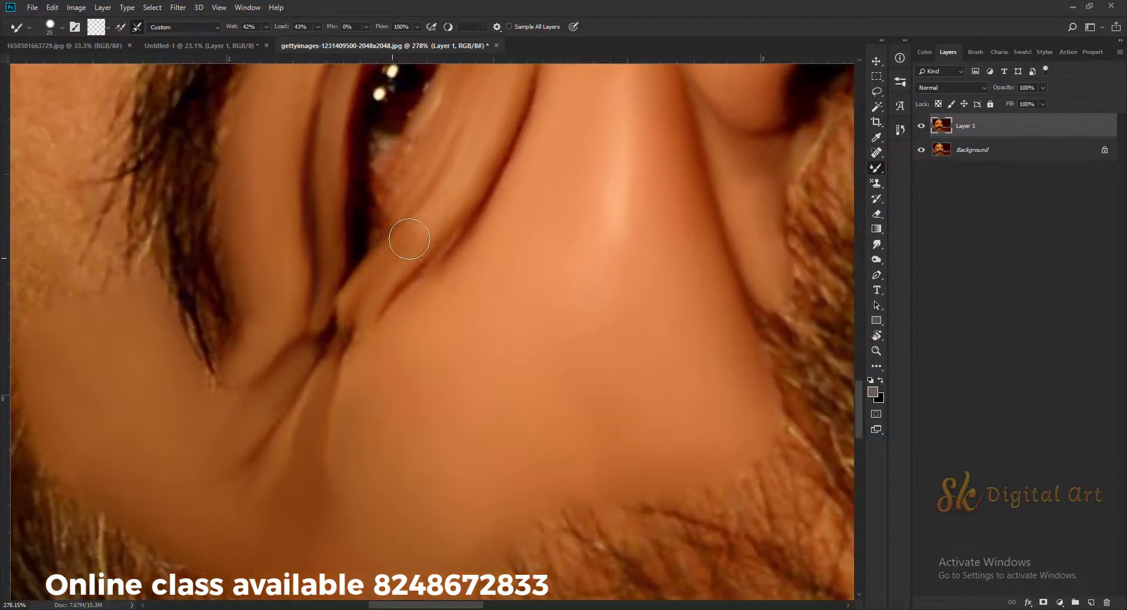
scroll(375, 311, up, 4)
key(bracketleft)
key(bracketleft)
key(bracketleft)
scroll(348, 274, up, 3)
scroll(348, 273, right, 1)
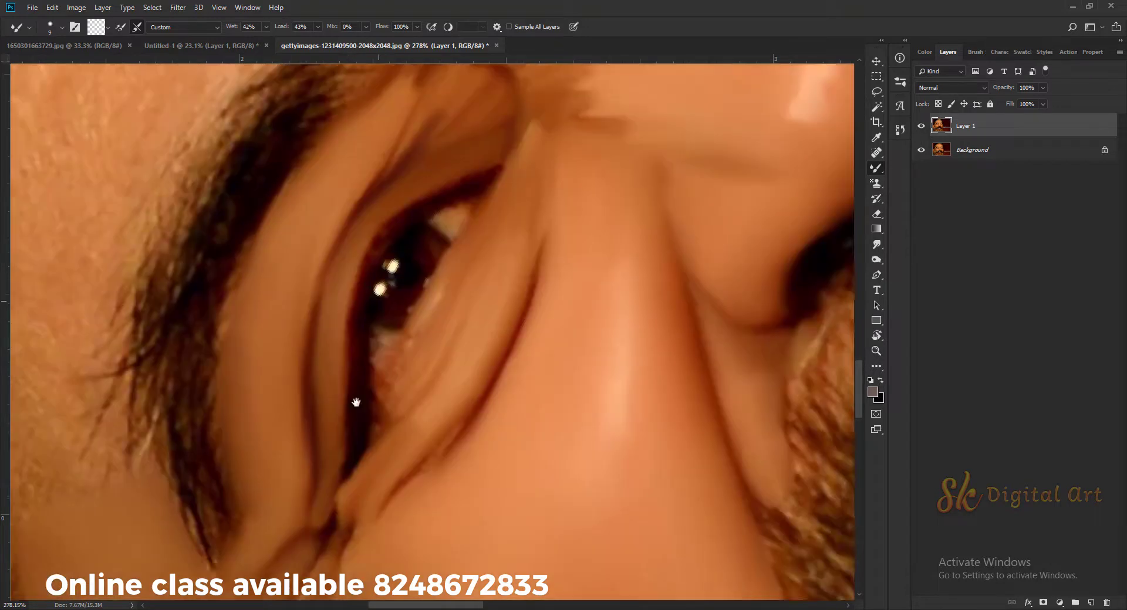
scroll(349, 305, up, 1)
key(F5)
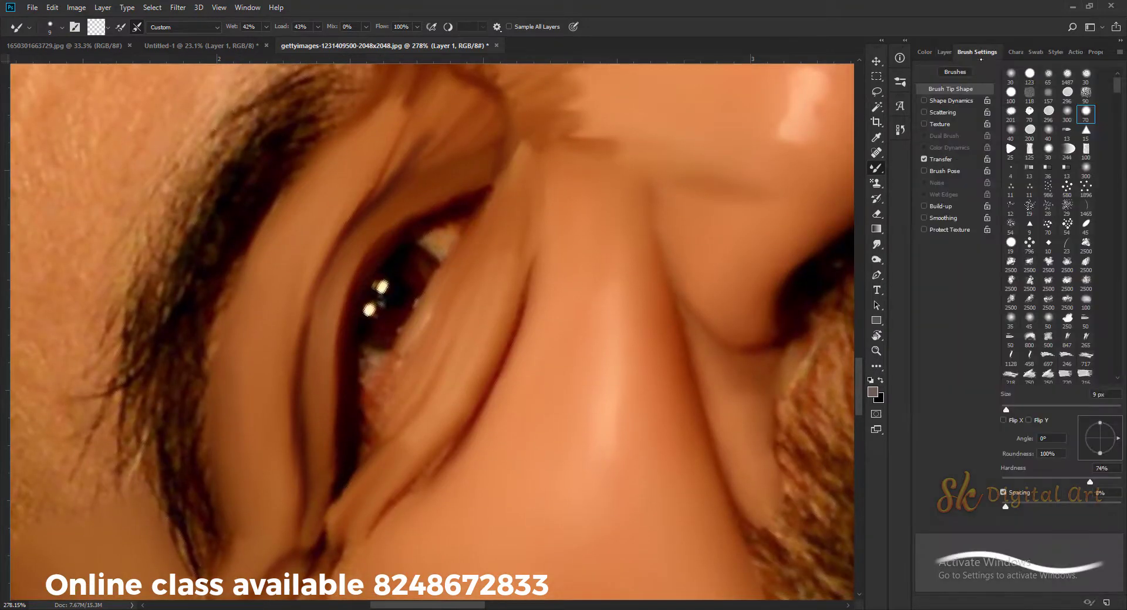
Hide Brush Settings and smooth the skin beside the eye's lower corner
key(F5)
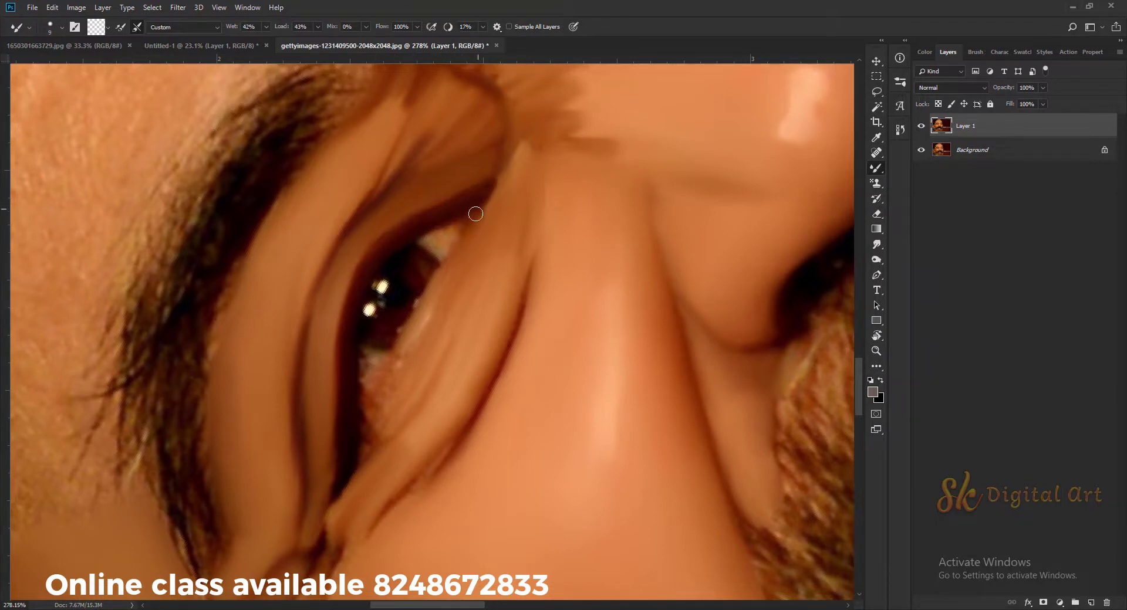
scroll(361, 277, down, 1)
scroll(361, 277, right, 1)
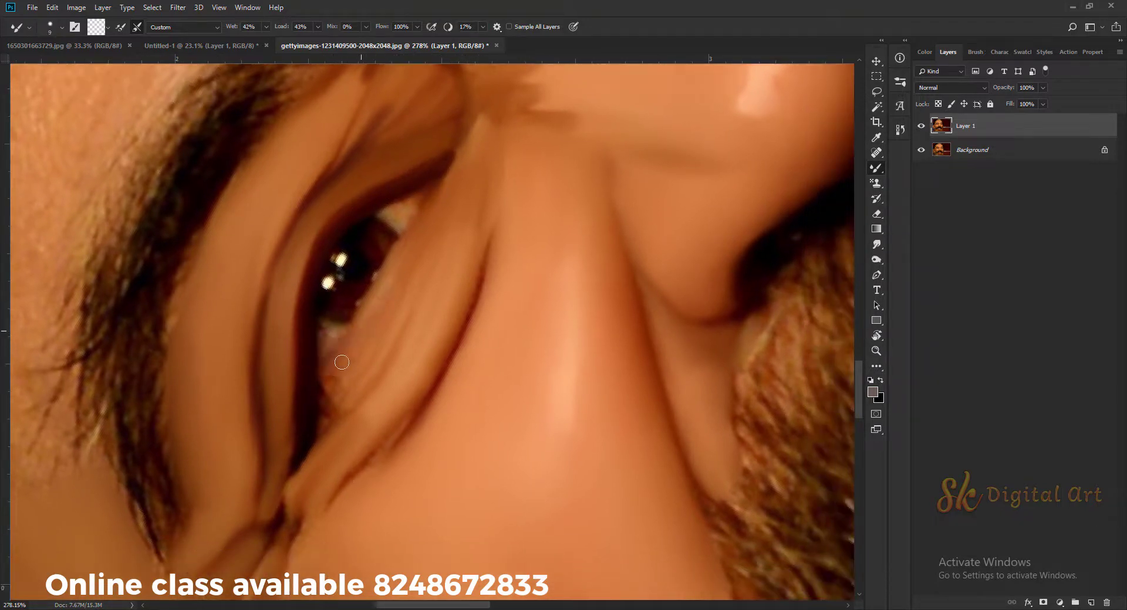
drag(319, 435, 326, 405)
scroll(335, 381, down, 5)
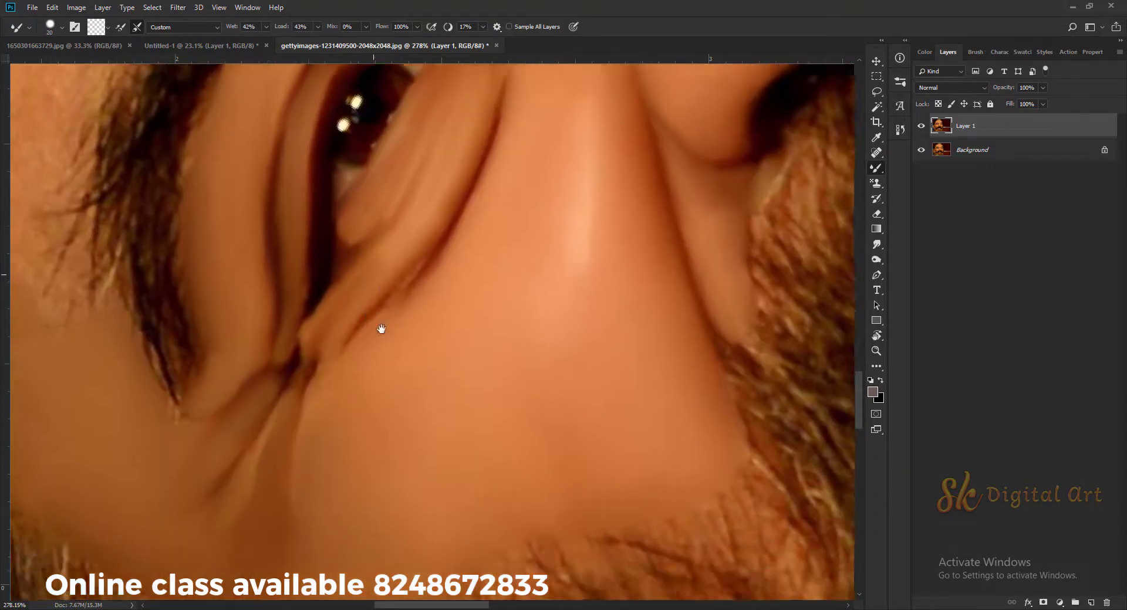
key(bracketright)
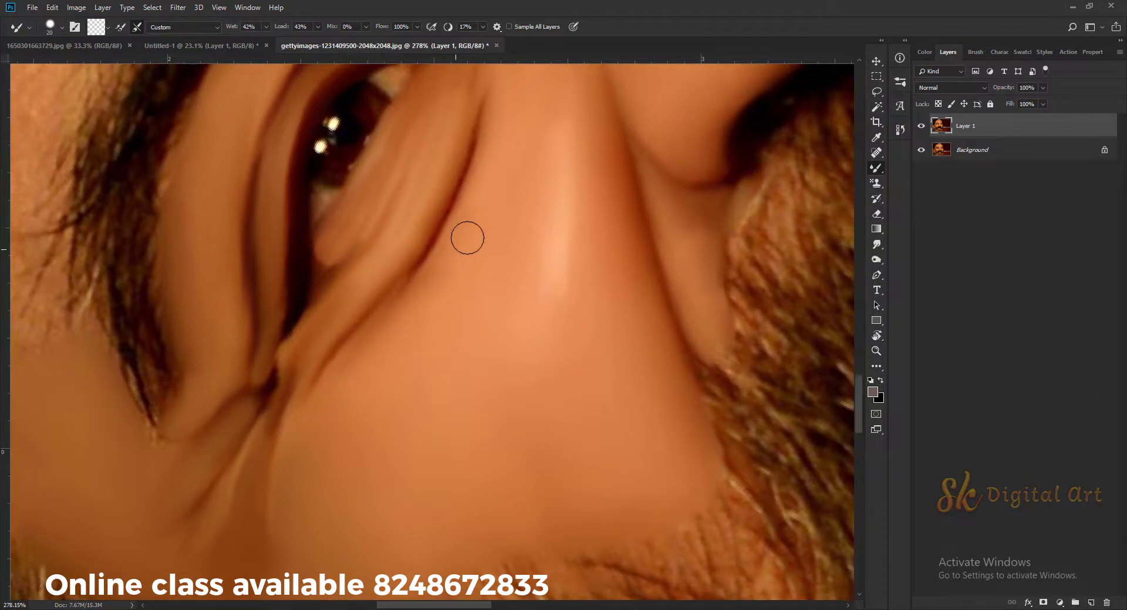
Resize the brush and zoom out to view the whole tilted face
scroll(411, 293, down, 1)
key(bracketright)
scroll(425, 285, up, 5)
scroll(419, 284, right, 2)
key(bracketleft)
key(bracketleft)
key(bracketleft)
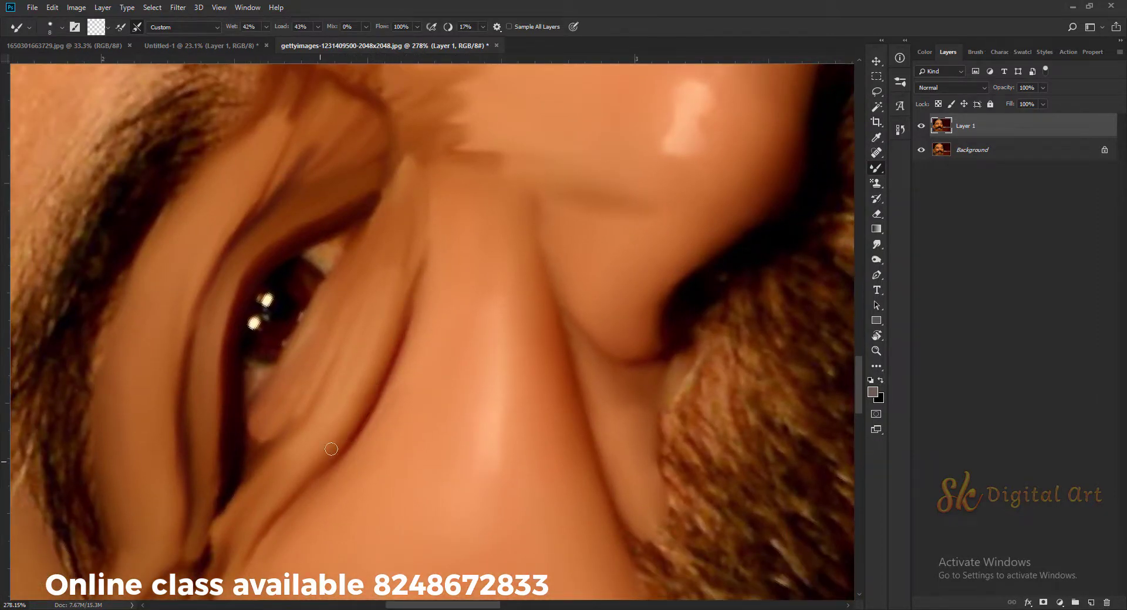
key(bracketright)
key(bracketright)
key(bracketright)
alt+scroll(331, 449, down, 2)
alt+scroll(395, 368, down, 5)
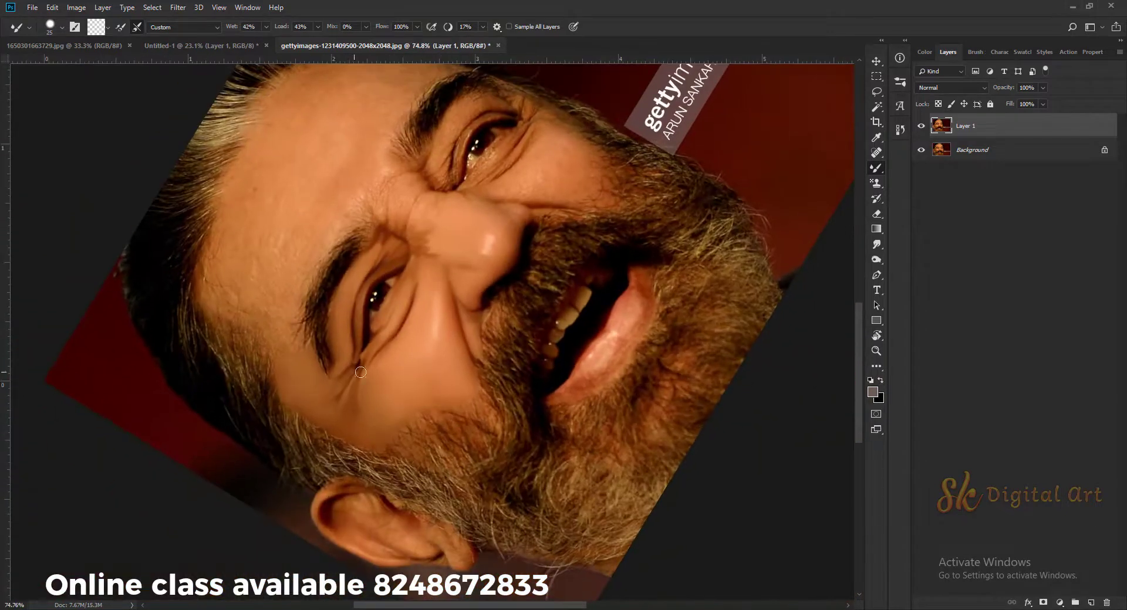
Smooth the creased, bumpy skin on the nose bridge
scroll(338, 269, up, 1)
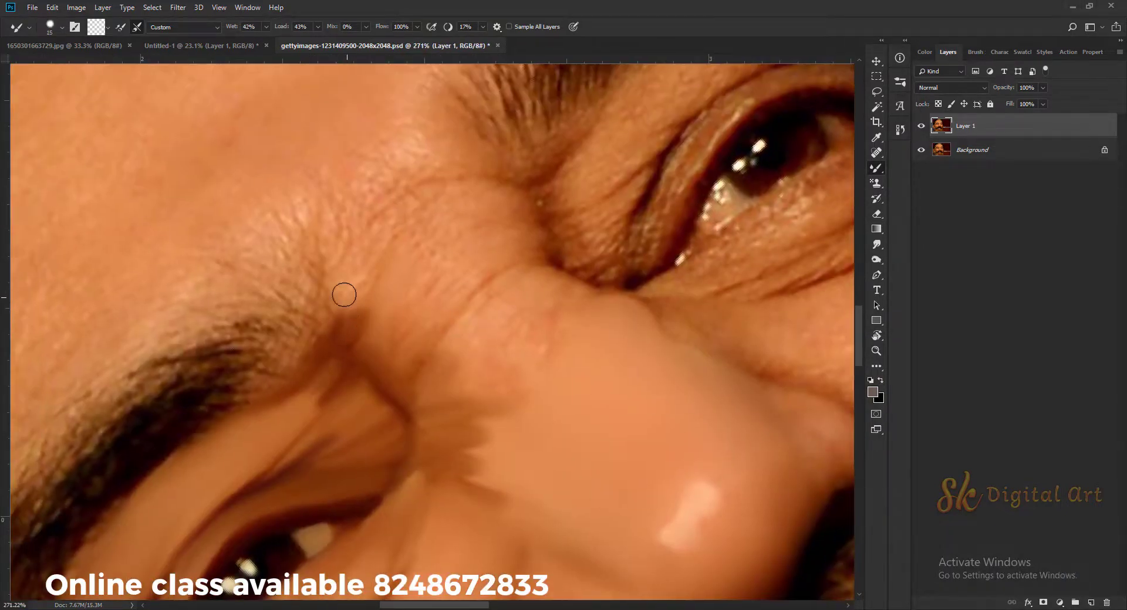
key(bracketright)
key(bracketright)
key(bracketright)
mouse_move(360, 258)
mouse_down()
mouse_move(375, 309)
mouse_move(430, 249)
mouse_up()
key(bracketright)
key(bracketleft)
key(bracketleft)
key(bracketleft)
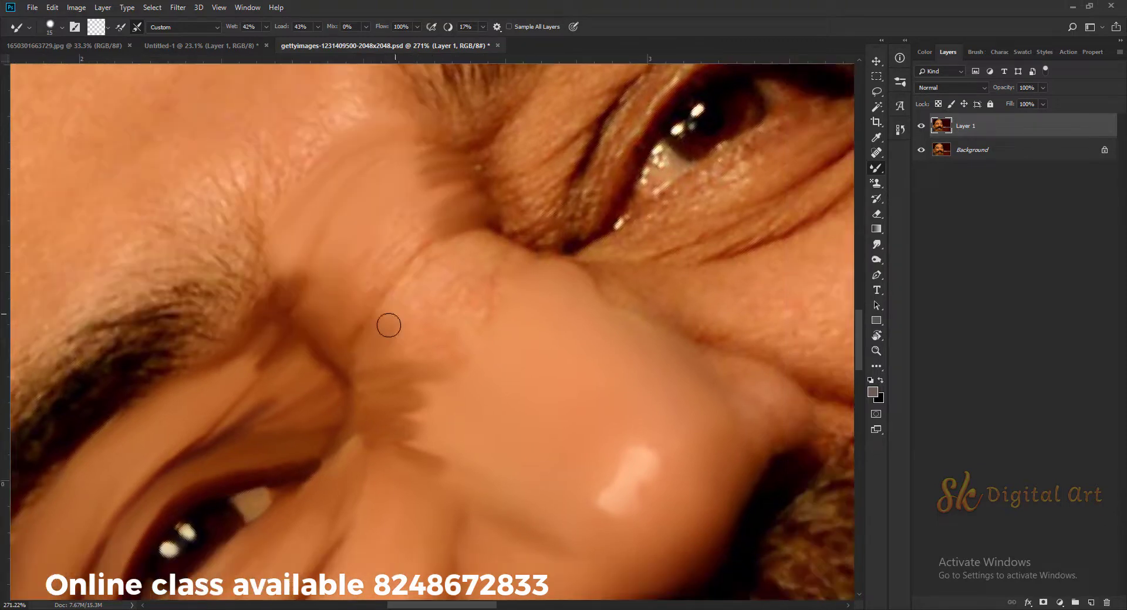
drag(449, 358, 388, 324)
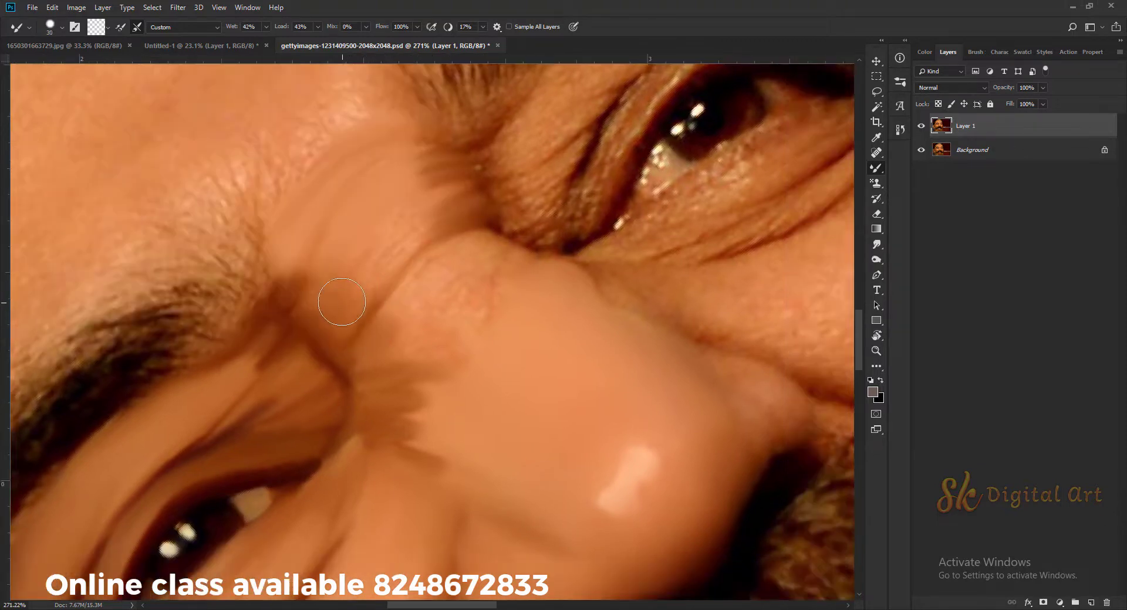
drag(342, 251, 290, 209)
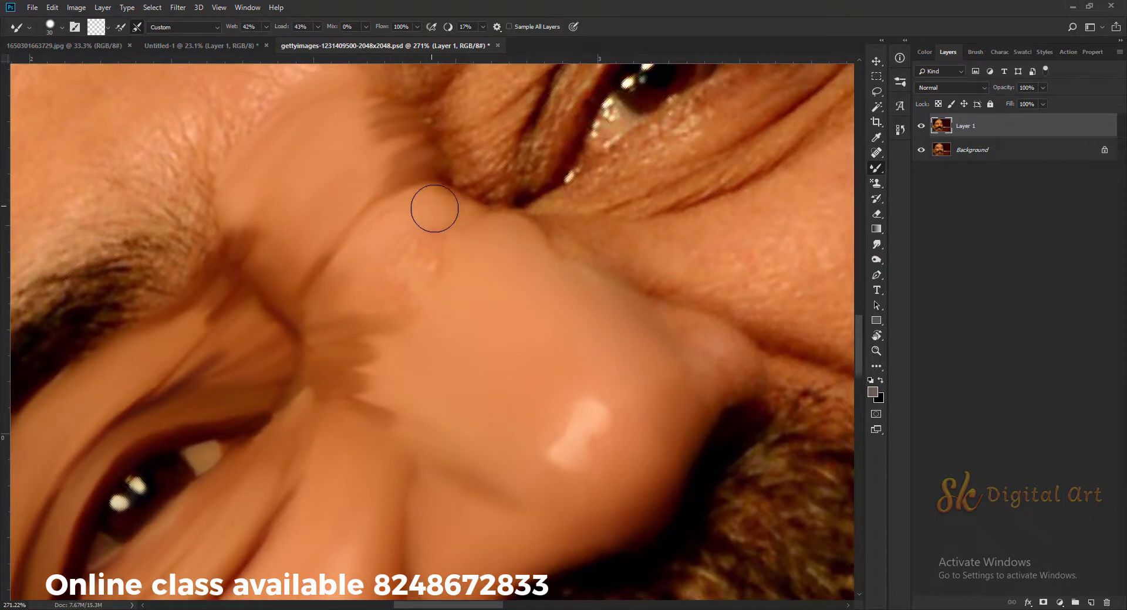
drag(434, 209, 473, 227)
key(bracketright)
key(bracketright)
key(bracketright)
mouse_move(405, 322)
mouse_down()
mouse_move(400, 239)
mouse_move(430, 315)
mouse_up()
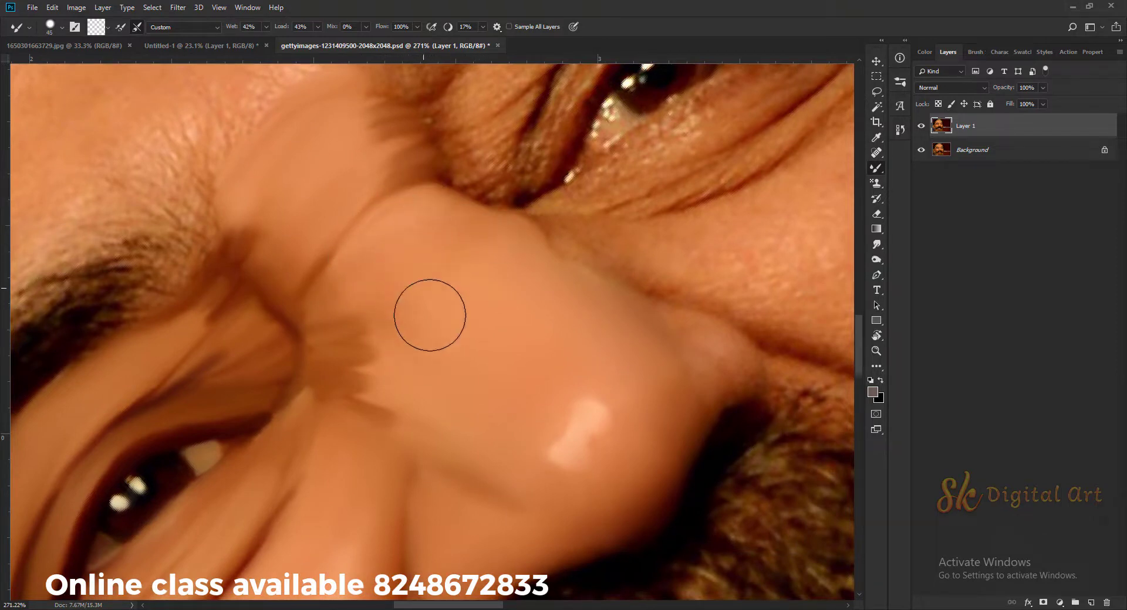
Rotate the view toward the eye and blend the skin at the base of the nose
key(r)
mouse_move(359, 269)
mouse_down()
mouse_move(385, 331)
mouse_move(453, 272)
mouse_up()
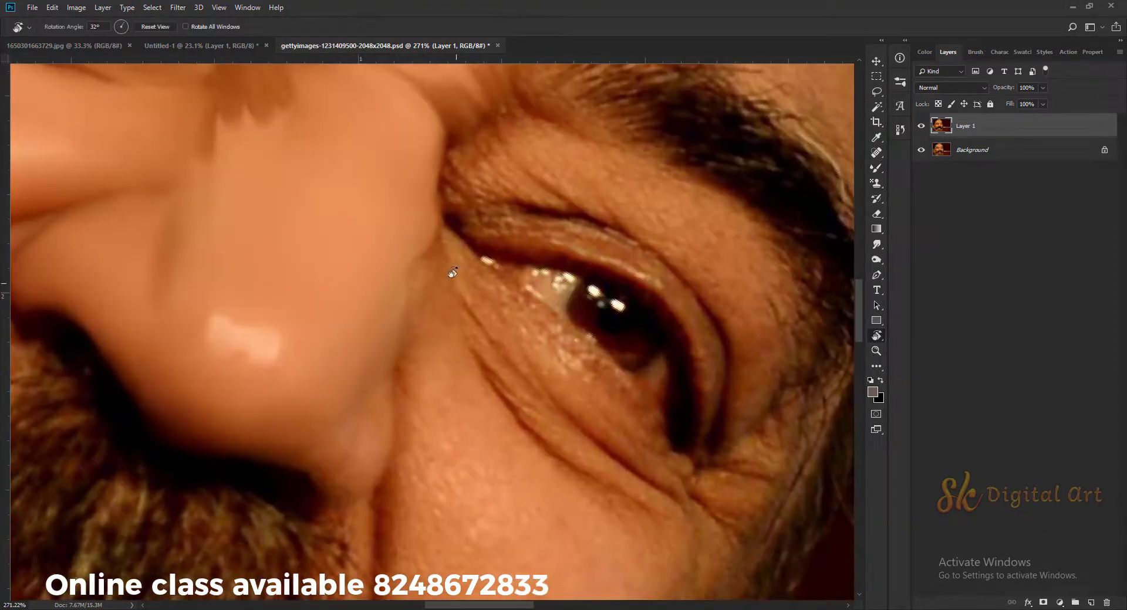
key(b)
scroll(440, 344, down, 3)
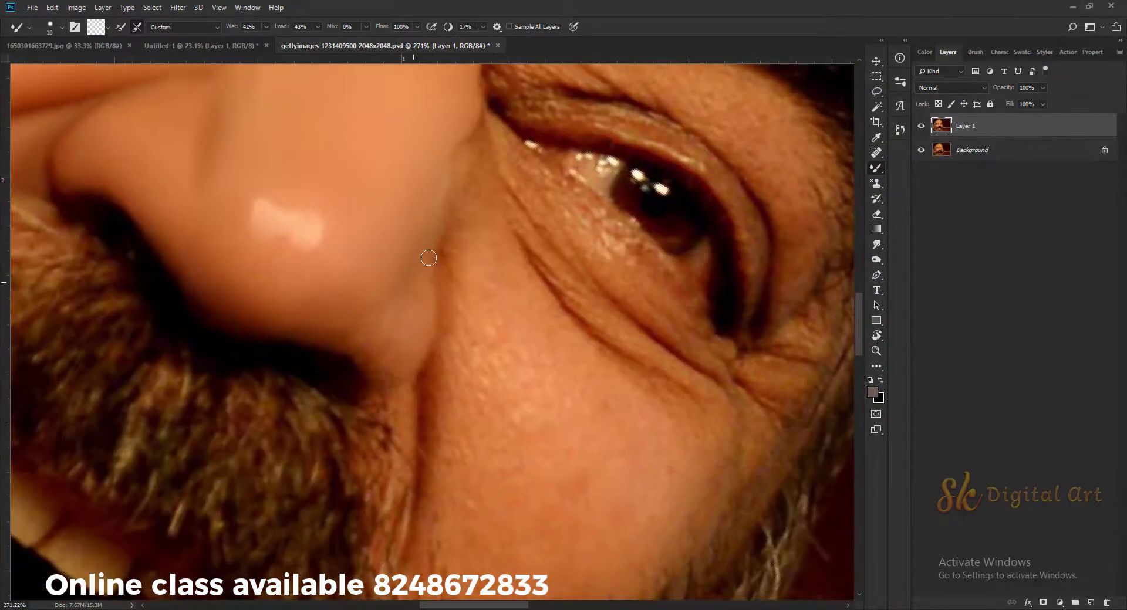
scroll(434, 358, left, 3)
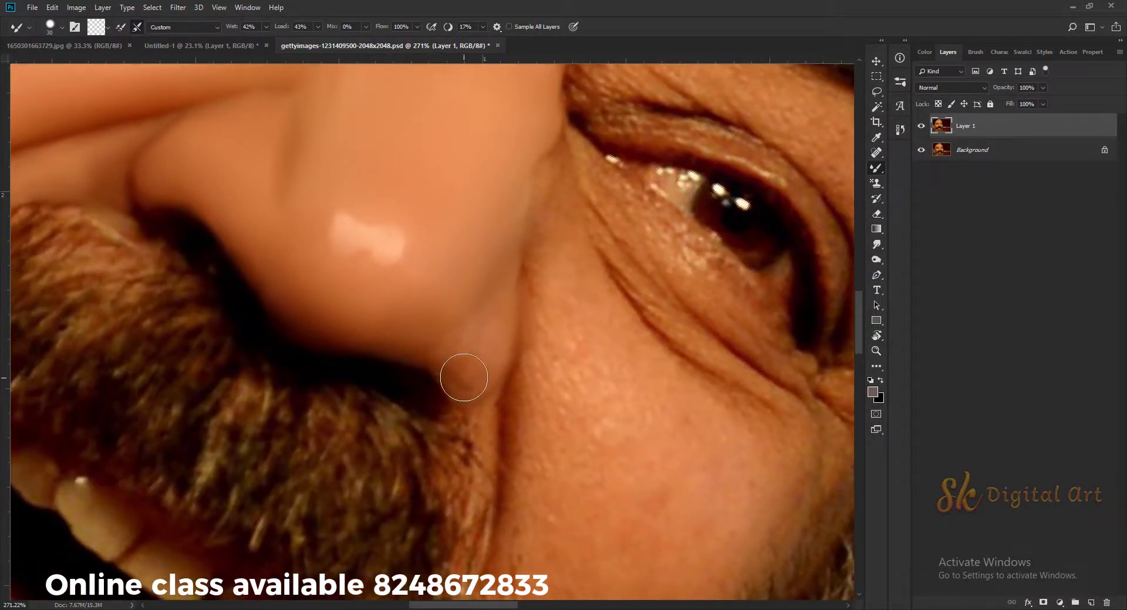
mouse_move(463, 377)
mouse_down()
mouse_move(453, 354)
mouse_move(469, 364)
mouse_up()
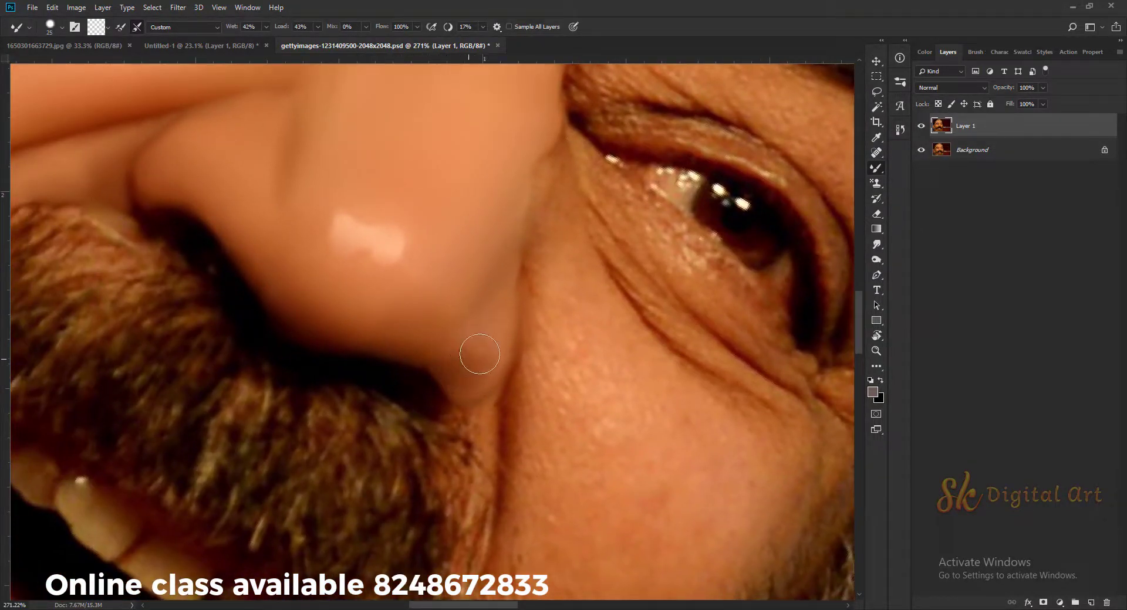
key(bracketleft)
scroll(477, 339, up, 2)
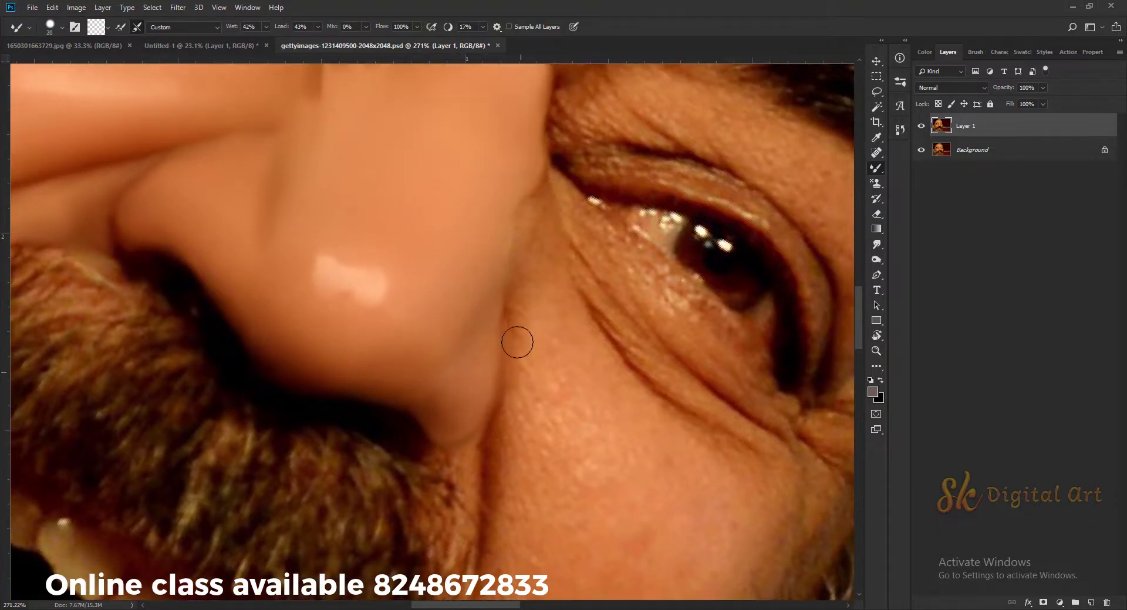
Smooth the skin texture across the cheek above the beard with a large brush
drag(519, 362, 473, 295)
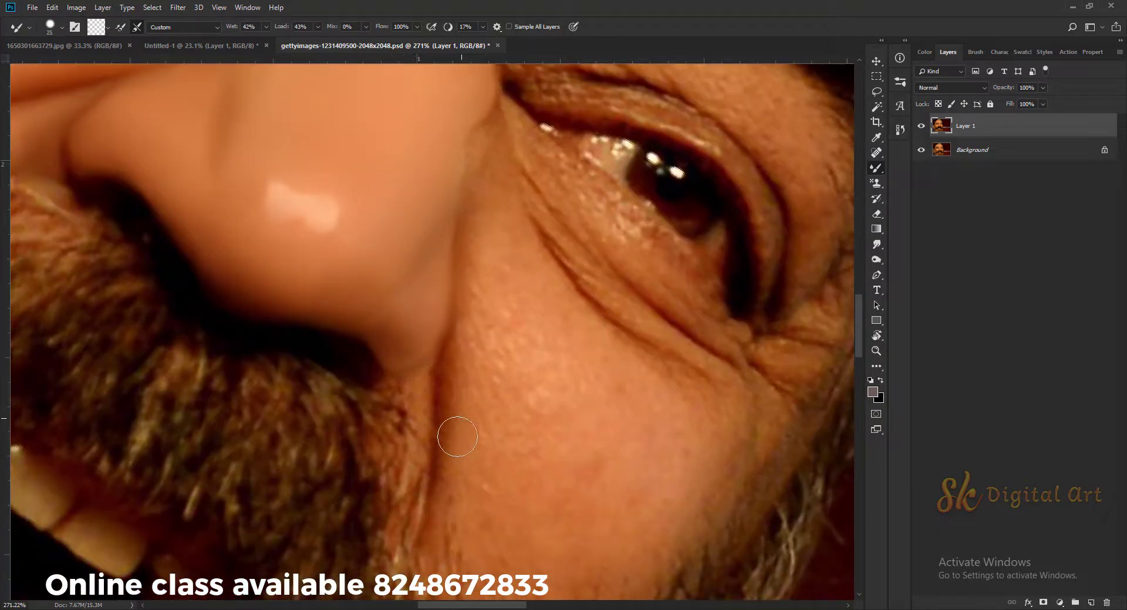
scroll(478, 352, up, 5)
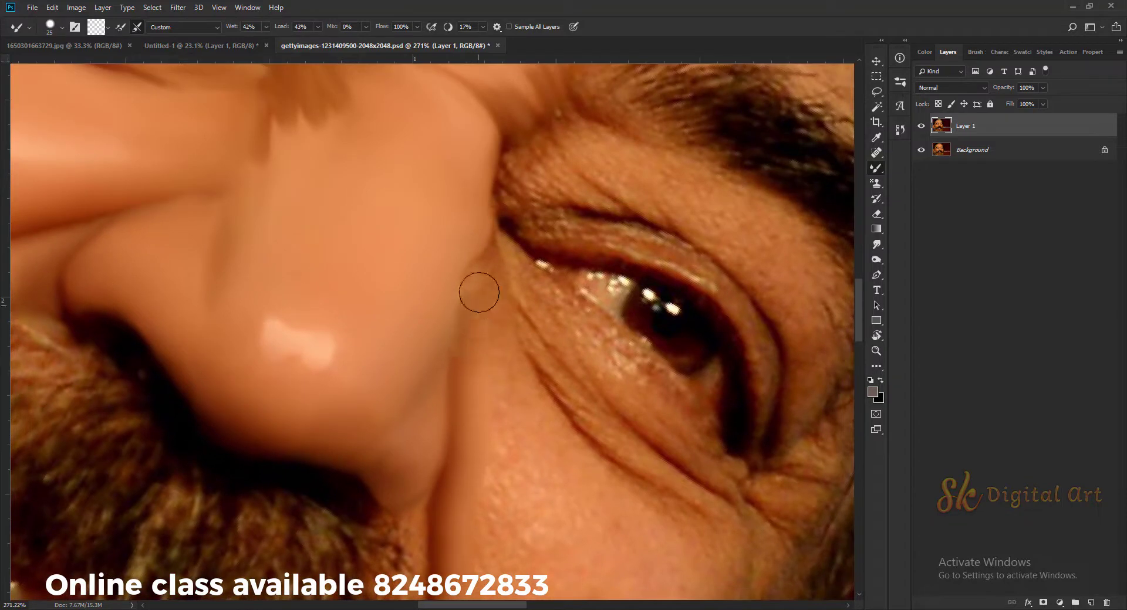
scroll(445, 366, down, 4)
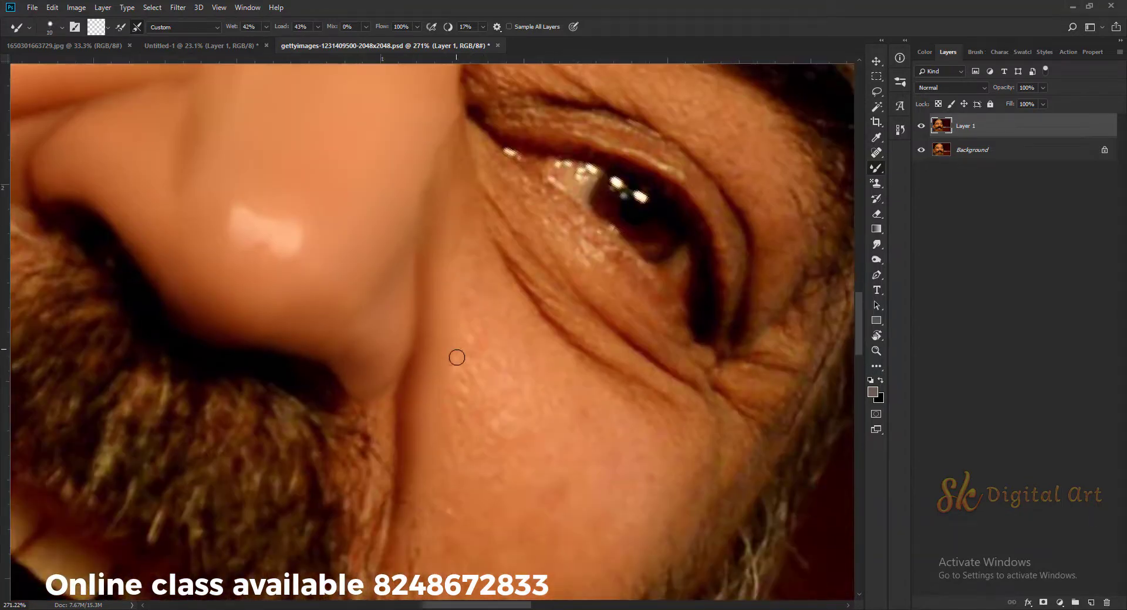
key(bracketright)
key(bracketright)
key(bracketright)
scroll(468, 372, down, 5)
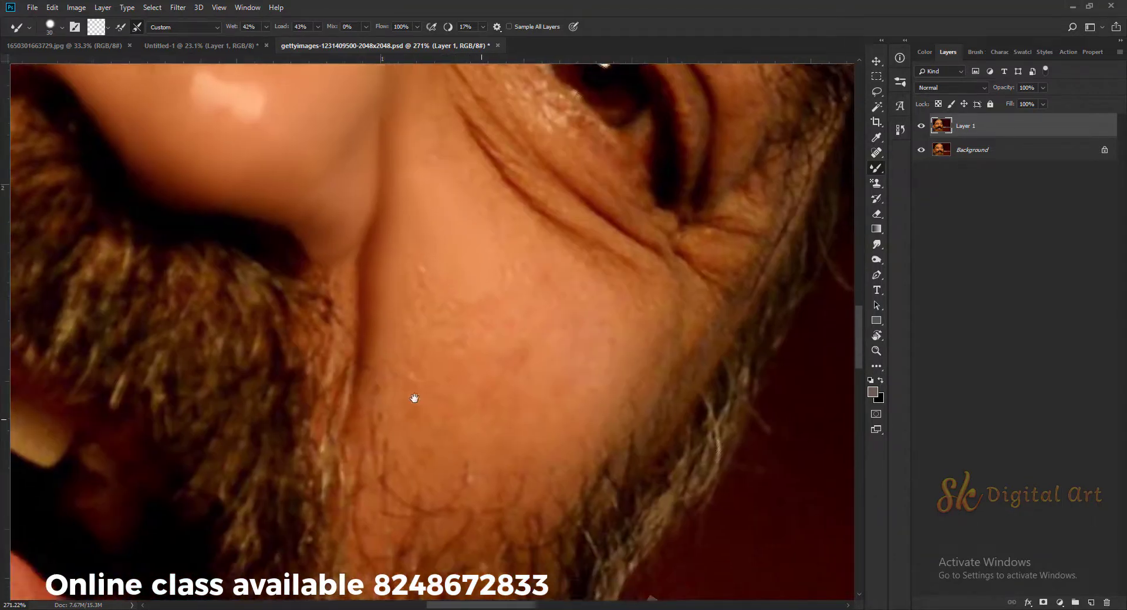
key(bracketright)
key(bracketright)
key(bracketright)
scroll(532, 454, down, 5)
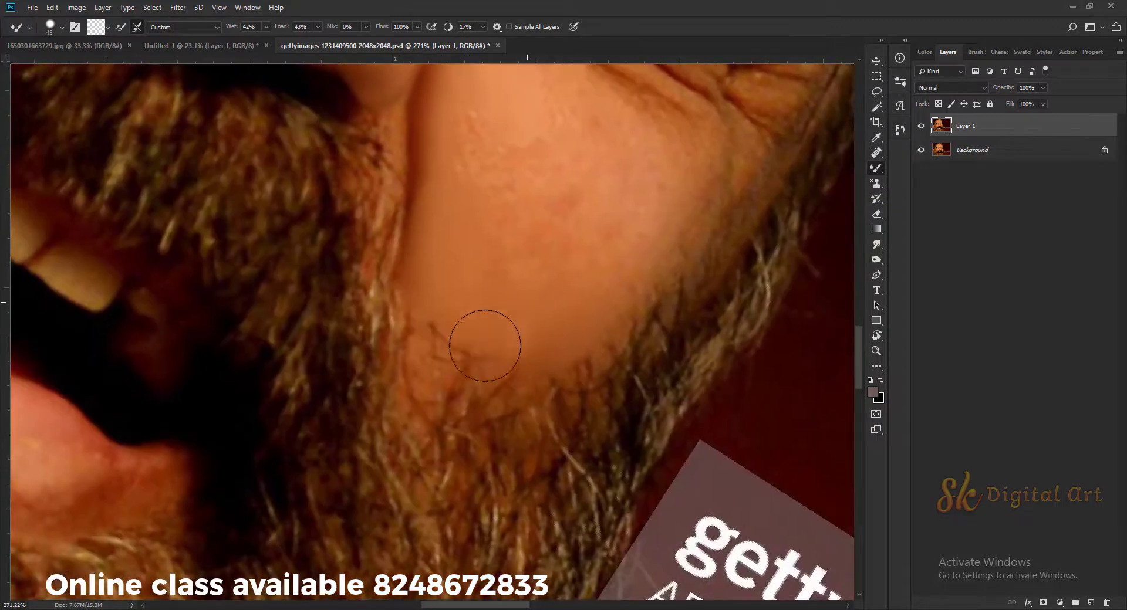
drag(530, 310, 477, 427)
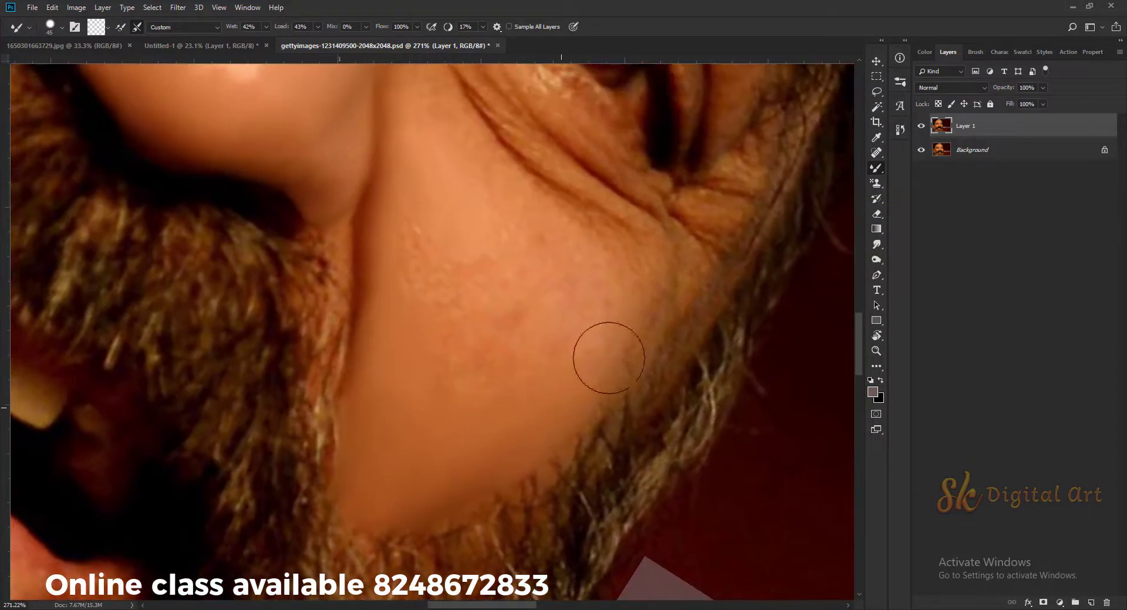
key(bracketright)
key(bracketright)
key(bracketright)
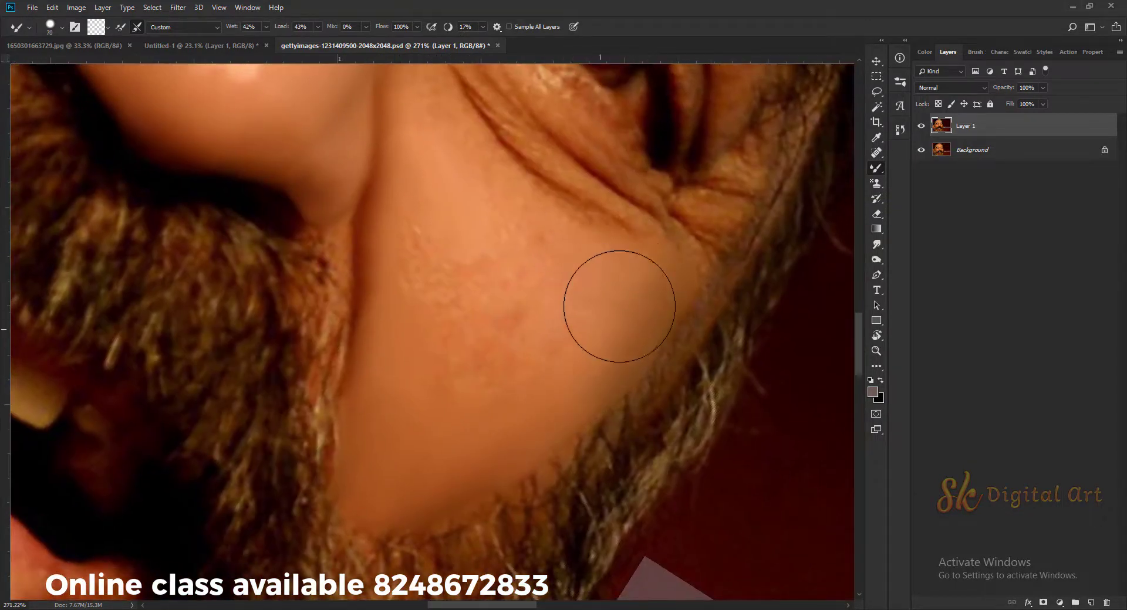
scroll(455, 449, up, 2)
drag(428, 331, 481, 433)
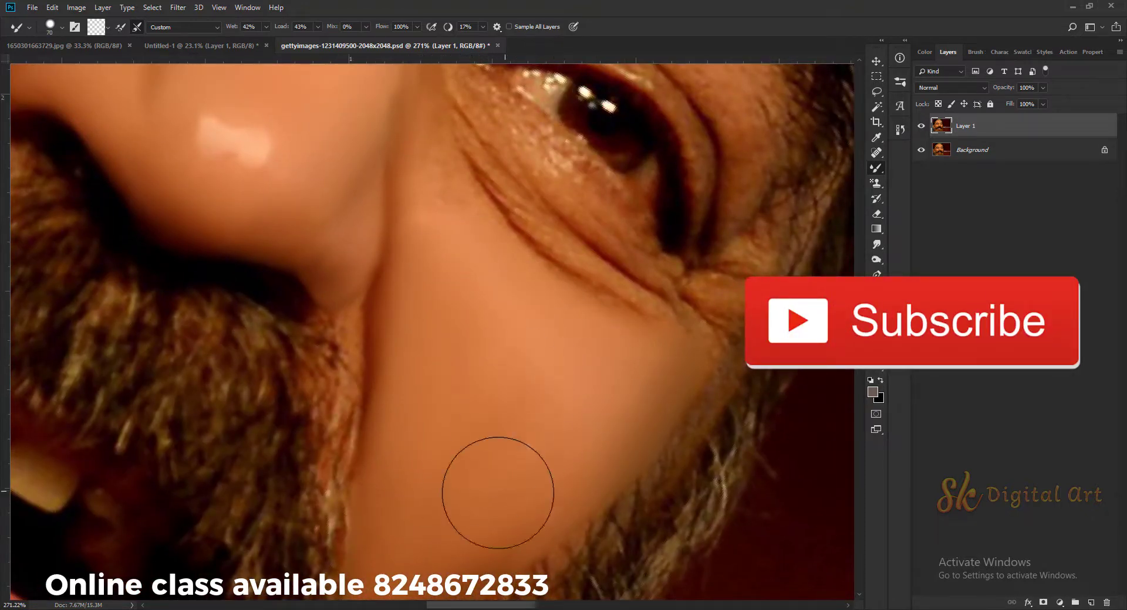
Zoom back in on the nose and skin beside the eye, resizing the brush
mouse_move(586, 428)
mouse_down()
mouse_move(510, 465)
mouse_move(512, 484)
mouse_up()
key(bracketleft)
key(bracketleft)
key(bracketleft)
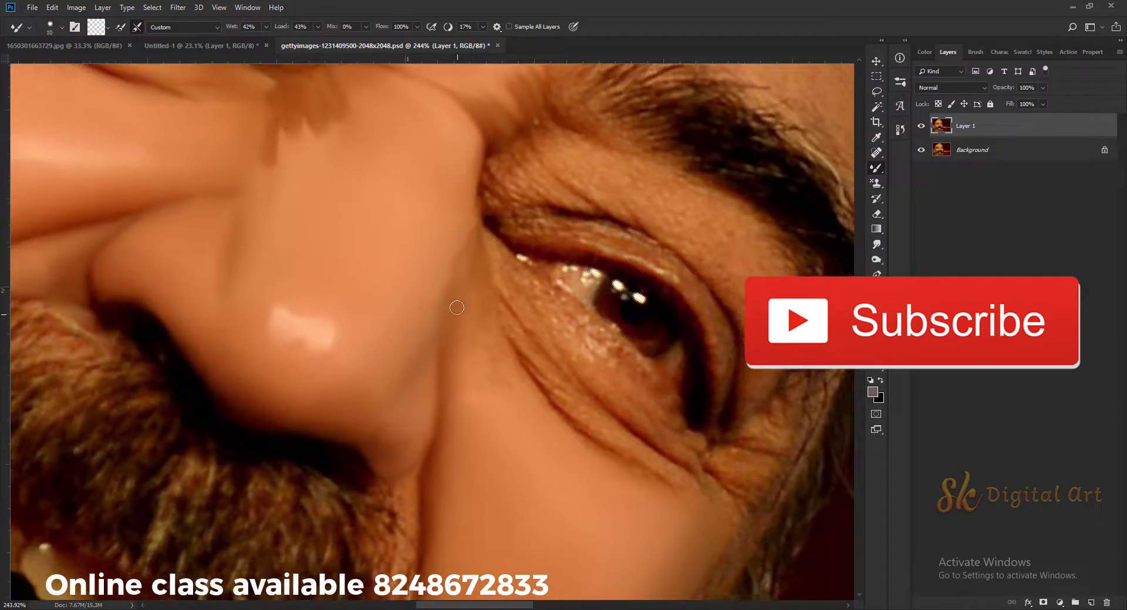
key(bracketright)
key(bracketright)
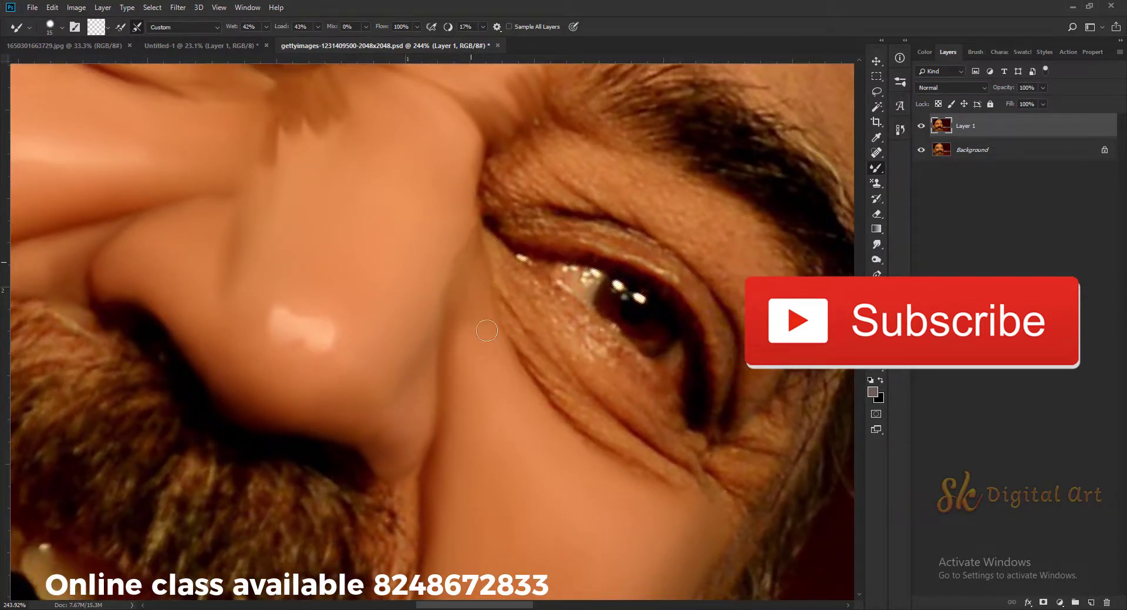
key(bracketright)
key(bracketright)
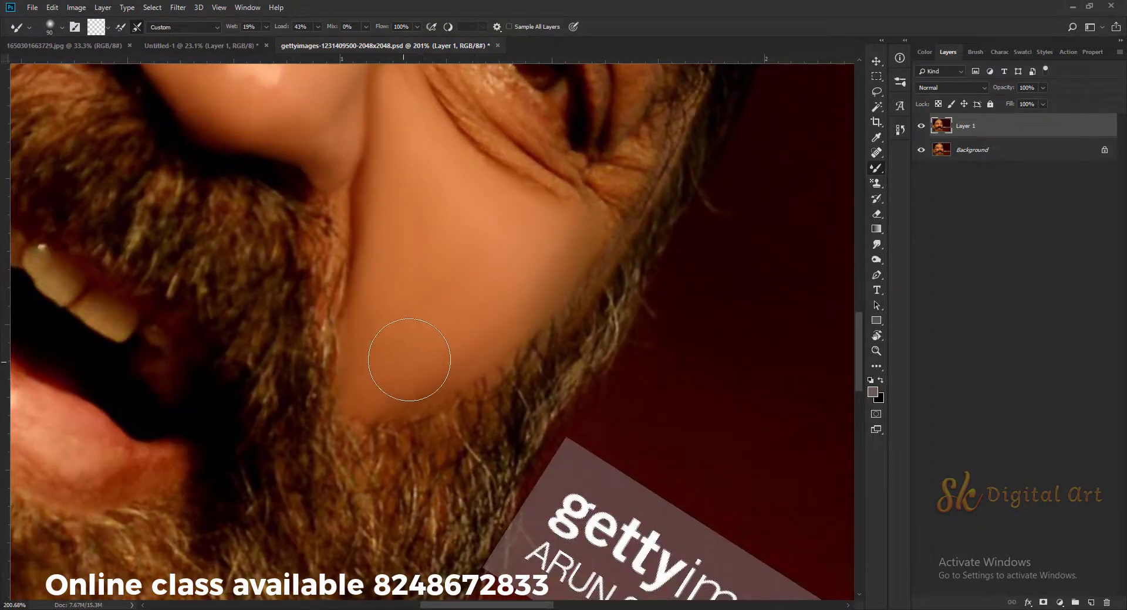
mouse_move(430, 219)
mouse_down()
mouse_move(467, 402)
mouse_move(516, 407)
mouse_up()
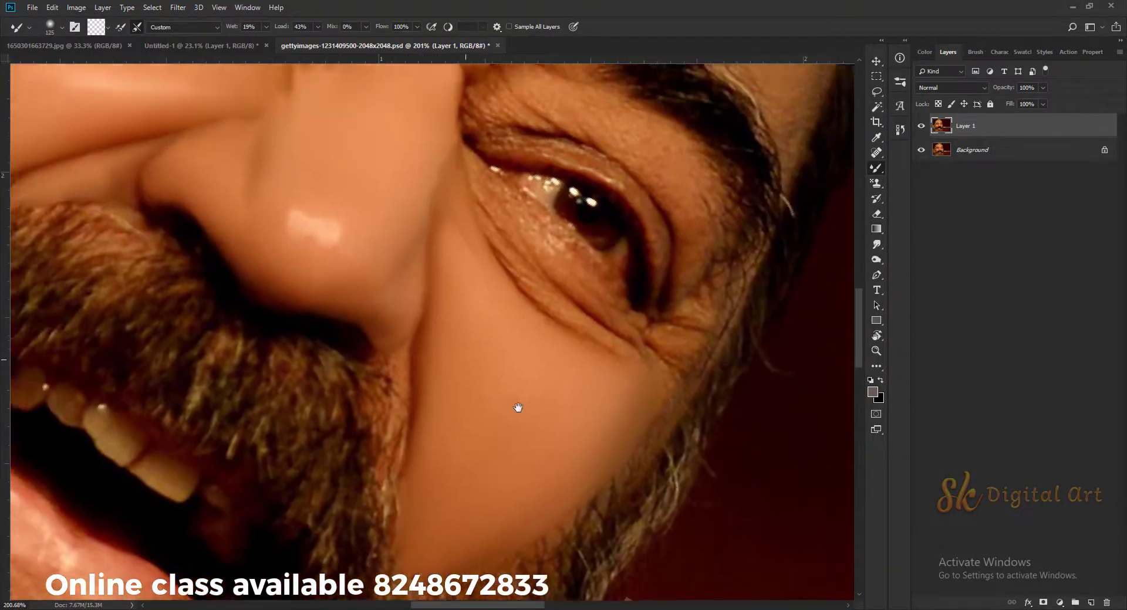
key(bracketleft)
key(bracketleft)
key(bracketleft)
scroll(444, 346, down, 3)
scroll(360, 340, down, 2)
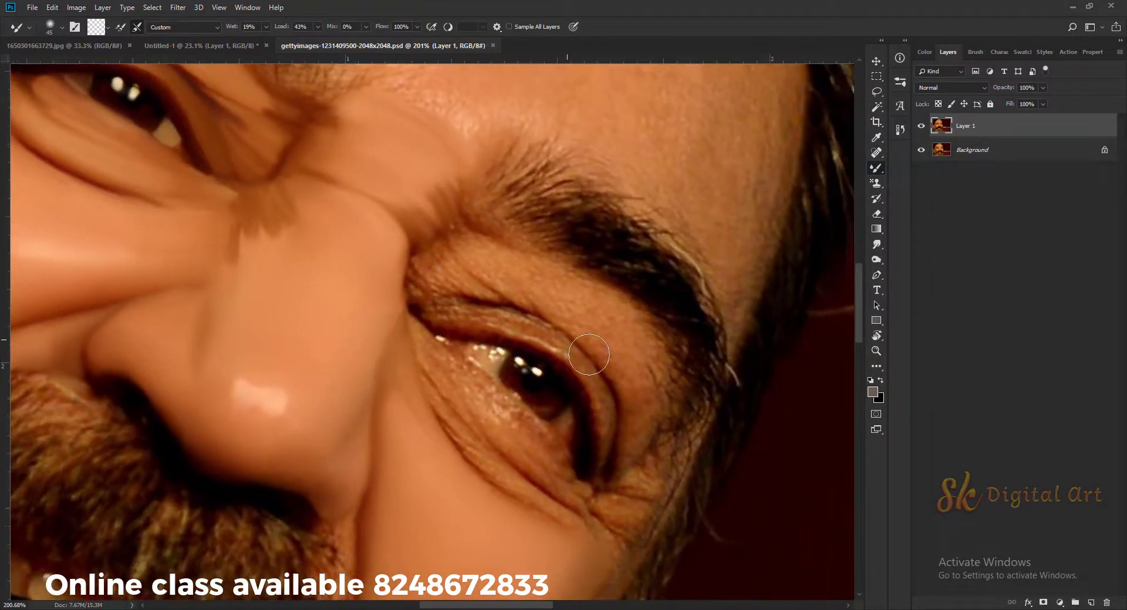
scroll(607, 334, down, 2)
scroll(606, 334, down, 2)
scroll(528, 294, up, 1)
With Brush Settings open, blend the skin near the lower eyelid using a fine brush
key(F5)
scroll(398, 253, up, 5)
key(bracketleft)
key(bracketleft)
key(bracketleft)
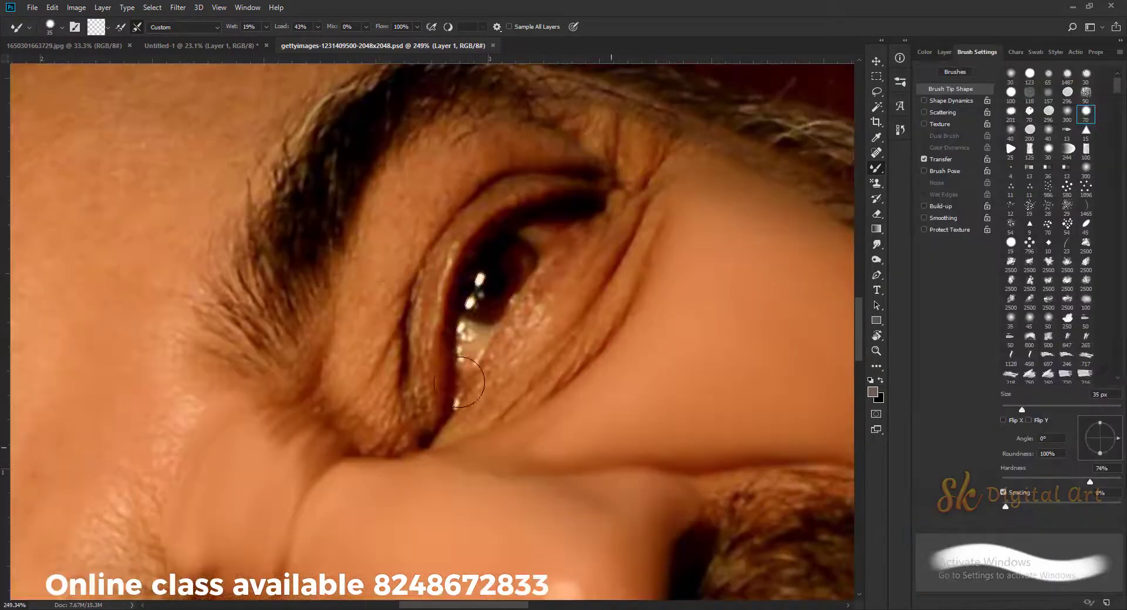
drag(429, 211, 395, 291)
key(bracketleft)
key(bracketleft)
key(bracketleft)
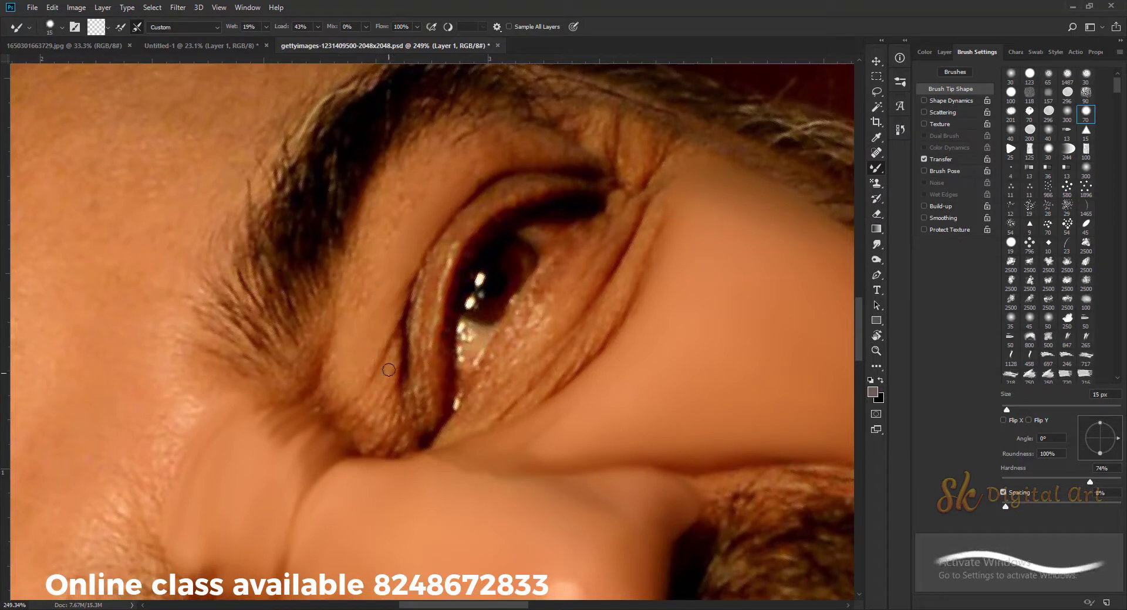
key(bracketright)
key(bracketright)
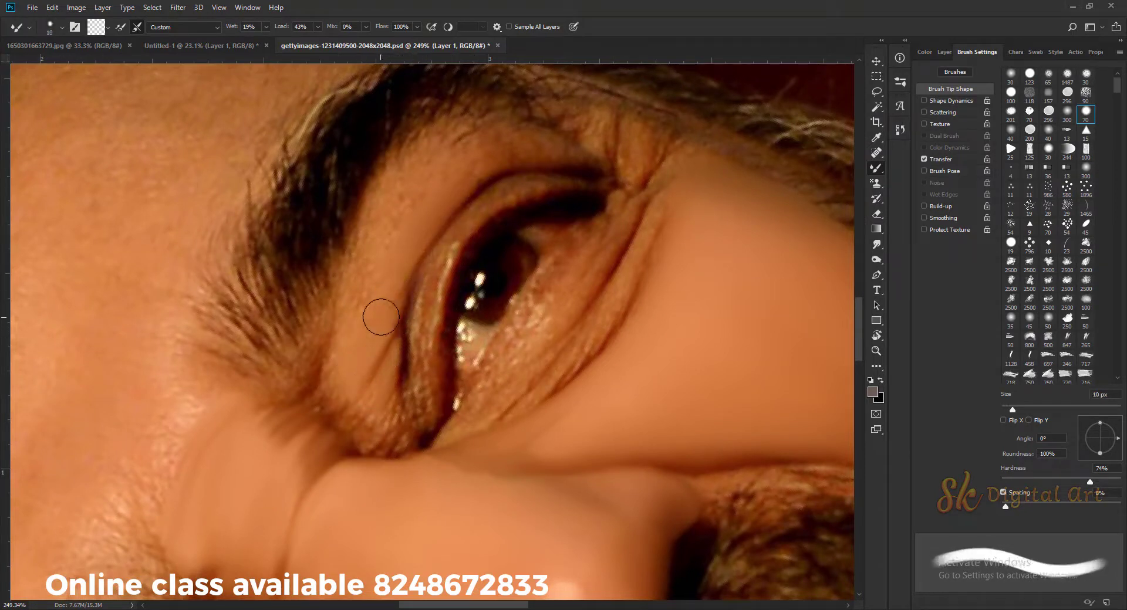
key(bracketright)
key(bracketright)
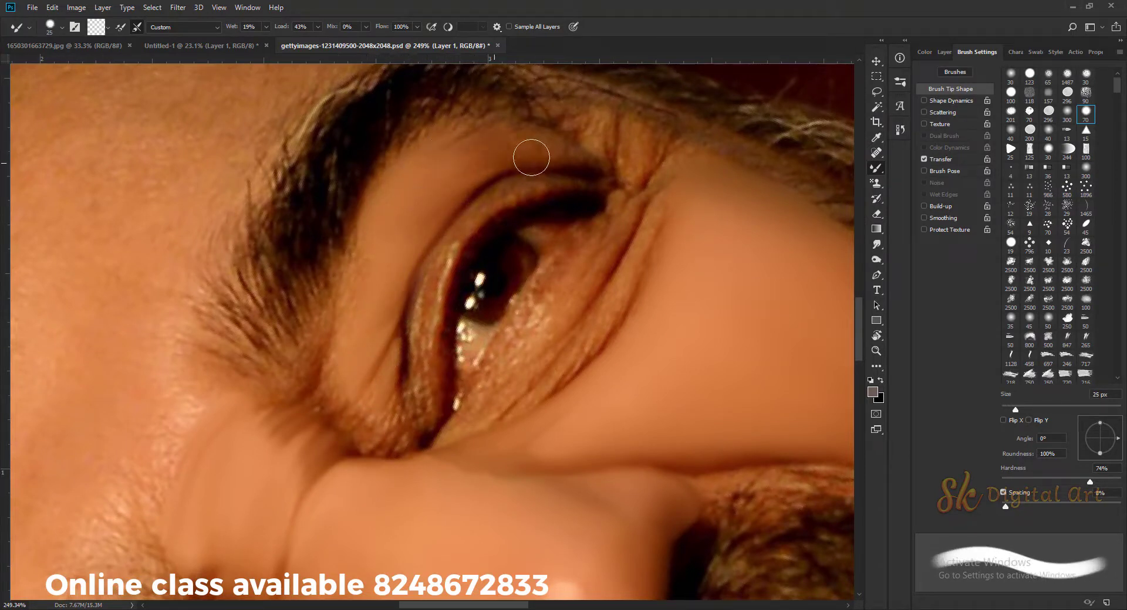
key(bracketright)
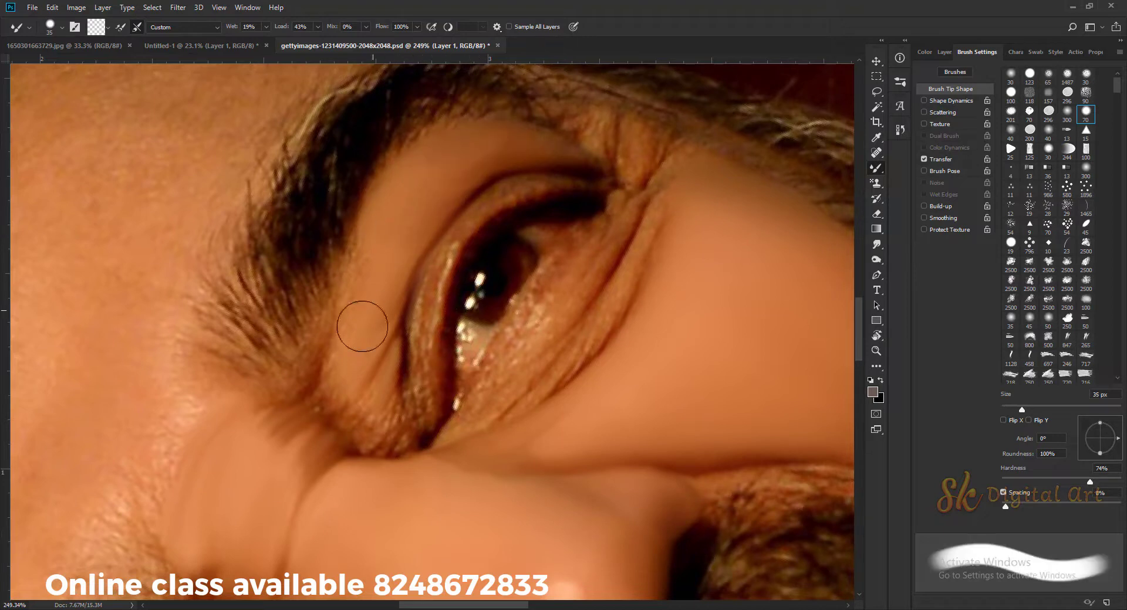
key(bracketleft)
Smooth the skin along the eyelid crease and close the brush tip settings
scroll(364, 323, down, 2)
scroll(364, 323, left, 1)
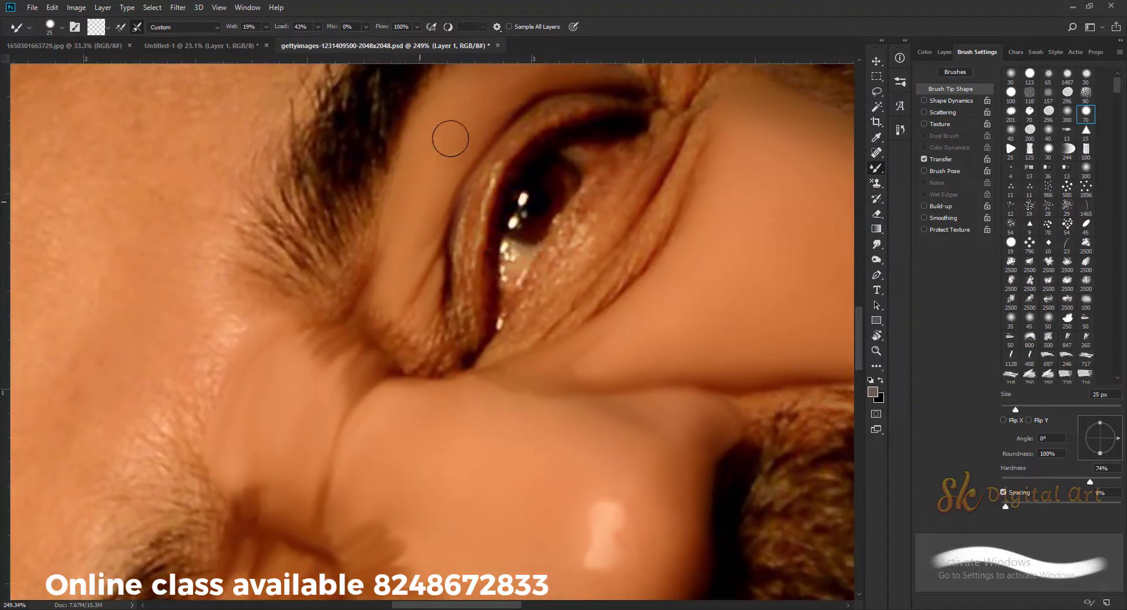
key(bracketleft)
key(bracketleft)
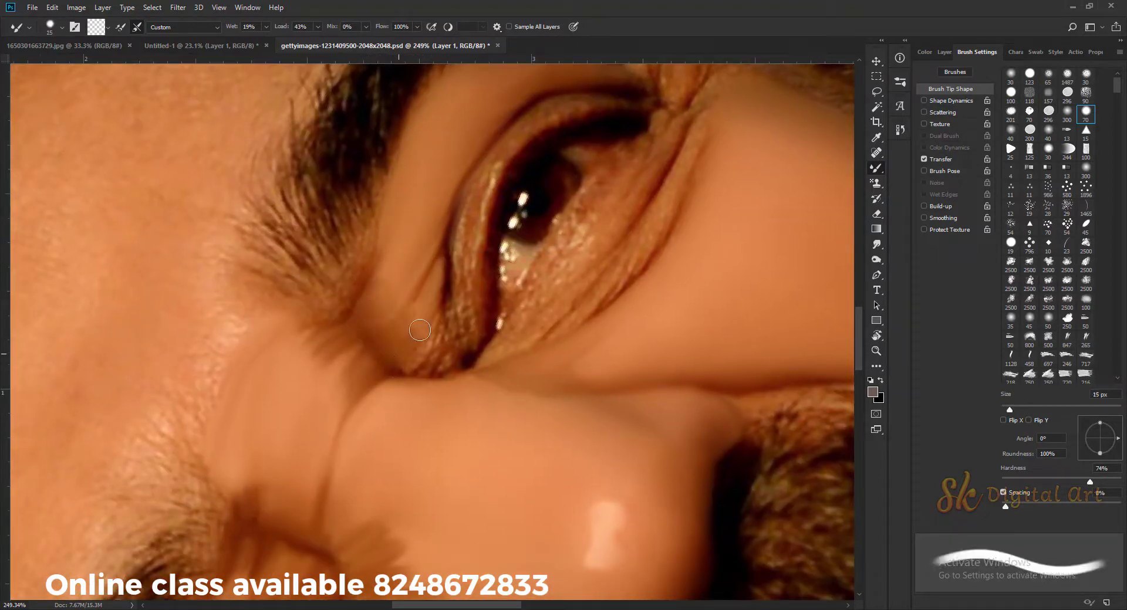
key(bracketleft)
key(bracketleft)
scroll(444, 318, down, 2)
scroll(444, 318, right, 1)
key(bracketright)
key(bracketright)
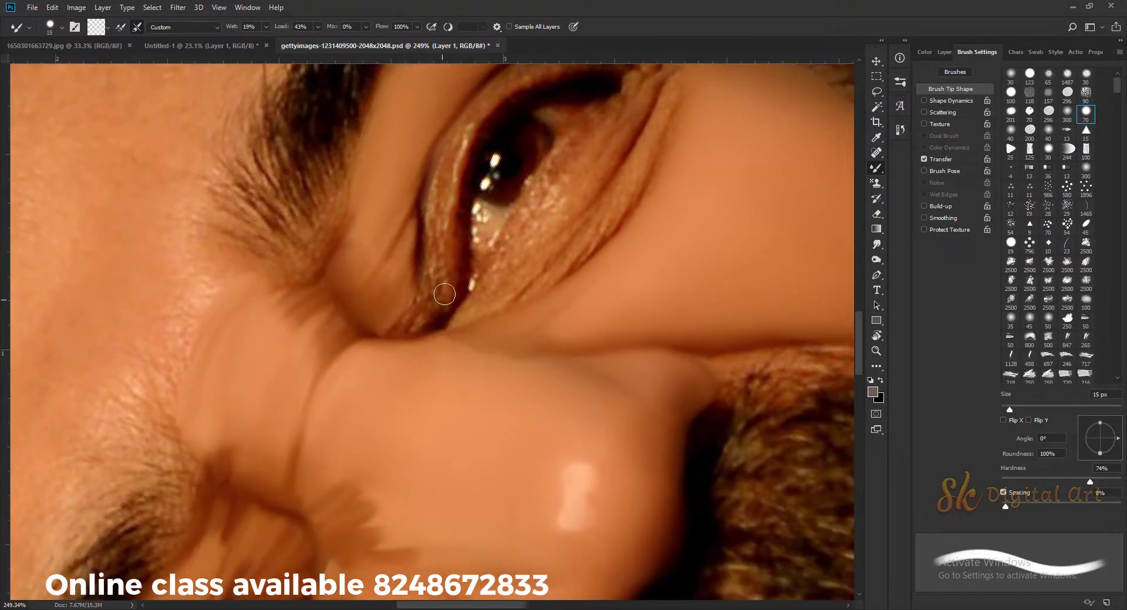
drag(443, 317, 432, 284)
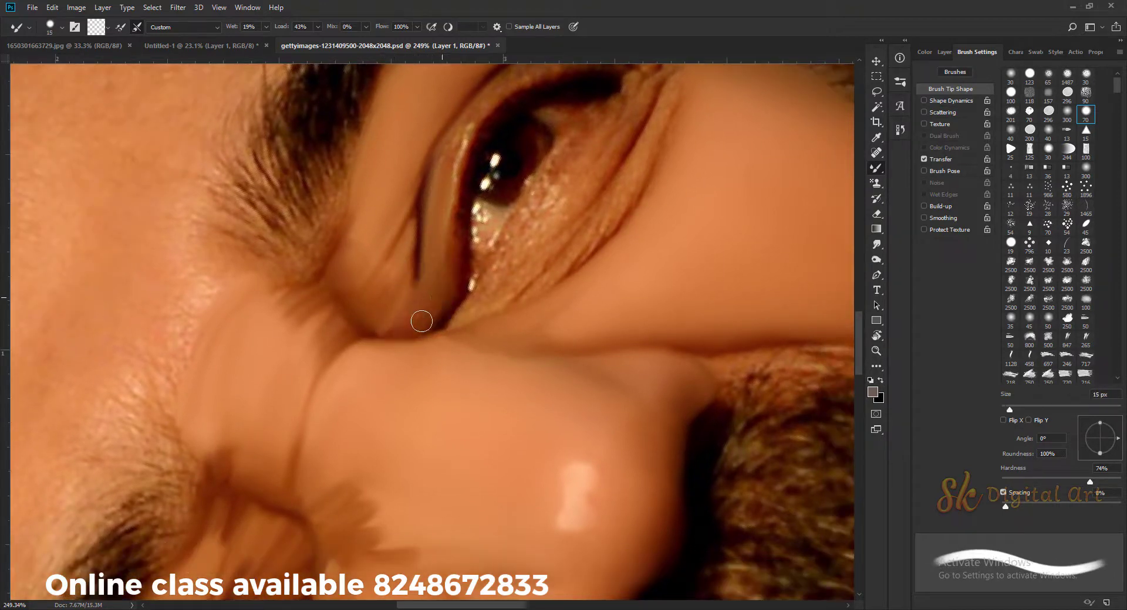
key(bracketright)
key(bracketright)
scroll(381, 302, down, 5)
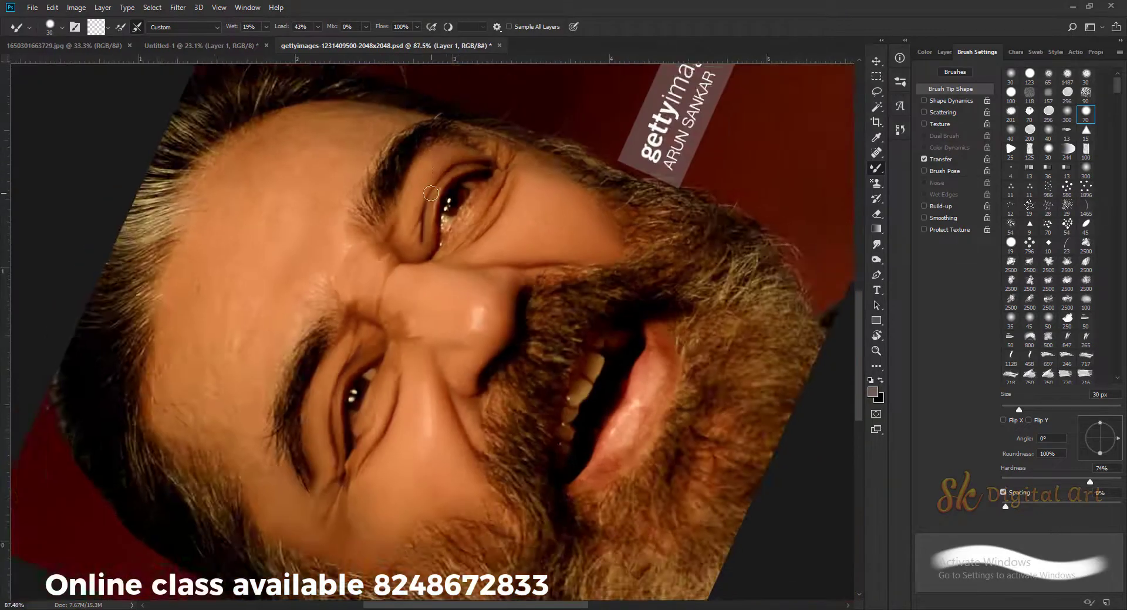
scroll(399, 234, up, 4)
key(F7)
key(bracketright)
scroll(400, 235, up, 2)
key(bracketleft)
key(bracketleft)
key(bracketleft)
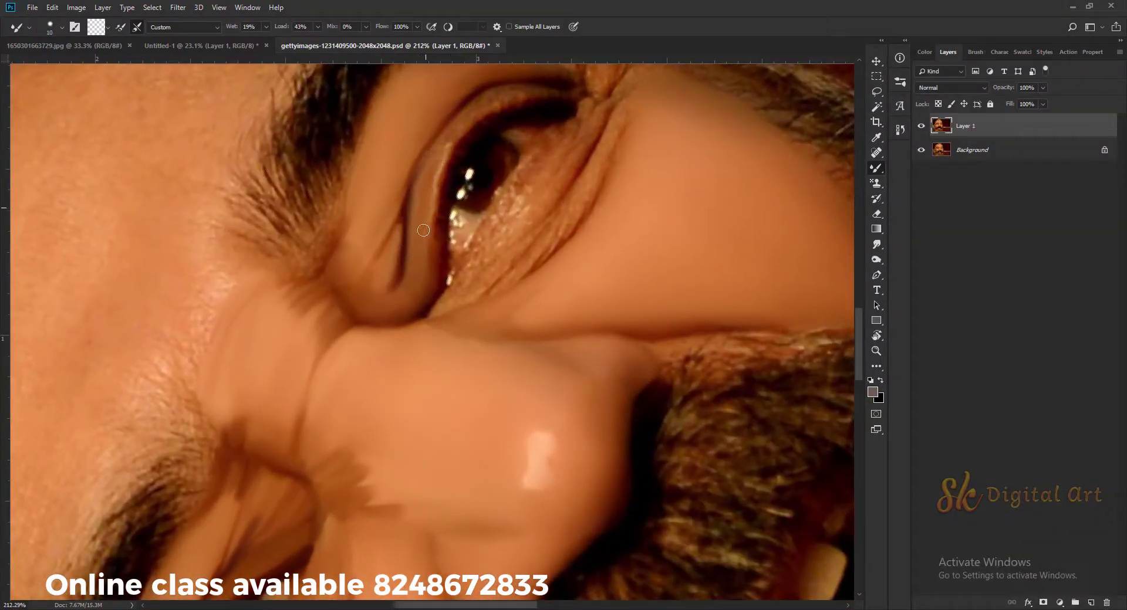
Blend the upper eyelid crease, under-eye skin and inner eye corner into smooth strokes
scroll(427, 170, up, 3)
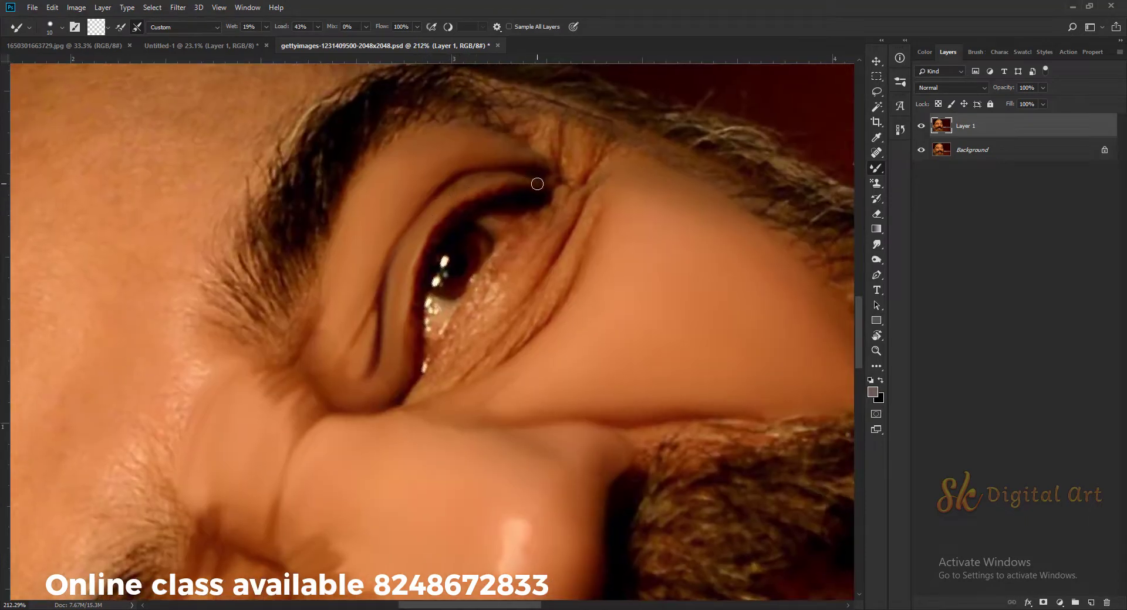
mouse_move(537, 184)
mouse_down()
mouse_move(470, 180)
mouse_move(484, 147)
mouse_up()
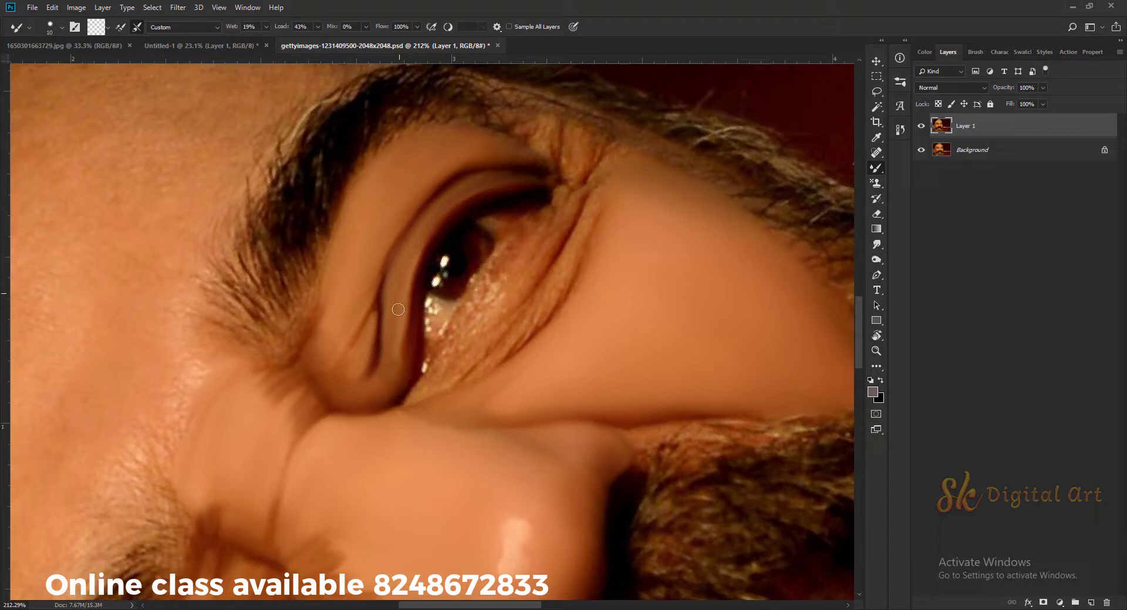
scroll(417, 252, up, 2)
key(bracketleft)
key(bracketleft)
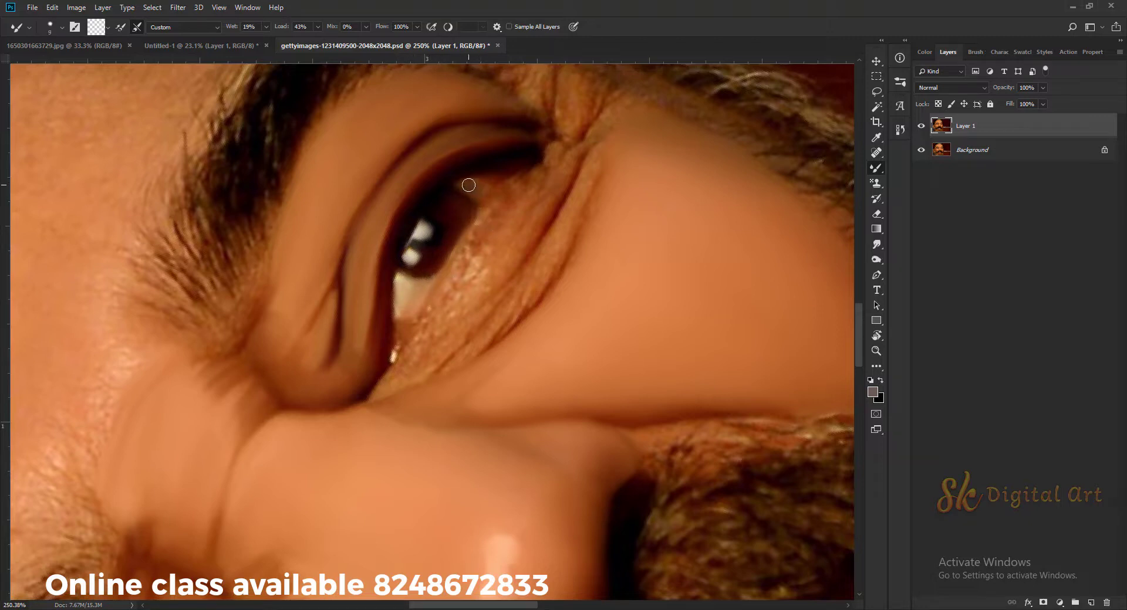
drag(490, 224, 493, 247)
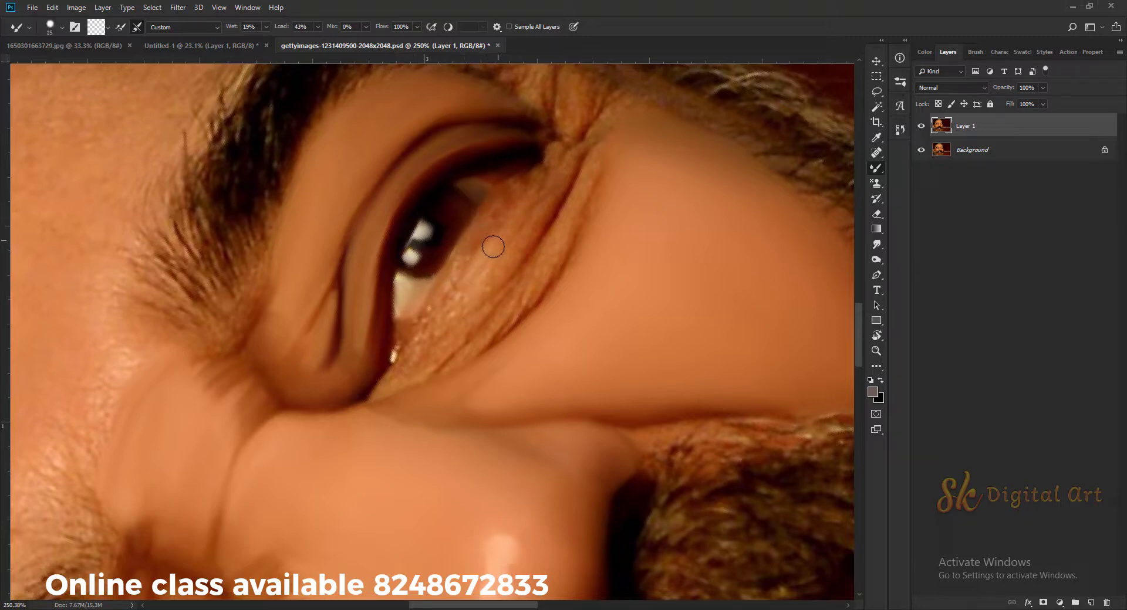
drag(539, 217, 502, 258)
drag(523, 179, 557, 157)
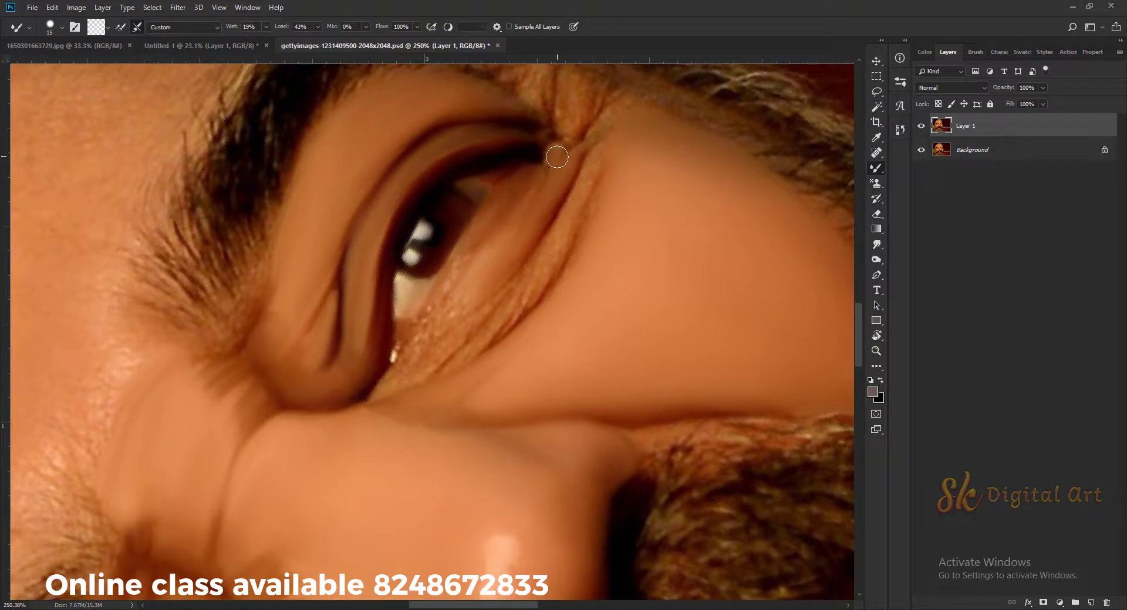
drag(525, 212, 487, 246)
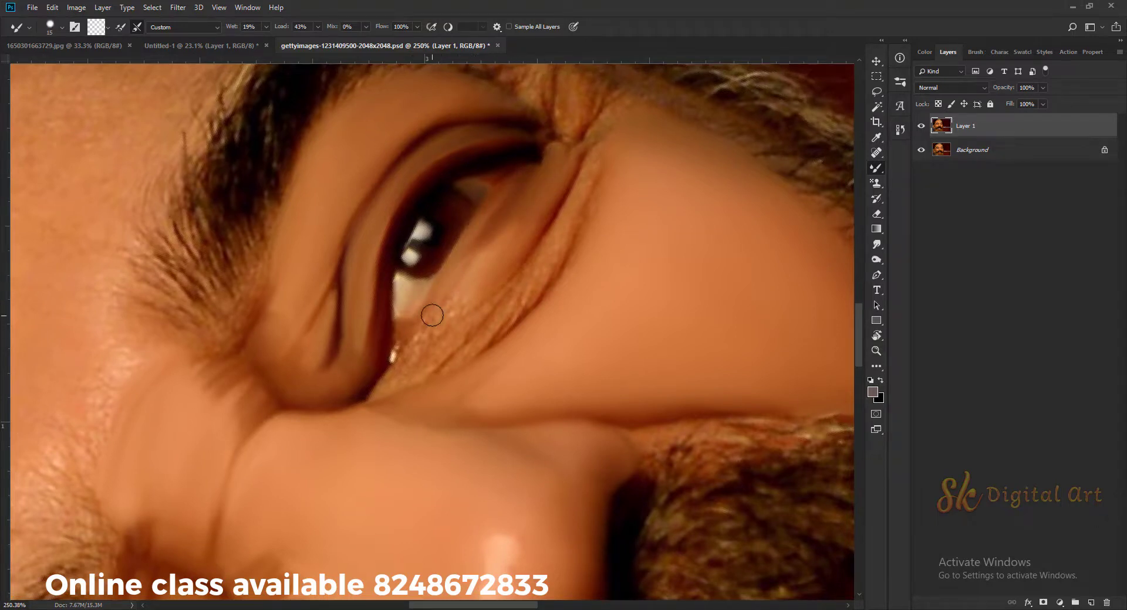
Refine the under-eye skin and darken the crease beside the inner eyelid with a finer brush
drag(432, 316, 452, 326)
key(bracketleft)
key(bracketleft)
key(bracketright)
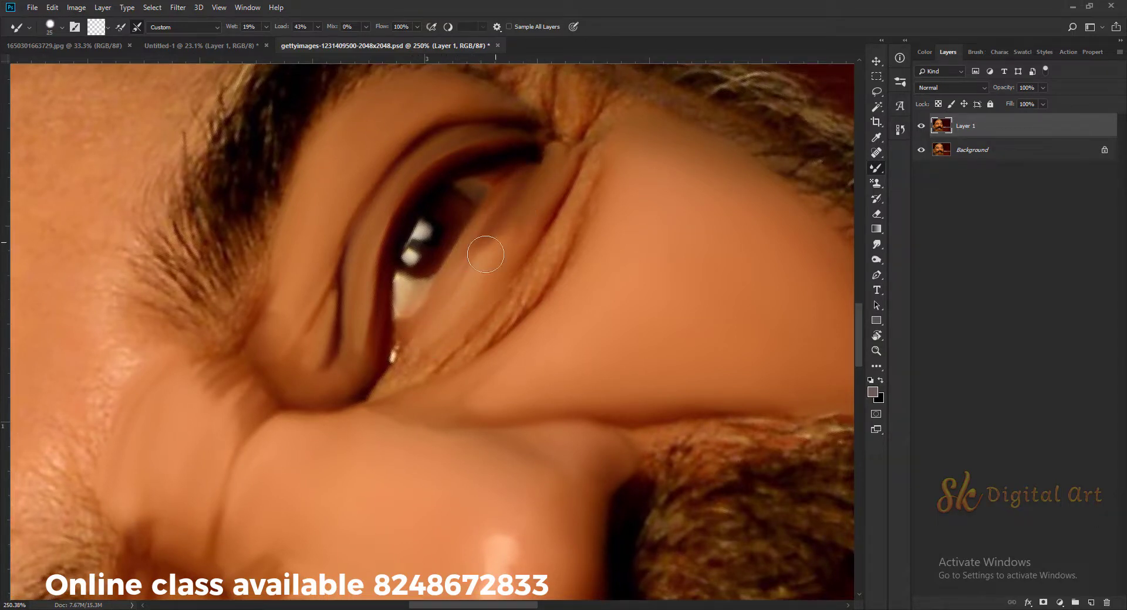
drag(503, 218, 446, 324)
drag(482, 242, 462, 290)
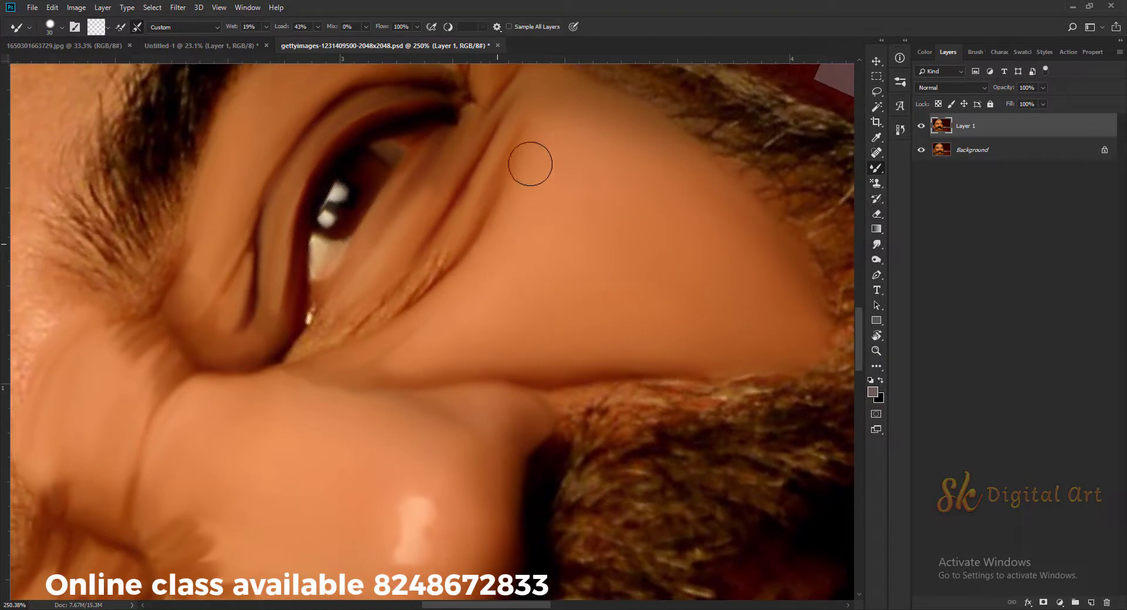
Work the area between the inner eye corner and nose, then zoom out to the whole portrait
drag(528, 165, 584, 82)
key(bracketleft)
key(bracketleft)
key(bracketleft)
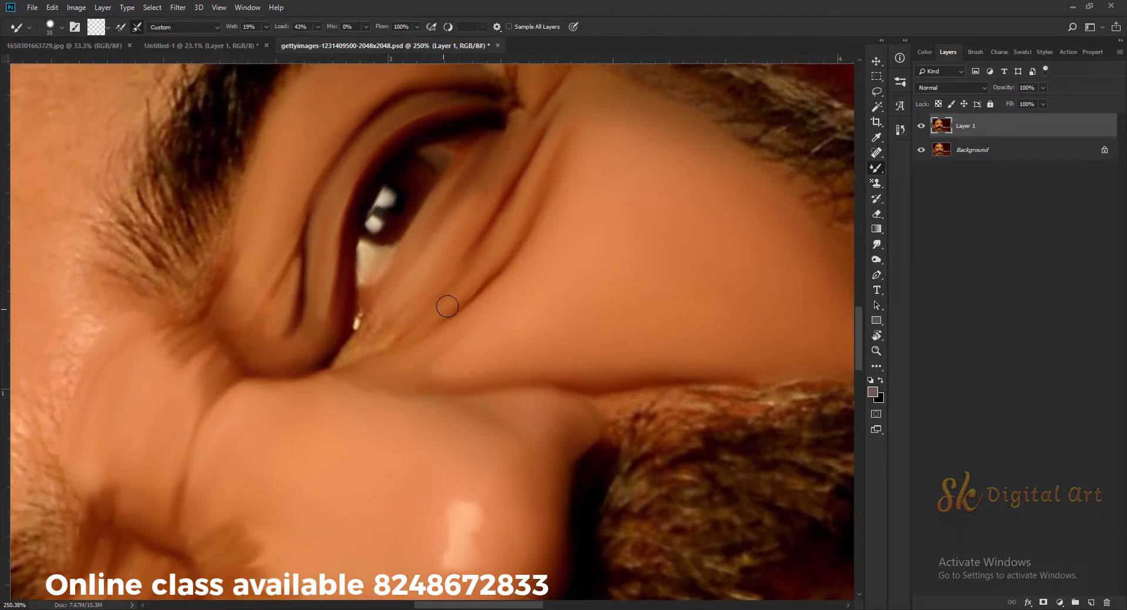
mouse_move(448, 306)
mouse_down()
mouse_move(463, 330)
mouse_move(479, 263)
mouse_up()
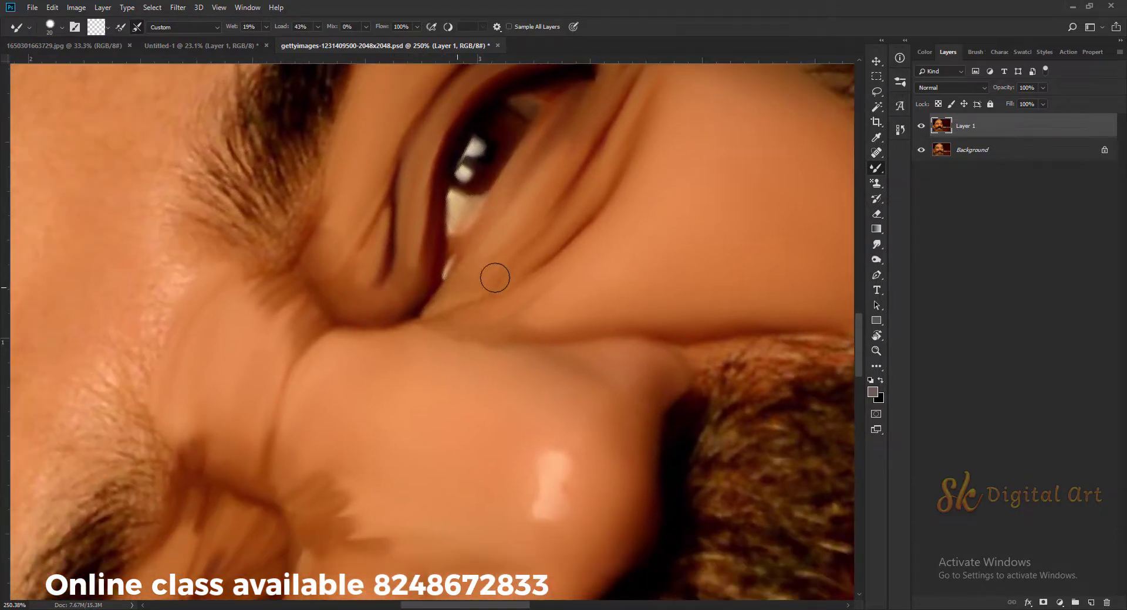
drag(541, 300, 458, 307)
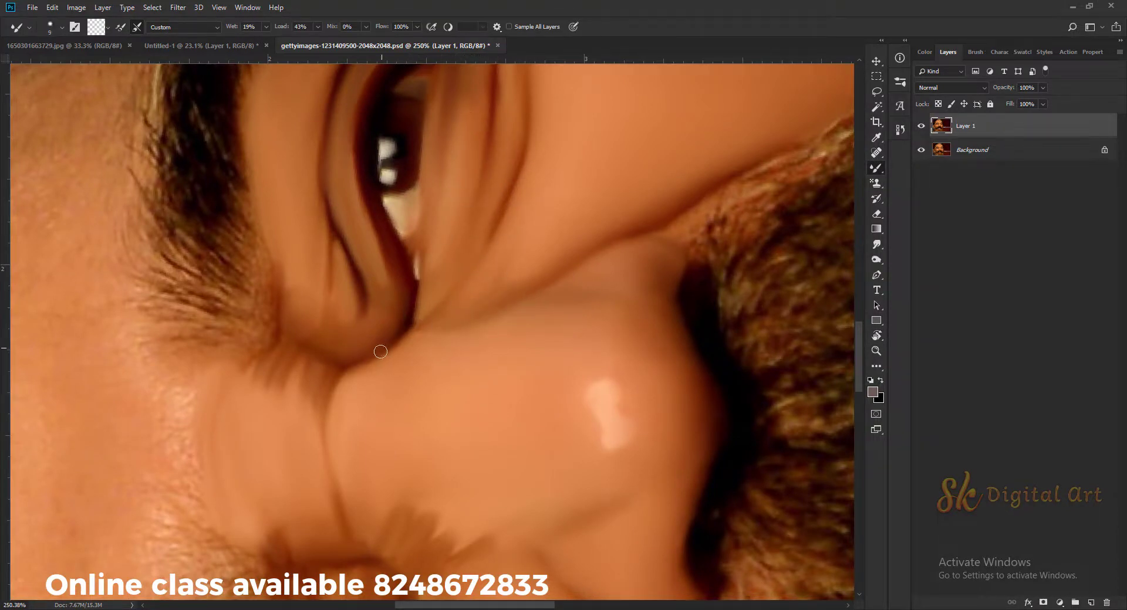
drag(381, 352, 471, 366)
key(bracketright)
key(bracketright)
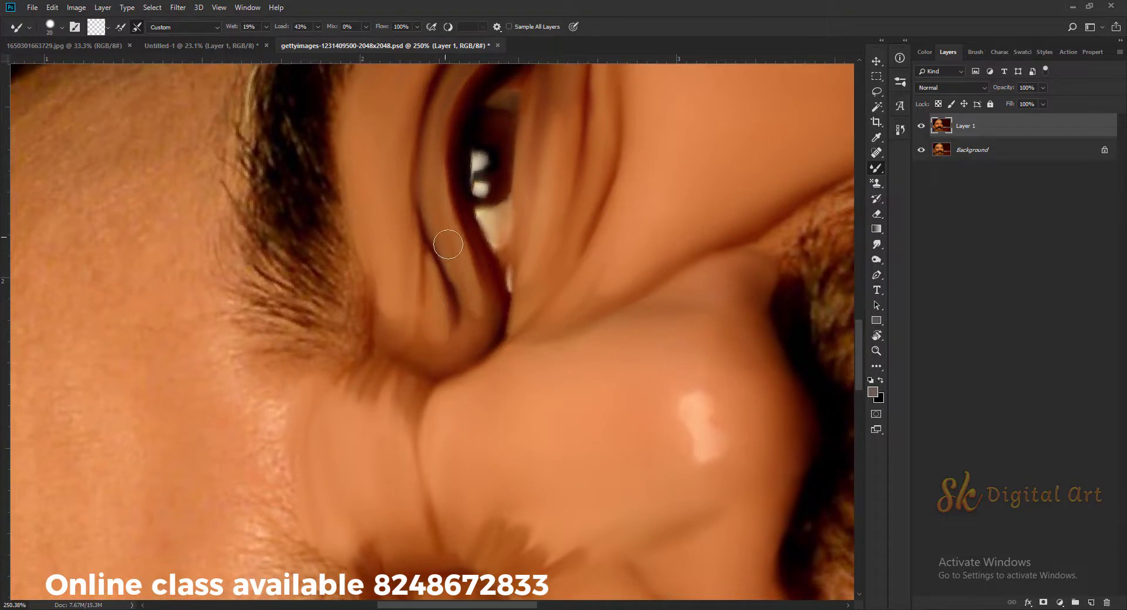
key(ctrl+0)
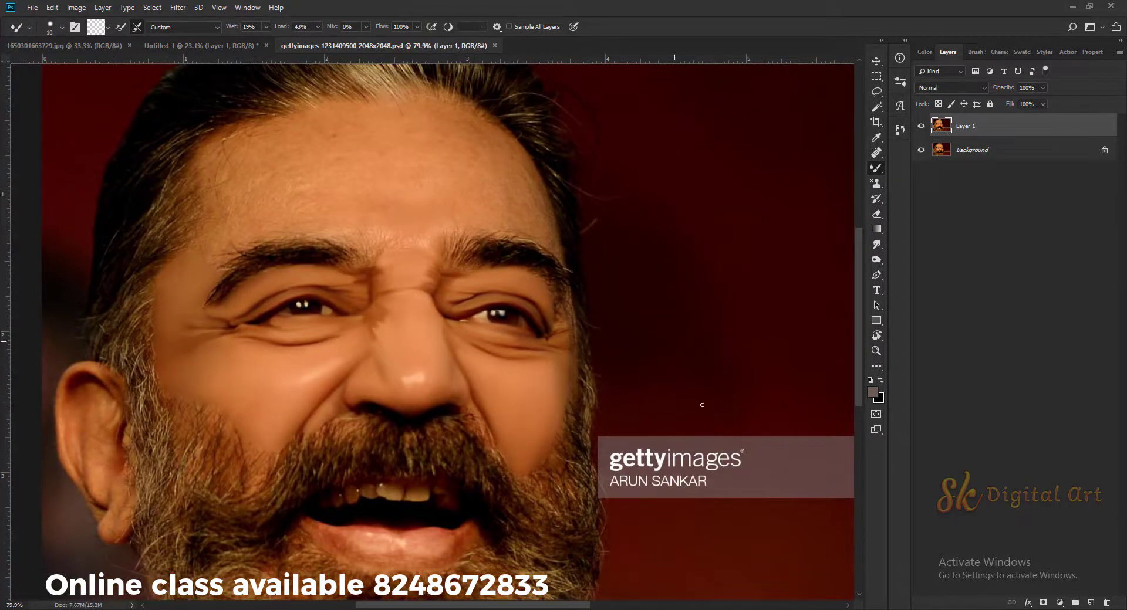
Smooth the skin along the forehead hairline and upper forehead
scroll(473, 262, up, 5)
drag(473, 262, 509, 294)
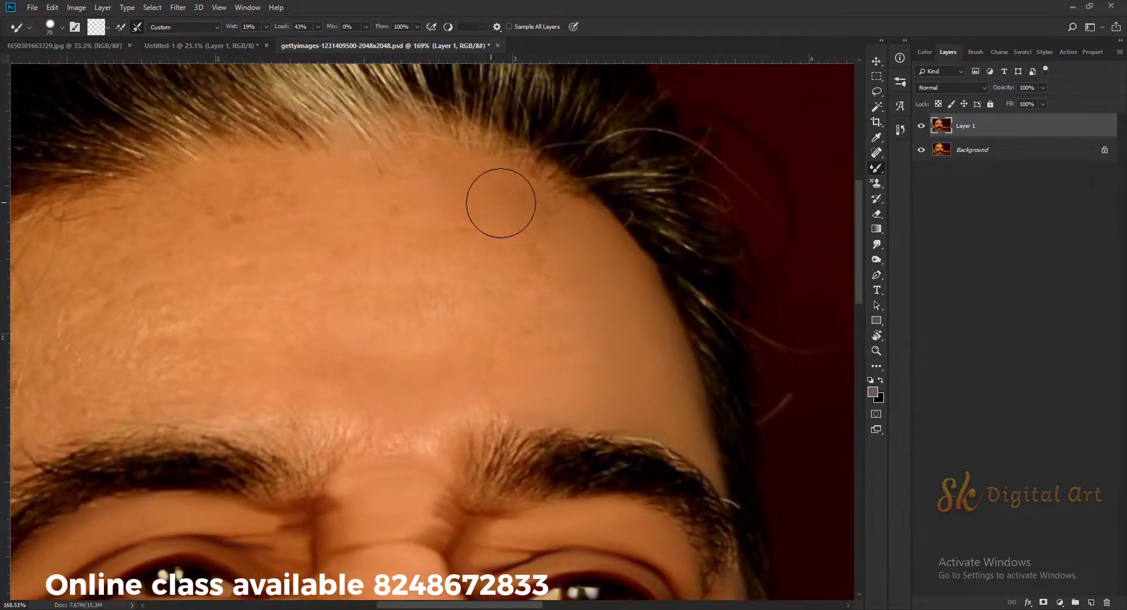
drag(566, 211, 479, 164)
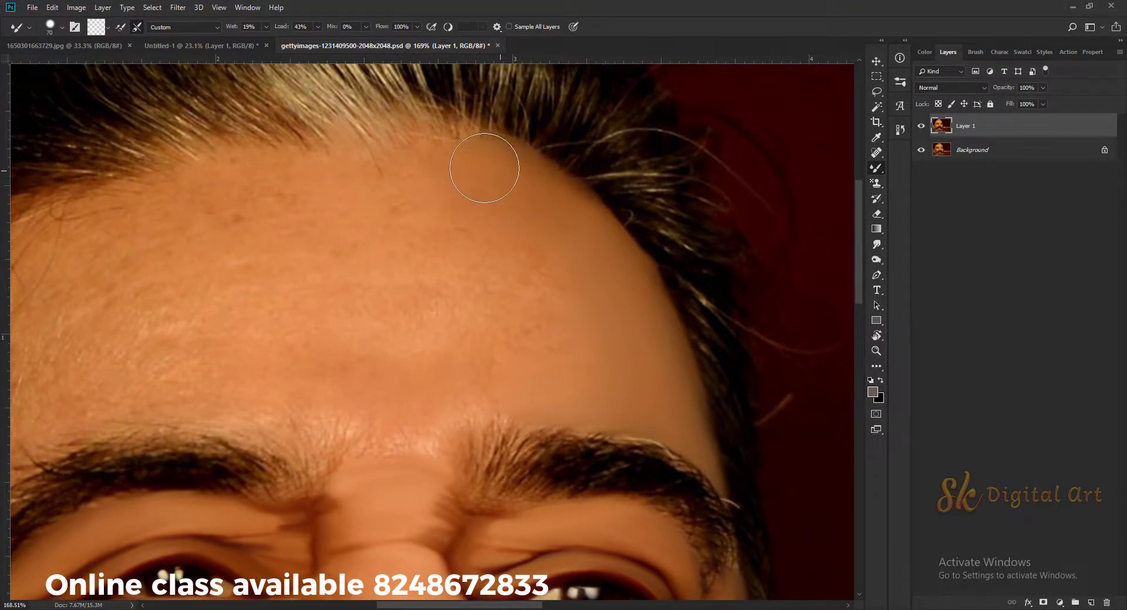
key(bracketright)
key(bracketright)
key(bracketright)
key(bracketleft)
key(bracketleft)
key(bracketleft)
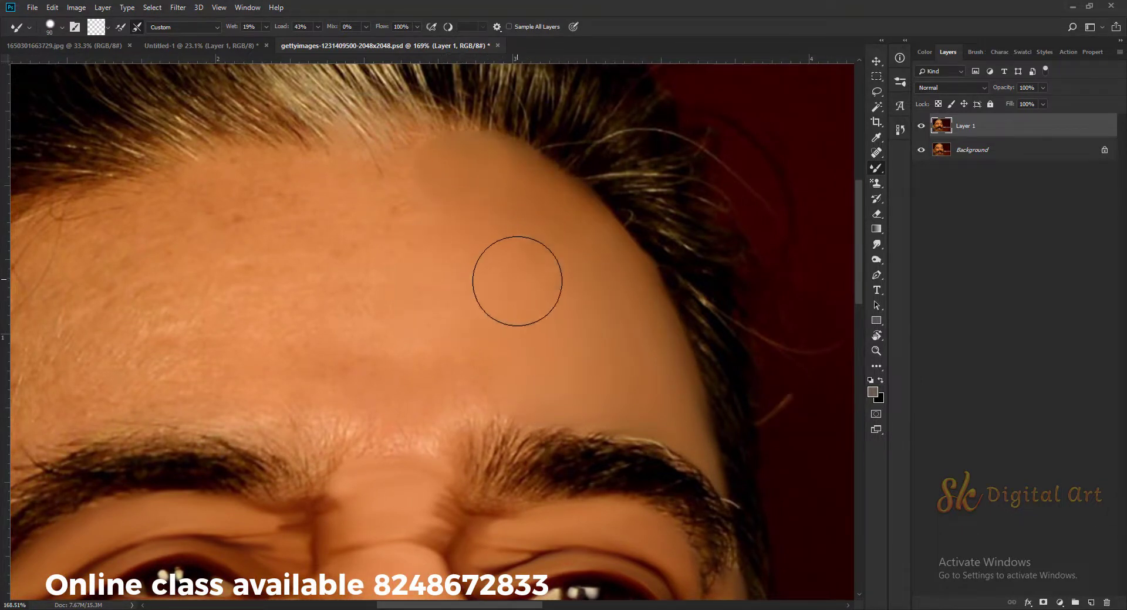
drag(516, 282, 470, 183)
Enlarge the brush and blend the central forehead with broad strokes
scroll(621, 323, left, 3)
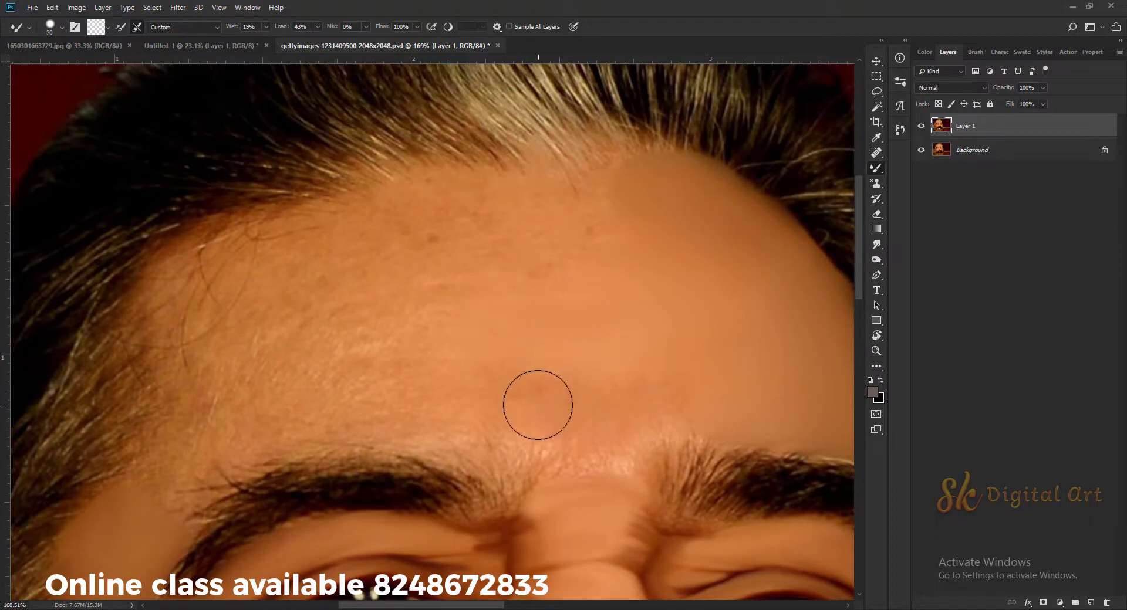
scroll(538, 403, down, 2)
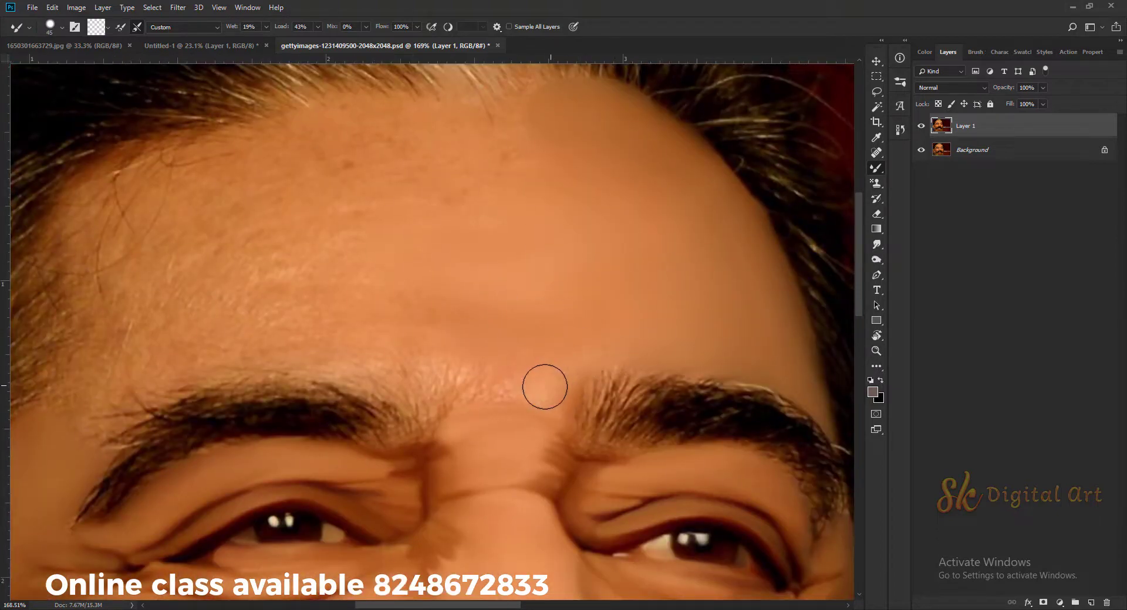
scroll(543, 375, down, 4)
scroll(543, 375, left, 2)
key(bracketleft)
key(bracketleft)
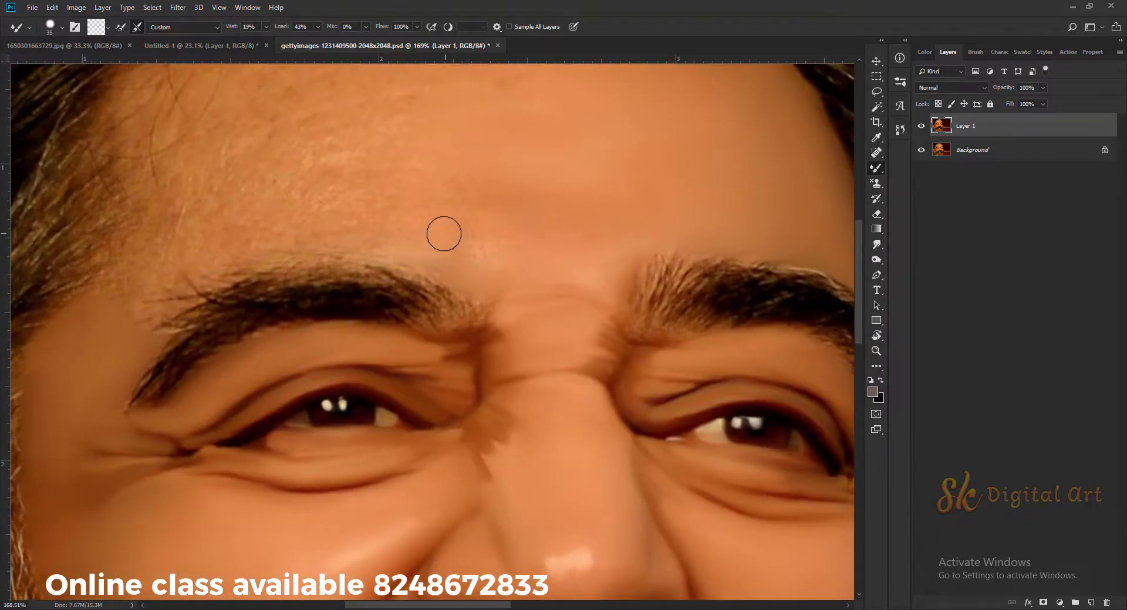
key(bracketright)
scroll(529, 276, up, 3)
scroll(528, 275, left, 2)
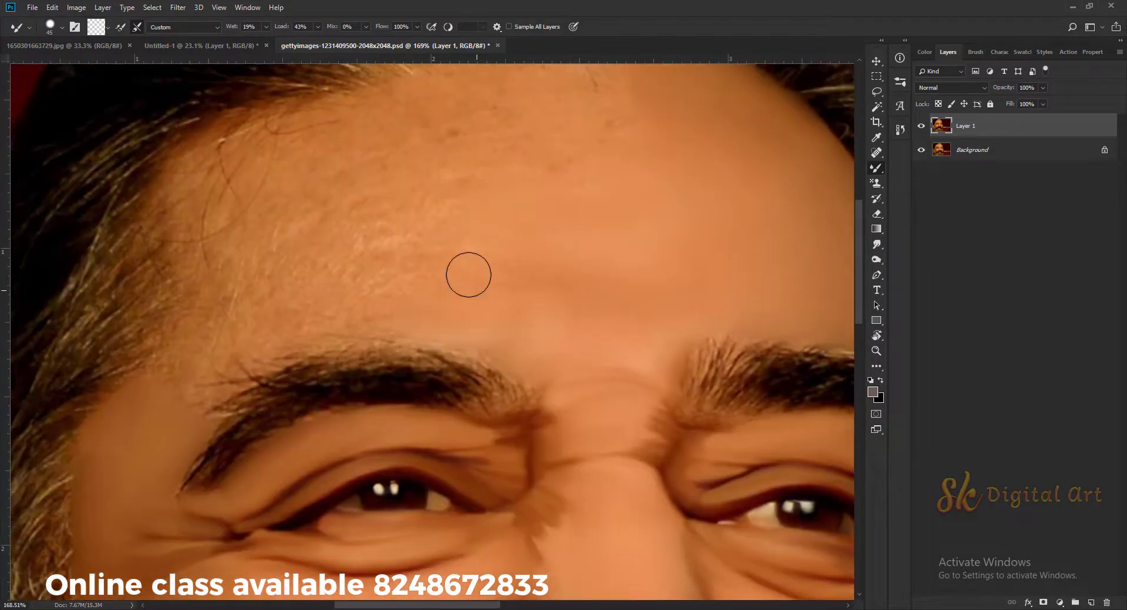
key(bracketright)
key(bracketright)
key(bracketright)
scroll(610, 258, up, 3)
scroll(610, 258, left, 1)
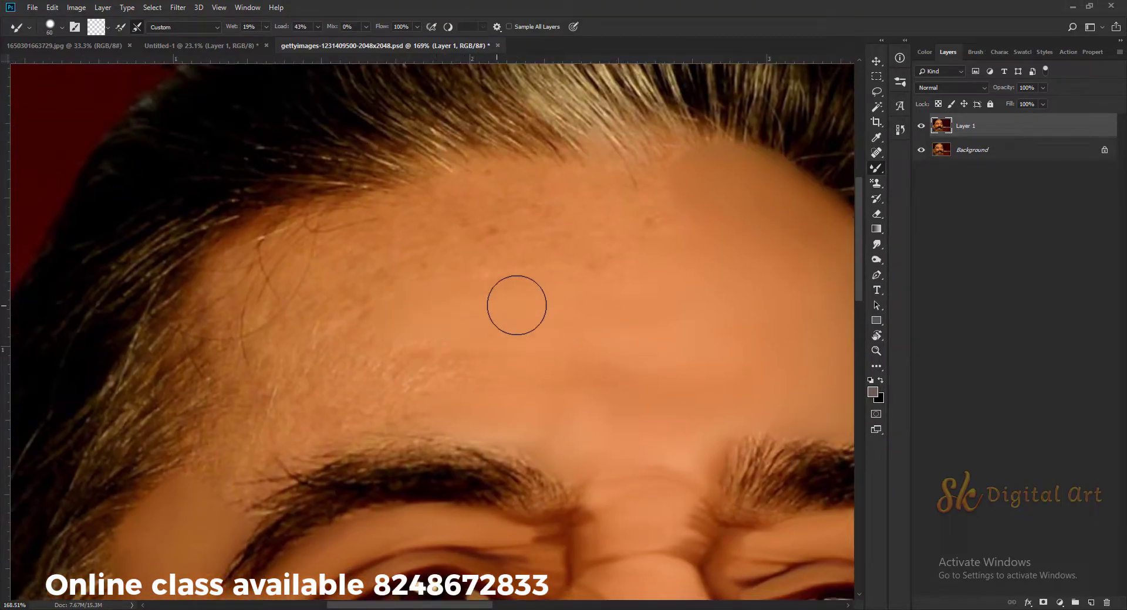
key(bracketright)
key(bracketright)
key(bracketright)
scroll(505, 217, up, 1)
scroll(504, 217, right, 2)
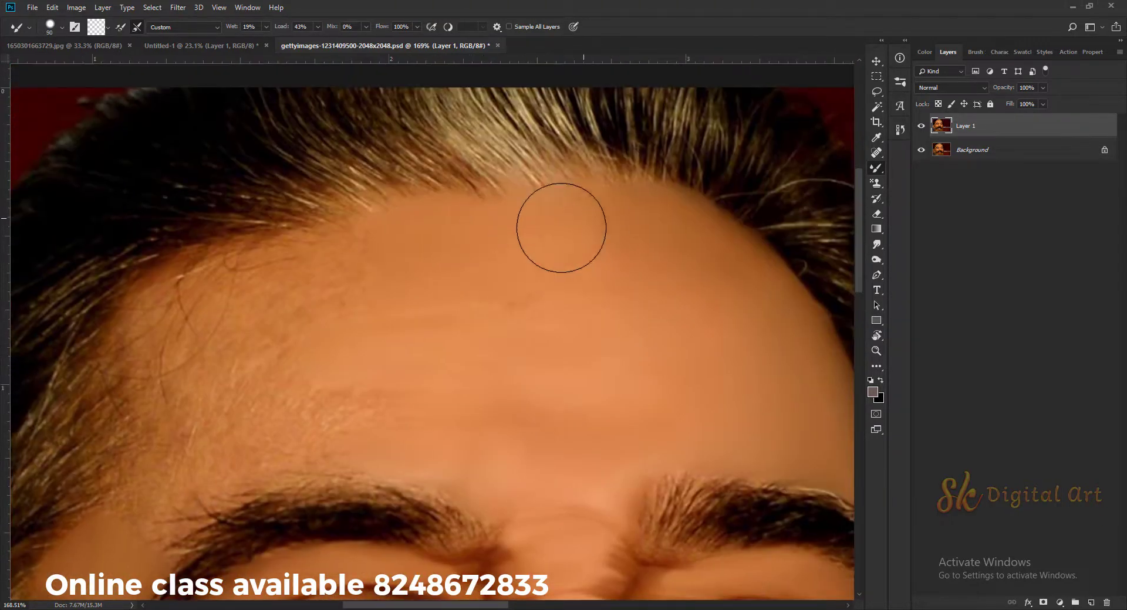
Continue blending down toward the brows and temple, varying brush size
scroll(636, 238, down, 2)
scroll(636, 239, left, 1)
key(bracketleft)
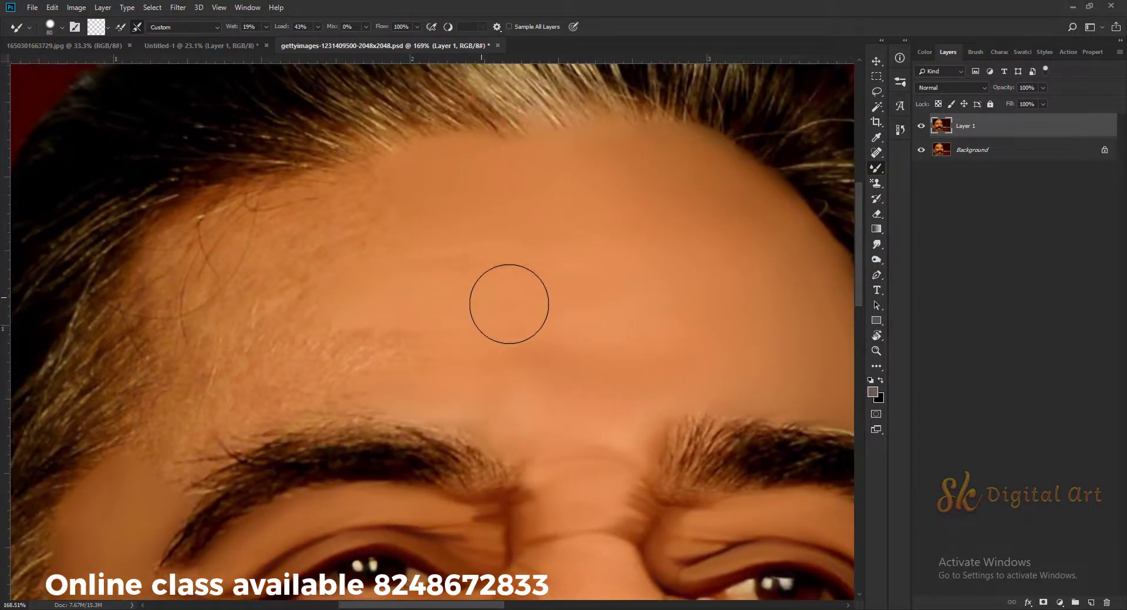
scroll(509, 304, down, 1)
scroll(509, 304, left, 3)
key(bracketleft)
key(bracketleft)
key(bracketleft)
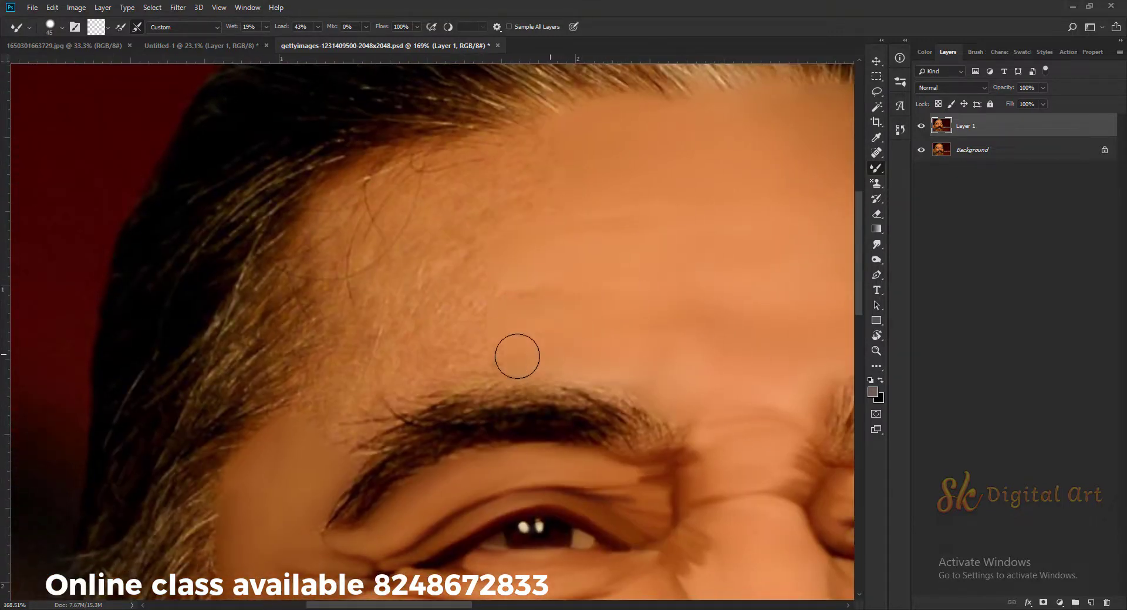
scroll(505, 341, down, 1)
scroll(505, 341, left, 2)
scroll(517, 317, down, 1)
scroll(516, 317, left, 1)
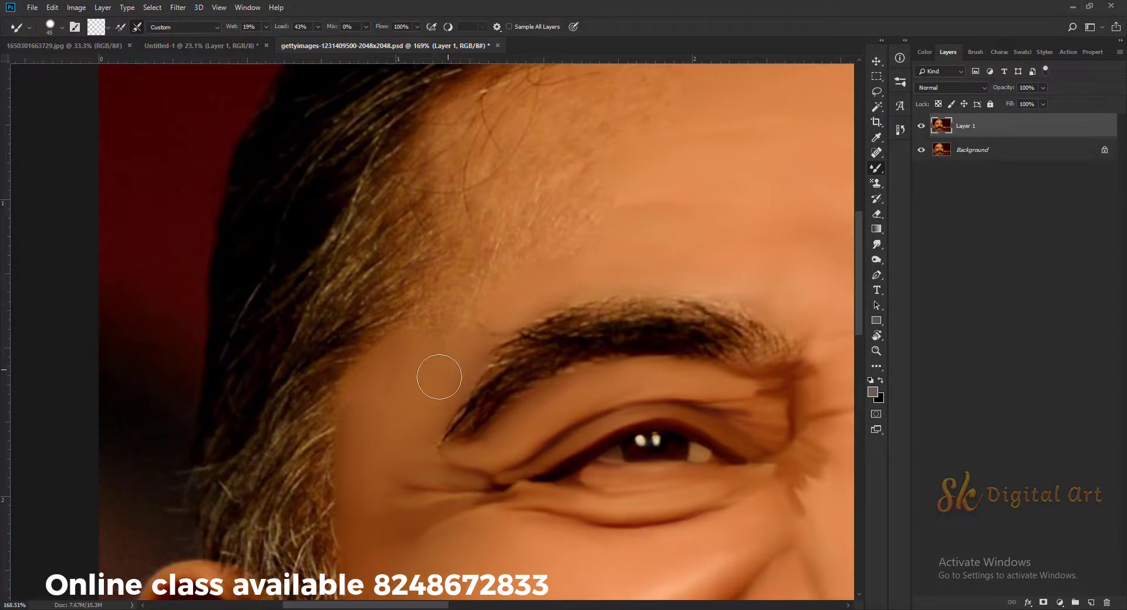
scroll(457, 376, up, 1)
scroll(457, 376, left, 1)
key(bracketright)
key(bracketright)
key(bracketright)
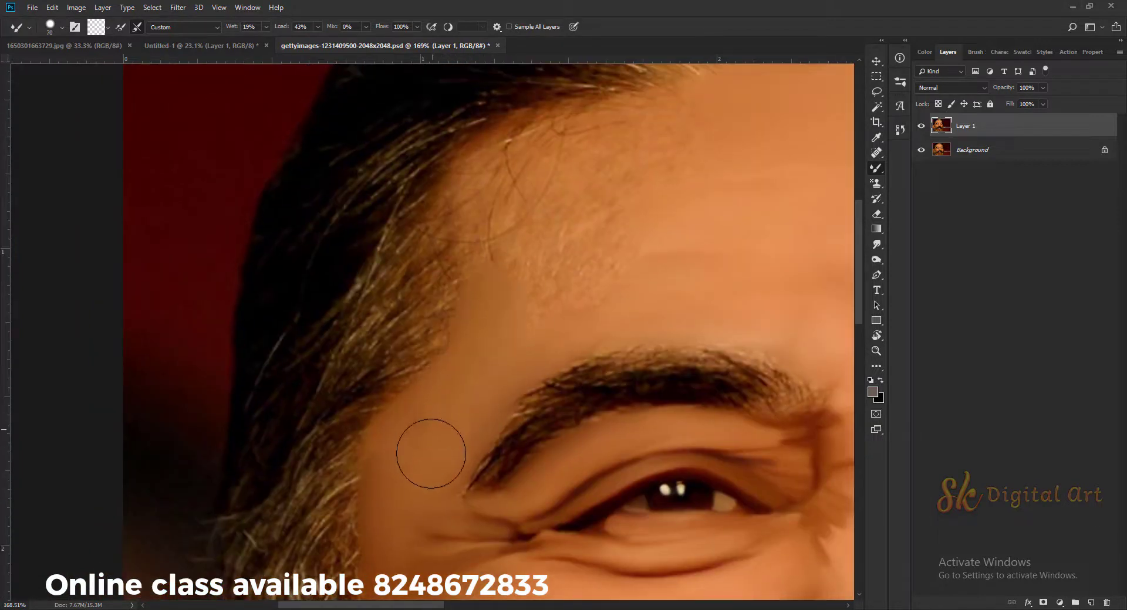
Smooth and blend the ear skin beside the beard
scroll(449, 446, up, 1)
scroll(452, 423, right, 1)
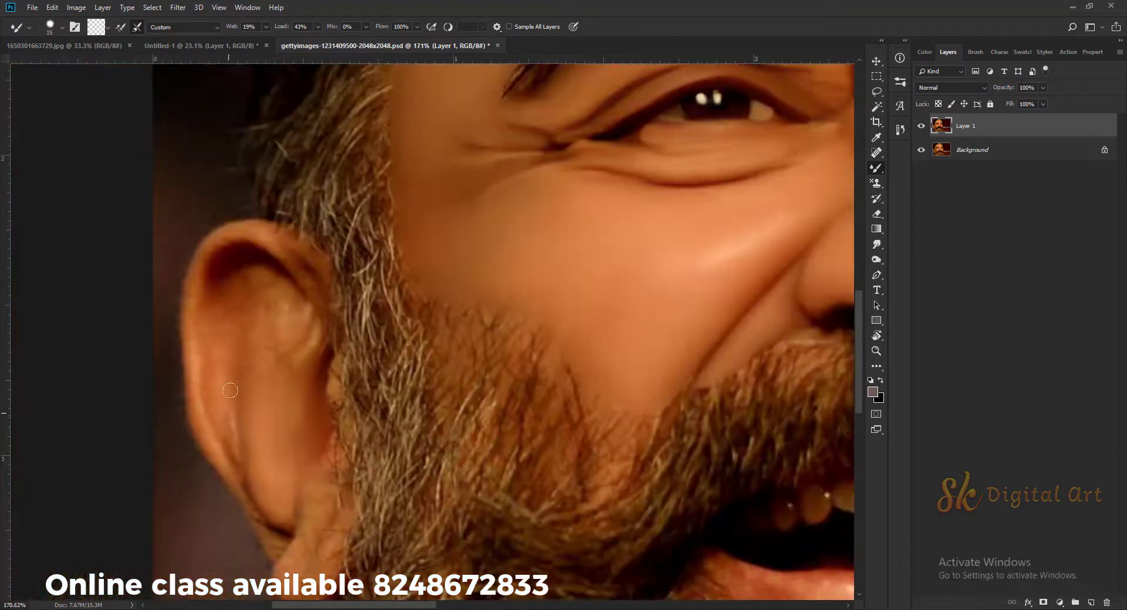
mouse_move(260, 370)
mouse_down()
mouse_move(291, 312)
mouse_move(221, 261)
mouse_move(221, 322)
mouse_up()
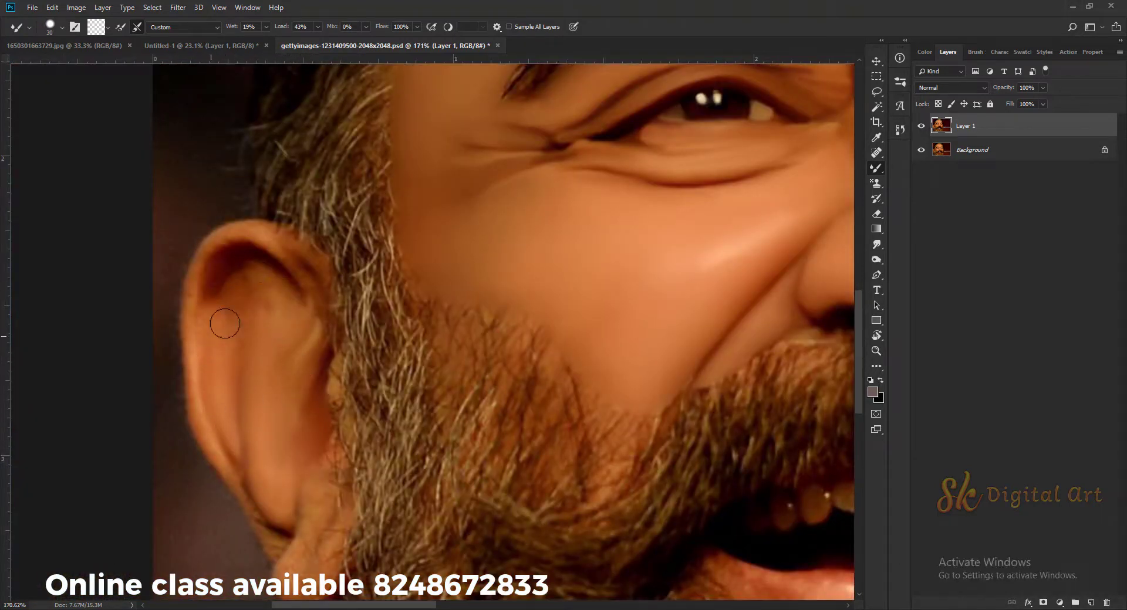
key(bracketright)
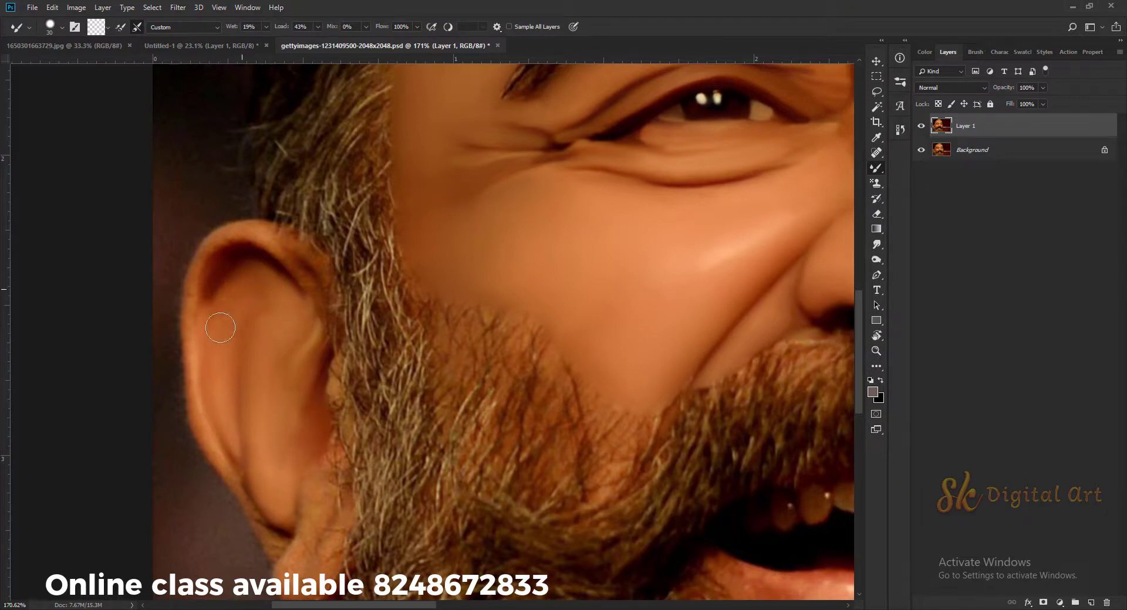
scroll(252, 360, down, 3)
scroll(251, 360, right, 1)
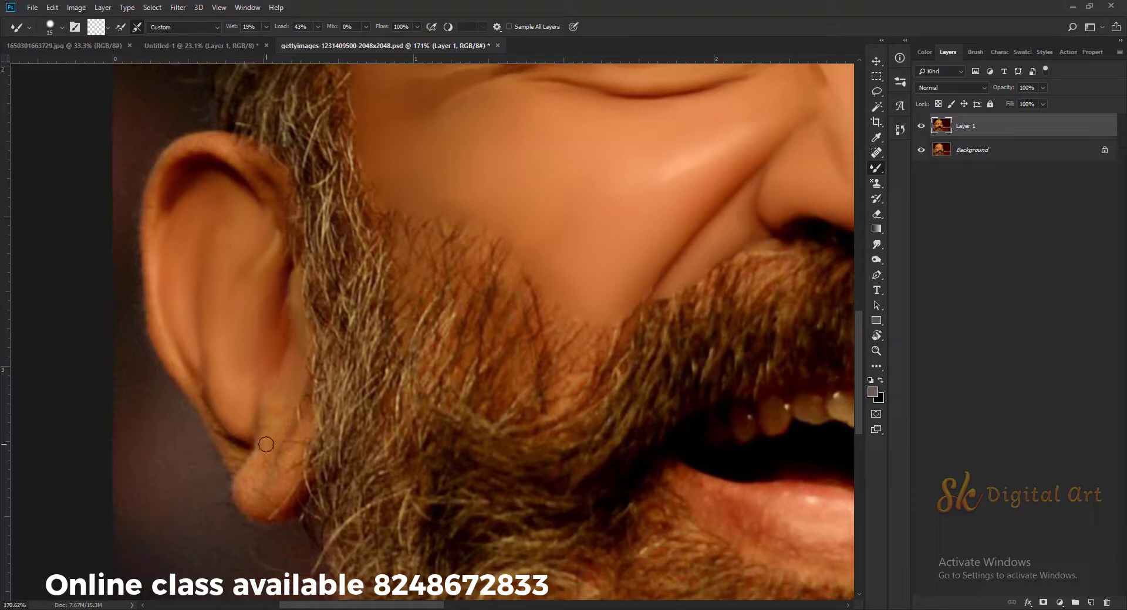
scroll(244, 332, up, 3)
scroll(243, 332, left, 2)
Shrink the brush and blend the earlobe skin to a soft finish
key(bracketleft)
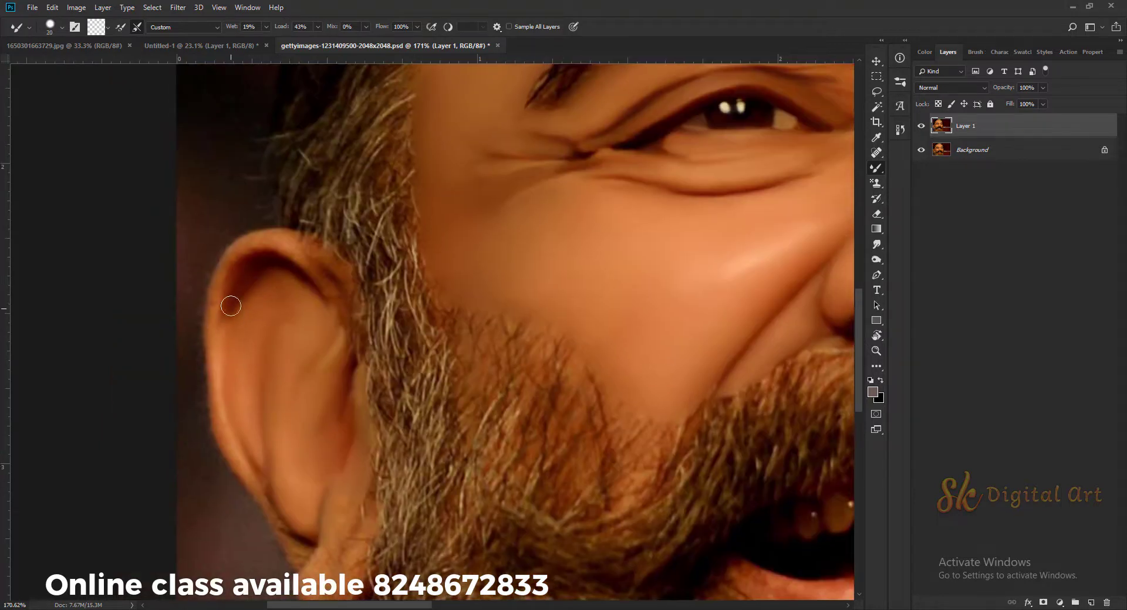
scroll(303, 393, down, 6)
scroll(304, 393, right, 2)
key(bracketleft)
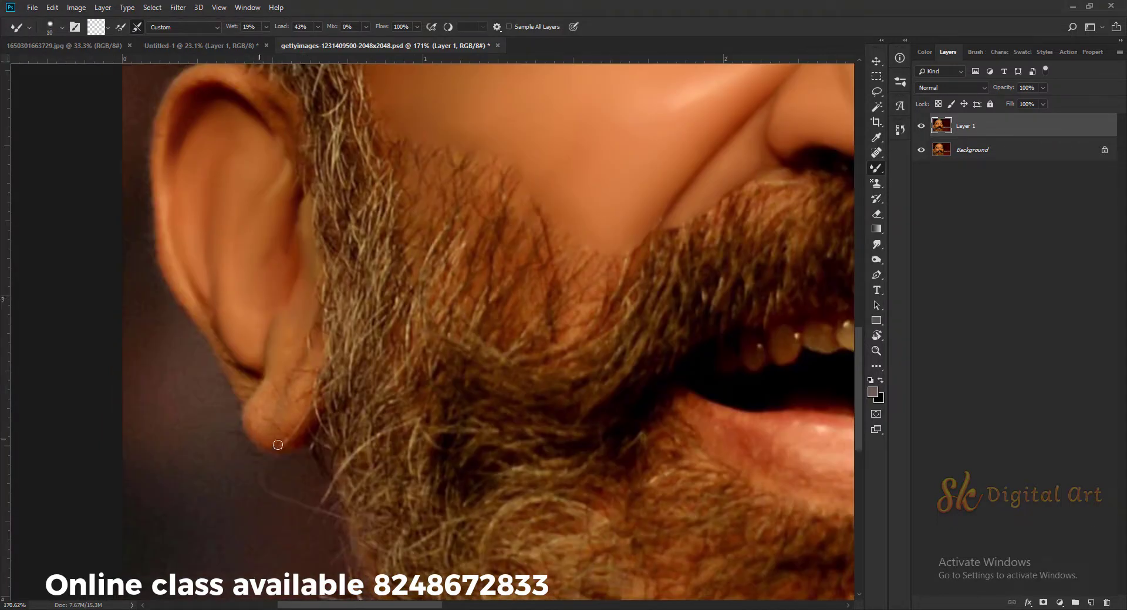
drag(296, 433, 256, 418)
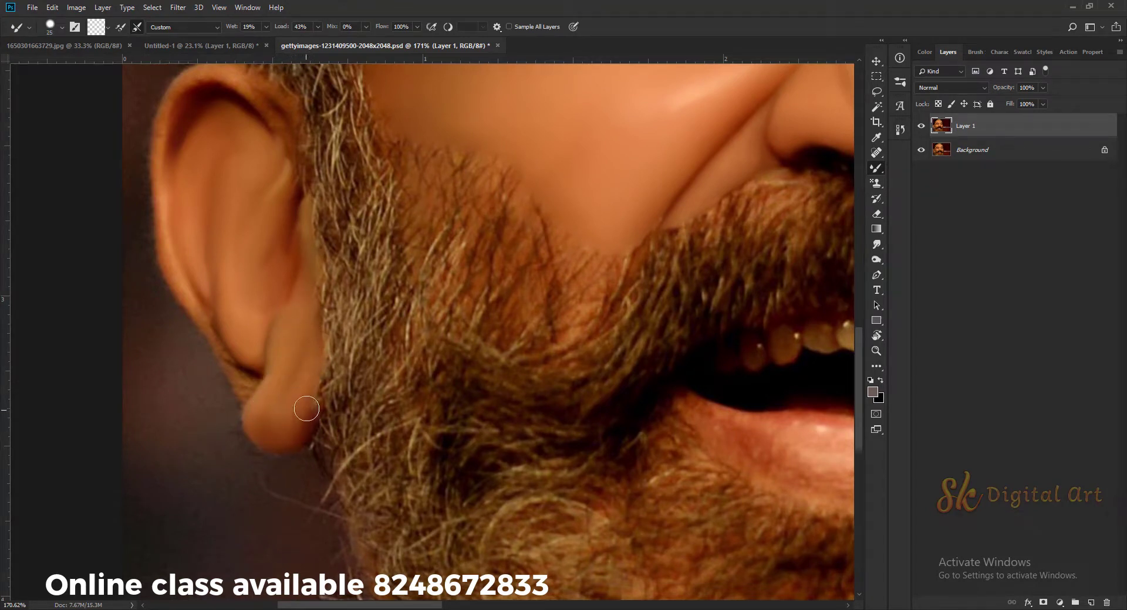
Reposition the view toward the lower lip with a larger brush
scroll(246, 376, up, 3)
scroll(245, 376, left, 2)
key(bracketright)
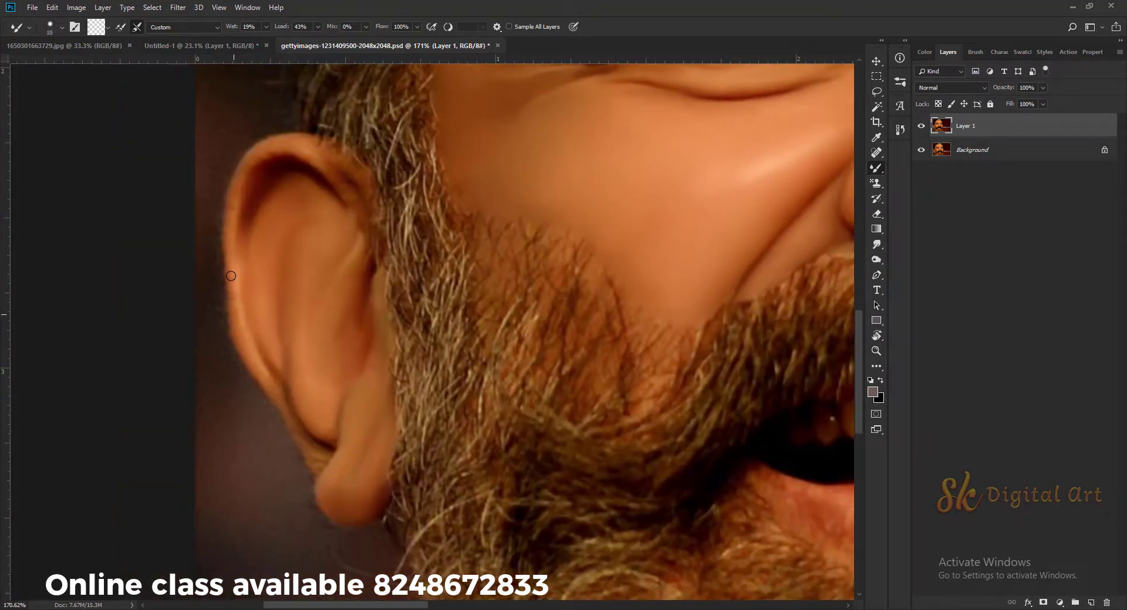
scroll(258, 332, up, 3)
scroll(258, 333, left, 1)
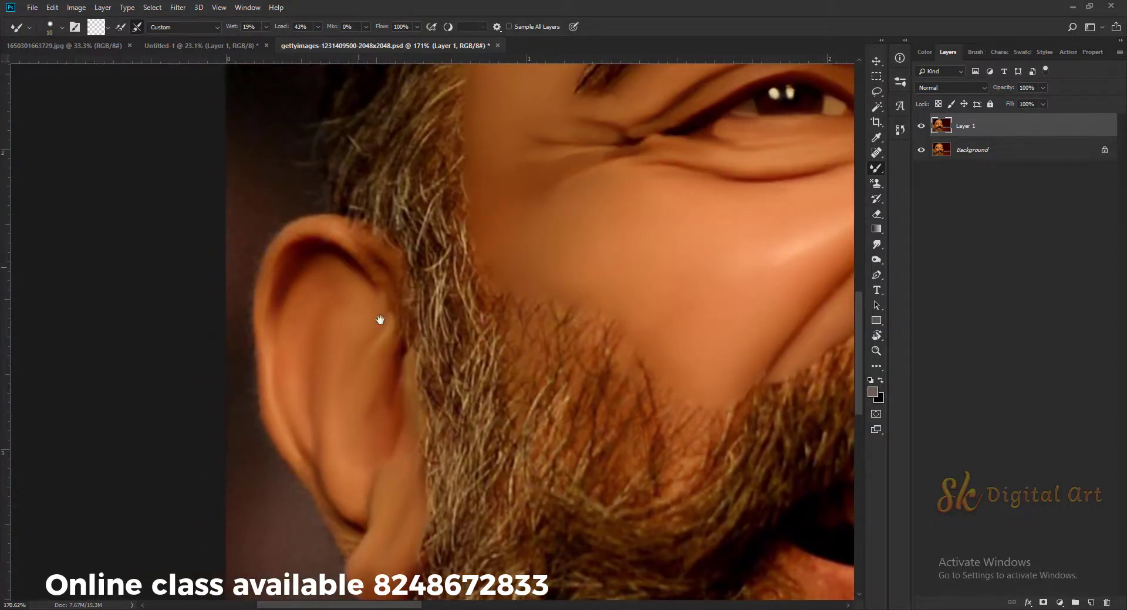
scroll(380, 319, down, 2)
scroll(380, 319, right, 5)
scroll(495, 352, up, 2)
key(bracketright)
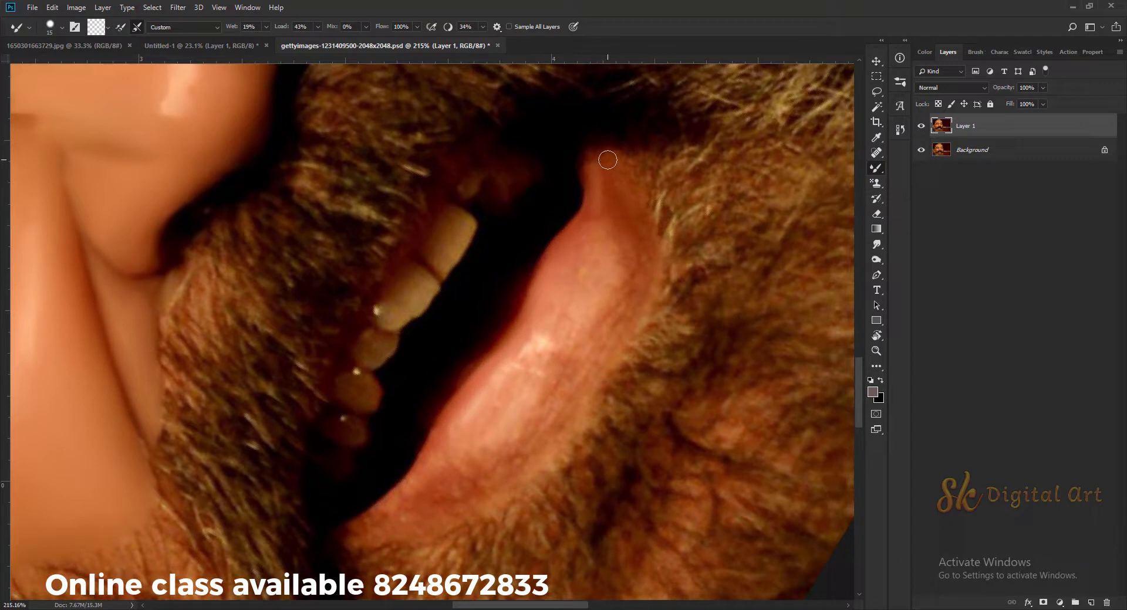
Smooth the lip edge against the beard and blend the lip surface along its length
drag(592, 358, 588, 359)
drag(544, 328, 579, 234)
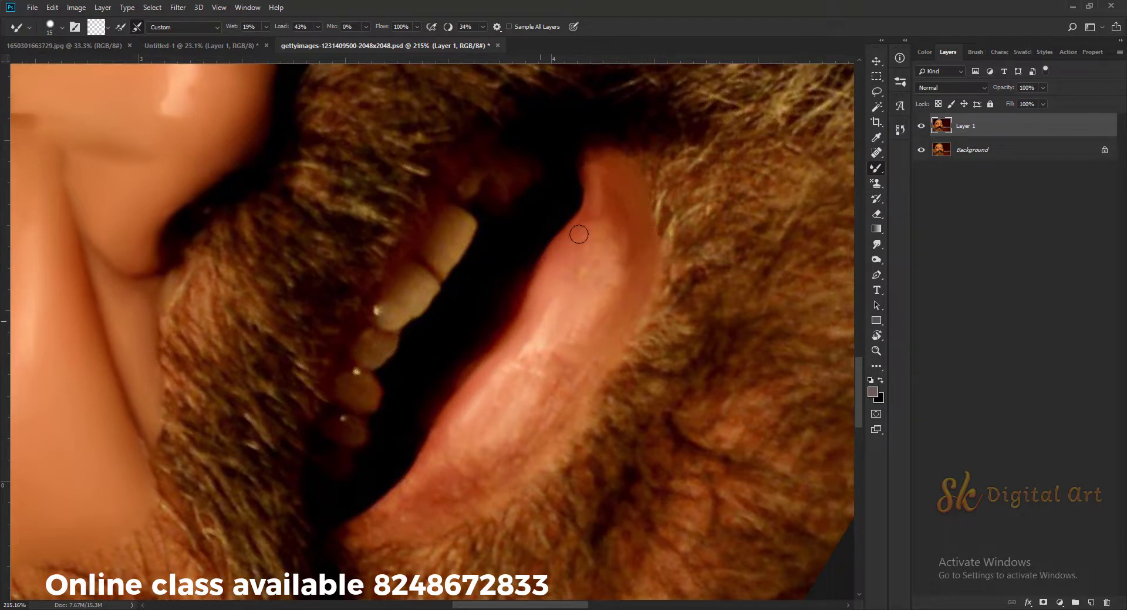
key(bracketright)
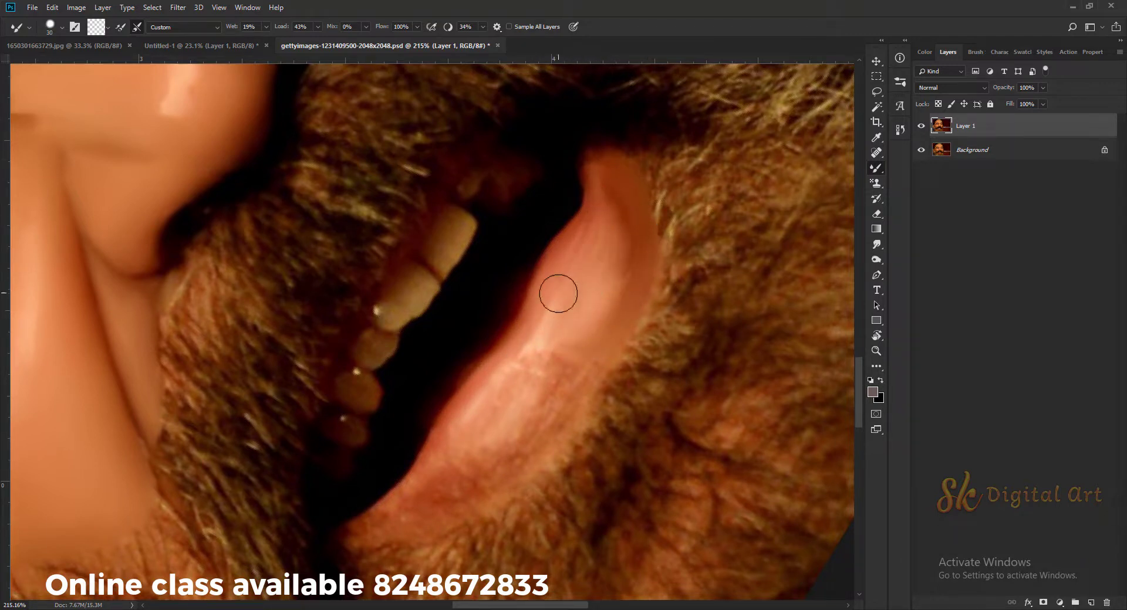
key(bracketleft)
mouse_move(523, 359)
mouse_down()
mouse_move(567, 278)
mouse_move(585, 296)
mouse_move(570, 269)
mouse_up()
drag(625, 297, 672, 261)
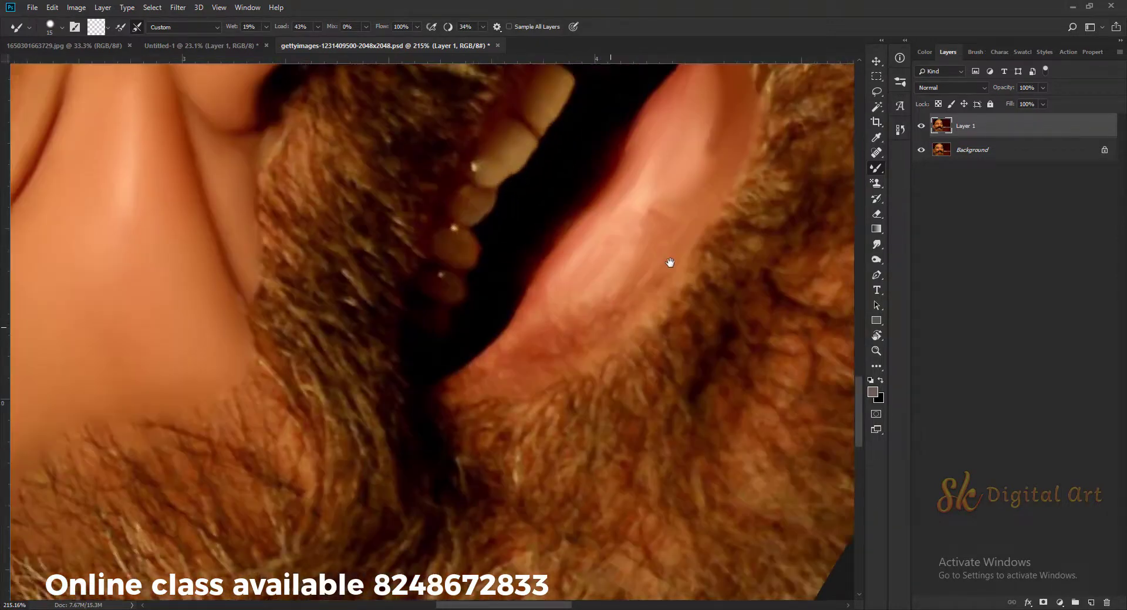
drag(562, 330, 593, 160)
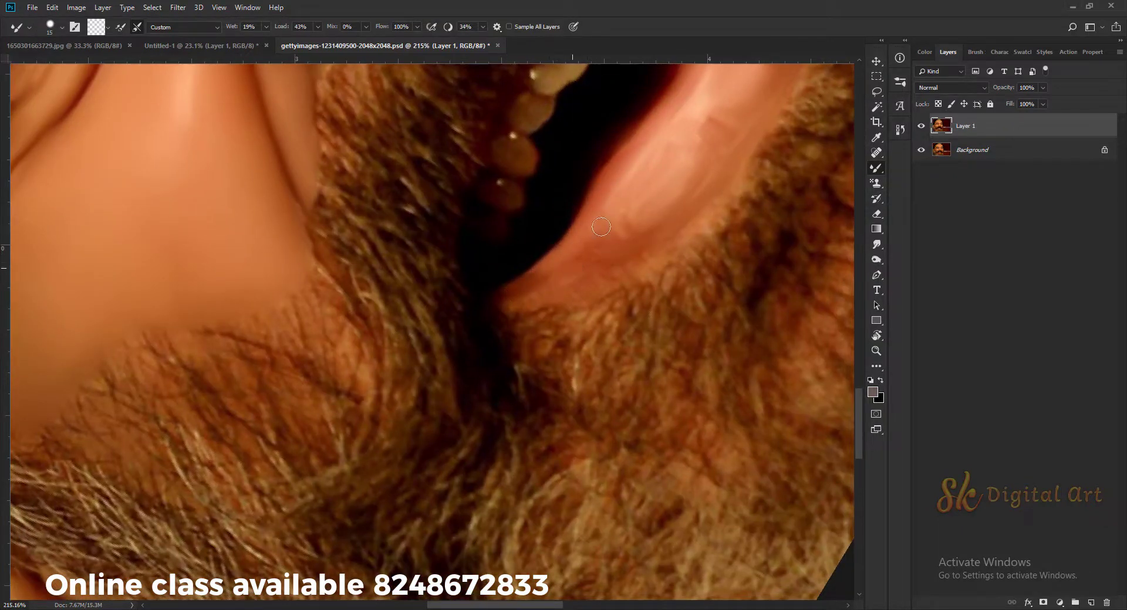
Bring the lower lip edge, corner and teeth into view while sizing the brush for detail
drag(605, 268, 497, 343)
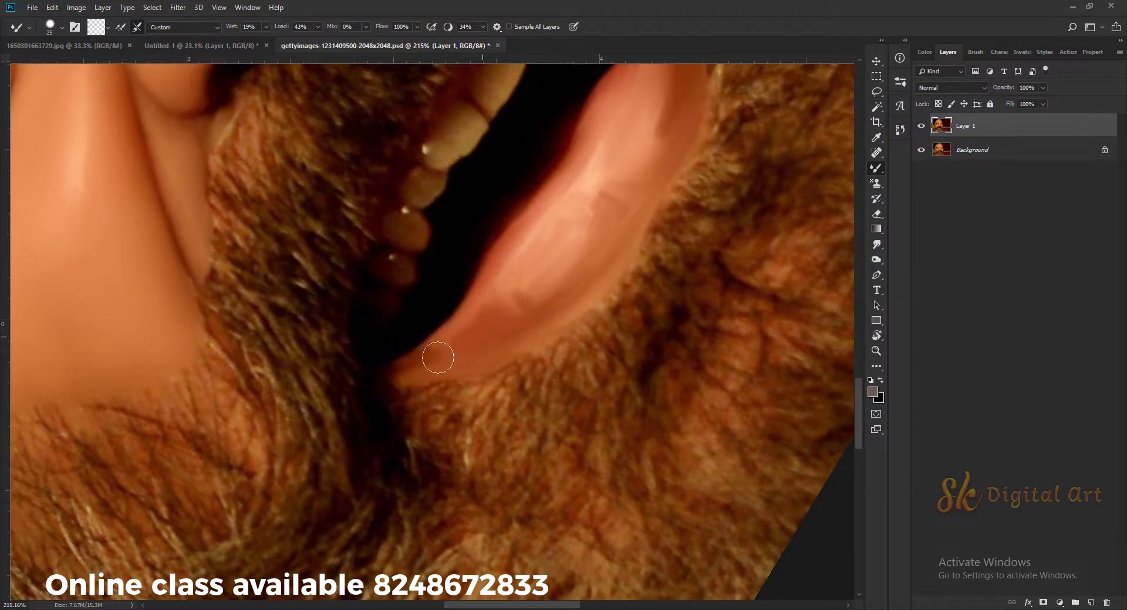
key(bracketleft)
drag(544, 237, 644, 188)
scroll(682, 177, down, 3)
scroll(539, 345, up, 4)
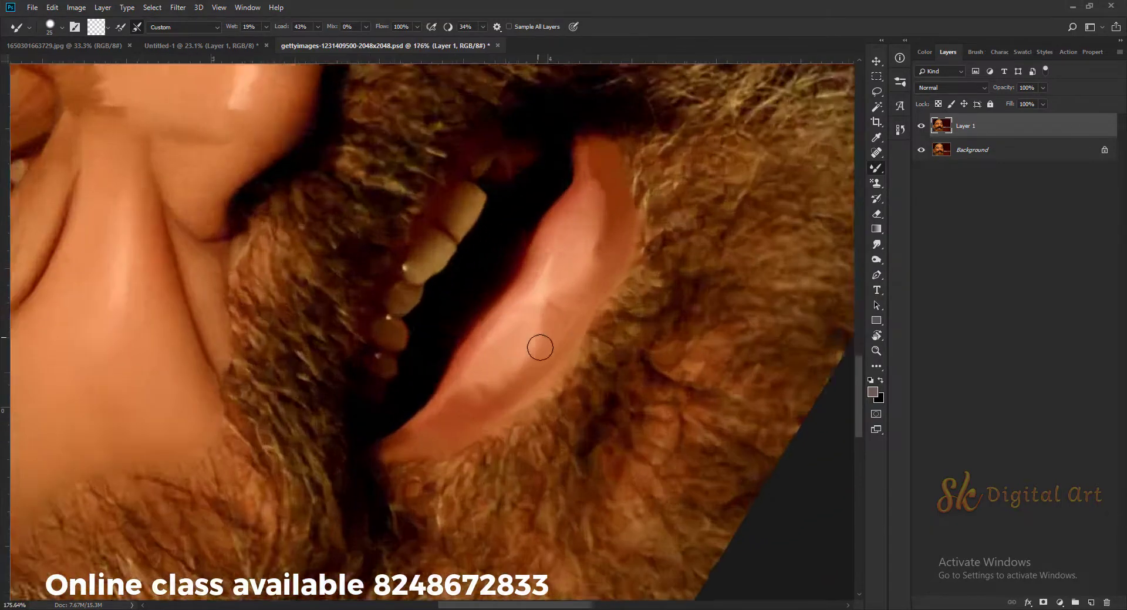
key(bracketright)
key(bracketright)
key(bracketright)
key(bracketleft)
key(bracketleft)
key(bracketleft)
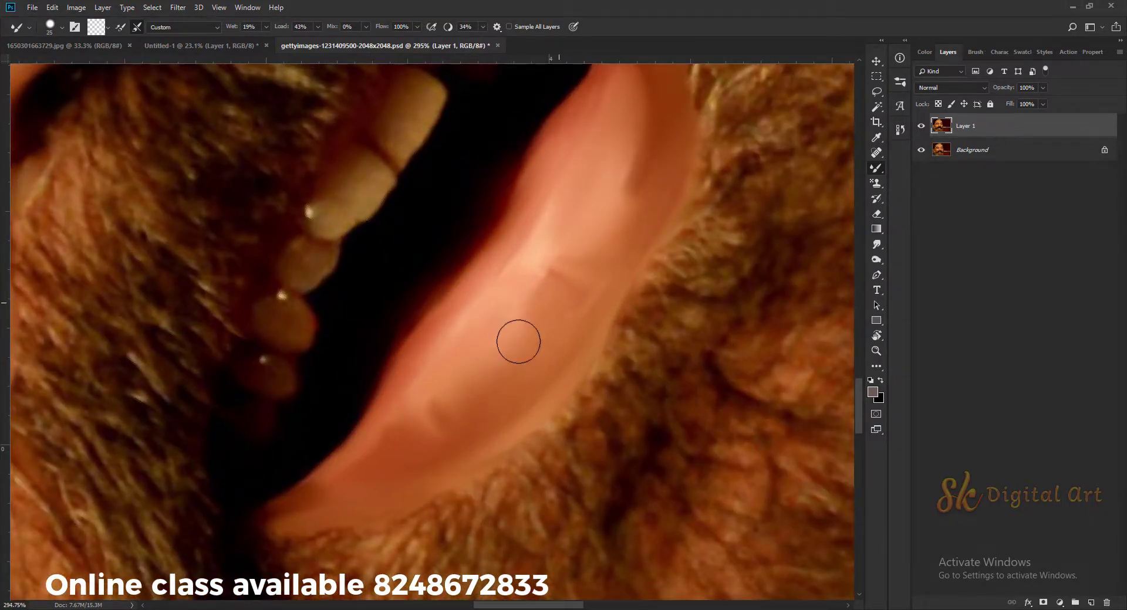
drag(539, 379, 664, 320)
drag(566, 354, 496, 448)
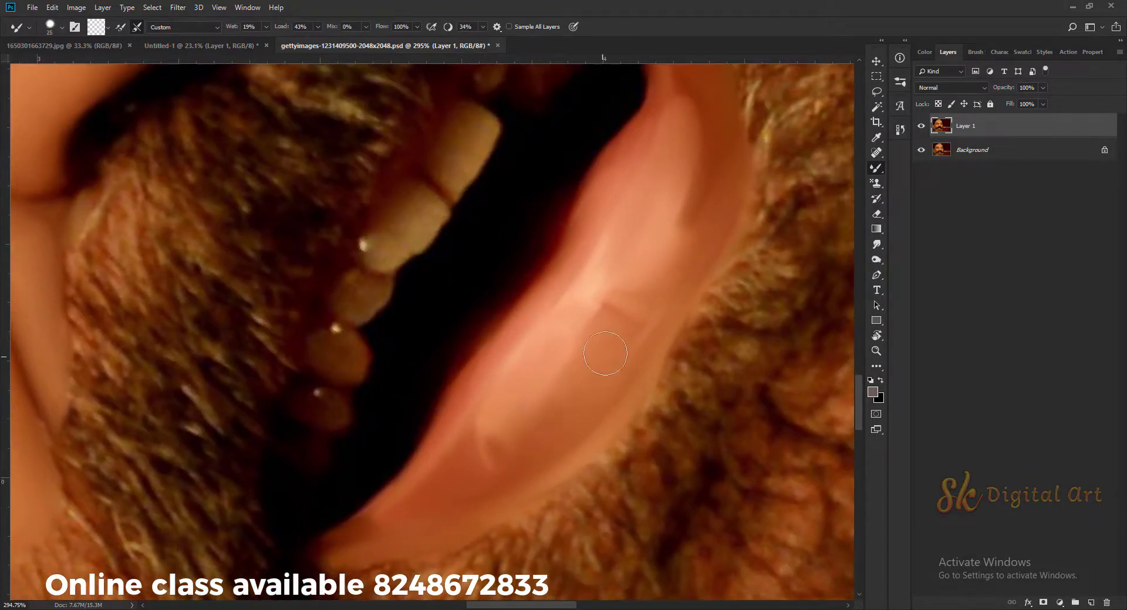
Reshade the lip beside the teeth into soft pink with smoothing strokes
key(bracketright)
mouse_move(588, 217)
mouse_down()
mouse_move(615, 272)
mouse_move(540, 358)
mouse_up()
scroll(595, 378, down, 5)
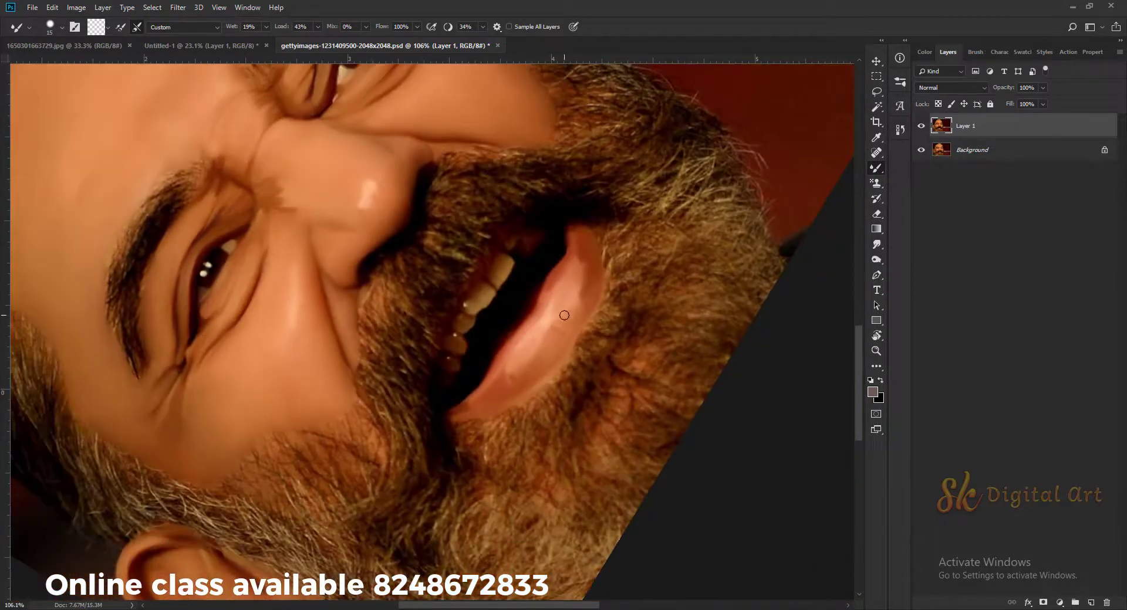
scroll(524, 340, up, 4)
key(bracketright)
mouse_move(539, 341)
mouse_down()
mouse_move(501, 375)
mouse_move(564, 249)
mouse_move(452, 402)
mouse_move(549, 305)
mouse_up()
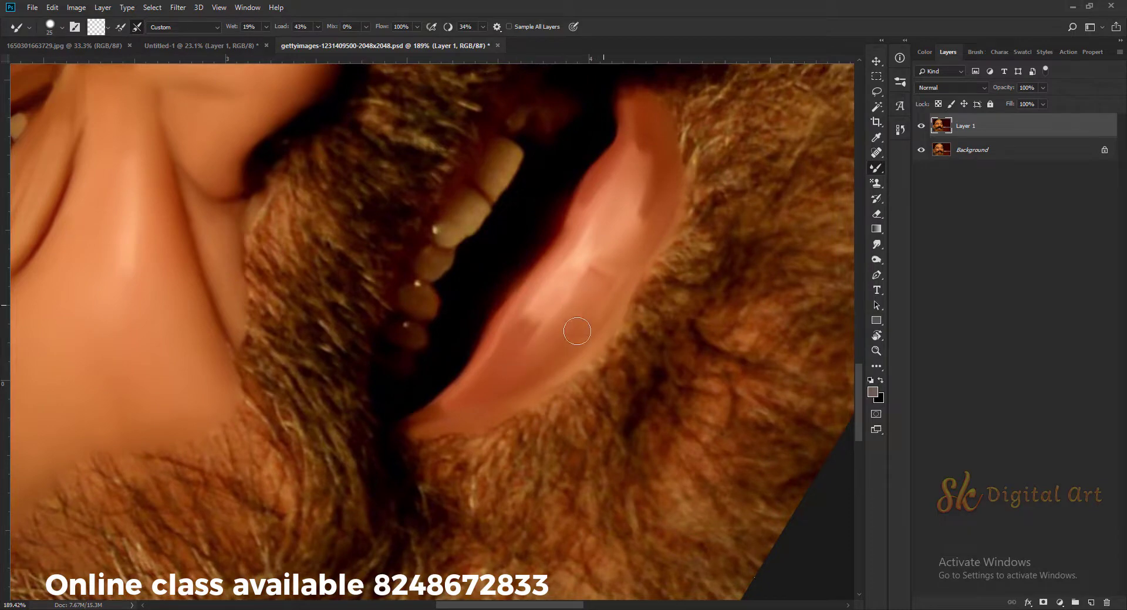
scroll(574, 327, down, 5)
scroll(587, 264, up, 5)
key(bracketleft)
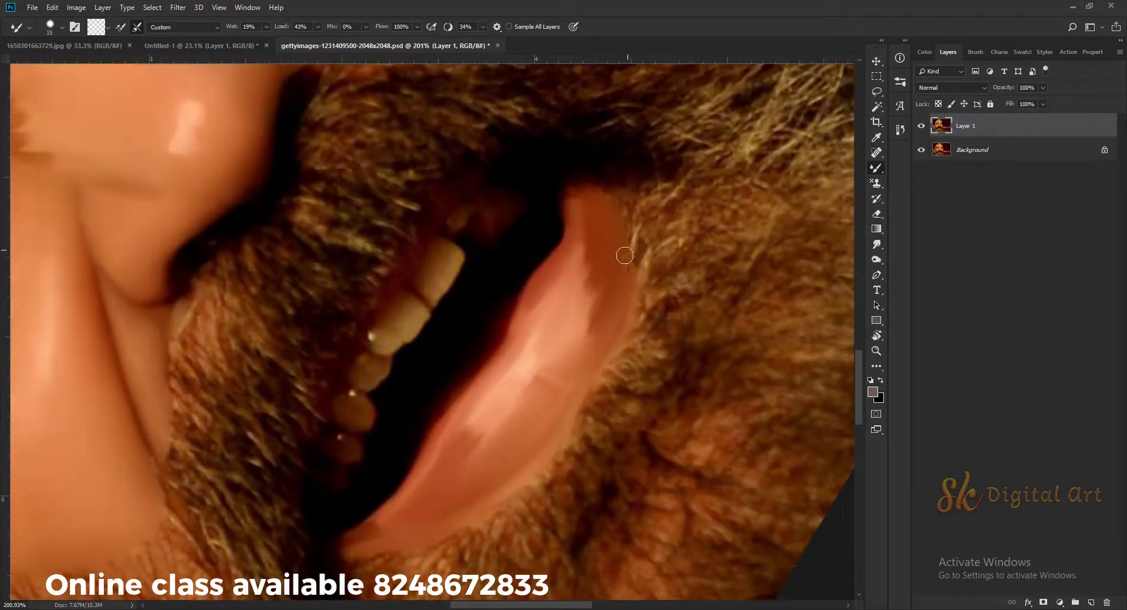
scroll(624, 256, down, 3)
Pull the beard strands up into the cheek skin and sweep curved strands upward
scroll(624, 256, down, 2)
click(920, 126)
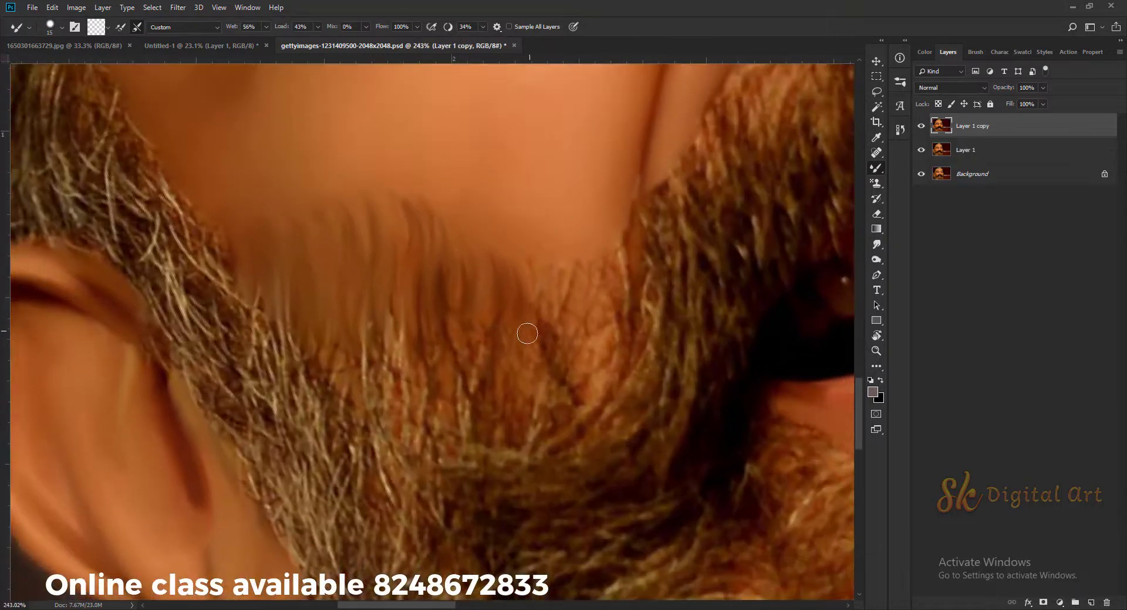
drag(527, 334, 533, 239)
drag(564, 328, 575, 250)
mouse_move(611, 305)
mouse_down()
mouse_move(617, 252)
mouse_move(635, 286)
mouse_move(674, 164)
mouse_up()
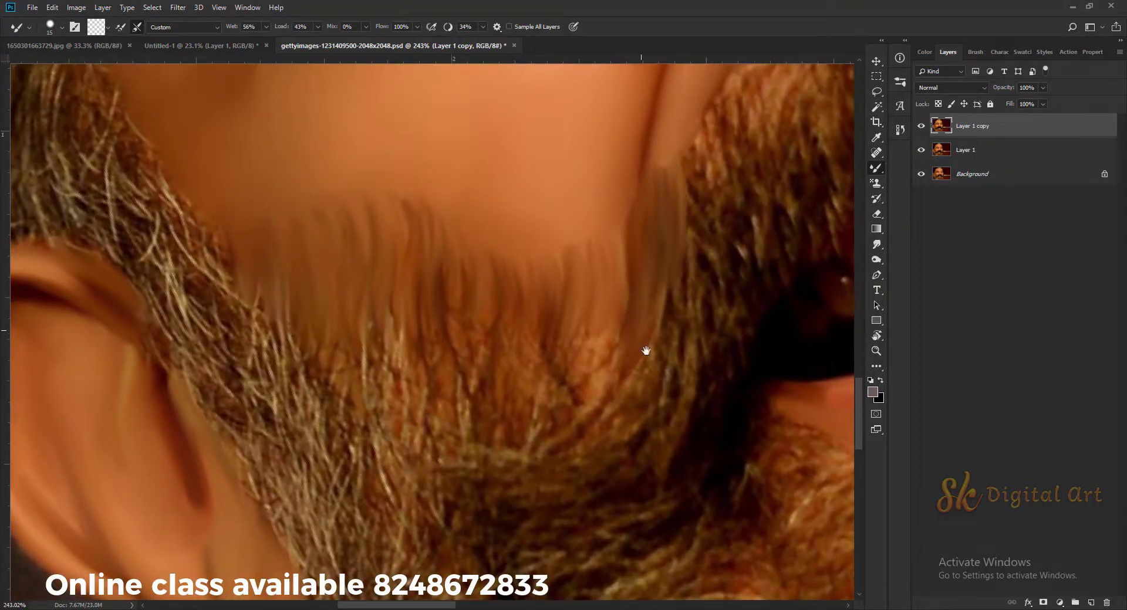
drag(646, 350, 634, 234)
drag(561, 288, 522, 364)
drag(539, 438, 584, 499)
drag(545, 388, 591, 274)
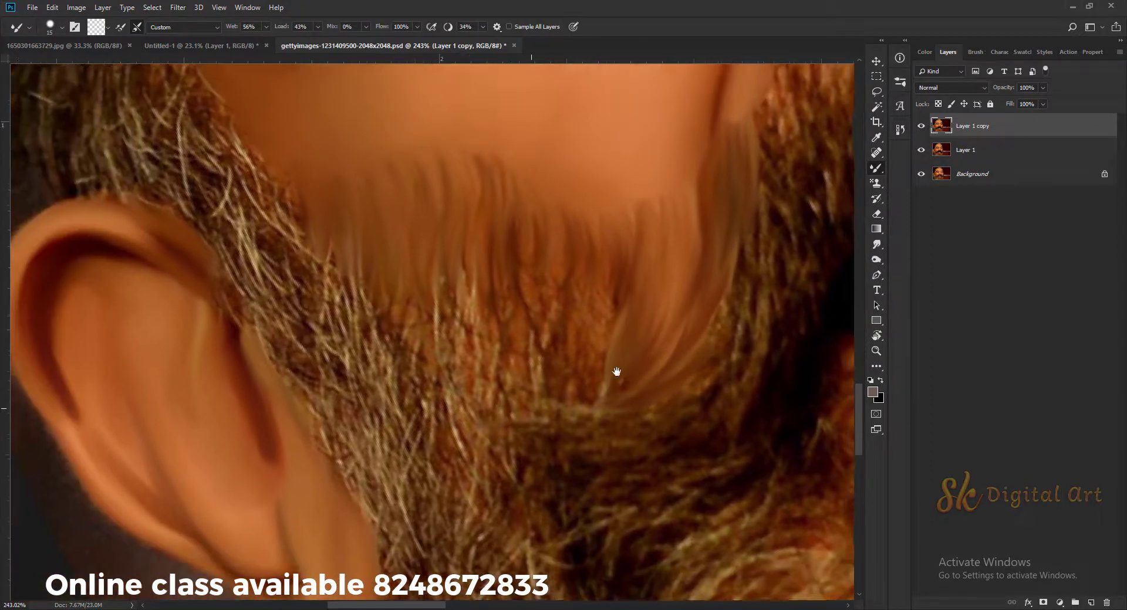
With the ear in view, reshape the painted beard strands and smooth the dark strand
mouse_move(528, 408)
mouse_down()
mouse_move(616, 373)
mouse_move(591, 249)
mouse_up()
drag(569, 405, 551, 311)
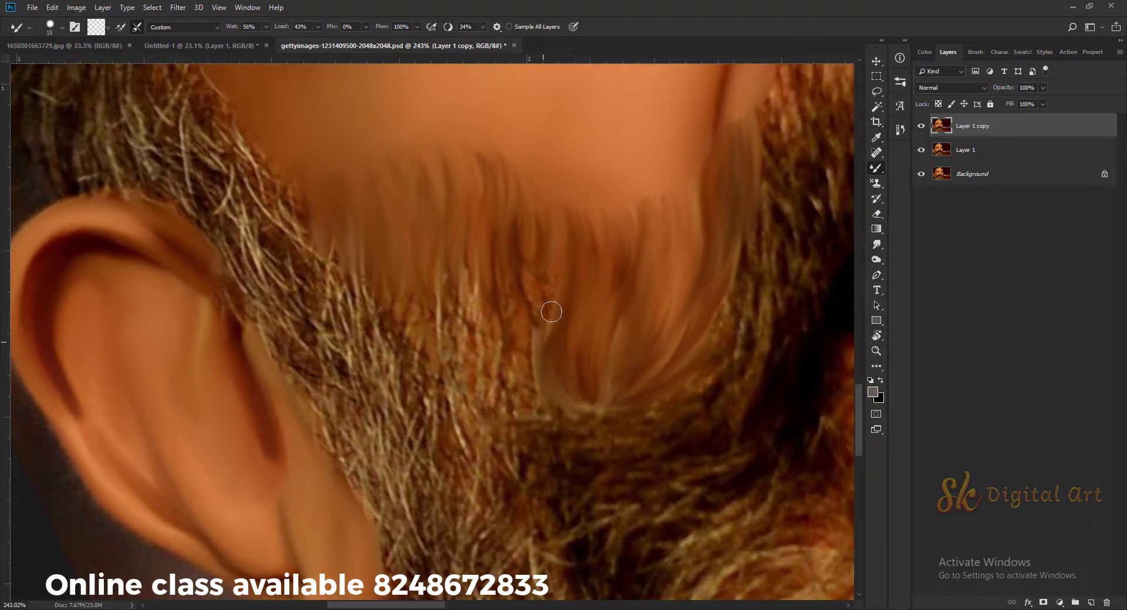
drag(558, 407, 618, 387)
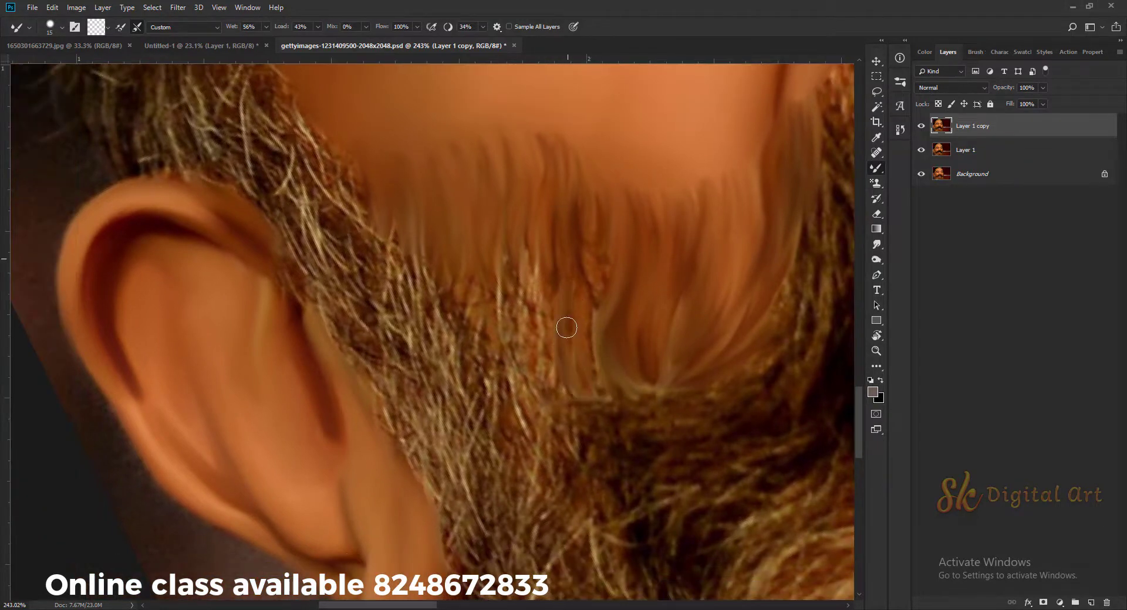
drag(608, 245, 614, 261)
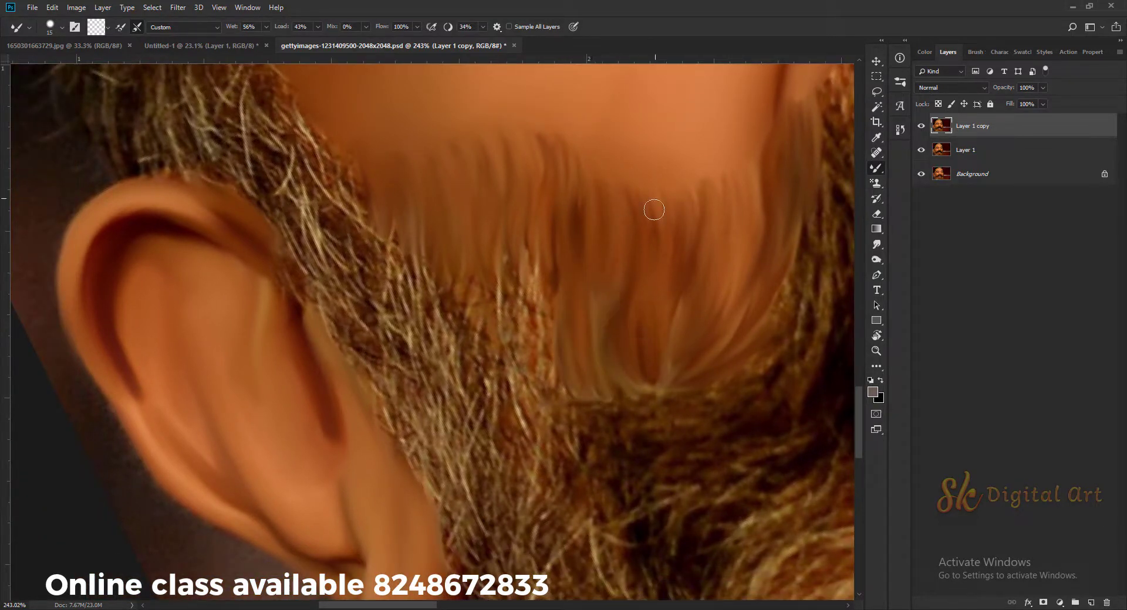
scroll(580, 258, down, 1)
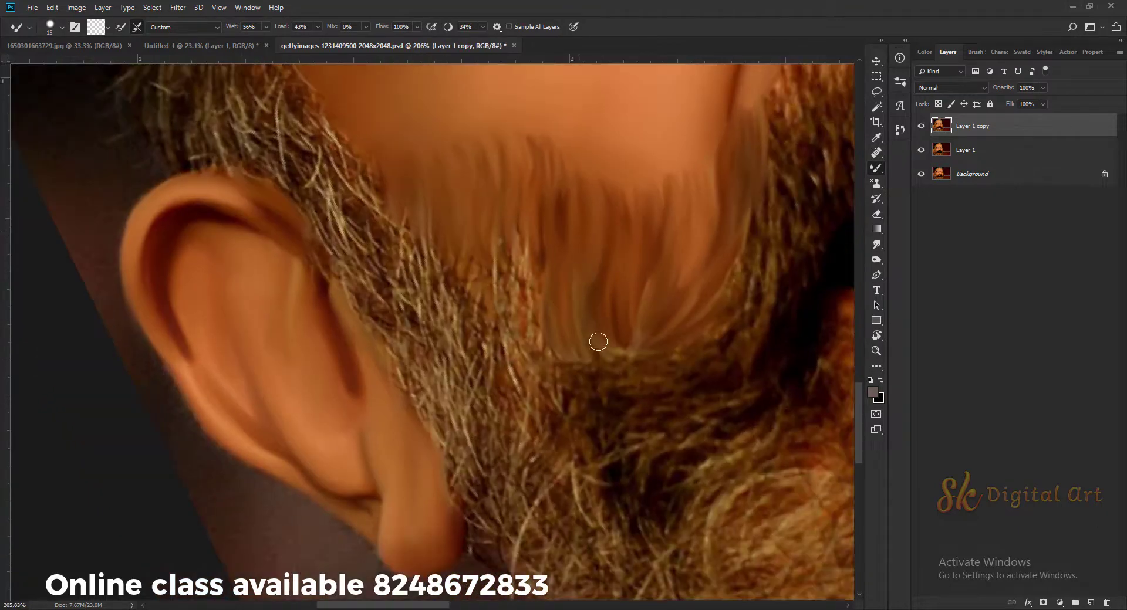
Paint smooth curved strands and dark curved strands running down into the beard
drag(757, 237, 695, 364)
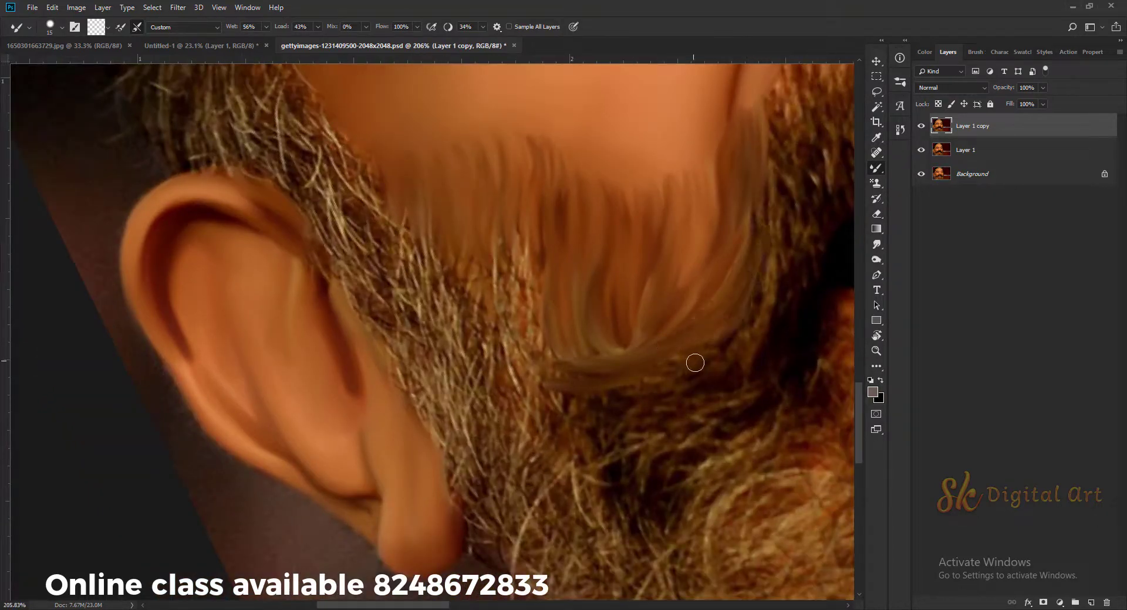
drag(766, 270, 716, 360)
mouse_move(634, 381)
mouse_down()
mouse_move(546, 393)
mouse_move(643, 389)
mouse_move(584, 329)
mouse_up()
drag(741, 293, 584, 419)
mouse_move(646, 344)
mouse_down()
mouse_move(575, 414)
mouse_move(541, 420)
mouse_move(555, 361)
mouse_move(566, 452)
mouse_up()
mouse_move(506, 407)
mouse_down()
mouse_move(499, 329)
mouse_move(478, 317)
mouse_move(508, 412)
mouse_up()
Blend the painted beard strands and smooth those below the cheek
scroll(508, 413, up, 2)
scroll(606, 349, left, 1)
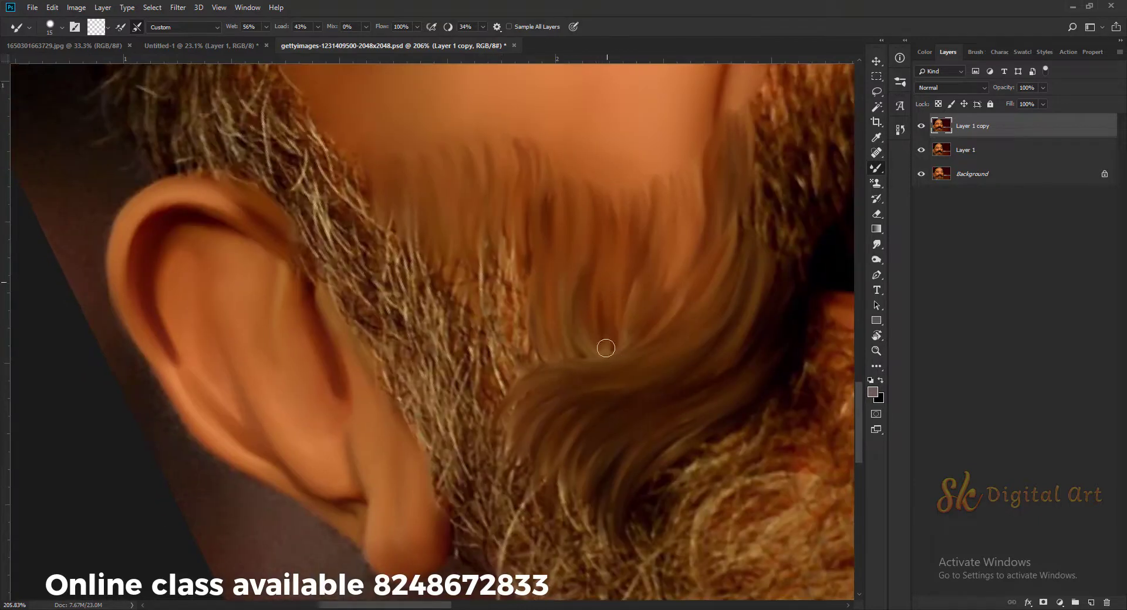
scroll(595, 357, up, 2)
scroll(595, 357, left, 2)
mouse_move(563, 376)
mouse_down()
mouse_move(557, 288)
mouse_move(578, 308)
mouse_move(591, 379)
mouse_move(573, 296)
mouse_up()
scroll(573, 296, down, 1)
scroll(574, 296, left, 2)
drag(627, 329, 634, 427)
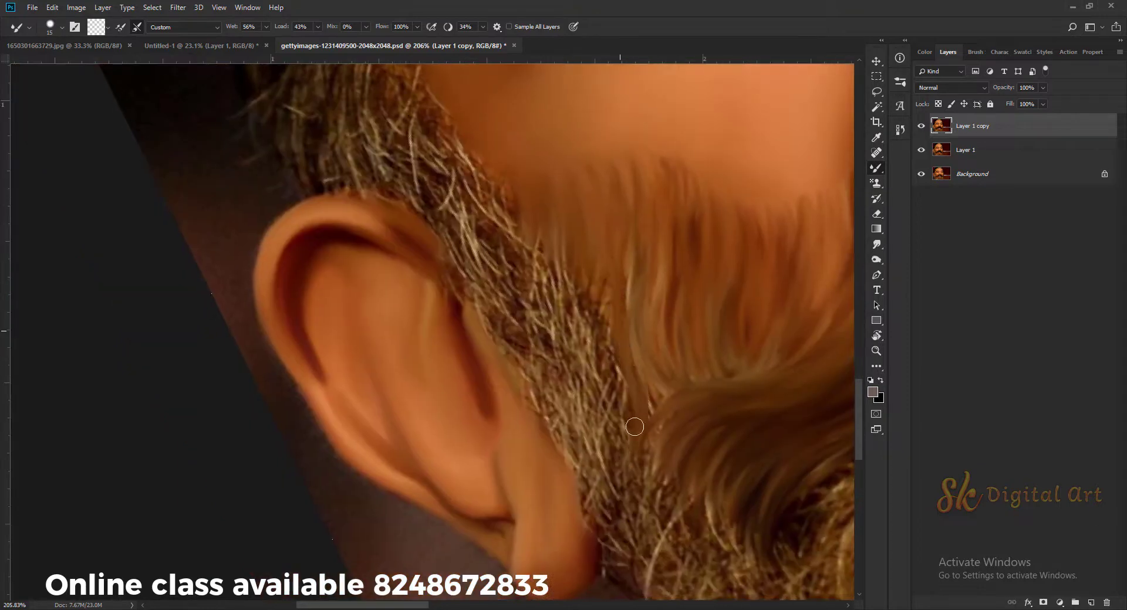
drag(598, 279, 626, 487)
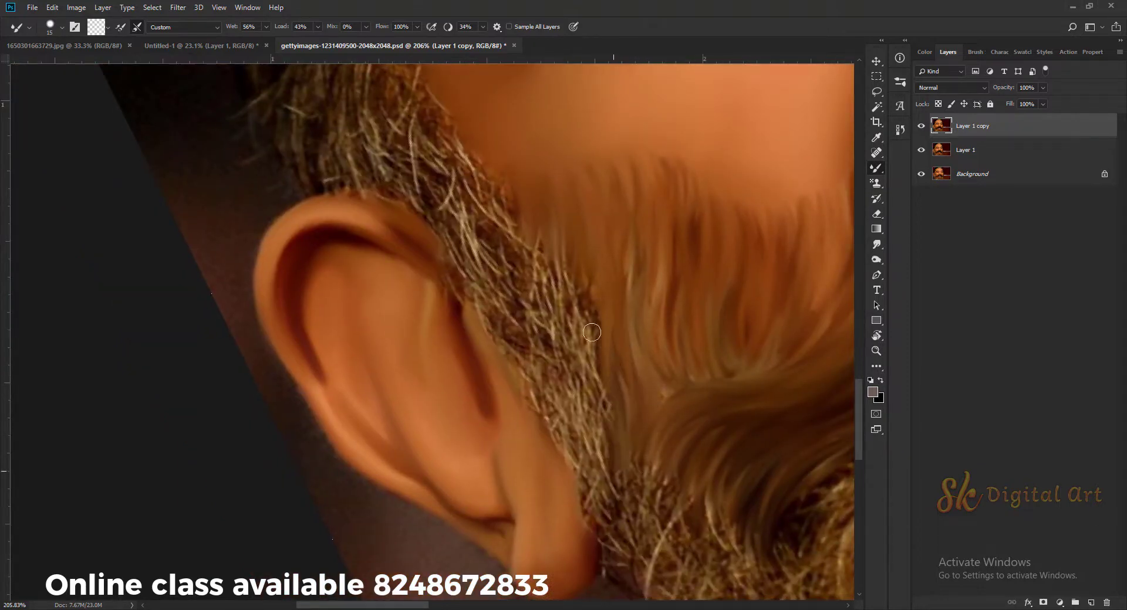
drag(607, 326, 584, 419)
Blend the grey beard strands beside the ear and along the jaw
scroll(584, 420, right, 3)
mouse_move(425, 246)
mouse_down()
mouse_move(449, 367)
mouse_move(437, 259)
mouse_up()
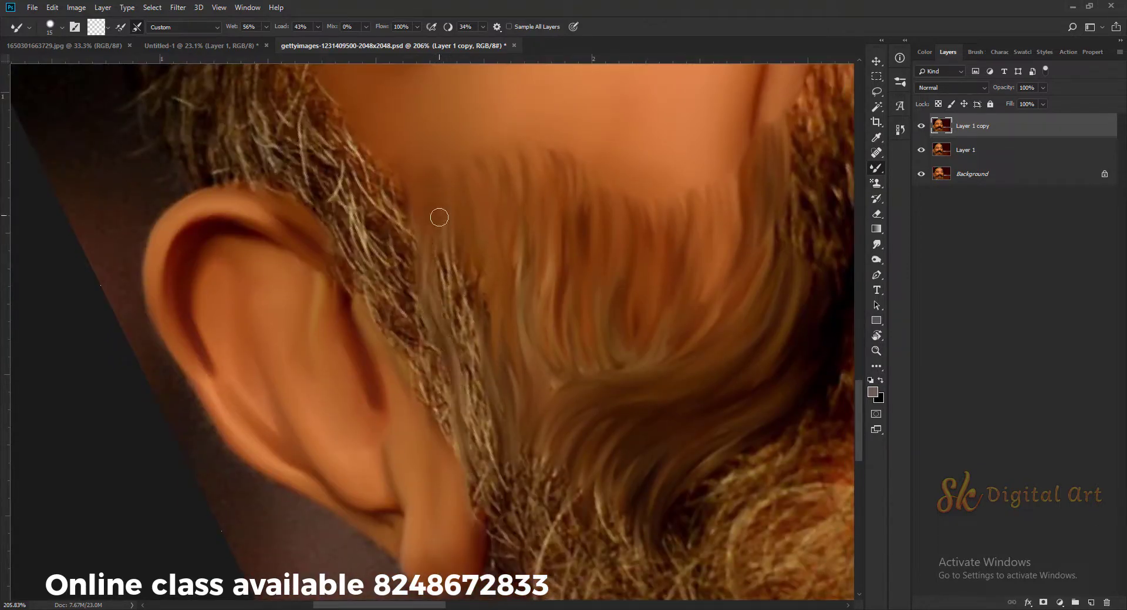
drag(446, 320, 455, 211)
drag(470, 261, 478, 337)
drag(491, 402, 470, 341)
drag(463, 352, 478, 452)
drag(481, 390, 496, 493)
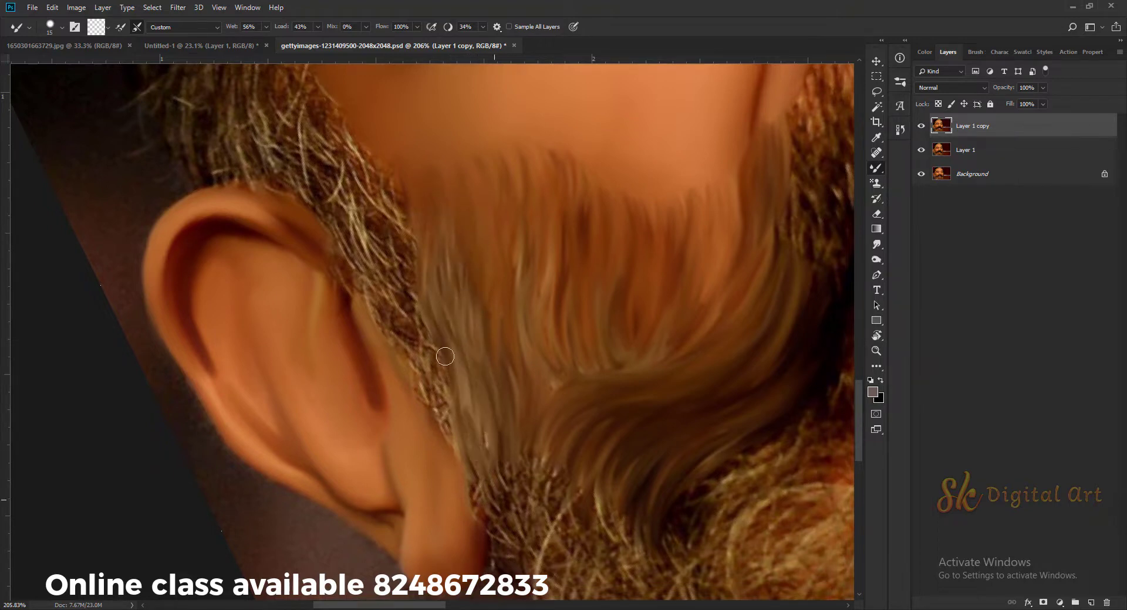
drag(478, 428, 481, 487)
Pull the hair strands down into the skin near the jaw
scroll(481, 446, down, 5)
scroll(486, 394, up, 5)
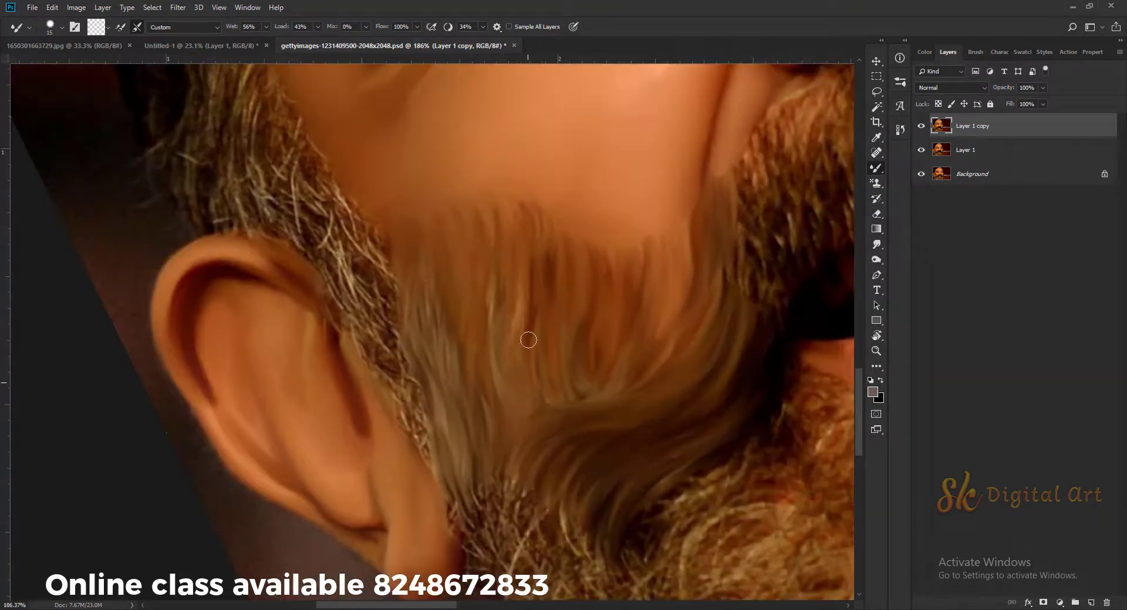
drag(674, 268, 668, 332)
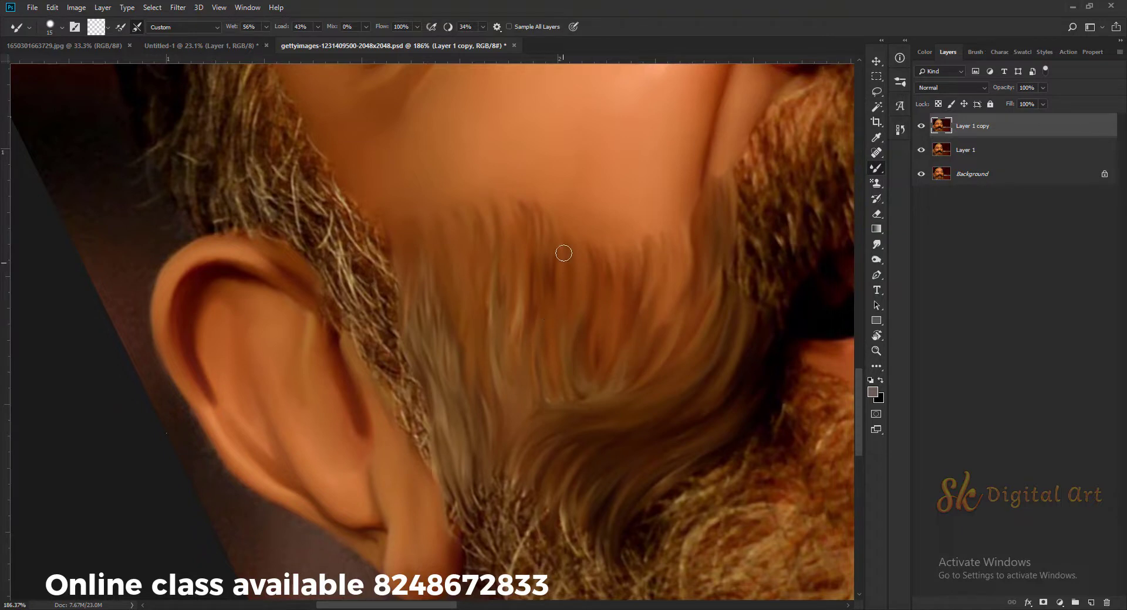
scroll(564, 253, down, 5)
Smear the beard's left edge into lighter hair streaks with the Mixer Brush
key(r)
scroll(420, 280, up, 4)
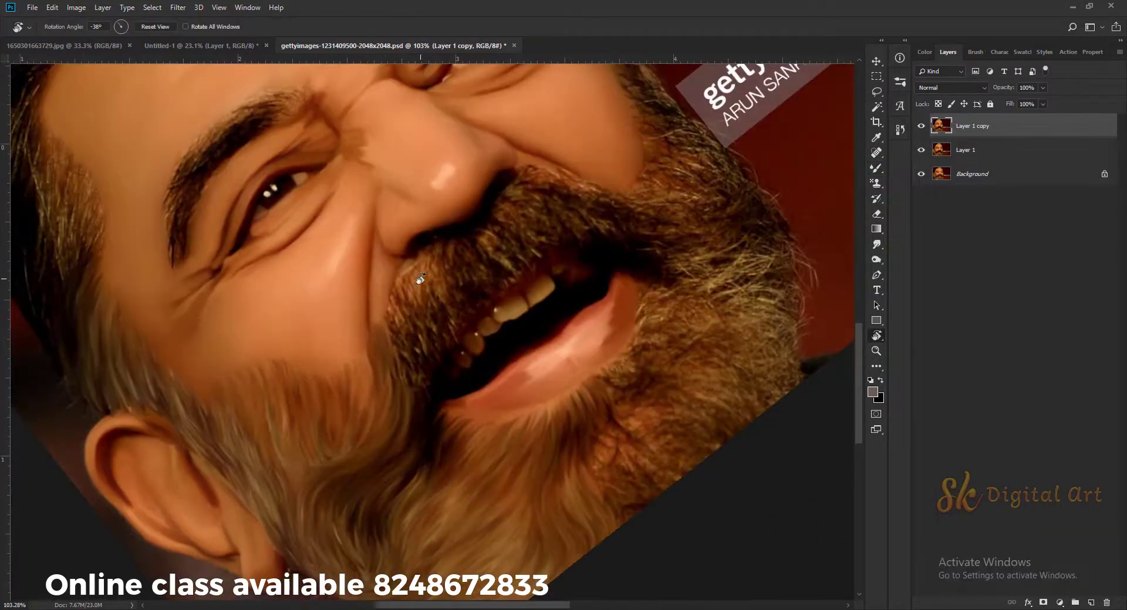
key(b)
scroll(420, 280, up, 2)
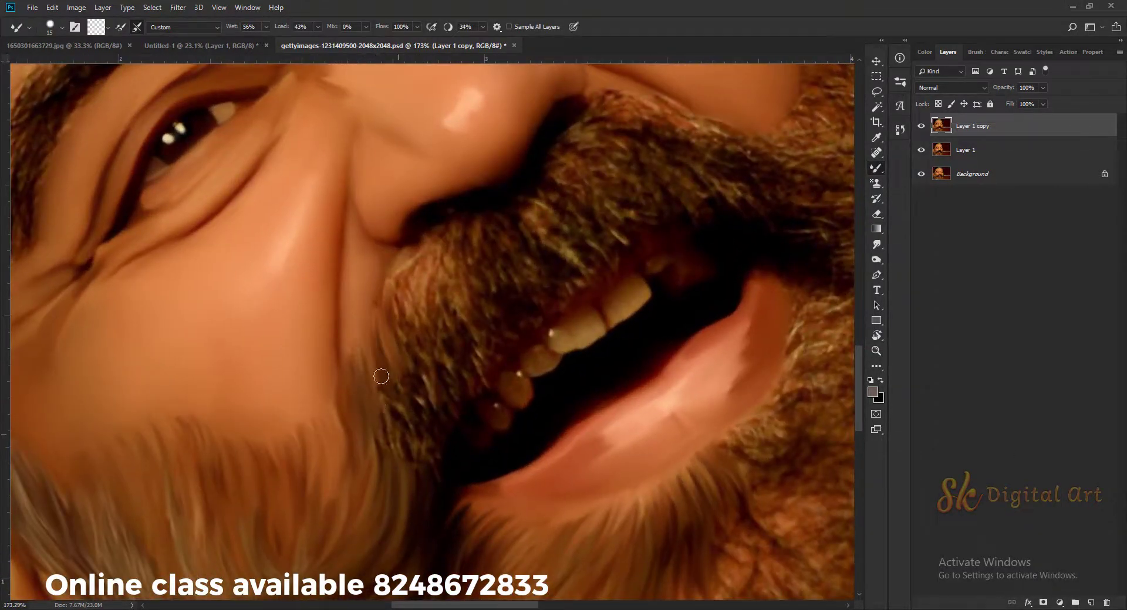
mouse_move(381, 376)
mouse_down()
mouse_move(432, 447)
mouse_move(426, 276)
mouse_up()
drag(434, 376, 405, 264)
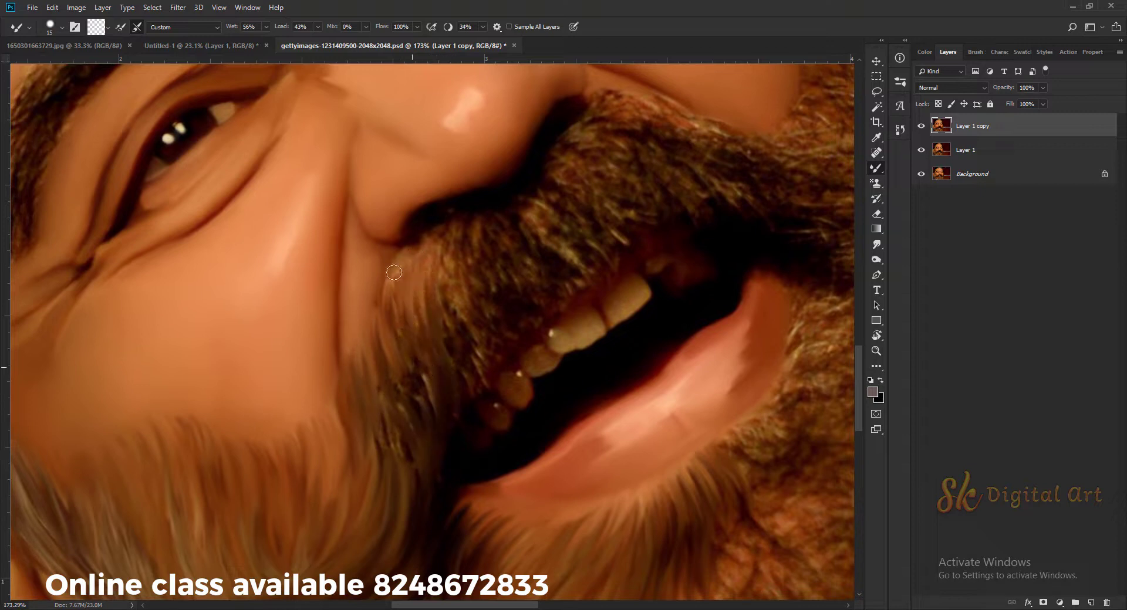
drag(393, 317, 388, 252)
mouse_move(418, 428)
mouse_down()
mouse_move(417, 281)
mouse_move(372, 367)
mouse_up()
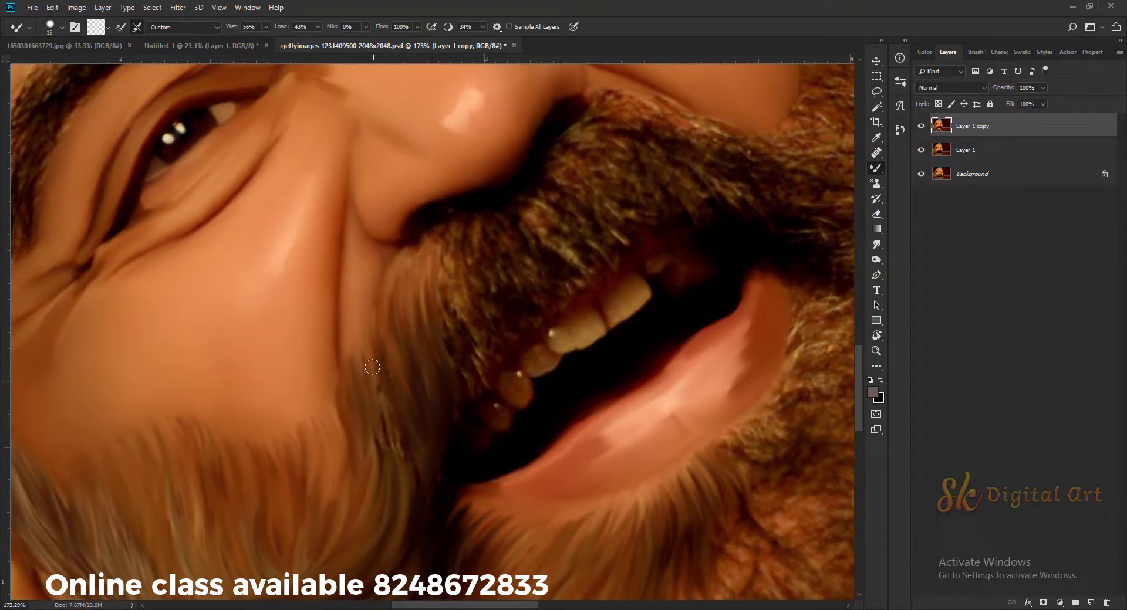
Pull the beard hair and lighter streaks up along the edge toward the nose
drag(390, 440, 377, 353)
drag(422, 276, 411, 232)
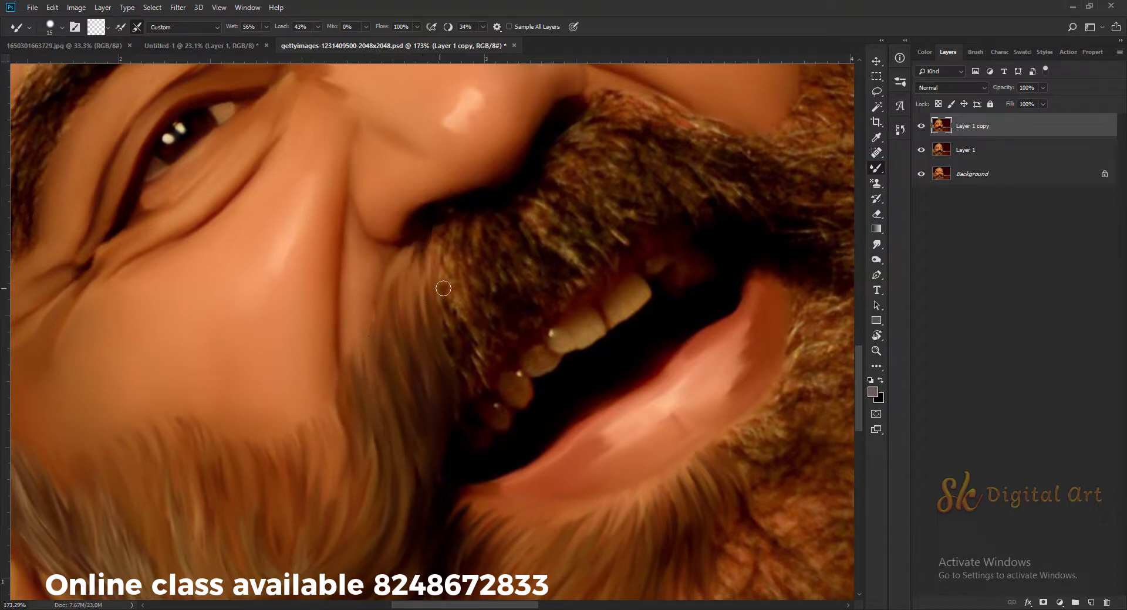
drag(440, 302, 447, 242)
drag(461, 326, 446, 235)
drag(446, 352, 434, 279)
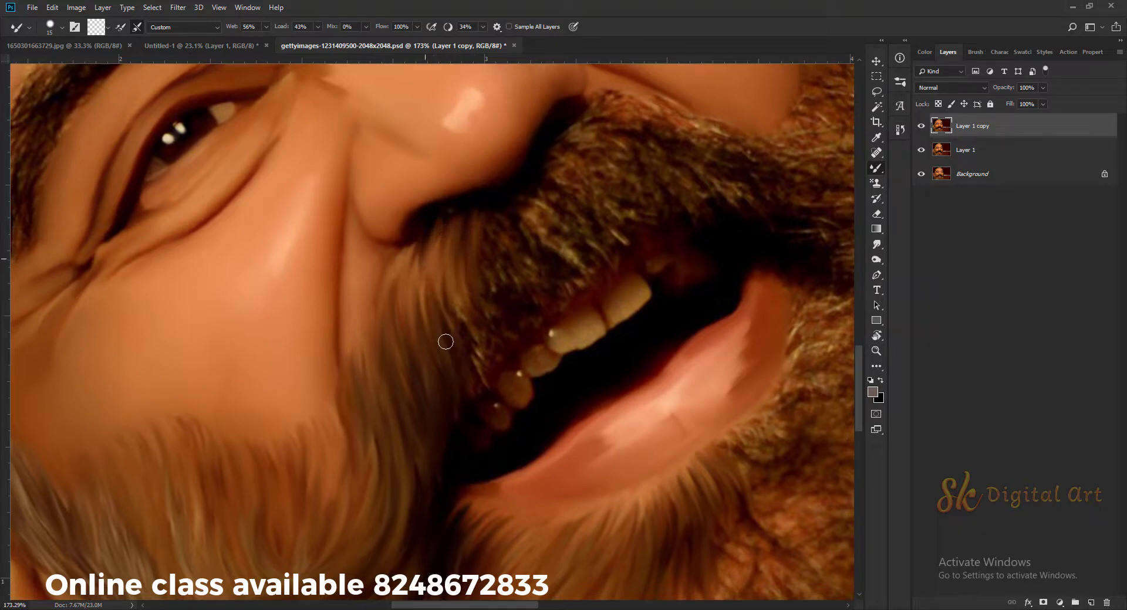
drag(472, 373, 449, 234)
drag(481, 405, 458, 224)
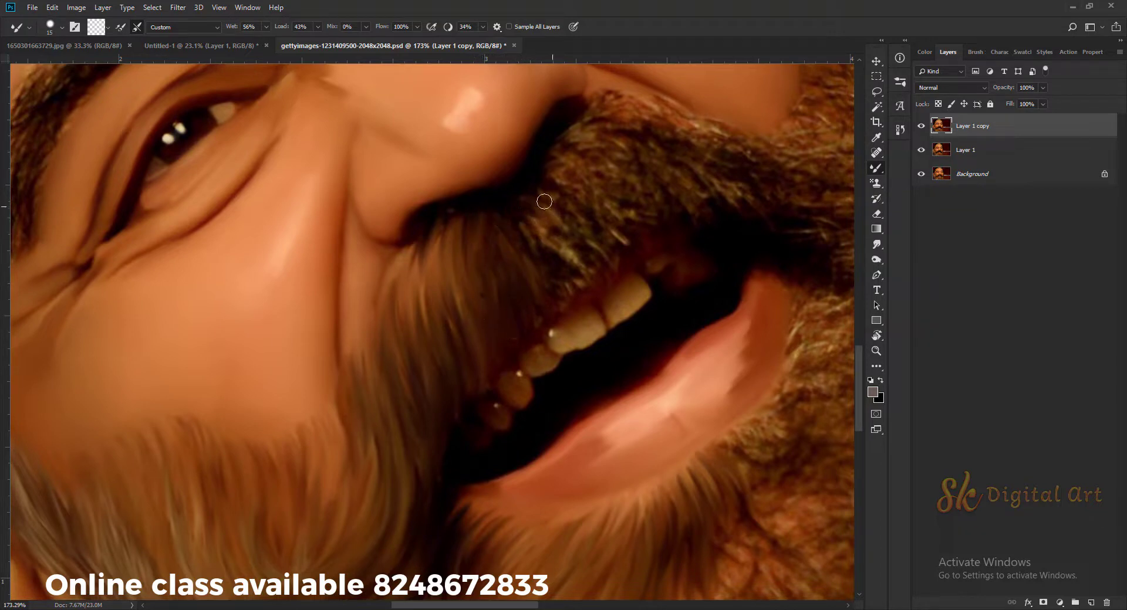
Pull the moustache hair toward the nose, adding a light streak and smoothing it
mouse_move(536, 189)
mouse_down()
mouse_move(616, 143)
mouse_move(574, 118)
mouse_move(652, 94)
mouse_move(570, 111)
mouse_up()
mouse_move(561, 184)
mouse_down()
mouse_move(578, 208)
mouse_move(536, 224)
mouse_move(625, 252)
mouse_up()
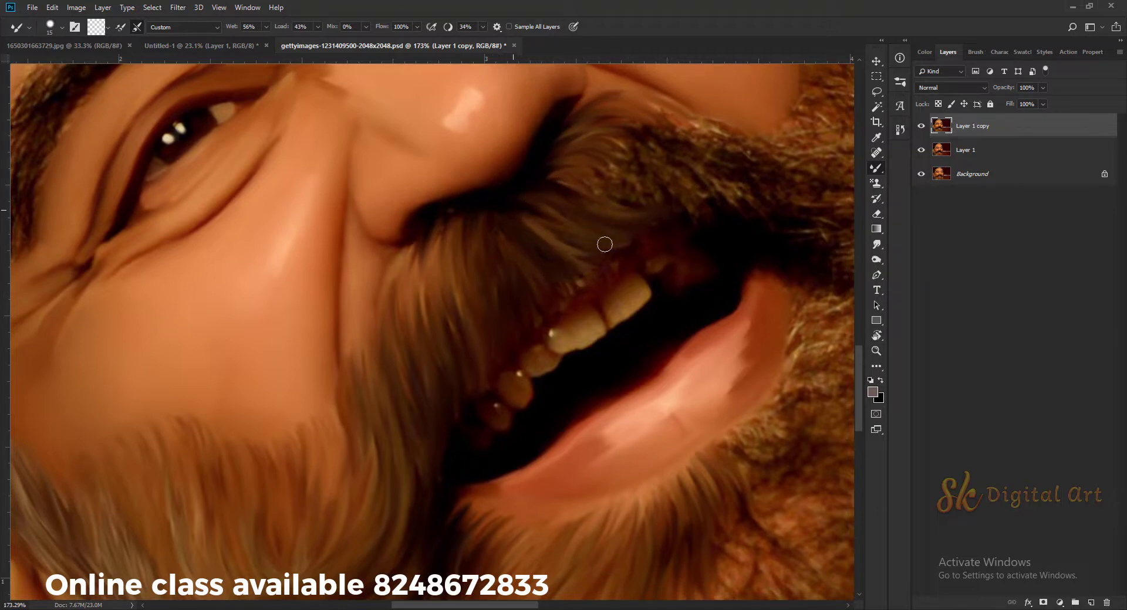
drag(419, 267, 493, 231)
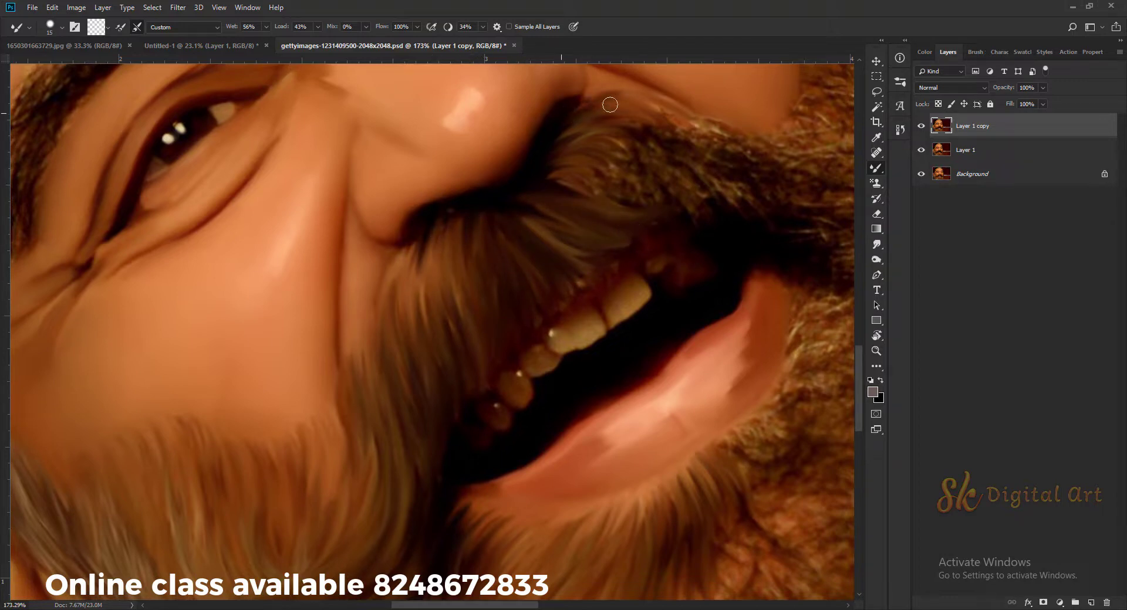
Rotate the canvas and paint smooth, lighter hair strands along the jaw edge
key(r)
drag(624, 147, 444, 320)
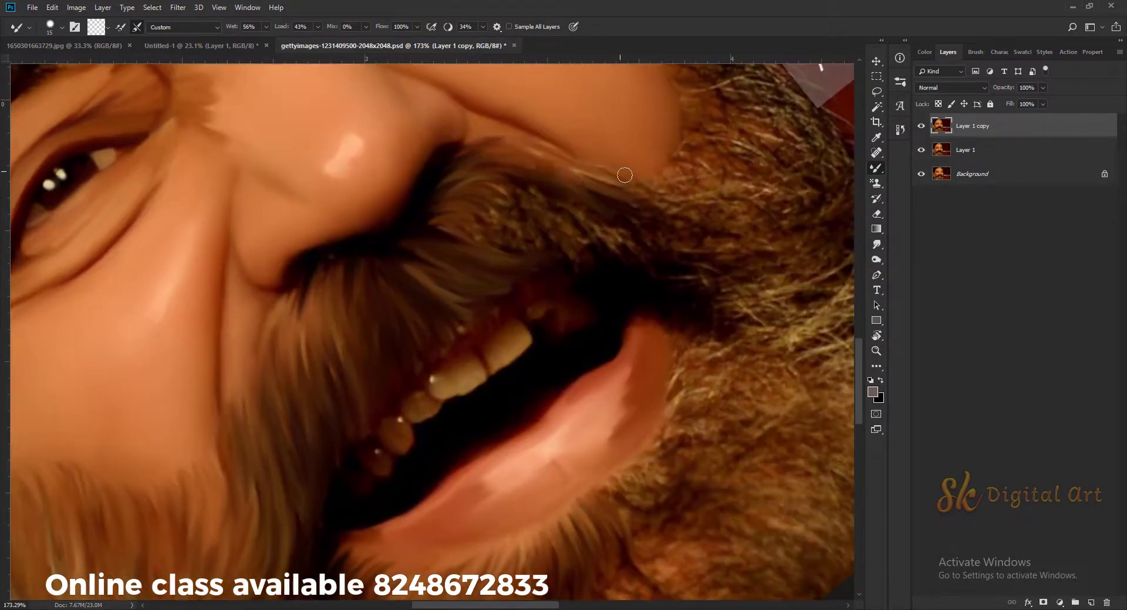
key(b)
mouse_move(542, 266)
mouse_down()
mouse_move(541, 232)
mouse_move(604, 226)
mouse_move(581, 251)
mouse_up()
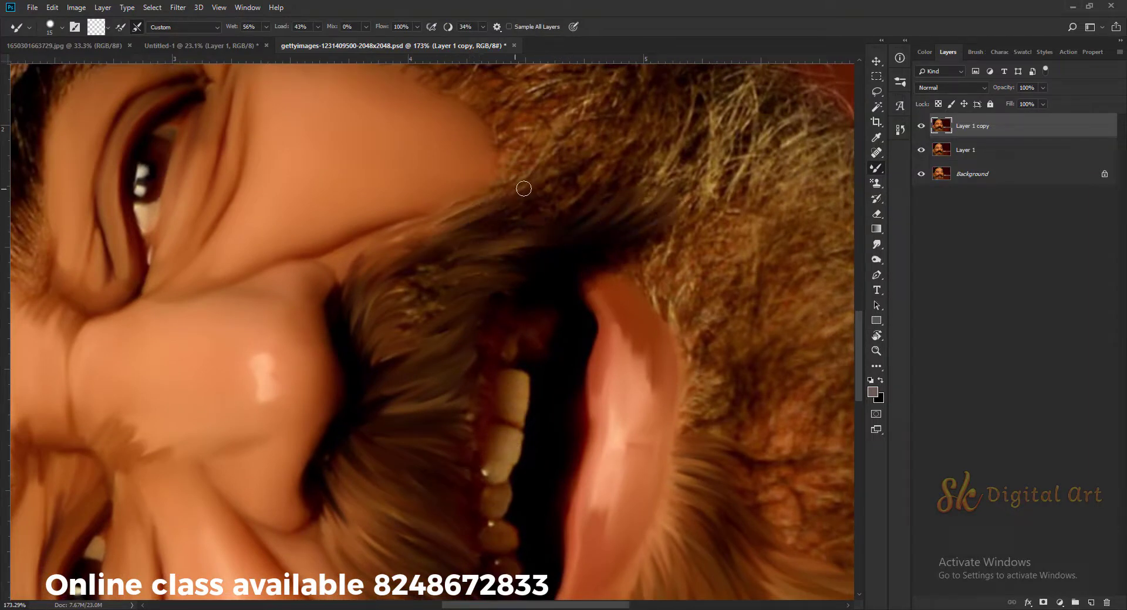
drag(520, 184, 365, 262)
mouse_move(604, 133)
mouse_down()
mouse_move(521, 227)
mouse_move(601, 196)
mouse_move(521, 266)
mouse_move(442, 271)
mouse_move(528, 196)
mouse_move(459, 358)
mouse_up()
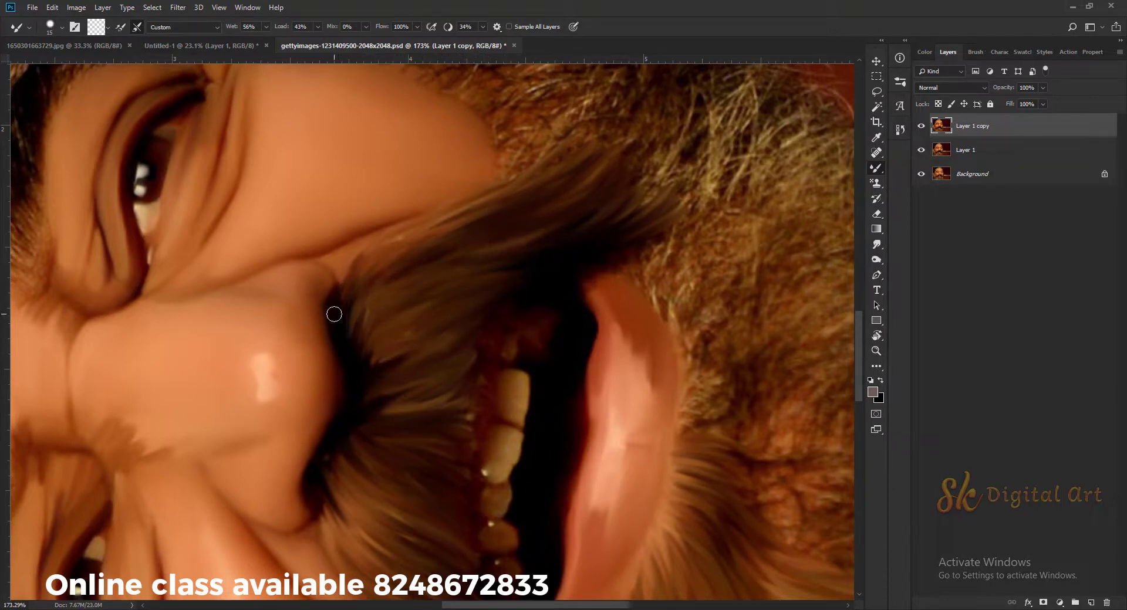
Zoom in and pan up past the eyebrow to the hairline at the temple
scroll(334, 315, down, 10)
scroll(352, 423, up, 6)
scroll(367, 437, up, 3)
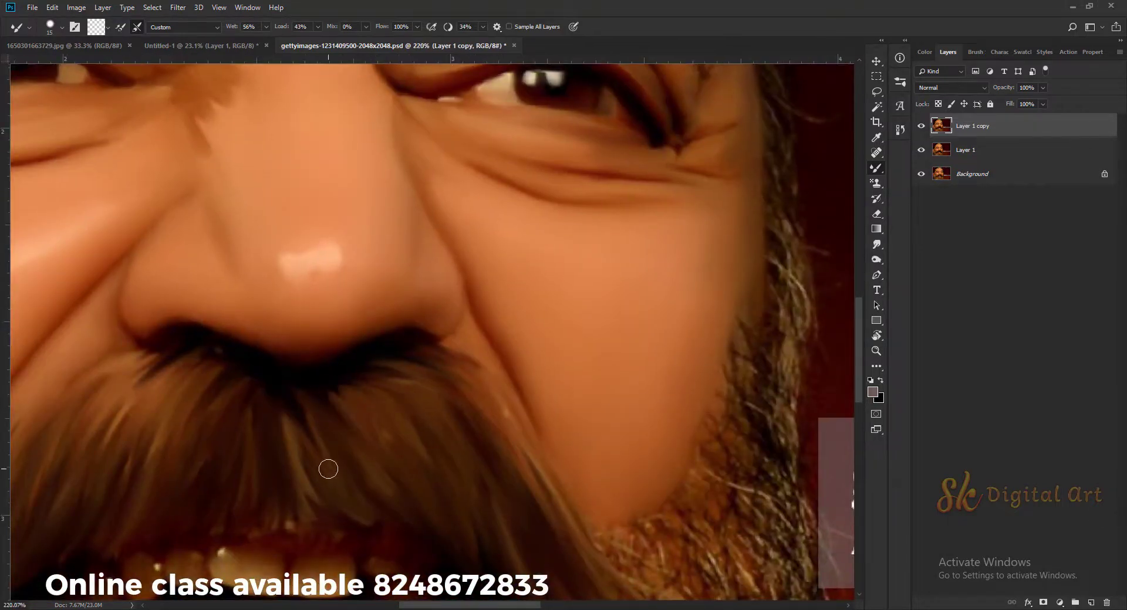
scroll(390, 440, down, 4)
scroll(458, 499, up, 2)
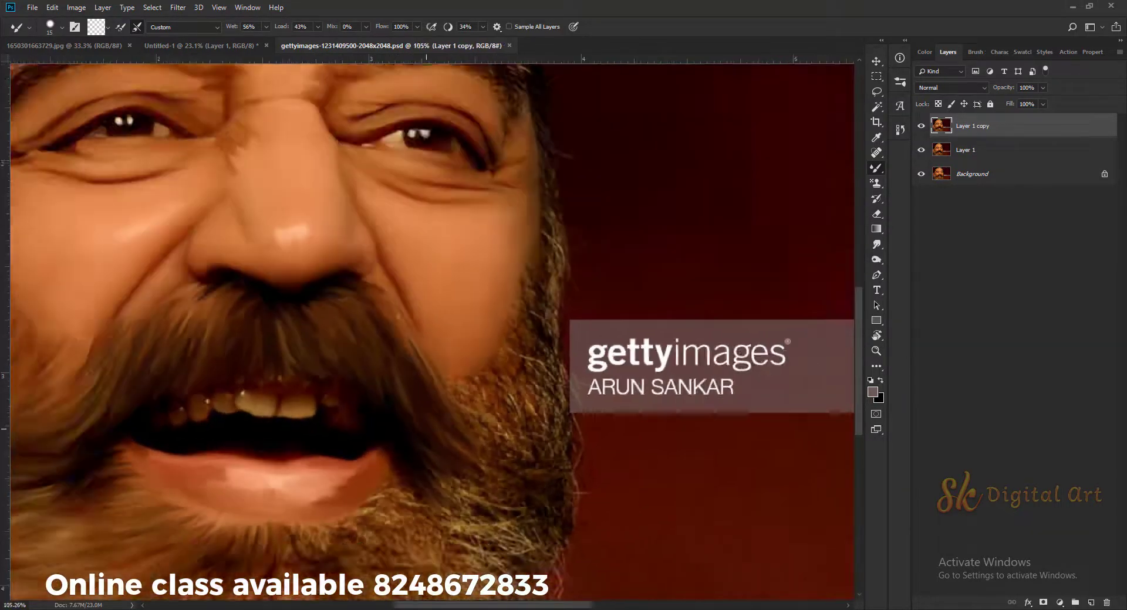
scroll(470, 411, down, 3)
scroll(478, 352, down, 1)
scroll(481, 342, up, 5)
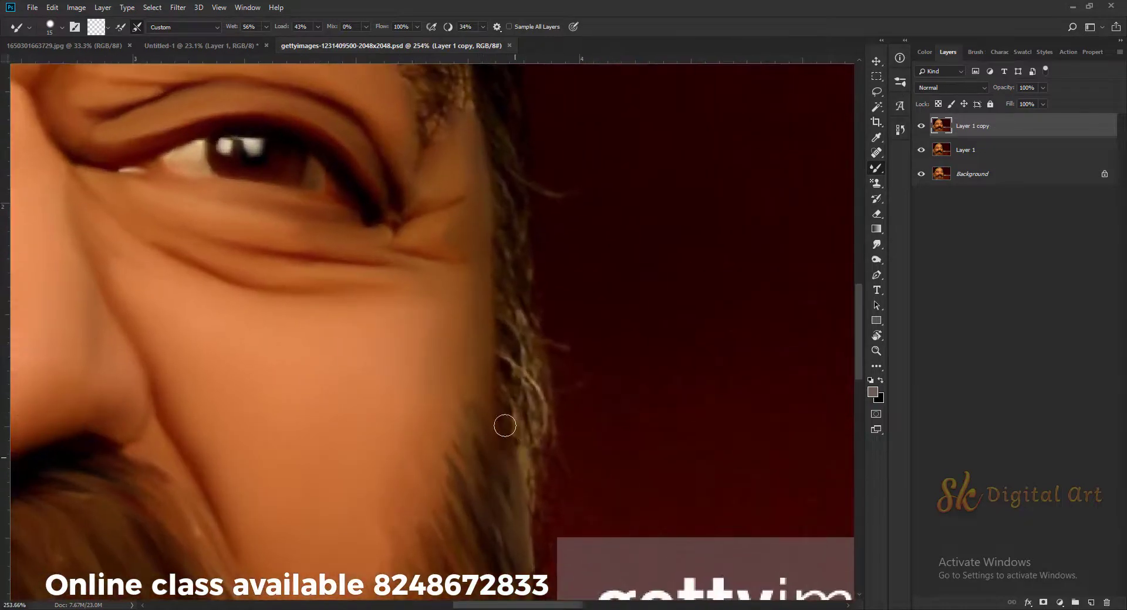
drag(523, 287, 546, 425)
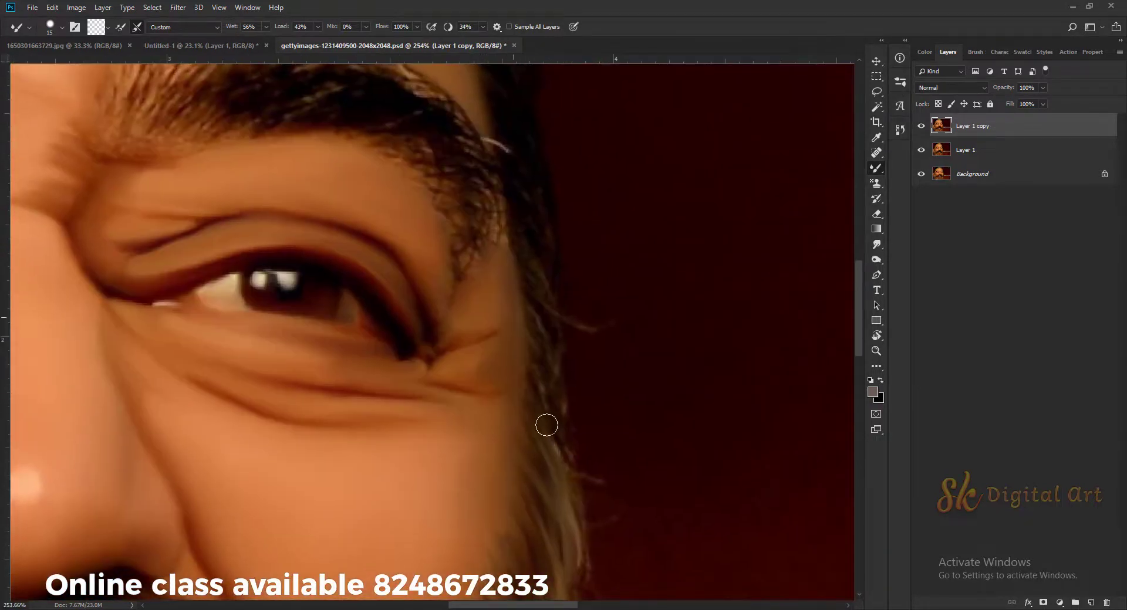
drag(572, 344, 598, 519)
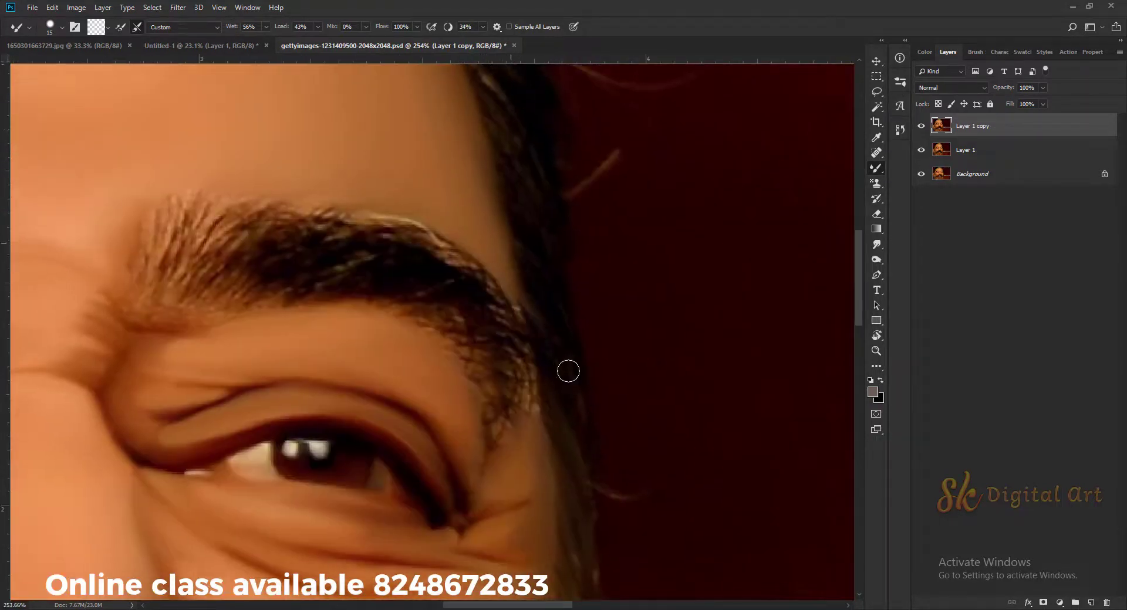
drag(574, 403, 609, 481)
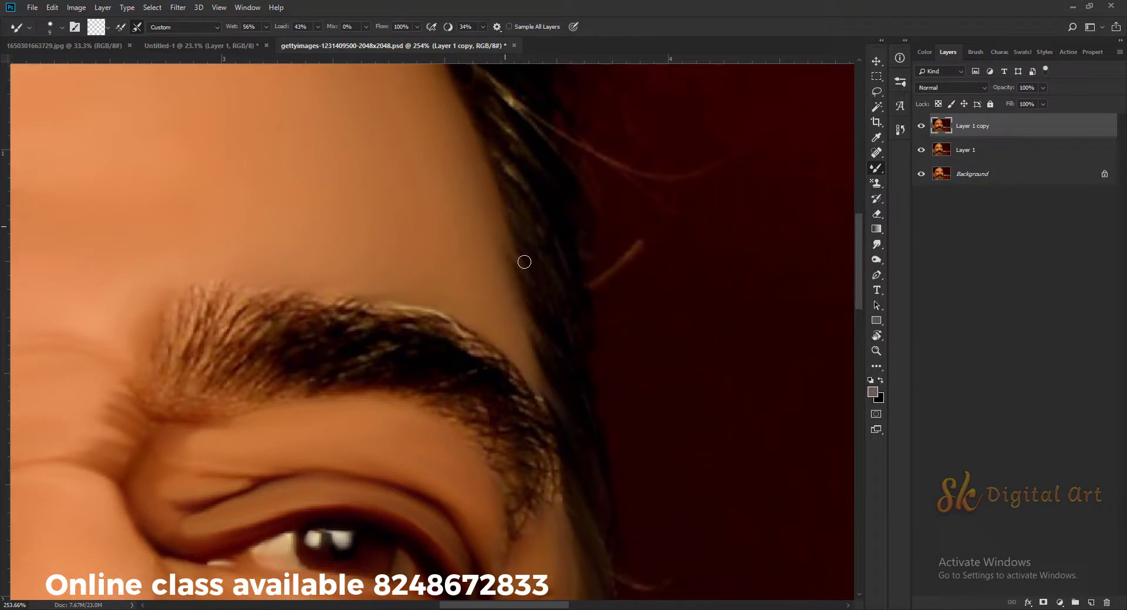
drag(540, 201, 589, 364)
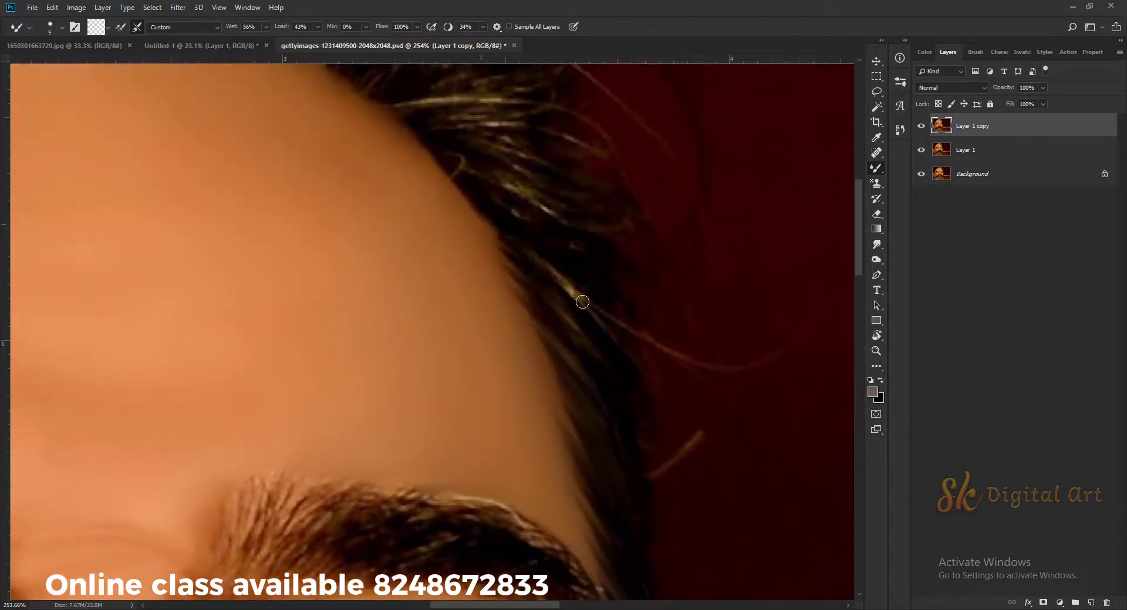
Smear the hair strands along the forehead hairline into smooth painted hair
drag(582, 301, 550, 318)
drag(555, 399, 679, 506)
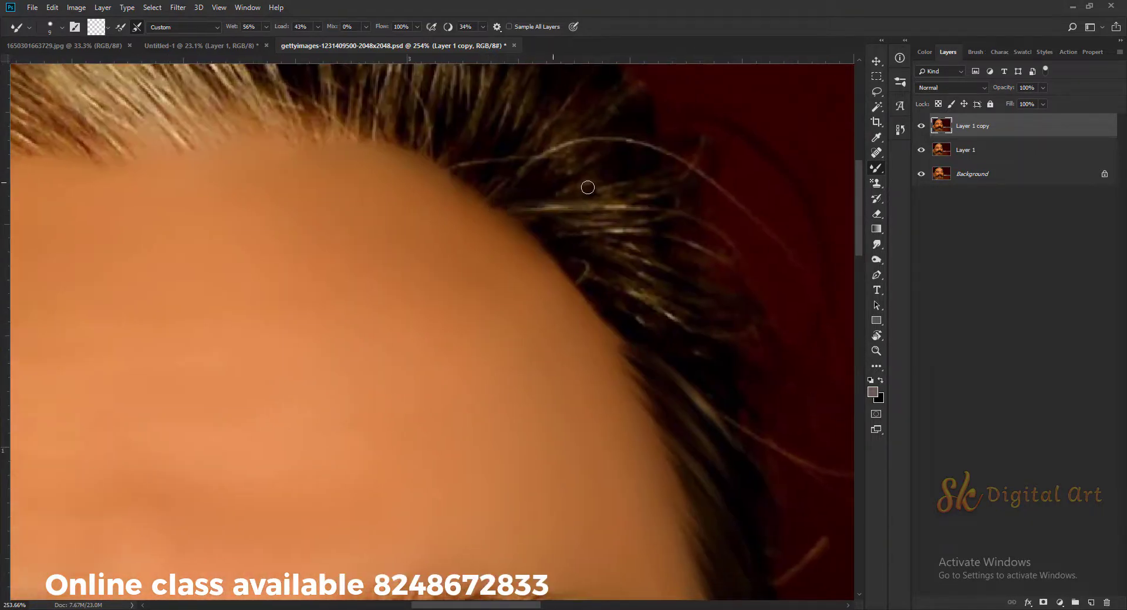
mouse_move(486, 212)
mouse_down()
mouse_move(611, 202)
mouse_move(534, 211)
mouse_move(697, 214)
mouse_move(722, 237)
mouse_up()
scroll(722, 237, down, 5)
Soften the bright top-hairline strands into sleek strokes, rotating the view to each angle
mouse_move(528, 235)
mouse_down()
mouse_move(473, 319)
mouse_move(533, 241)
mouse_move(538, 266)
mouse_move(679, 259)
mouse_move(400, 365)
mouse_move(714, 262)
mouse_move(657, 214)
mouse_move(420, 293)
mouse_up()
scroll(450, 331, up, 5)
scroll(419, 293, left, 4)
mouse_move(505, 224)
mouse_down()
mouse_move(536, 340)
mouse_move(523, 407)
mouse_move(429, 324)
mouse_up()
scroll(435, 259, down, 3)
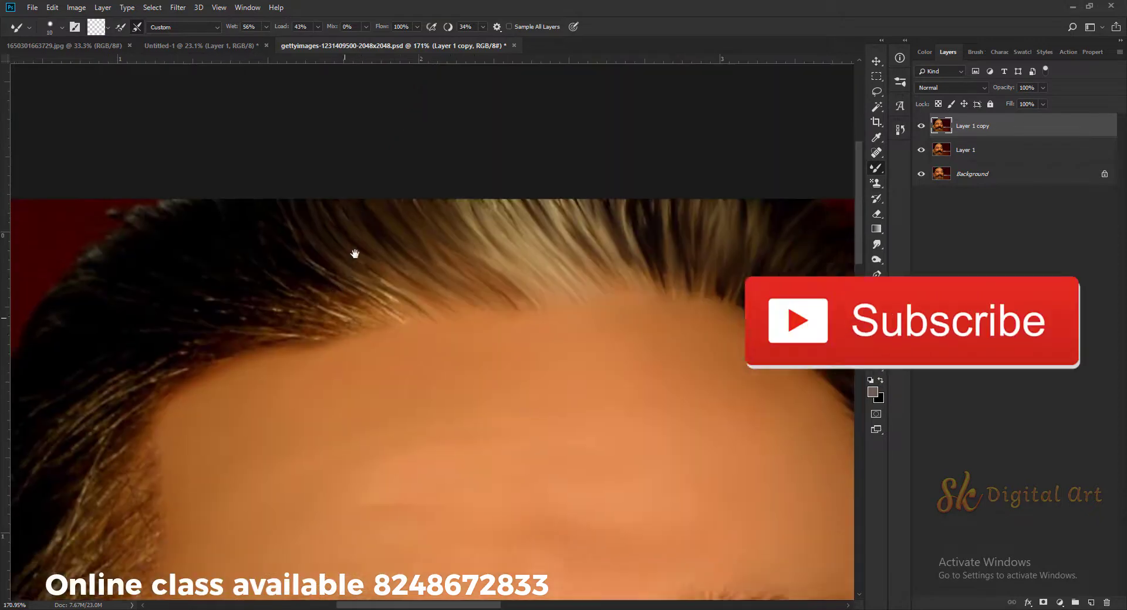
mouse_move(347, 228)
mouse_down()
mouse_move(297, 206)
mouse_move(334, 212)
mouse_move(305, 231)
mouse_move(402, 259)
mouse_up()
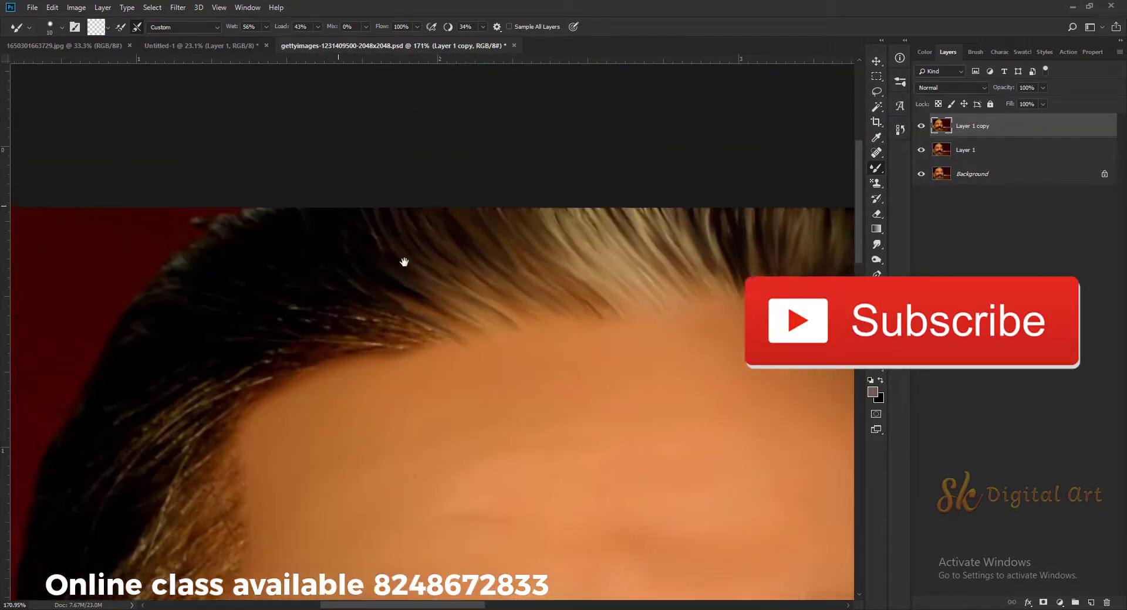
drag(512, 298, 464, 288)
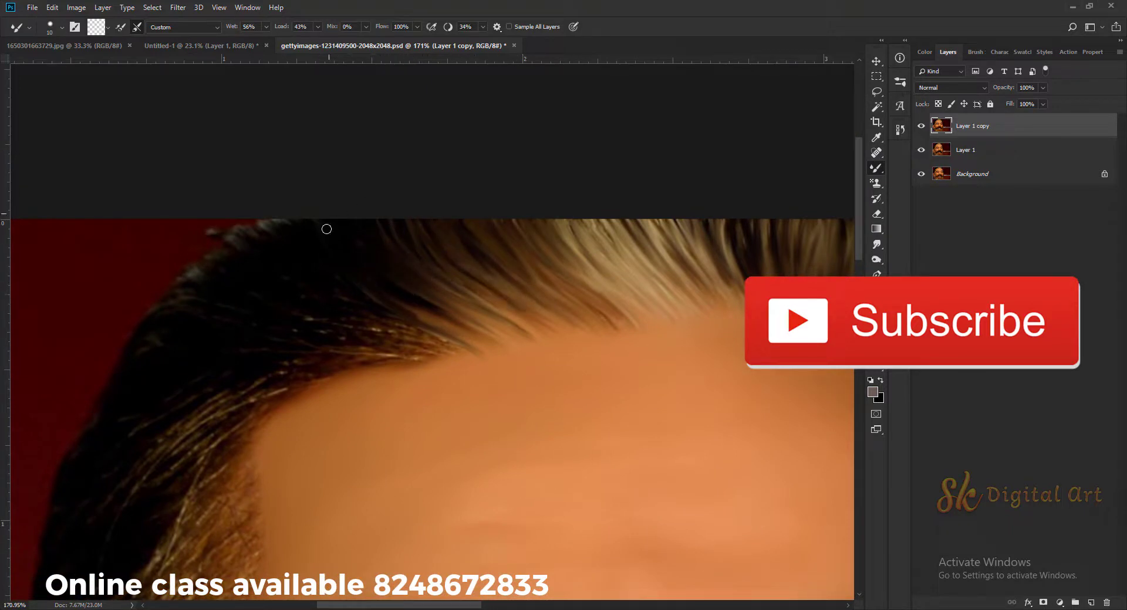
drag(252, 226, 385, 254)
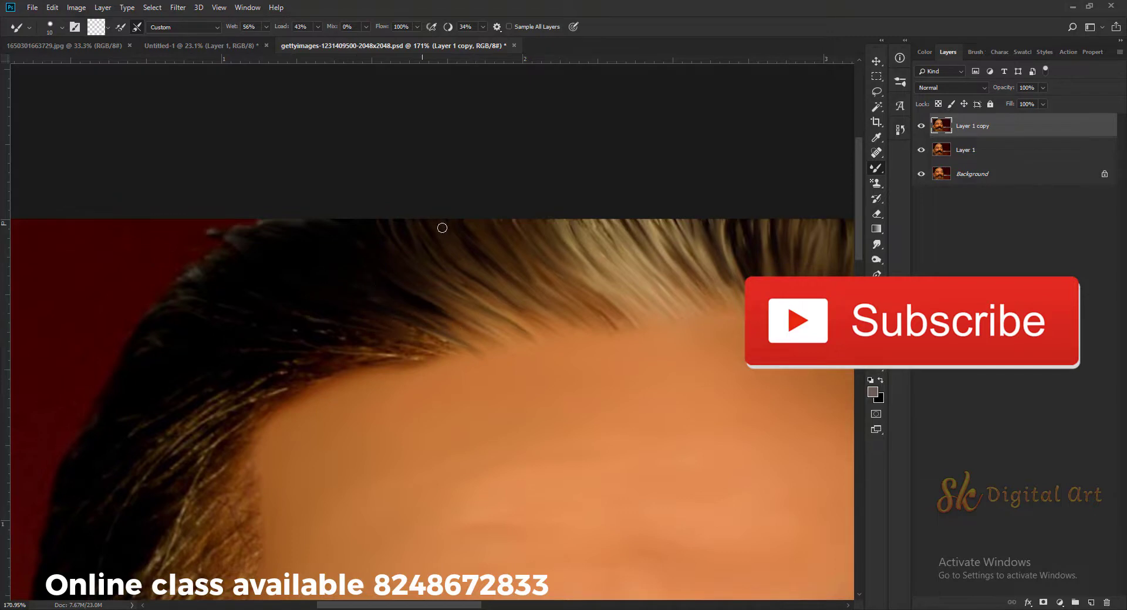
key(r)
drag(440, 227, 379, 247)
key(b)
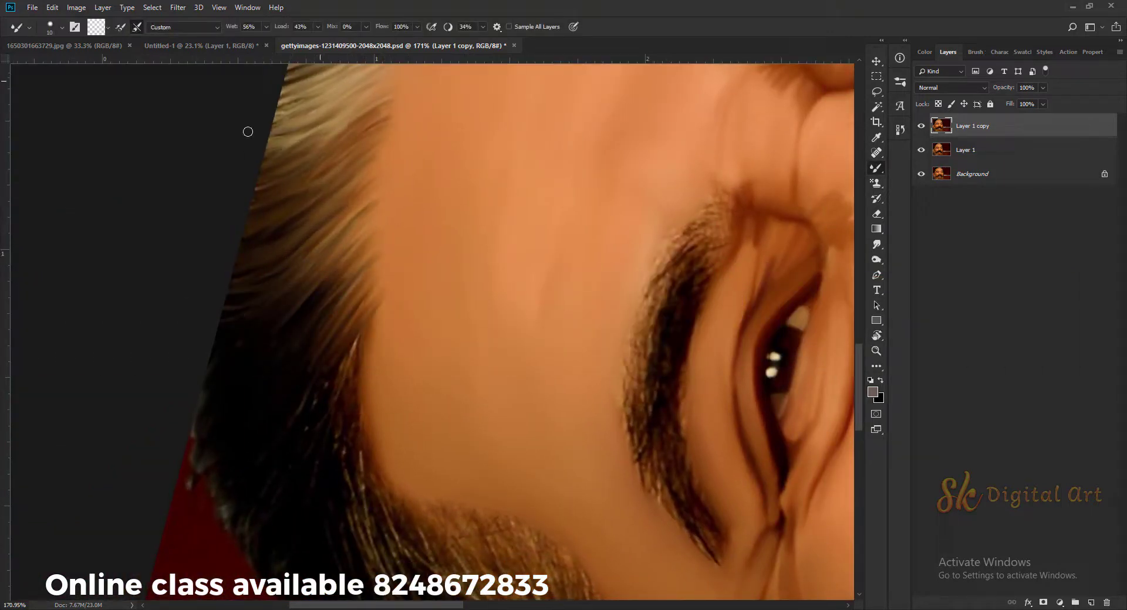
Blend the cheek edge into the hair beside the sideburn
drag(294, 196, 236, 99)
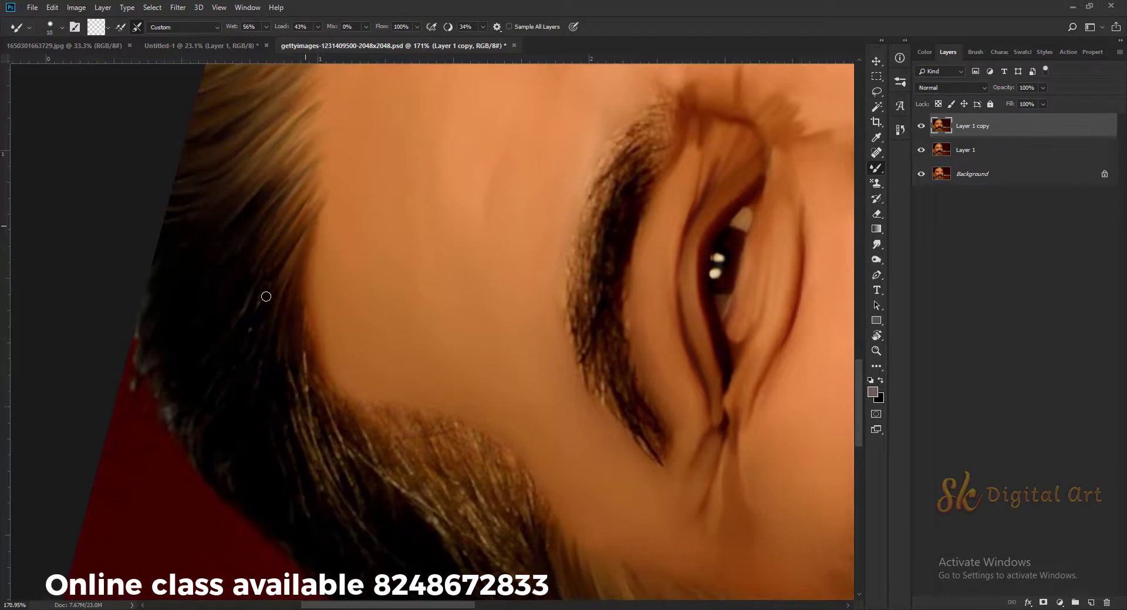
drag(276, 409, 282, 288)
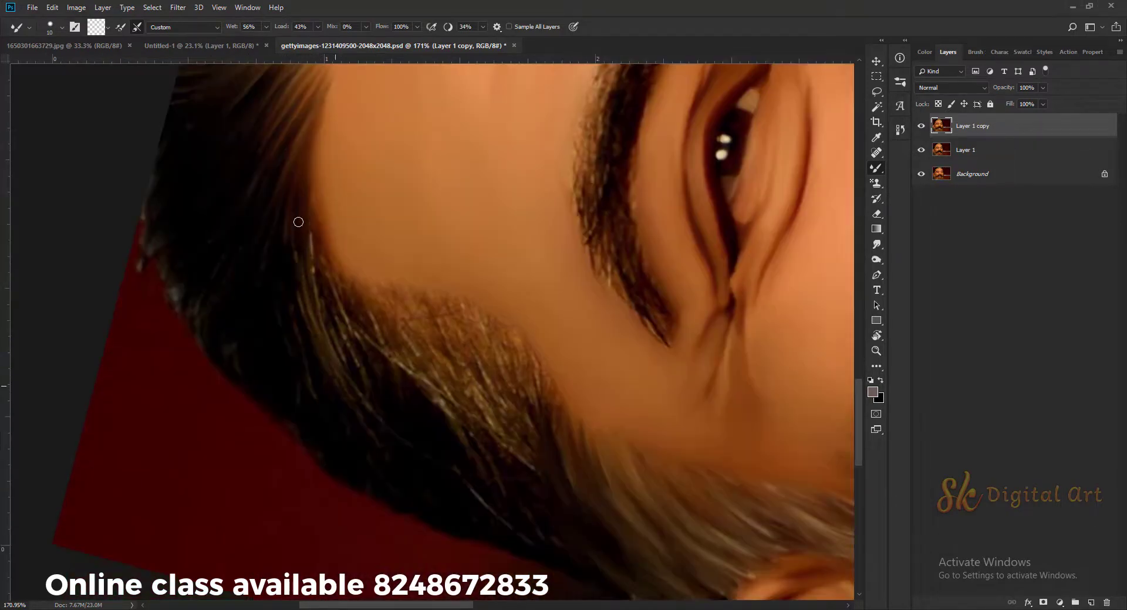
drag(203, 307, 269, 381)
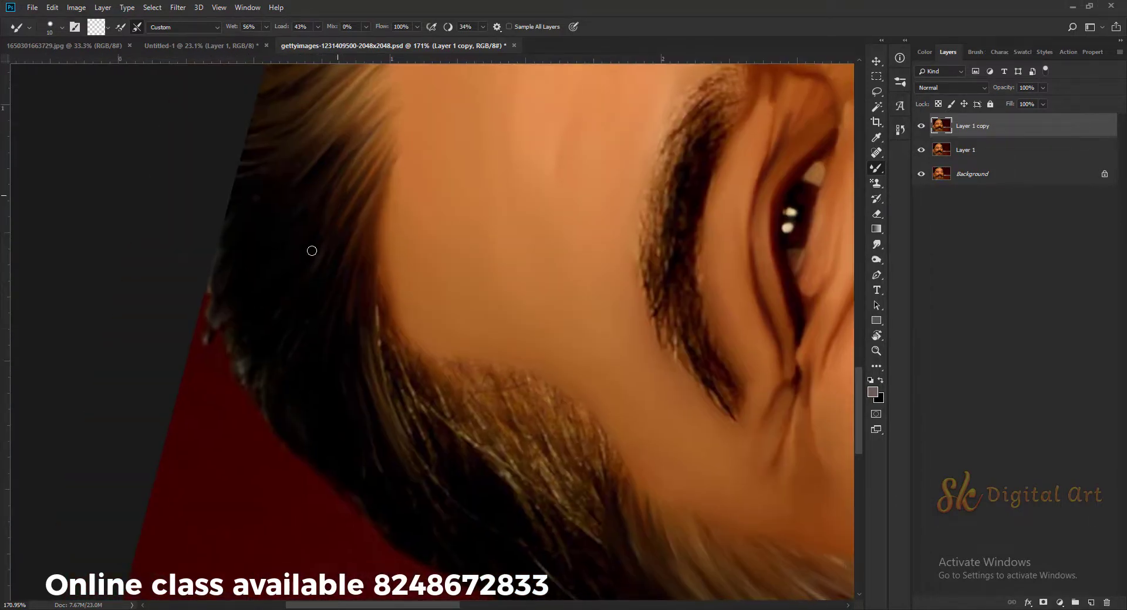
drag(349, 333, 267, 363)
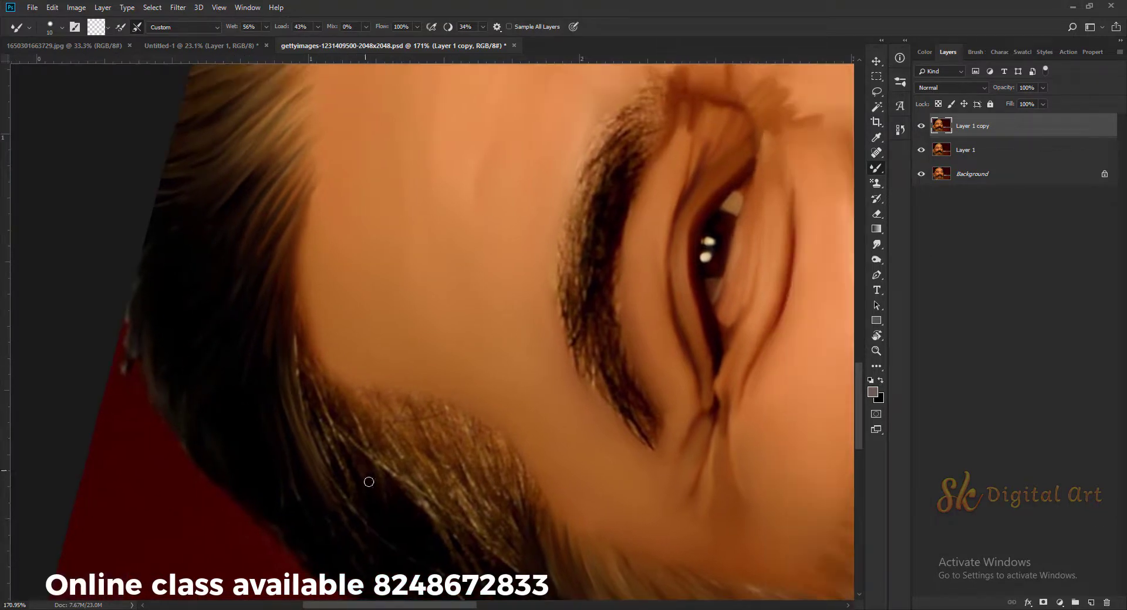
mouse_move(310, 289)
mouse_down()
mouse_move(363, 455)
mouse_move(256, 354)
mouse_up()
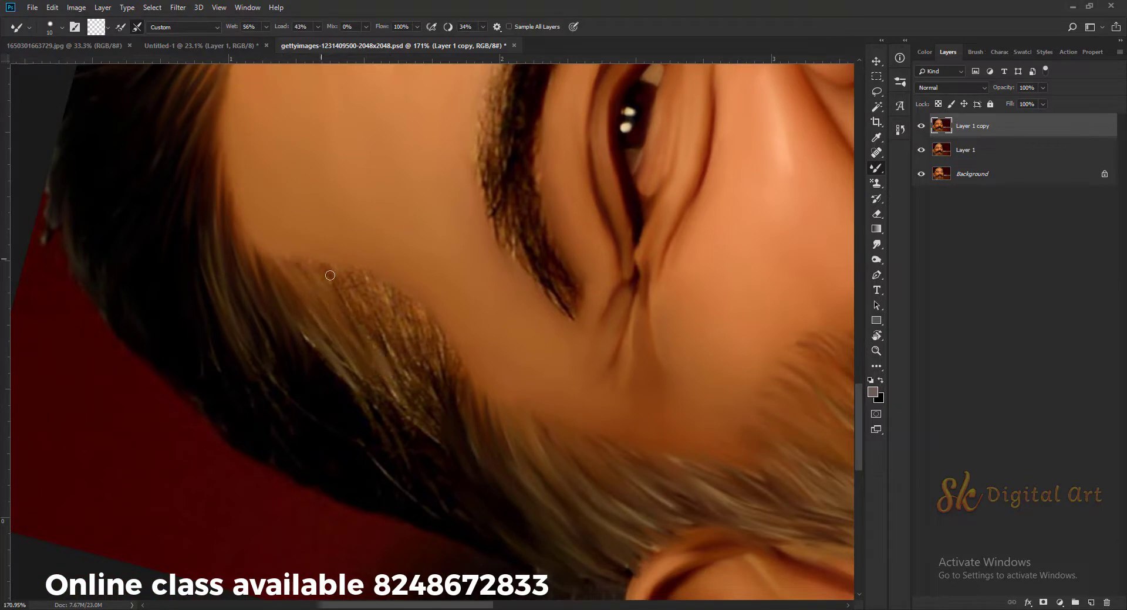
Smooth the speckled sideburn hair into painted strokes along the hairline, then zoom out
mouse_move(396, 359)
mouse_down()
mouse_move(332, 261)
mouse_move(371, 422)
mouse_move(385, 376)
mouse_move(352, 340)
mouse_up()
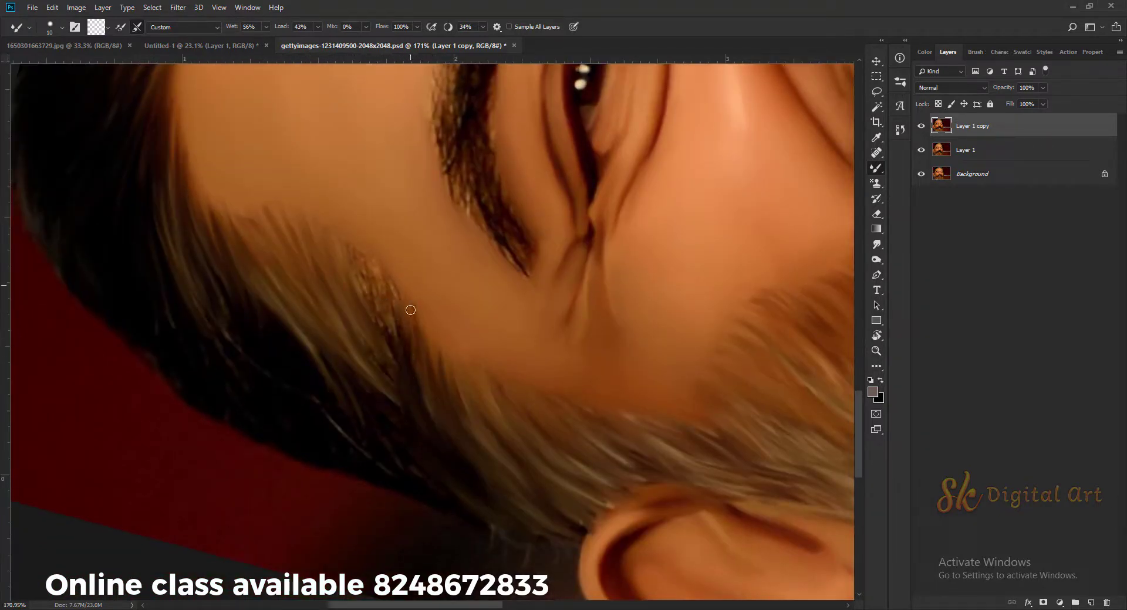
drag(400, 390, 363, 305)
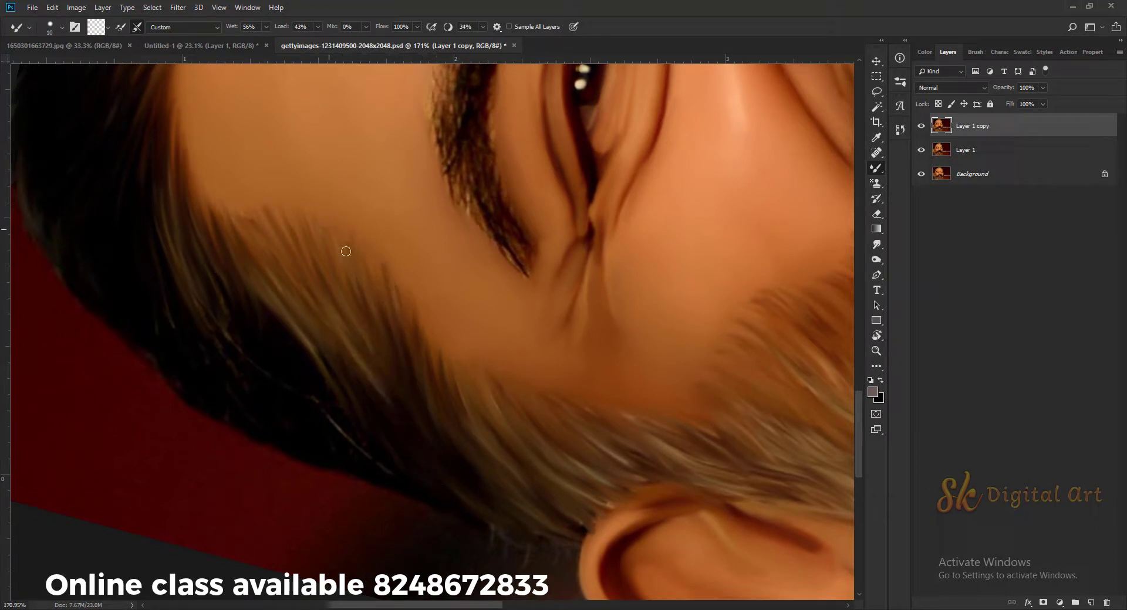
drag(344, 232, 435, 341)
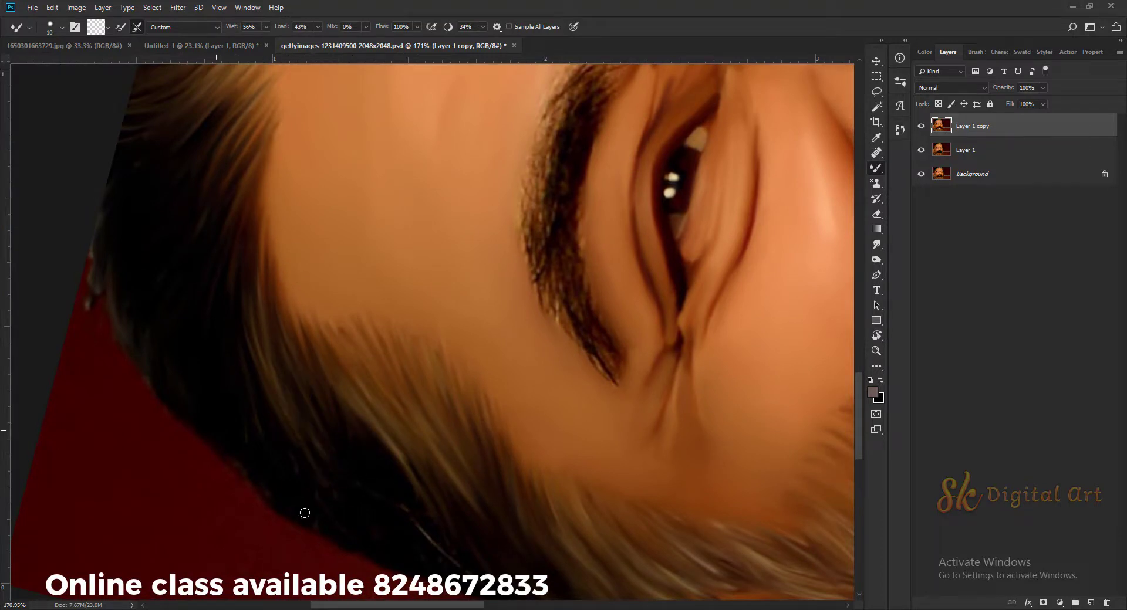
drag(305, 513, 247, 408)
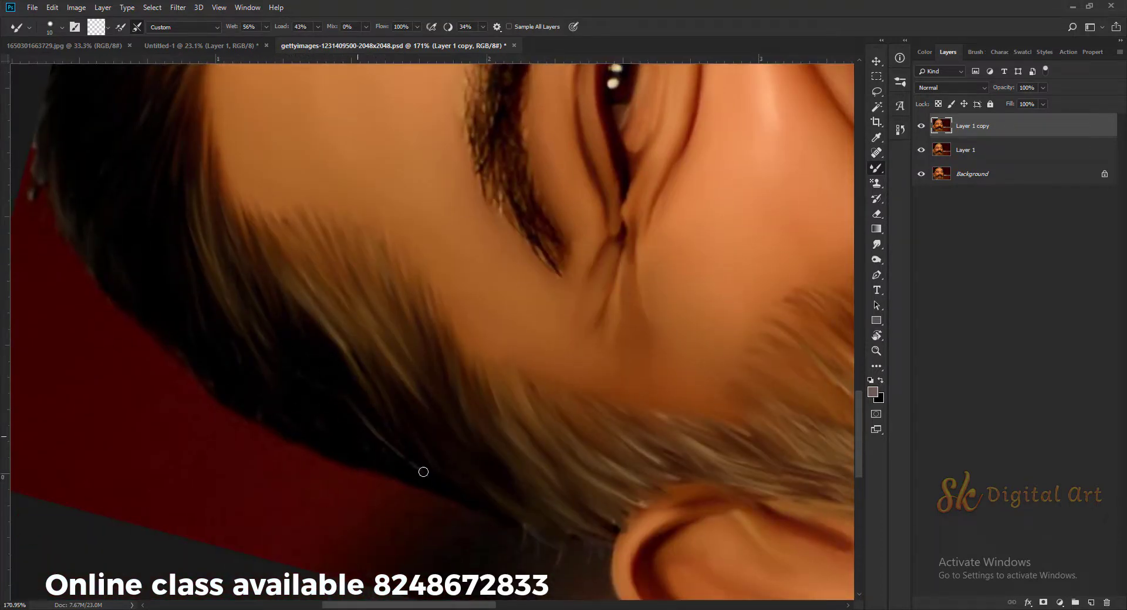
drag(267, 311, 361, 395)
drag(240, 389, 331, 472)
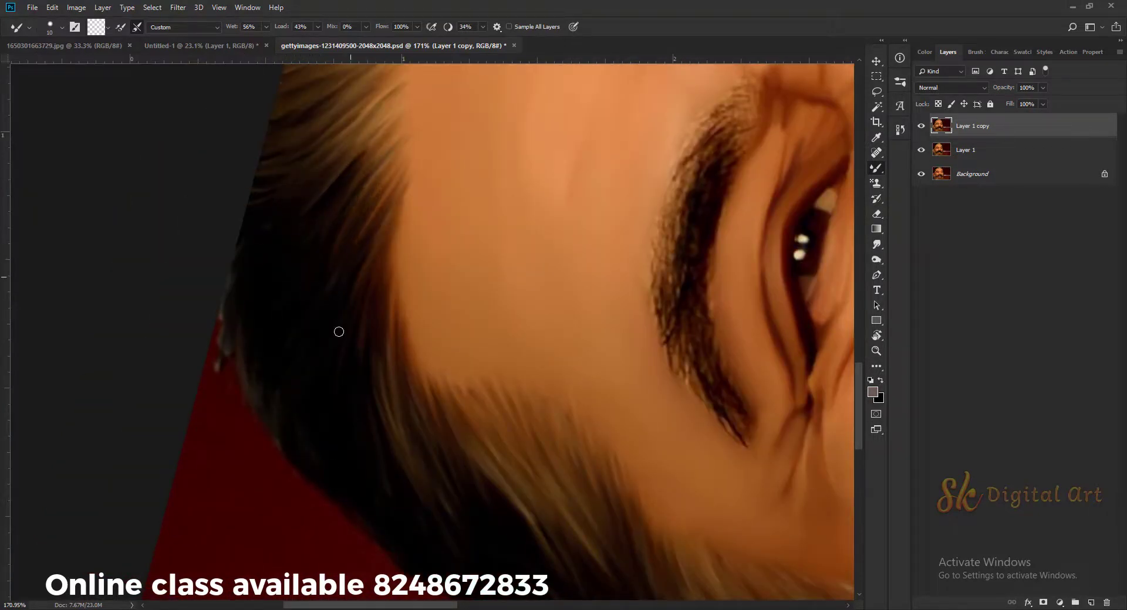
scroll(413, 222, down, 2)
scroll(412, 246, down, 2)
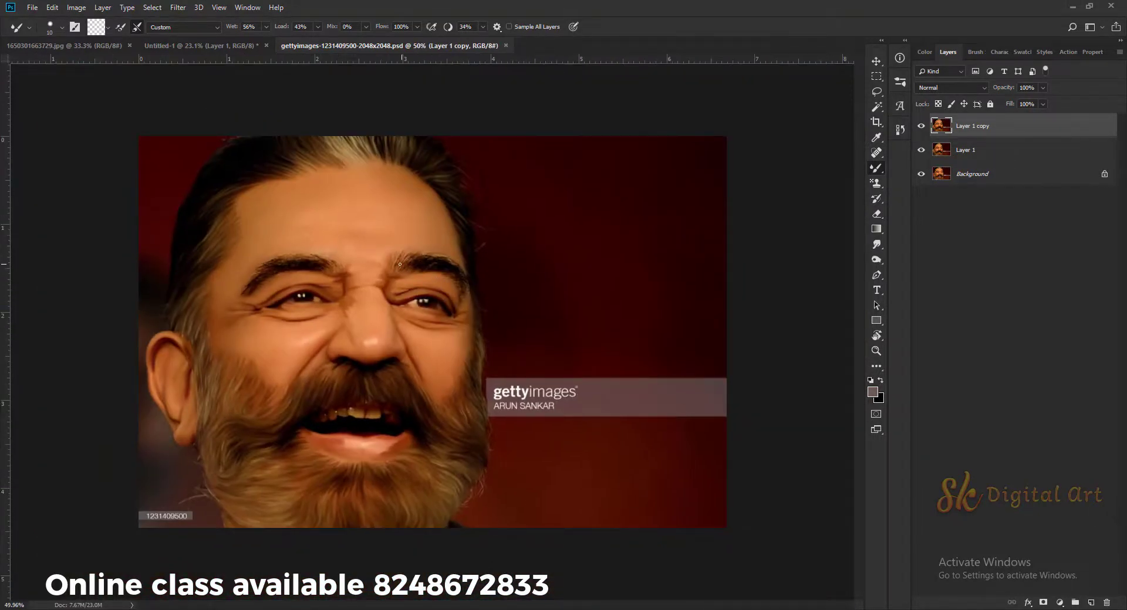
Zoom onto the eyebrow, blend its hairs into soft strands, and darken its bright highlights
key(ctrl+0)
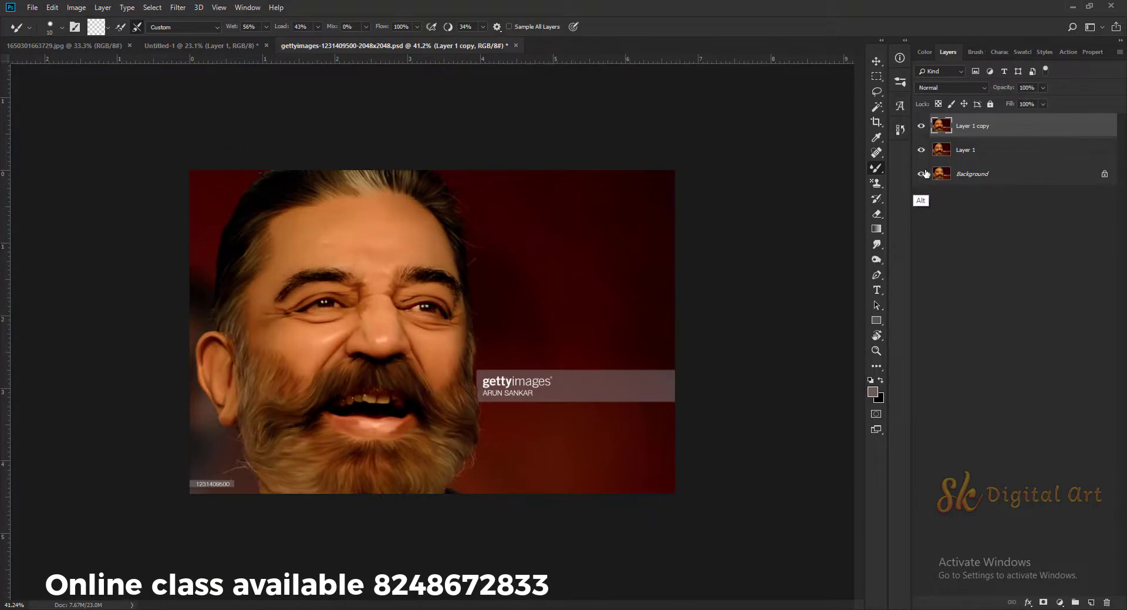
drag(481, 215, 390, 302)
scroll(297, 382, up, 5)
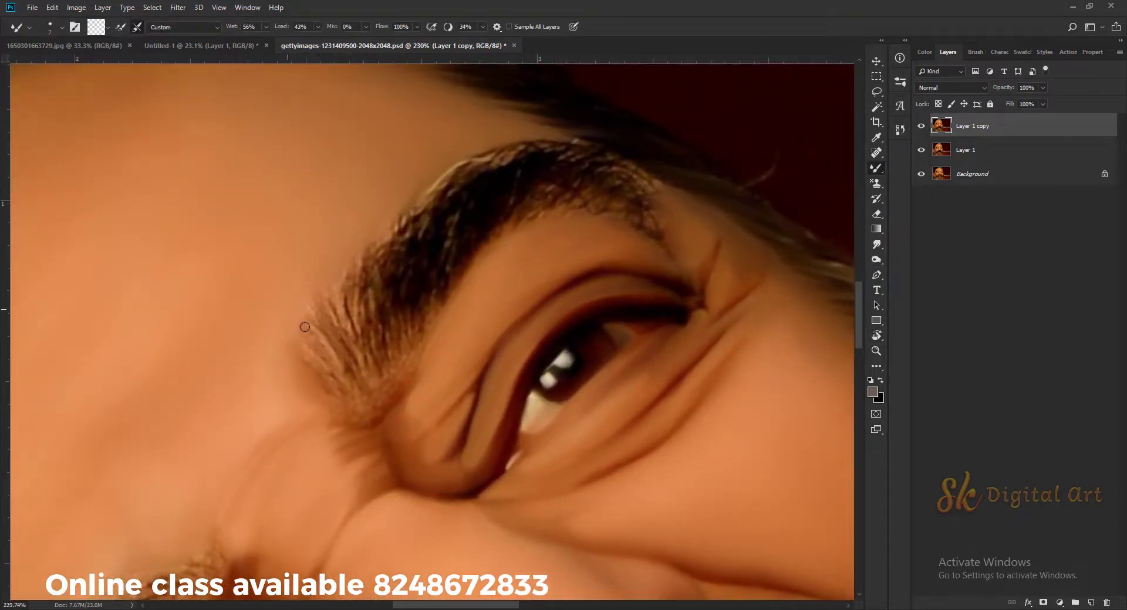
drag(341, 315, 479, 182)
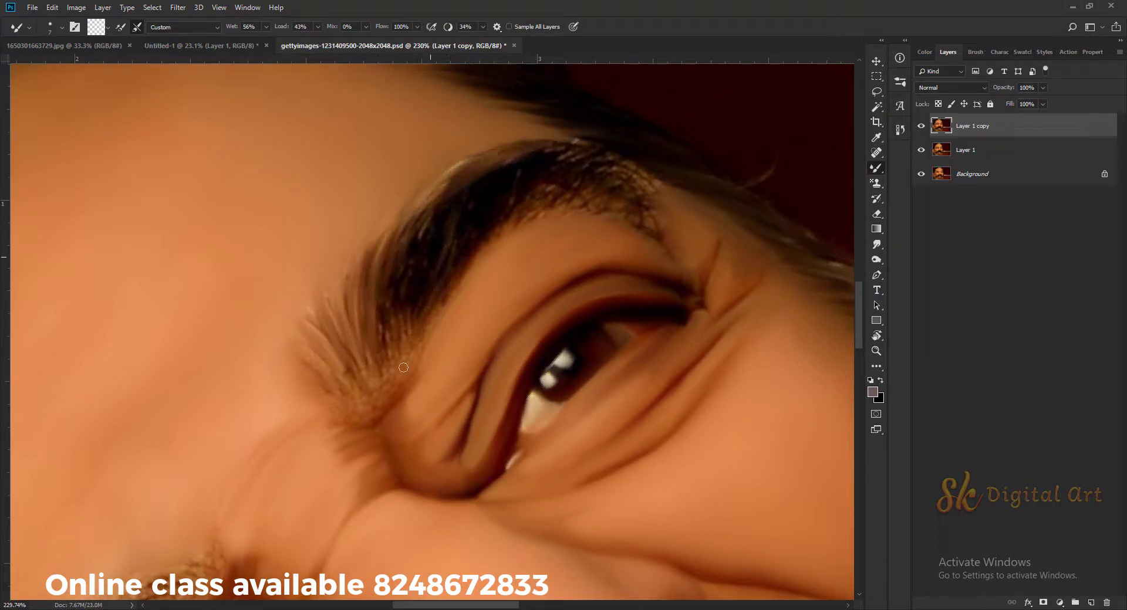
drag(404, 367, 402, 320)
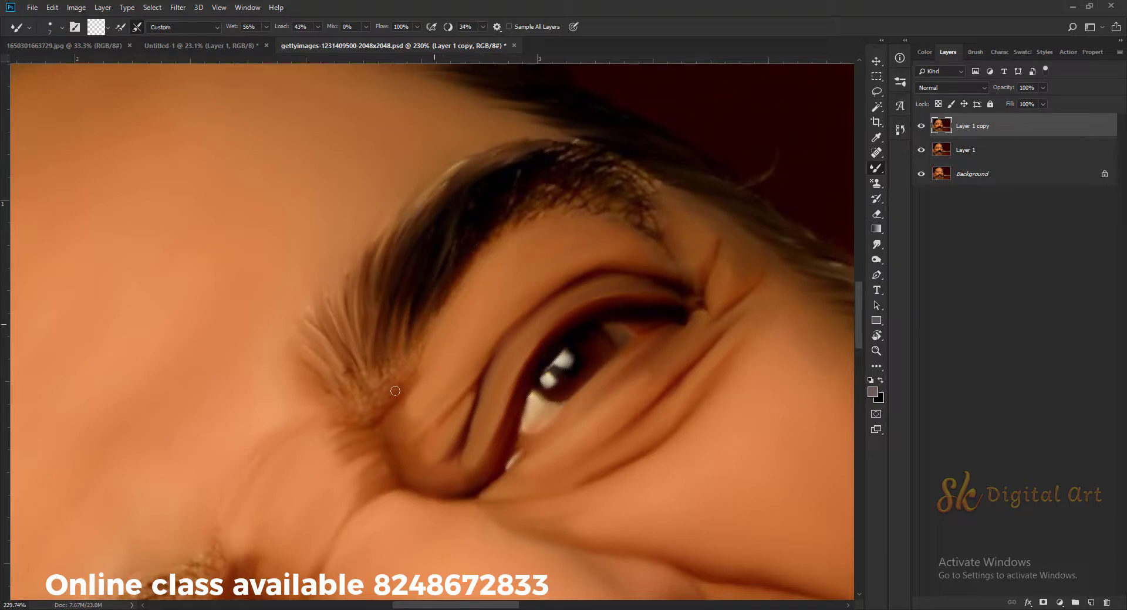
drag(353, 341, 420, 286)
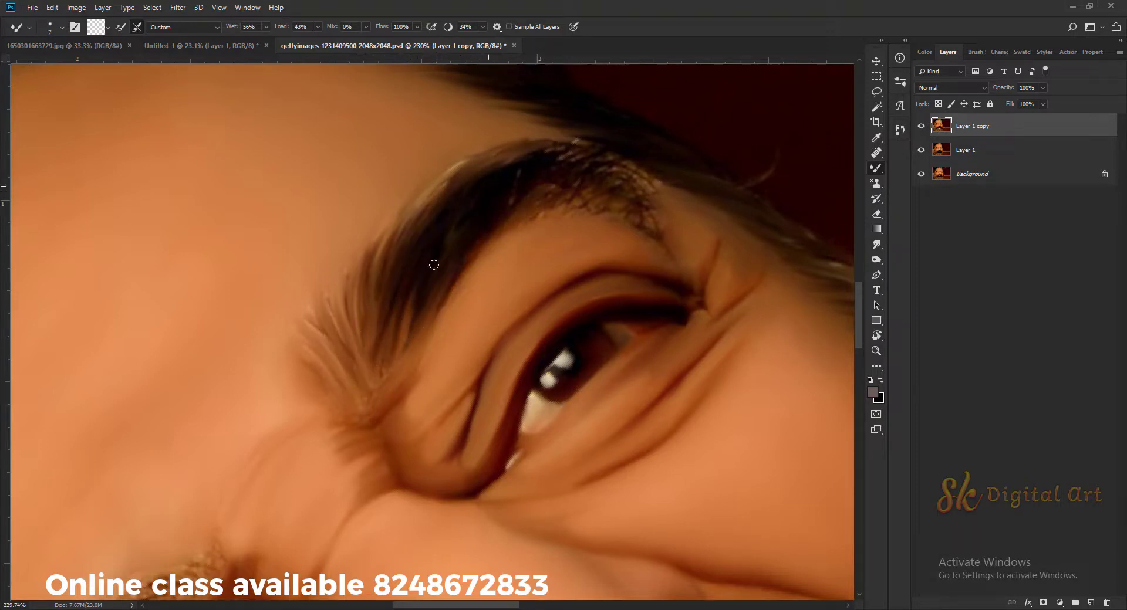
drag(433, 214, 348, 310)
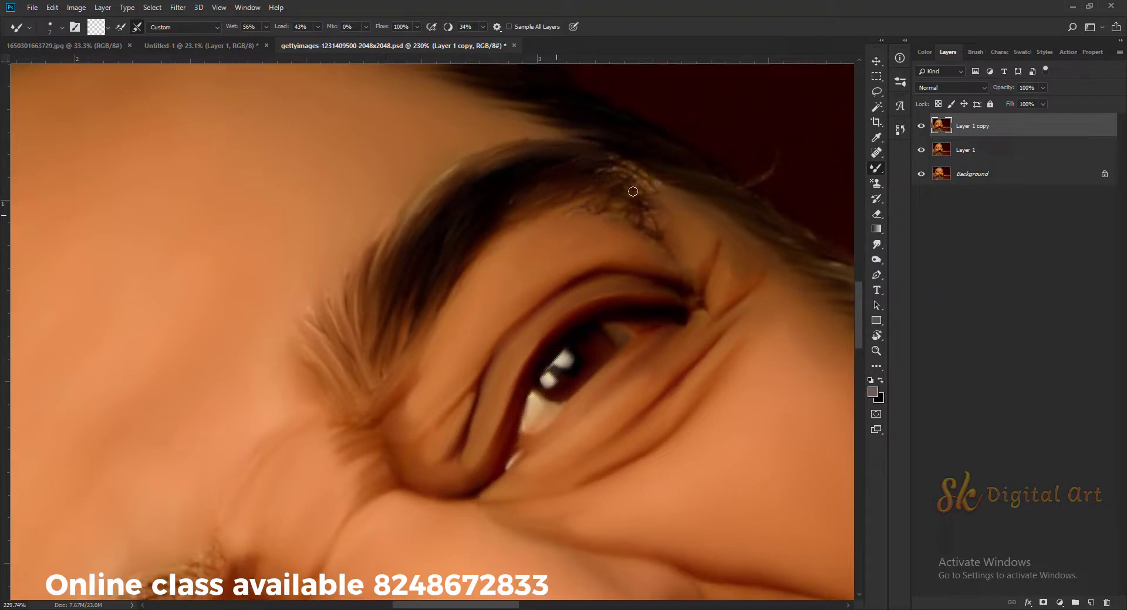
mouse_move(646, 180)
mouse_down()
mouse_move(554, 171)
mouse_move(657, 181)
mouse_up()
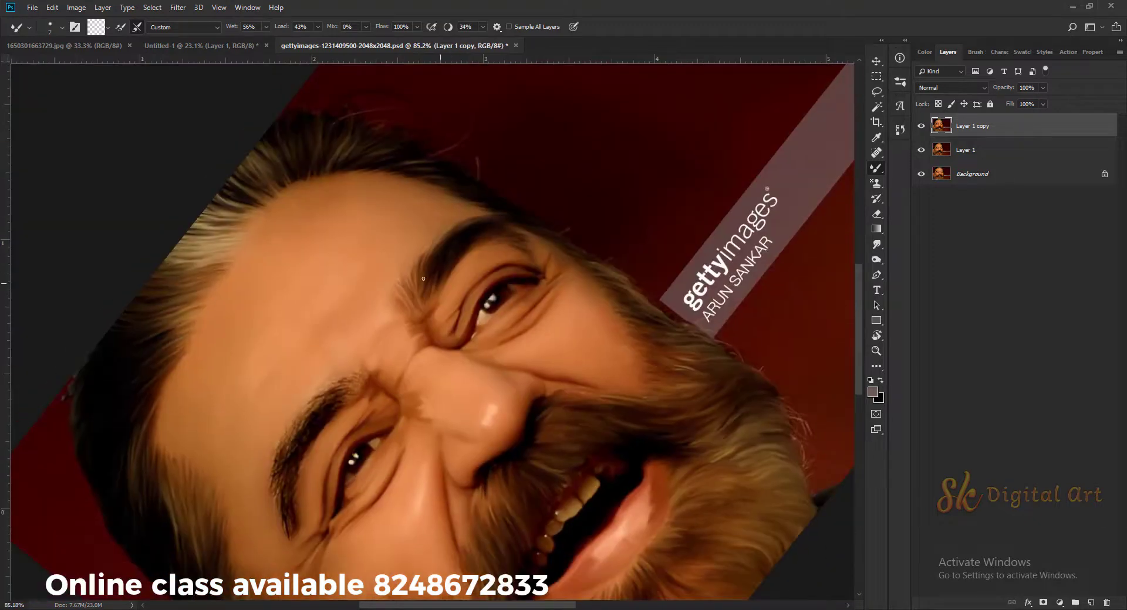
Tilt the canvas about 33 degrees and smear the second eyebrow's outer tail
drag(427, 229, 372, 332)
key(r)
drag(297, 244, 408, 296)
key(b)
scroll(434, 352, up, 1)
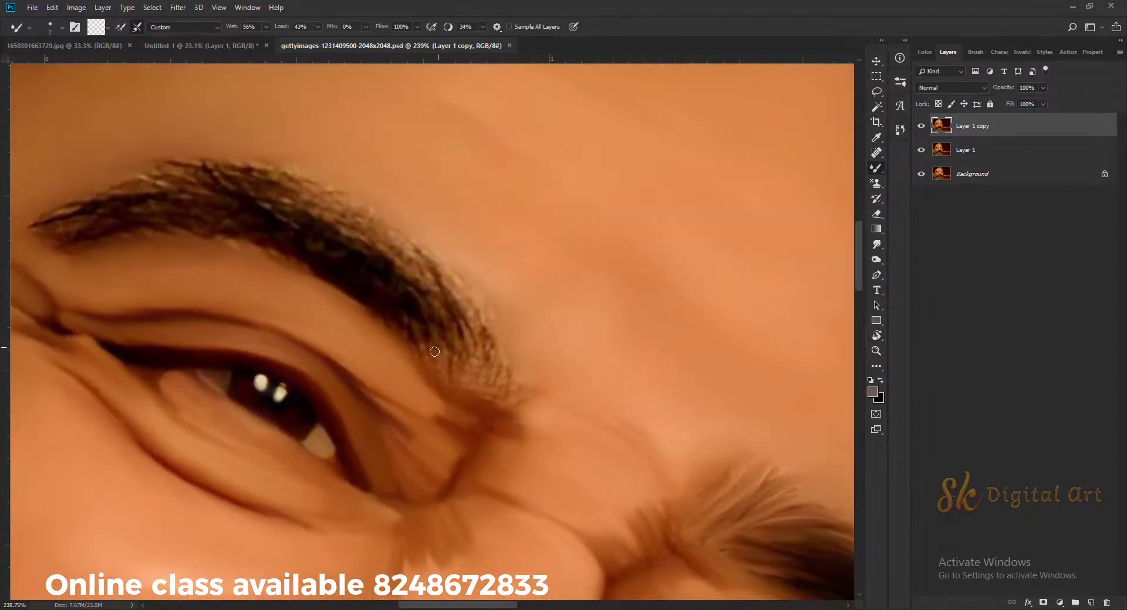
drag(439, 371, 431, 329)
mouse_move(431, 287)
mouse_down()
mouse_move(493, 364)
mouse_move(527, 364)
mouse_up()
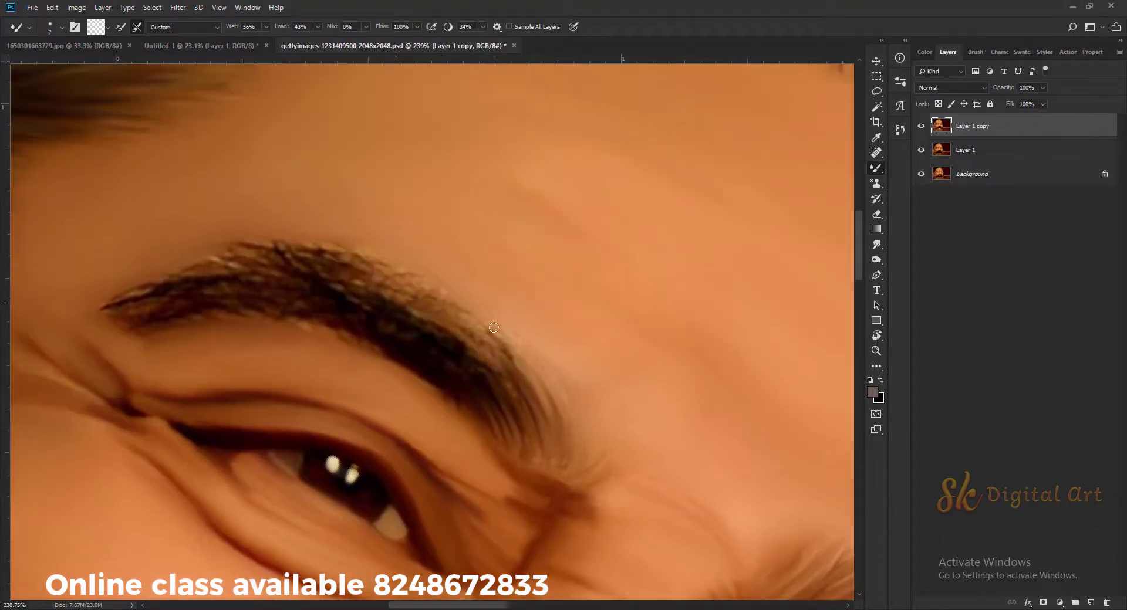
Smooth the eyebrow's upper edge and the light strands along its tail and lower edge
drag(410, 246, 389, 434)
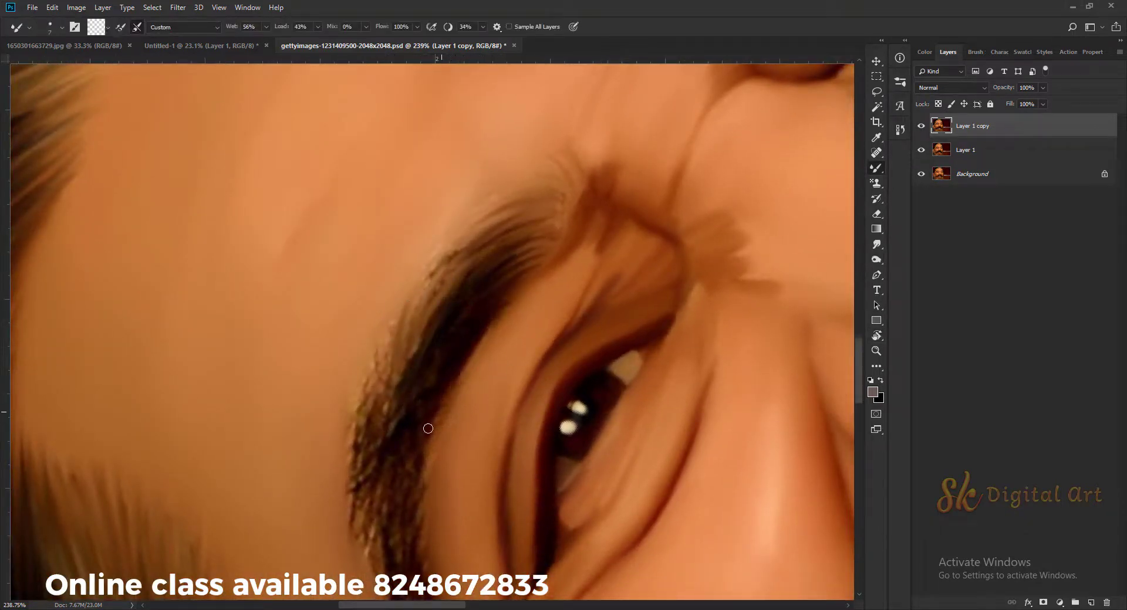
drag(458, 261, 411, 314)
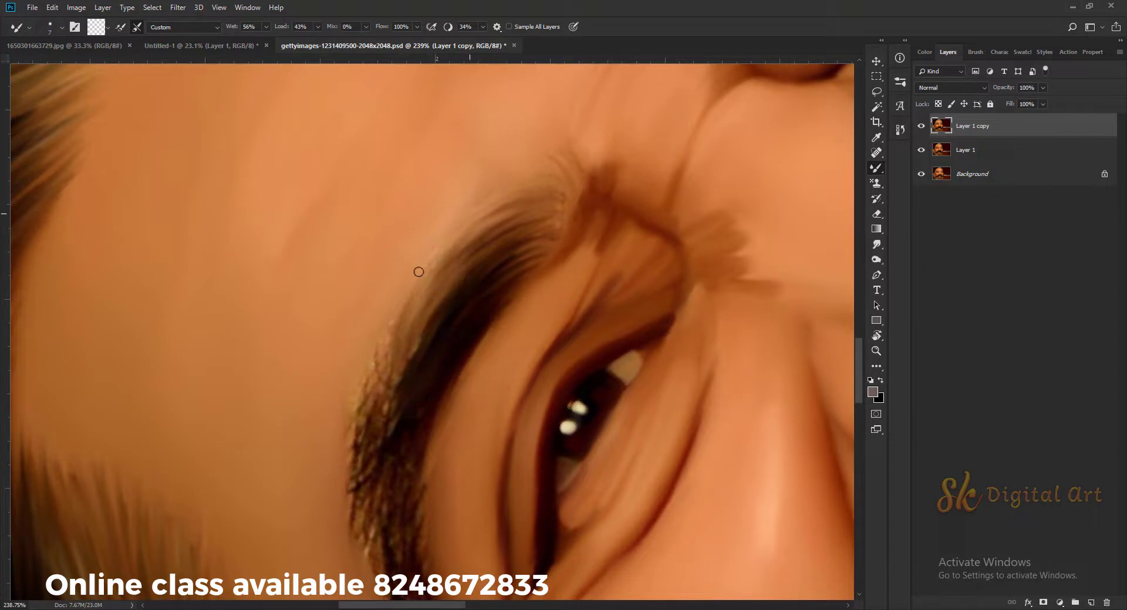
scroll(446, 300, down, 3)
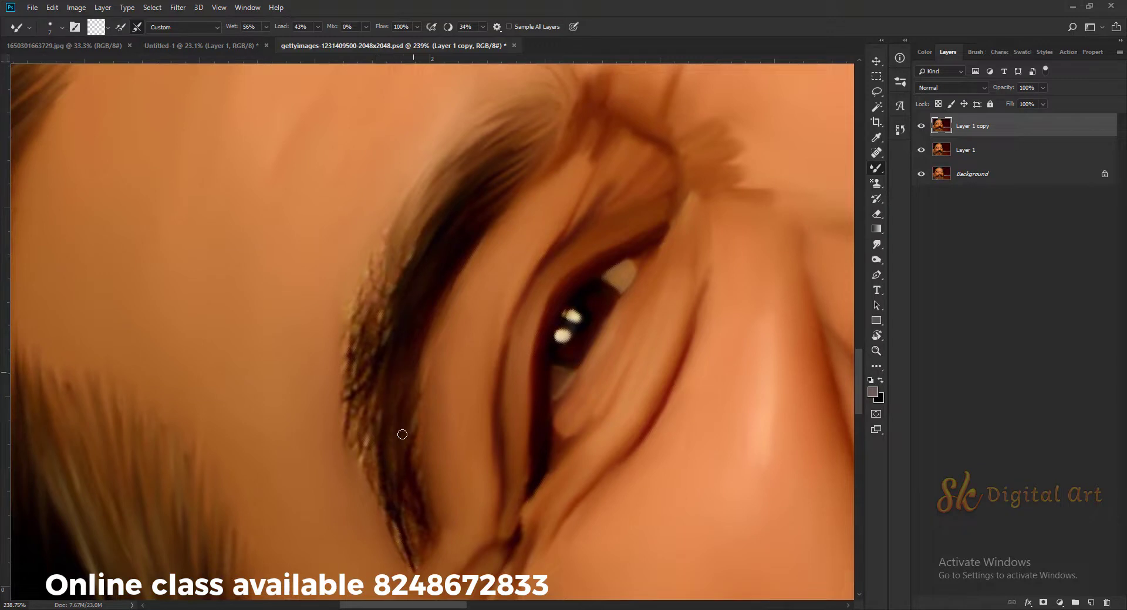
scroll(441, 304, down, 2)
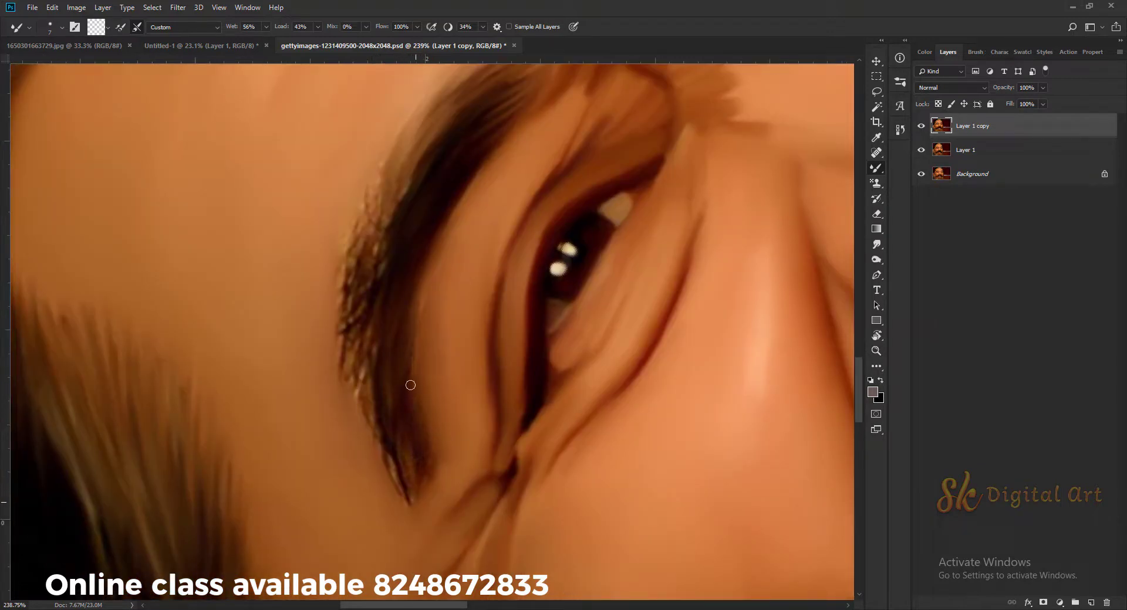
mouse_move(386, 304)
mouse_down()
mouse_move(371, 411)
mouse_move(409, 509)
mouse_up()
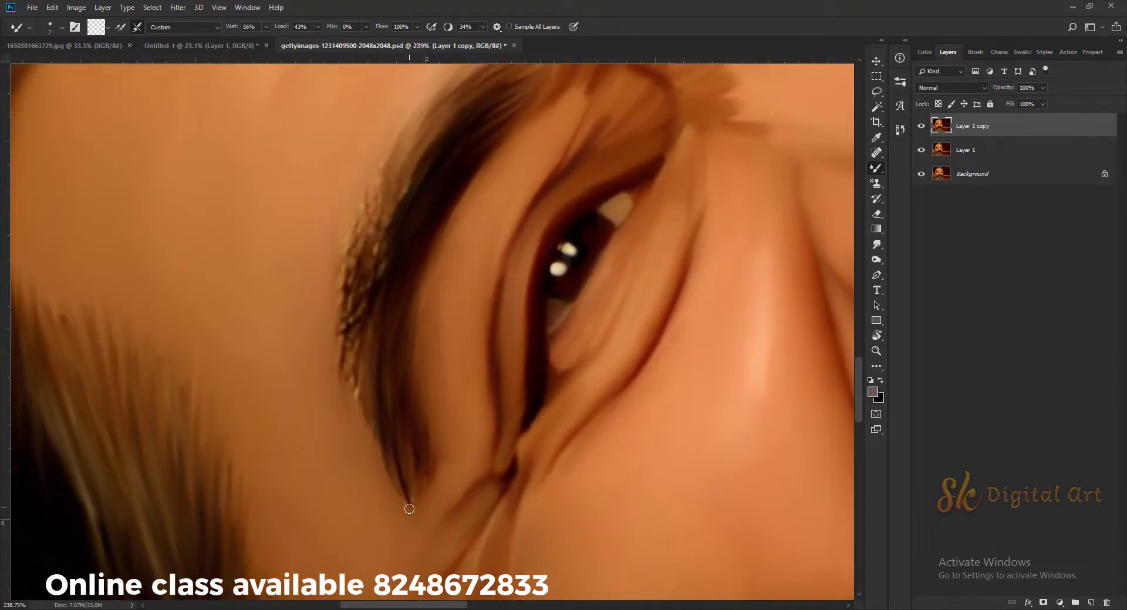
scroll(425, 266, up, 3)
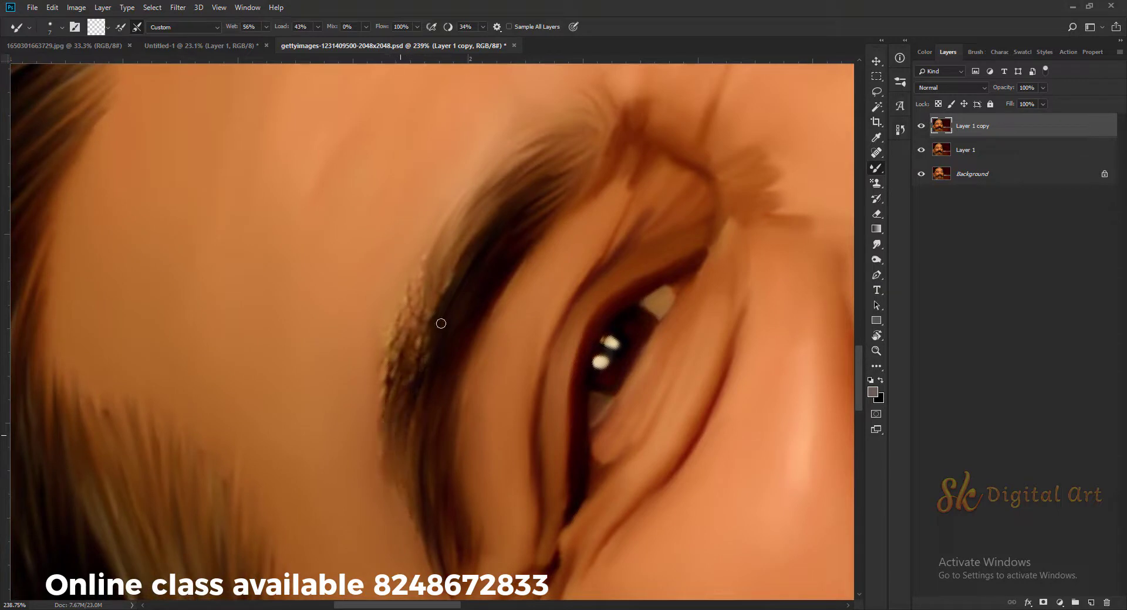
mouse_move(436, 295)
mouse_down()
mouse_move(402, 336)
mouse_move(402, 483)
mouse_up()
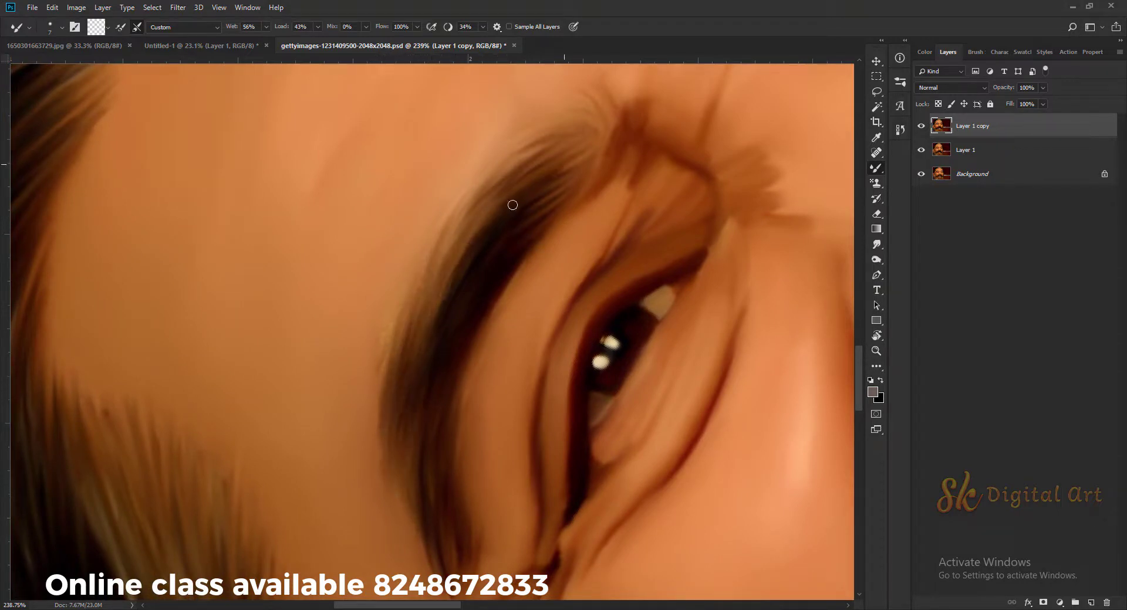
scroll(512, 205, down, 5)
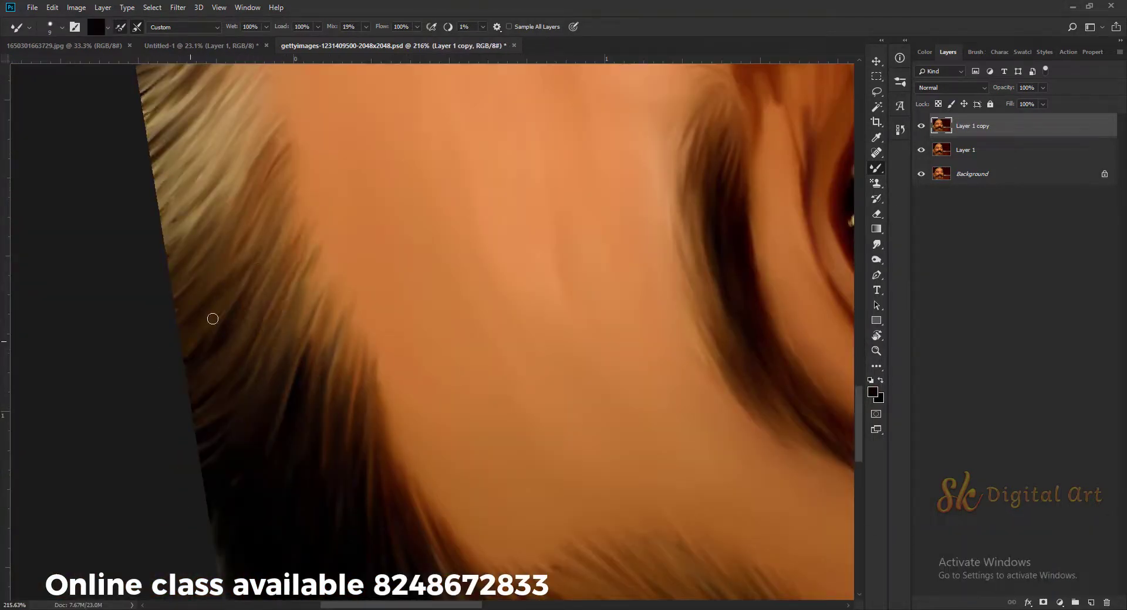
Blend the outer hair edge into the skin, tilting the view to follow the forehead hairline
mouse_move(213, 319)
mouse_down()
mouse_move(266, 411)
mouse_move(323, 472)
mouse_move(337, 370)
mouse_move(358, 323)
mouse_move(377, 312)
mouse_move(375, 513)
mouse_up()
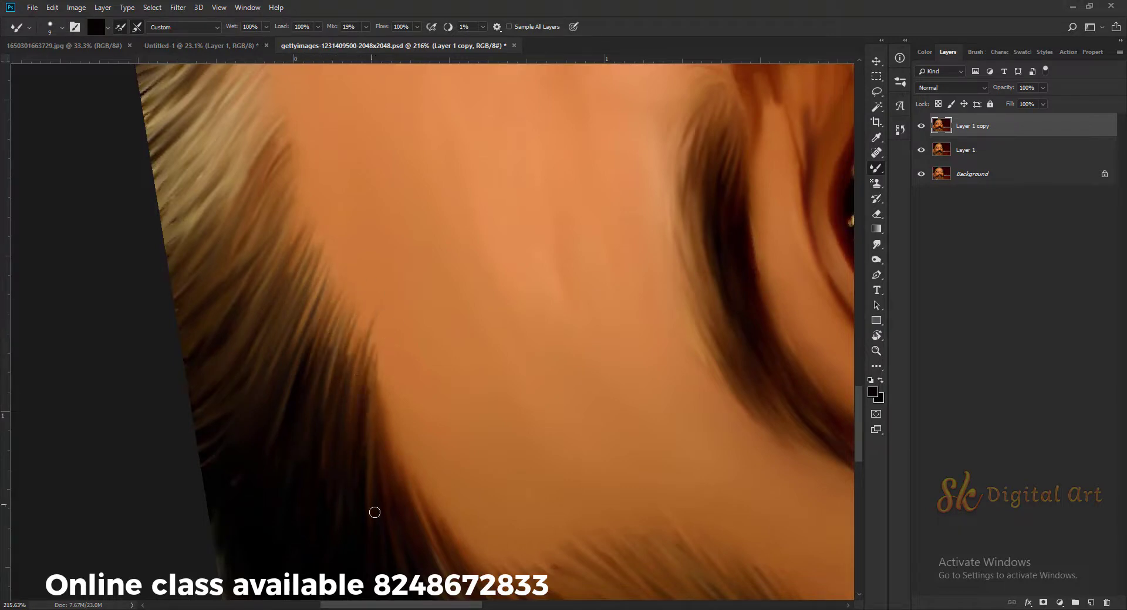
drag(244, 334, 281, 456)
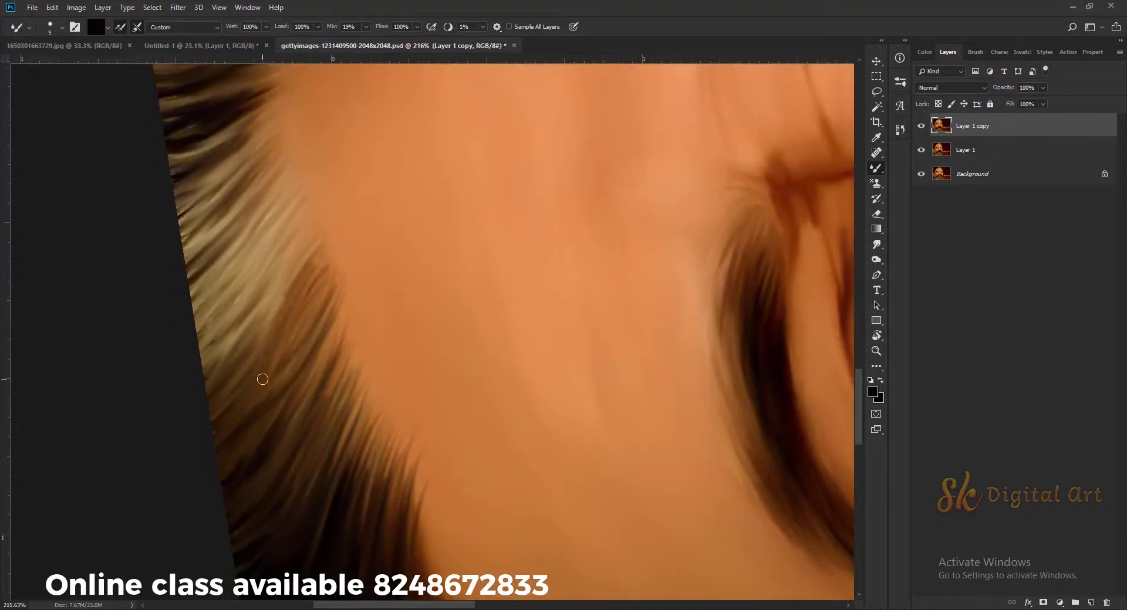
mouse_move(167, 157)
mouse_down()
mouse_move(171, 256)
mouse_move(310, 178)
mouse_up()
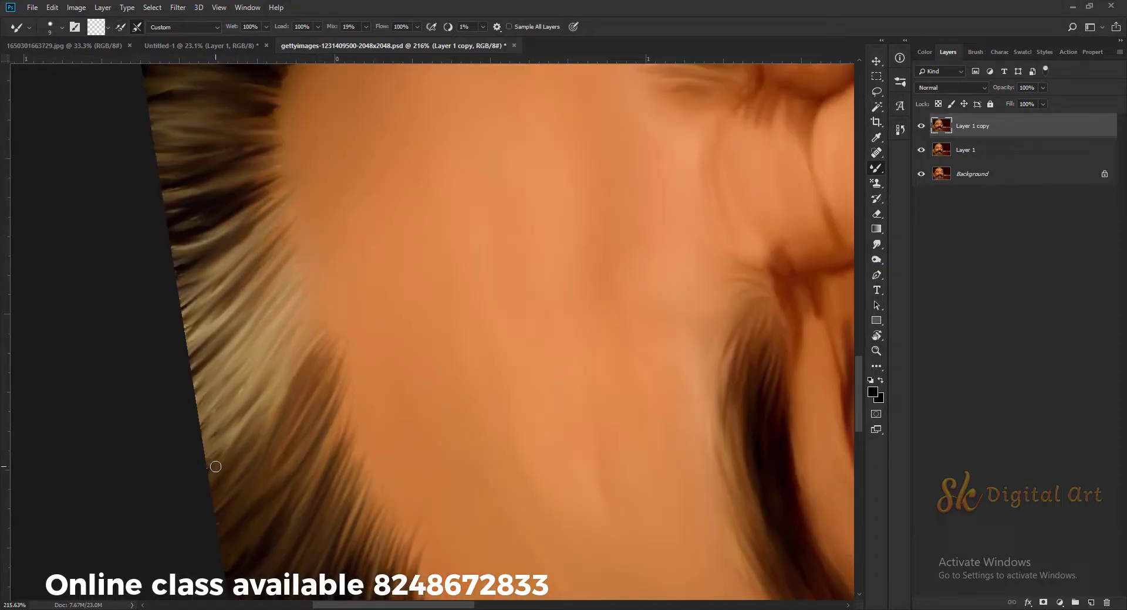
scroll(197, 254, up, 3)
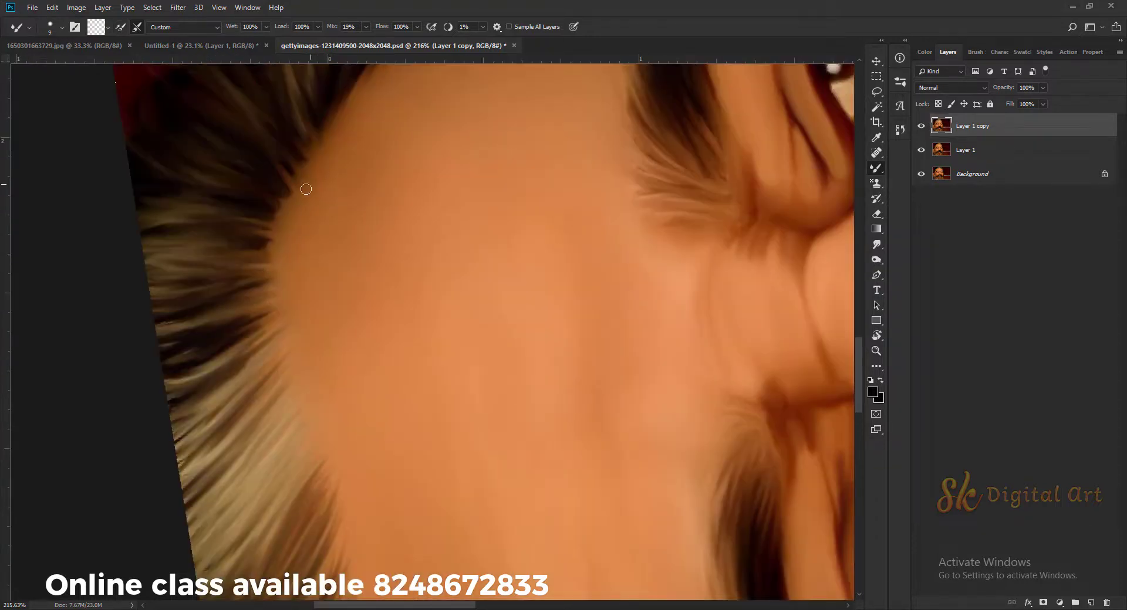
key(r)
drag(352, 199, 440, 249)
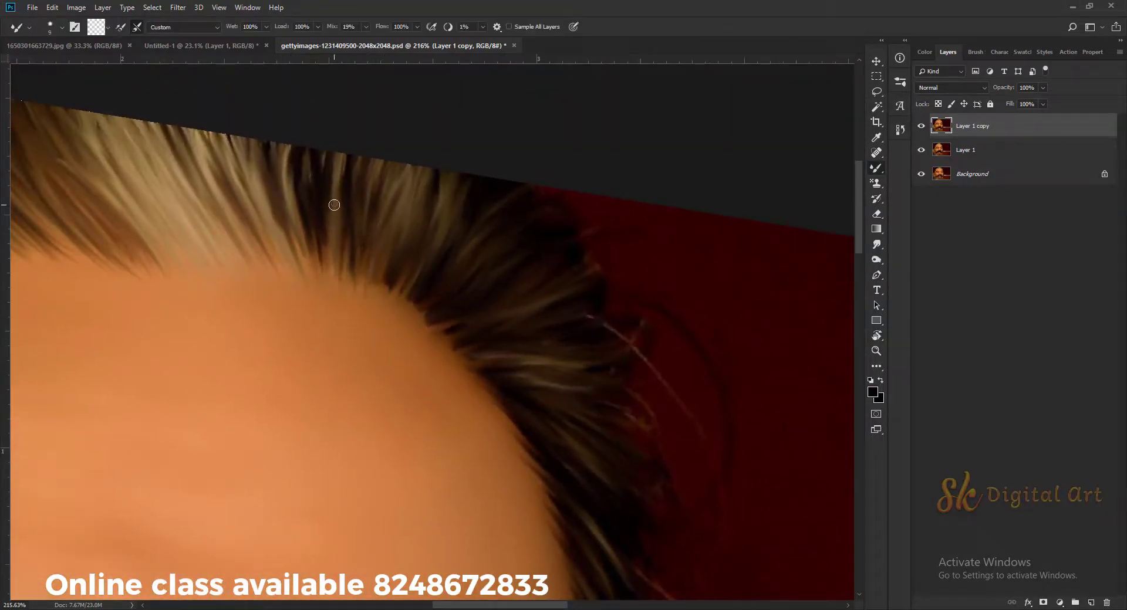
Feather the remaining hair tips into the forehead skin along the hairline
mouse_move(397, 317)
mouse_down()
mouse_move(410, 259)
mouse_move(380, 324)
mouse_up()
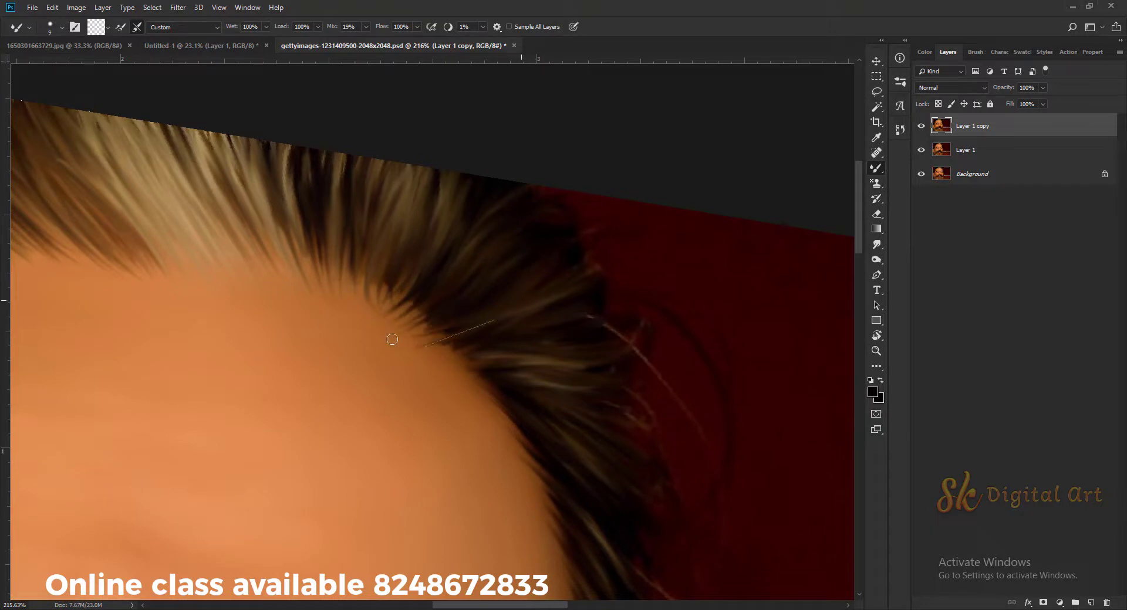
drag(452, 348, 410, 292)
scroll(412, 294, down, 5)
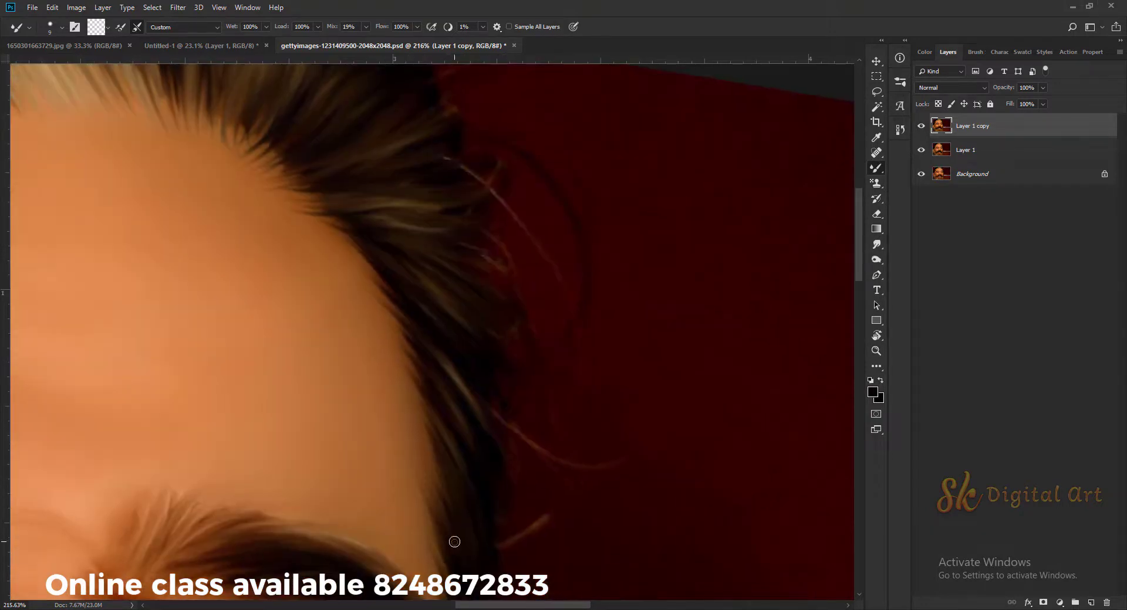
scroll(364, 246, down, 4)
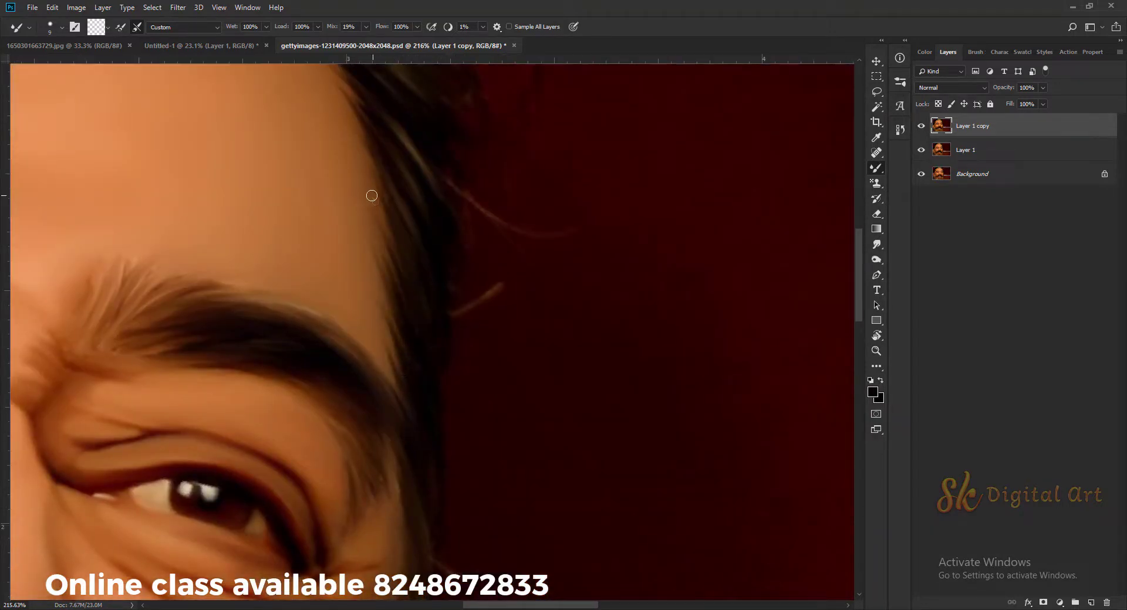
drag(410, 386, 373, 182)
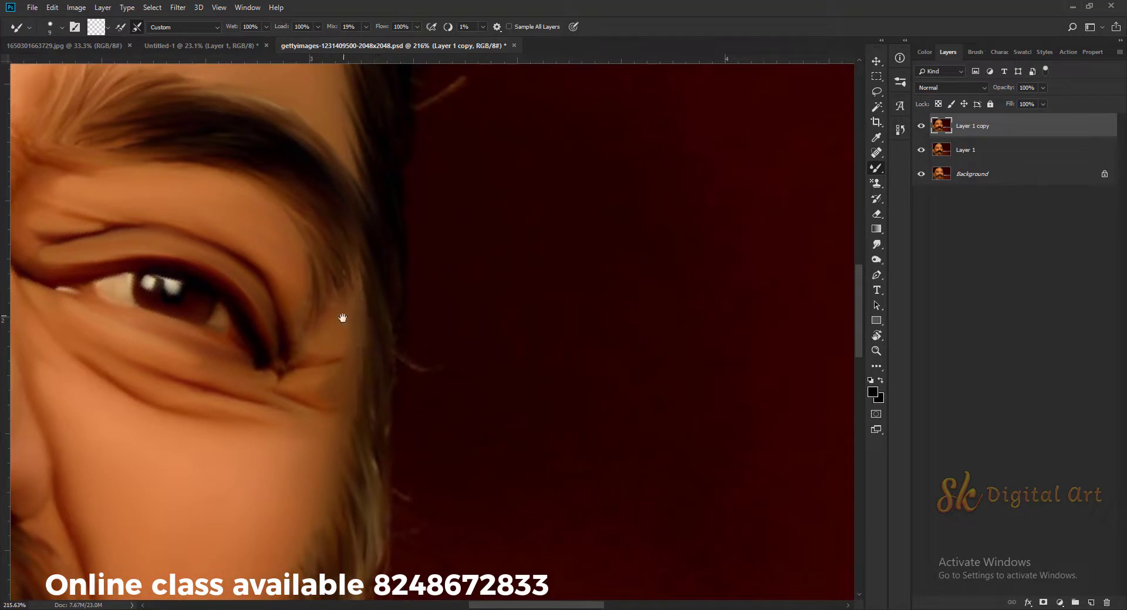
scroll(343, 318, down, 3)
Smudge the beard edge upward into the cheek skin
mouse_move(306, 348)
mouse_down()
mouse_move(320, 302)
mouse_move(497, 229)
mouse_up()
mouse_move(483, 428)
mouse_down()
mouse_move(473, 327)
mouse_move(526, 194)
mouse_up()
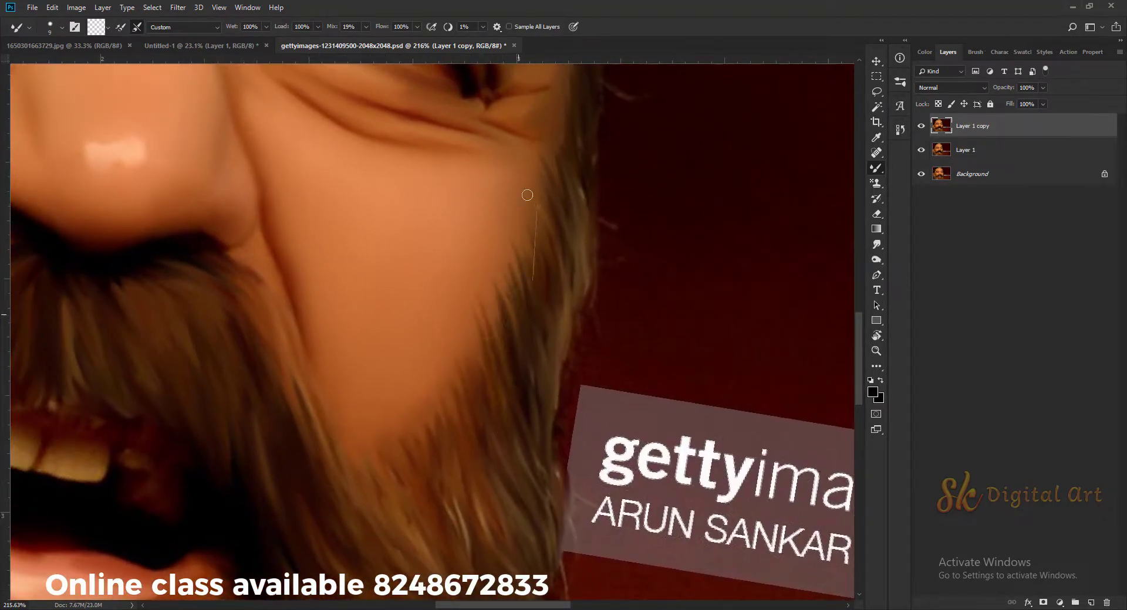
scroll(424, 452, down, 2)
mouse_move(486, 410)
mouse_down()
mouse_move(478, 308)
mouse_move(522, 271)
mouse_up()
Paint fine hair strands along and below the lower-lip edge
scroll(402, 295, left, 3)
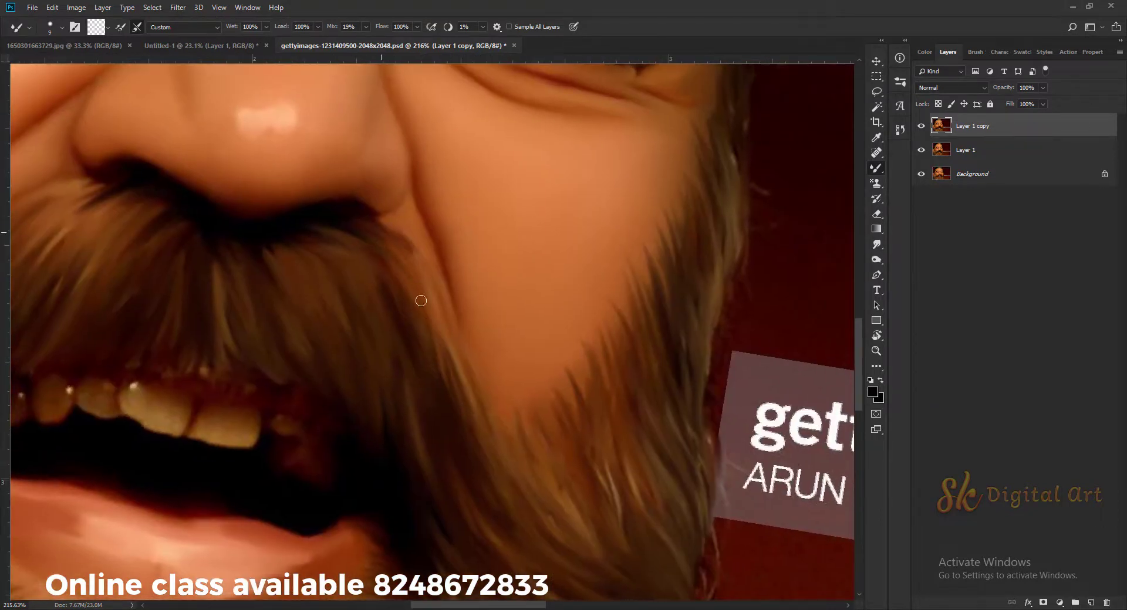
scroll(423, 335, down, 4)
scroll(425, 314, right, 3)
scroll(610, 402, left, 3)
scroll(610, 402, down, 2)
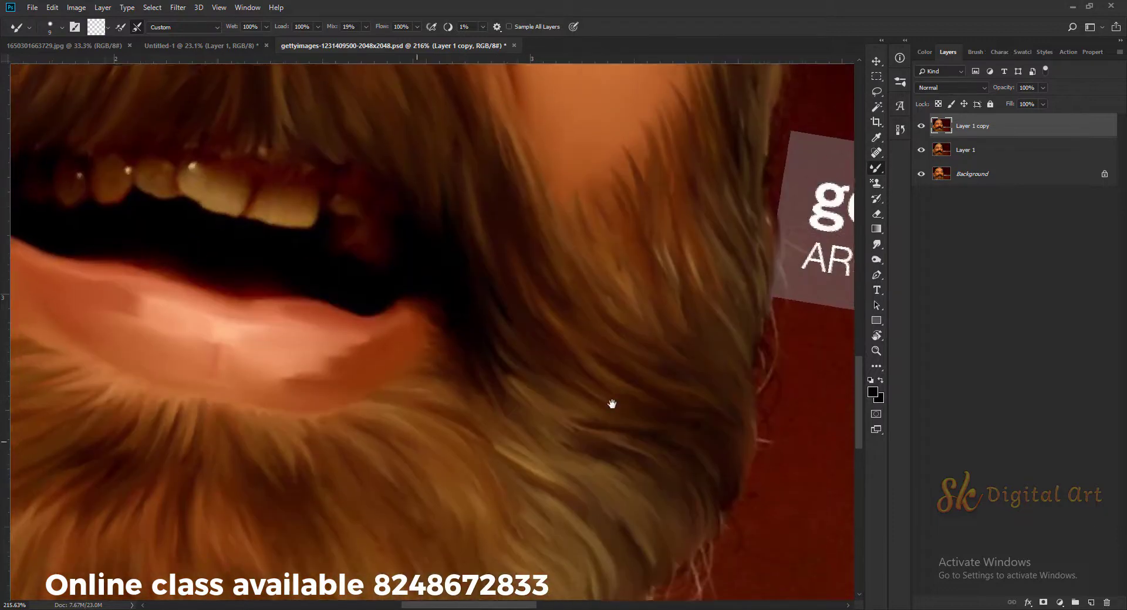
scroll(435, 335, left, 3)
scroll(434, 335, down, 2)
scroll(445, 384, left, 3)
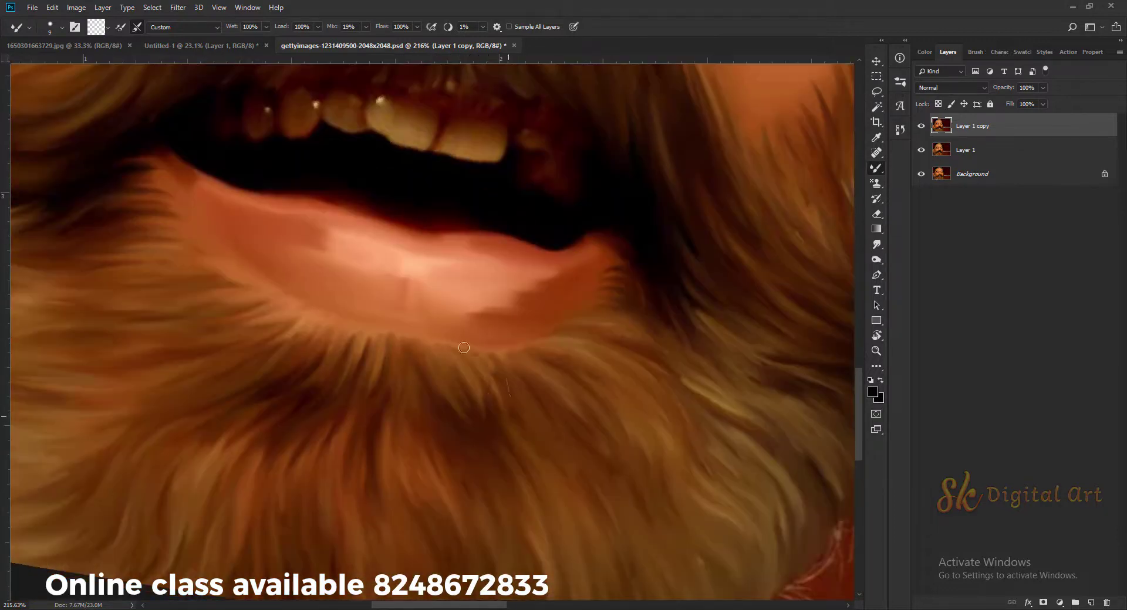
drag(364, 364, 369, 324)
drag(390, 379, 380, 320)
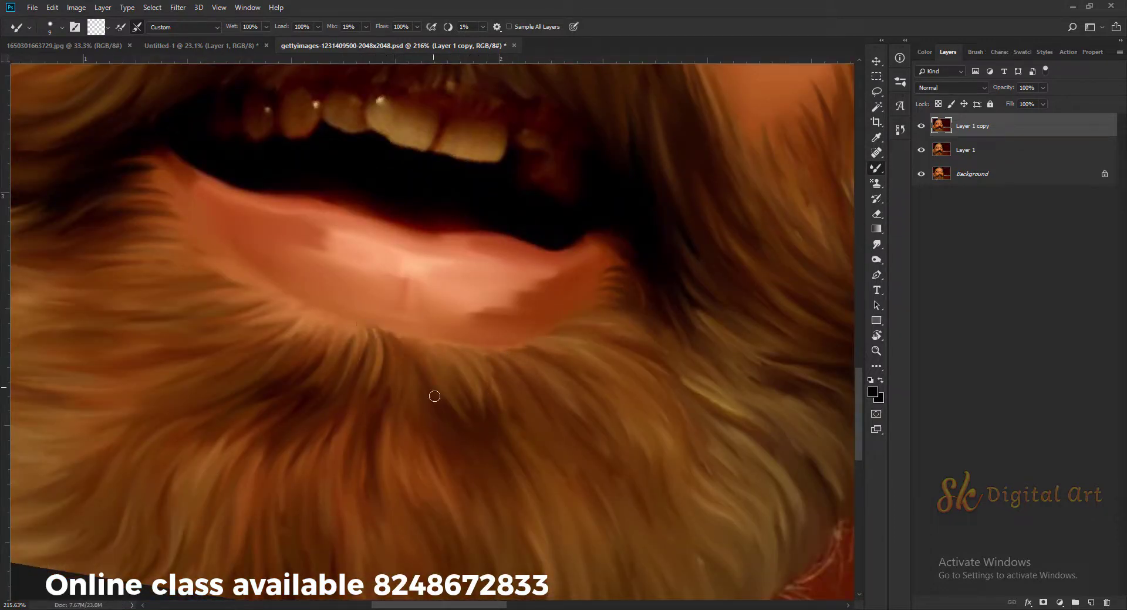
drag(432, 362, 420, 324)
drag(490, 404, 461, 349)
Smooth and blend the mustache strands, rotating the view sideways and back upright
scroll(397, 426, left, 2)
scroll(397, 425, up, 2)
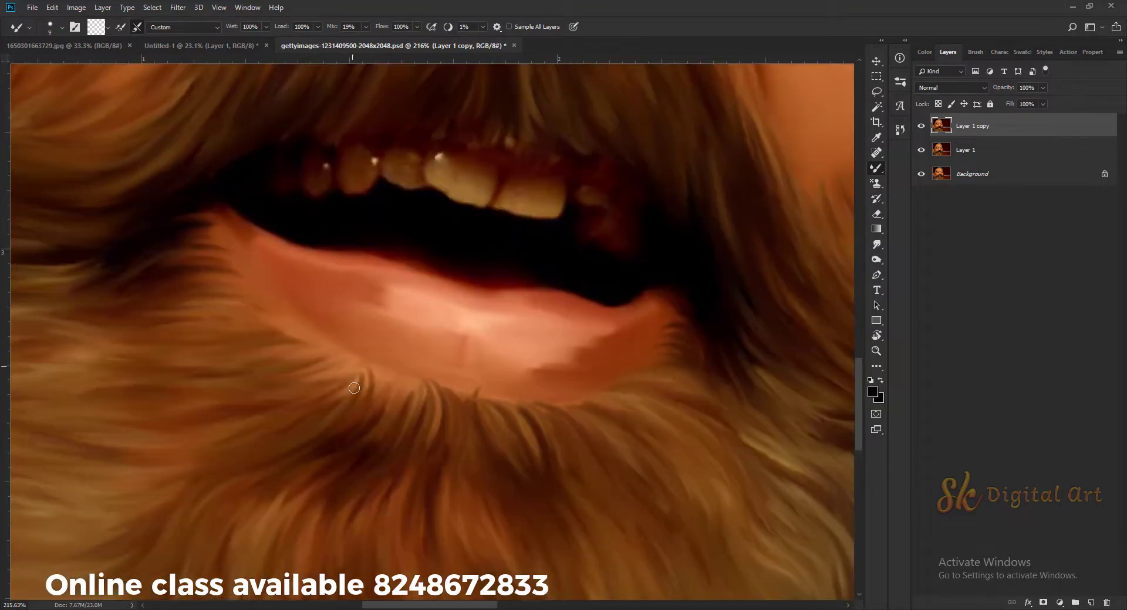
scroll(376, 411, left, 2)
scroll(375, 411, up, 1)
mouse_move(361, 409)
mouse_down()
mouse_move(471, 339)
mouse_move(352, 212)
mouse_up()
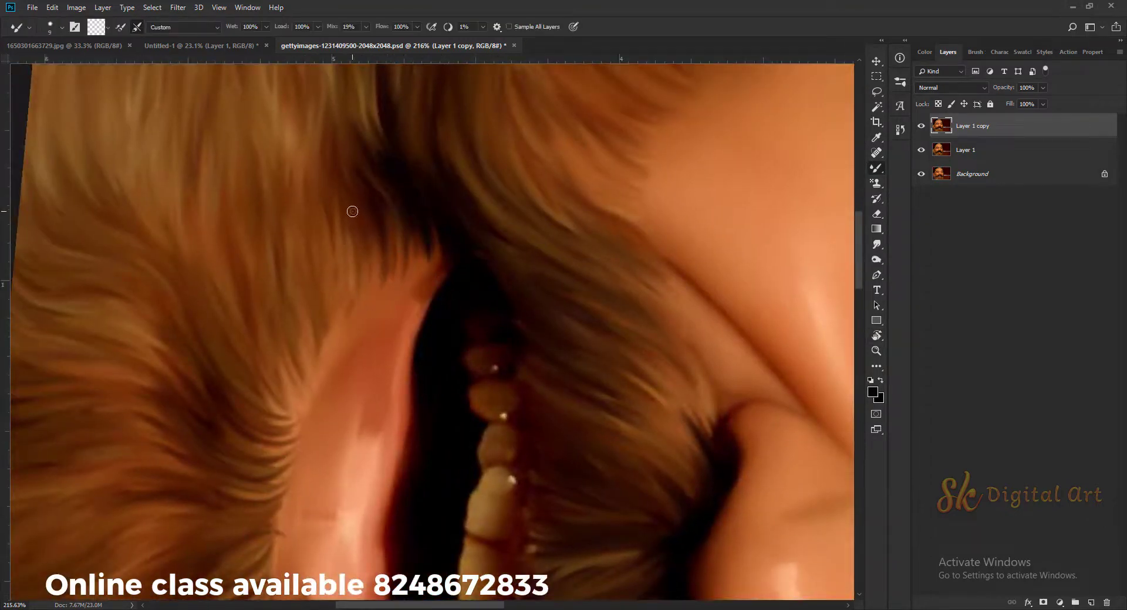
scroll(440, 251, down, 1)
scroll(440, 252, left, 1)
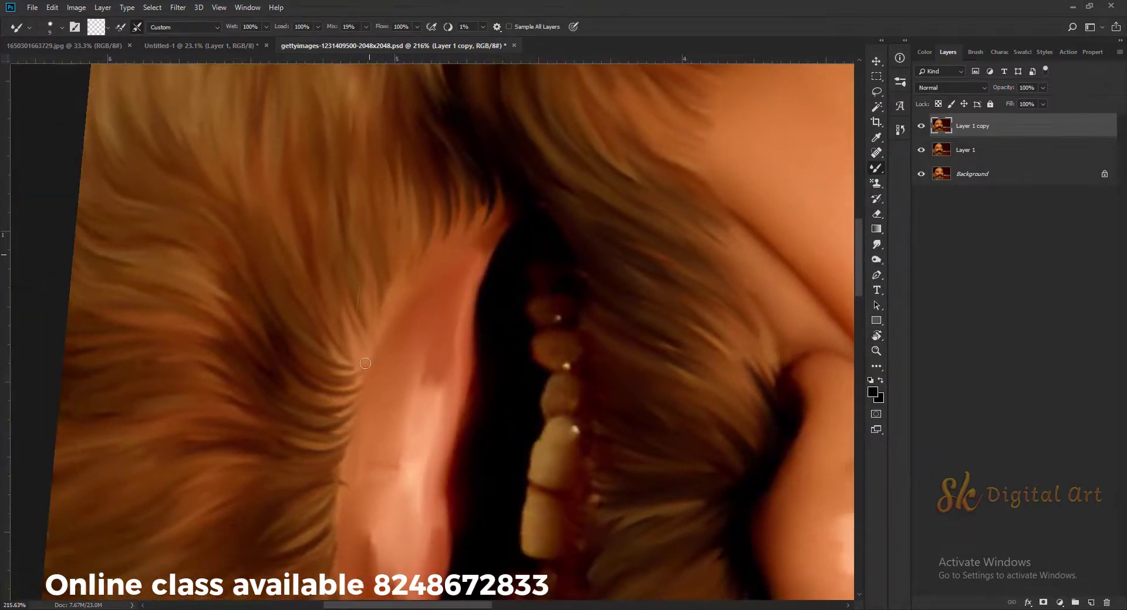
drag(409, 186, 357, 432)
scroll(357, 432, up, 1)
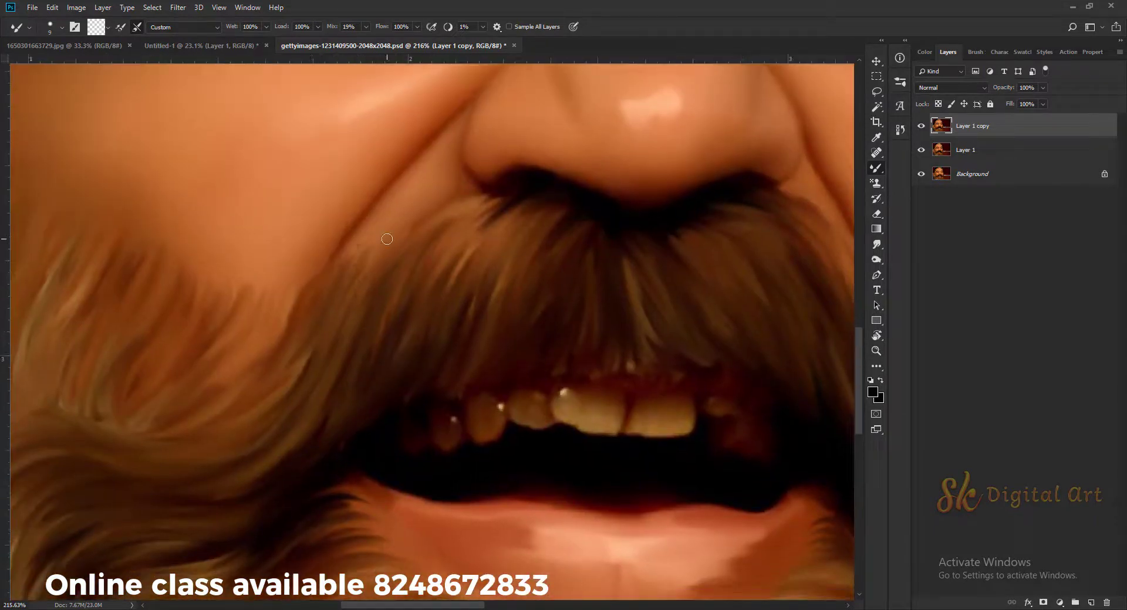
drag(481, 202, 450, 310)
drag(487, 238, 457, 311)
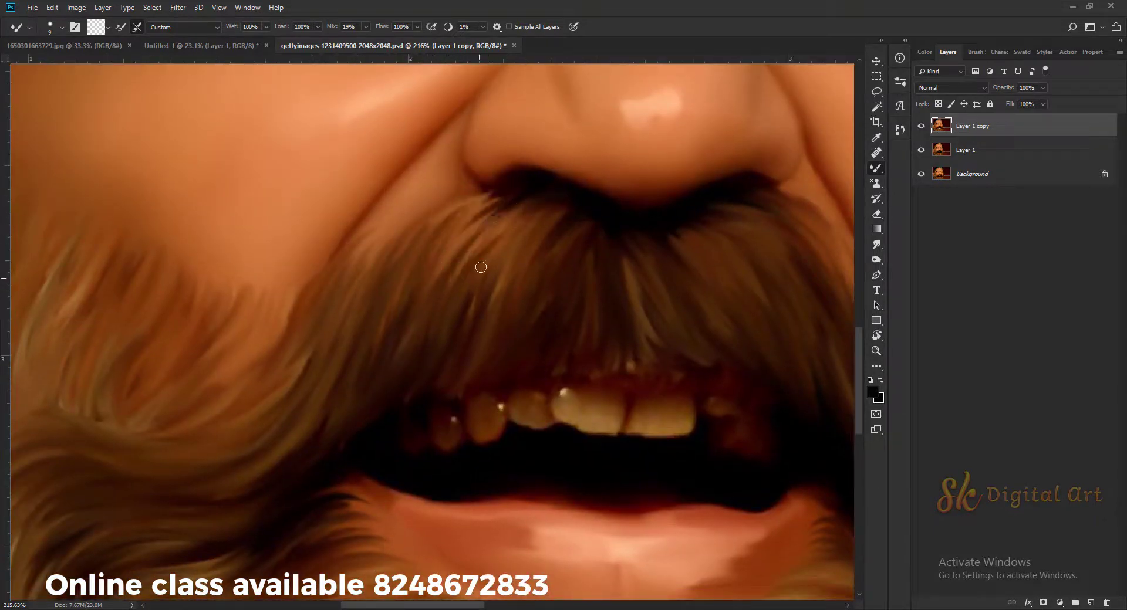
drag(475, 264, 455, 352)
drag(551, 209, 496, 305)
Smudge beard strands up into the cheek and flick new hair strands from the beard
scroll(267, 411, left, 3)
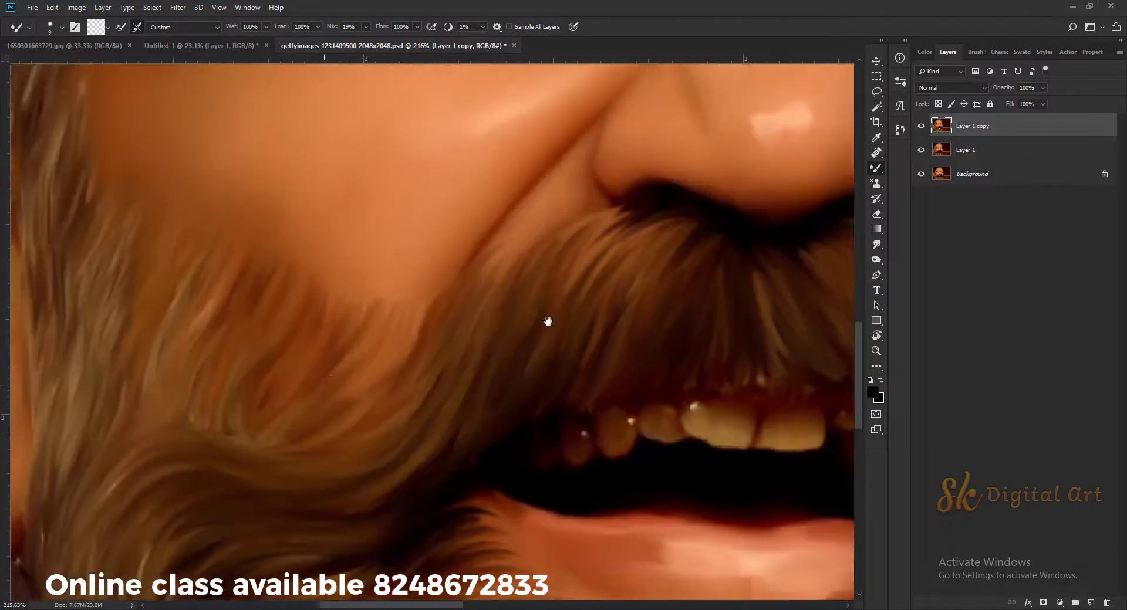
scroll(448, 350, up, 2)
scroll(449, 350, left, 1)
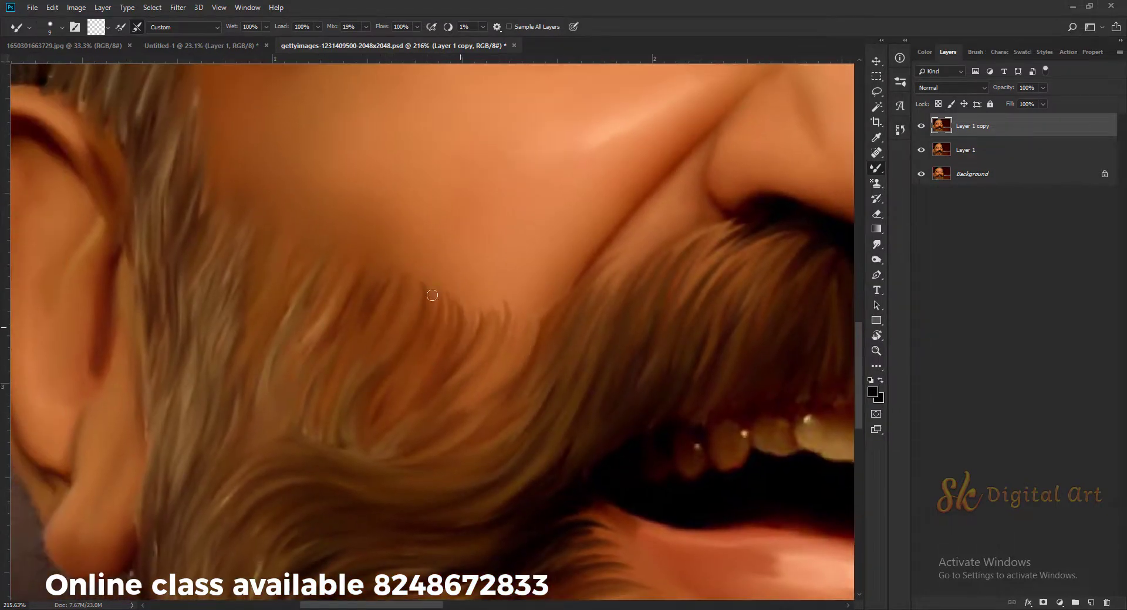
scroll(423, 352, up, 3)
scroll(423, 353, left, 1)
drag(435, 373, 434, 341)
drag(443, 388, 400, 457)
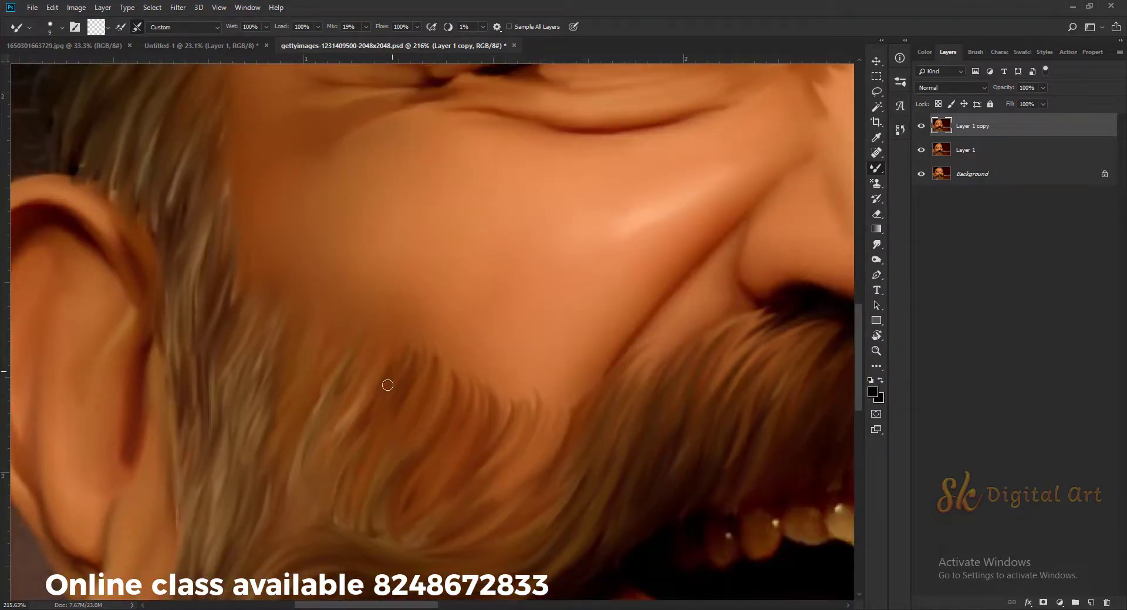
scroll(388, 385, up, 2)
scroll(411, 386, left, 1)
mouse_move(340, 388)
mouse_down()
mouse_move(340, 320)
mouse_move(349, 343)
mouse_up()
drag(384, 424, 375, 376)
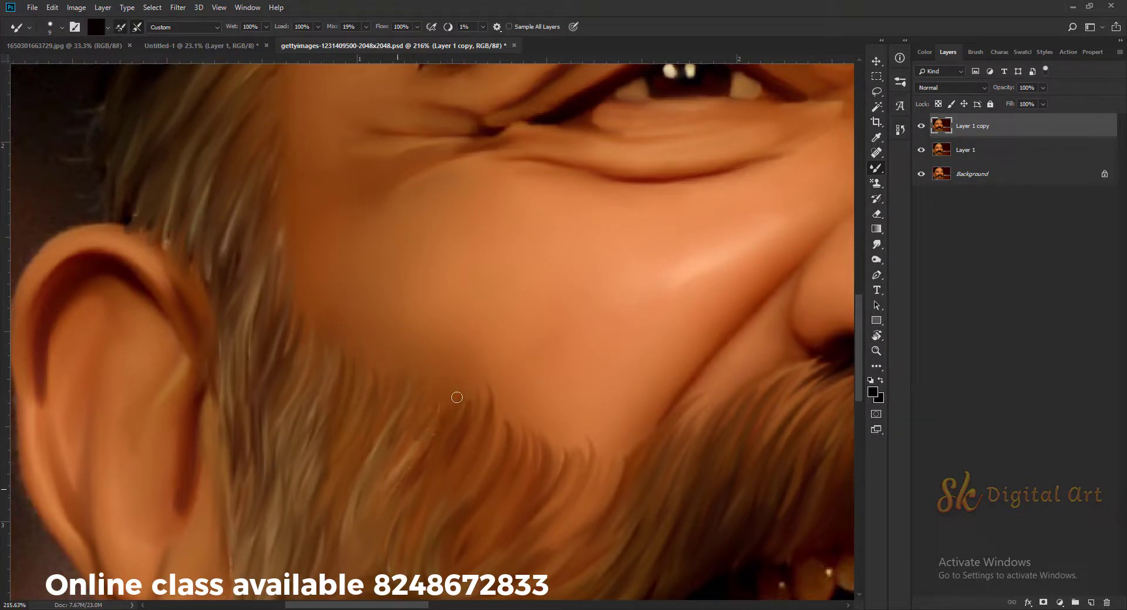
Smear hair strands along the temple with the Mixer Brush
scroll(287, 307, up, 3)
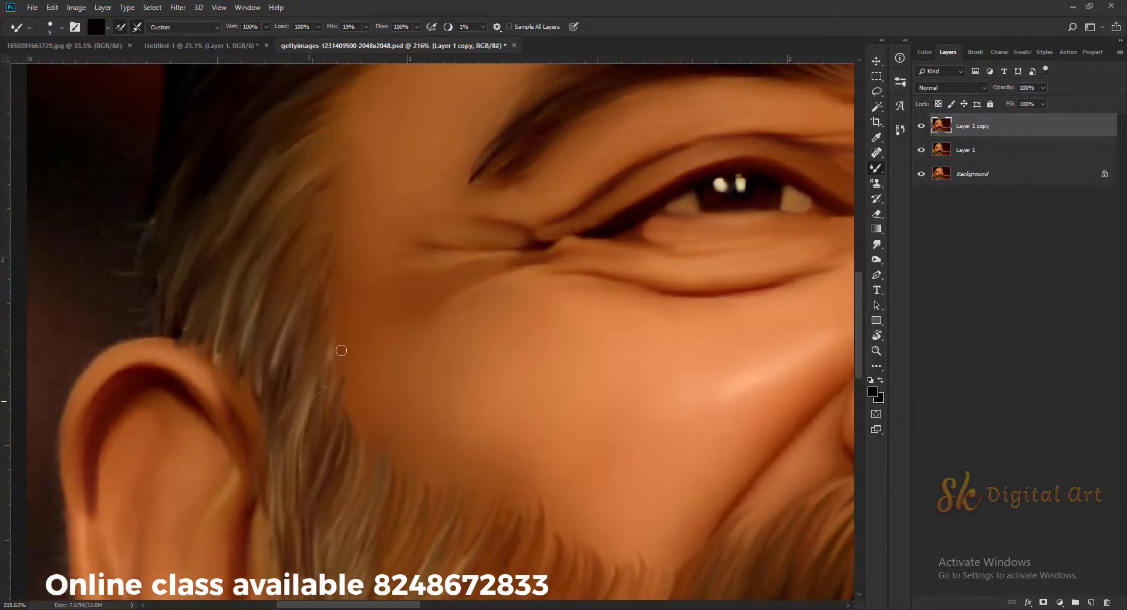
scroll(345, 339, up, 3)
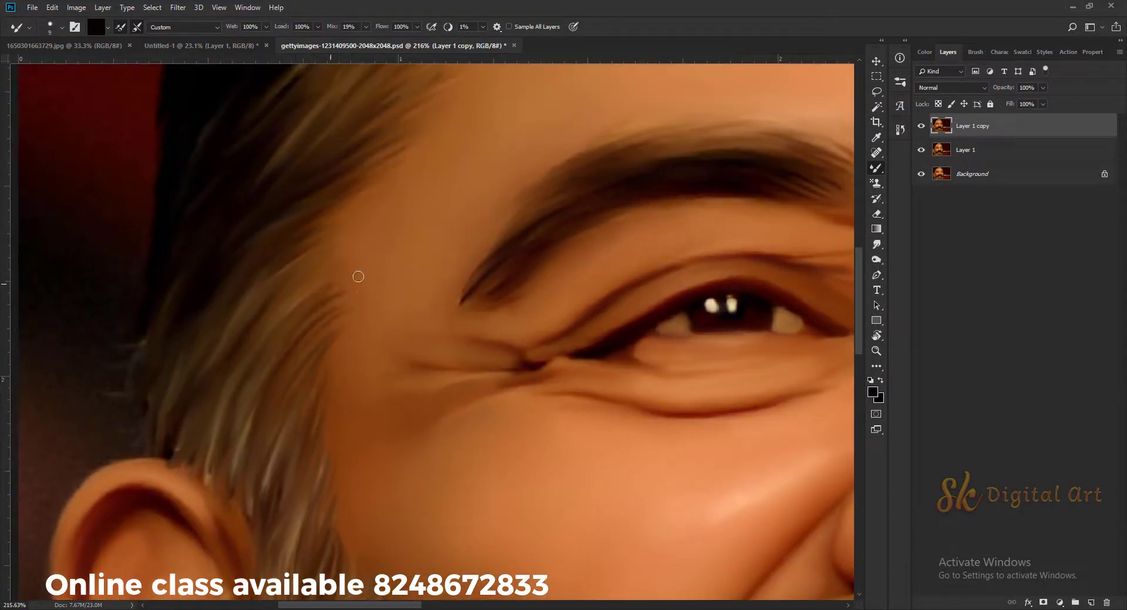
drag(320, 272, 411, 150)
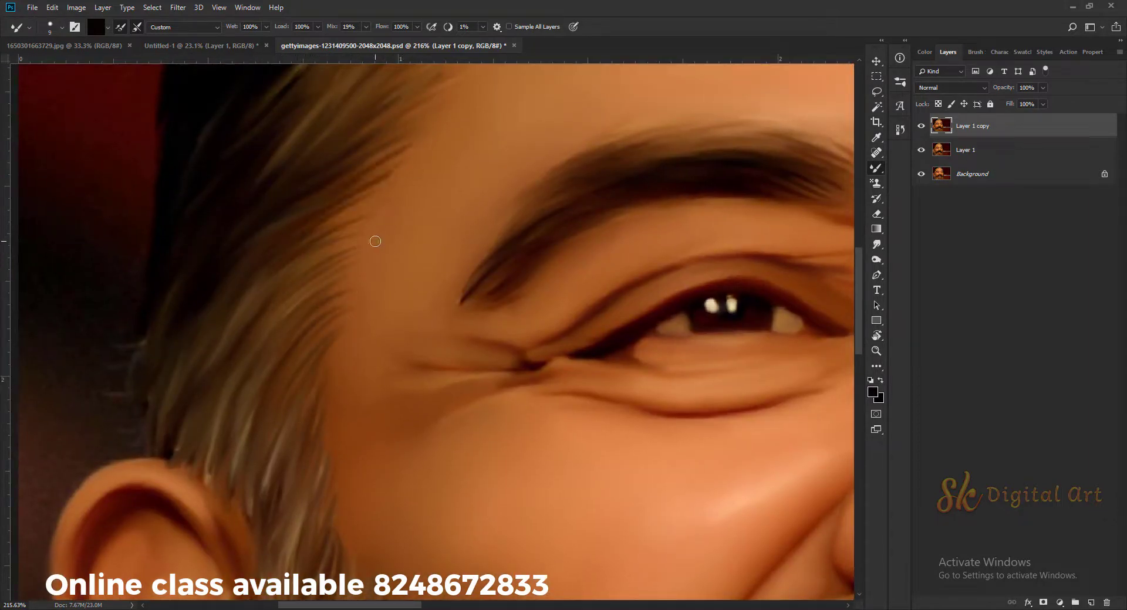
Zoom in and blend the sideburn hair strands beside the ear
scroll(345, 290, up, 3)
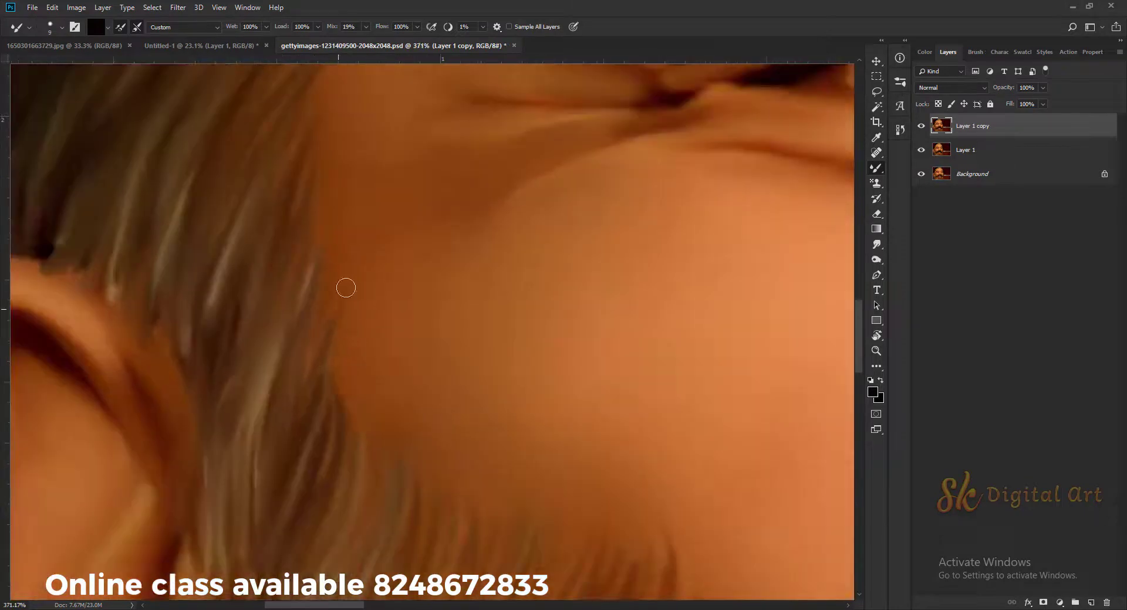
scroll(279, 416, down, 5)
scroll(264, 225, up, 3)
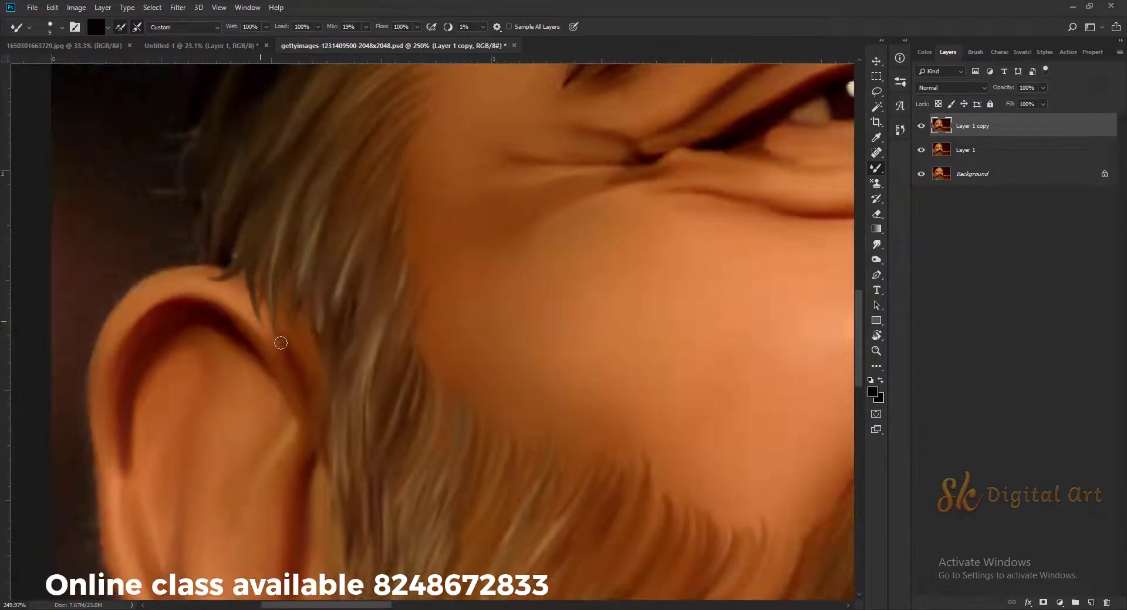
scroll(307, 310, down, 2)
scroll(405, 264, down, 2)
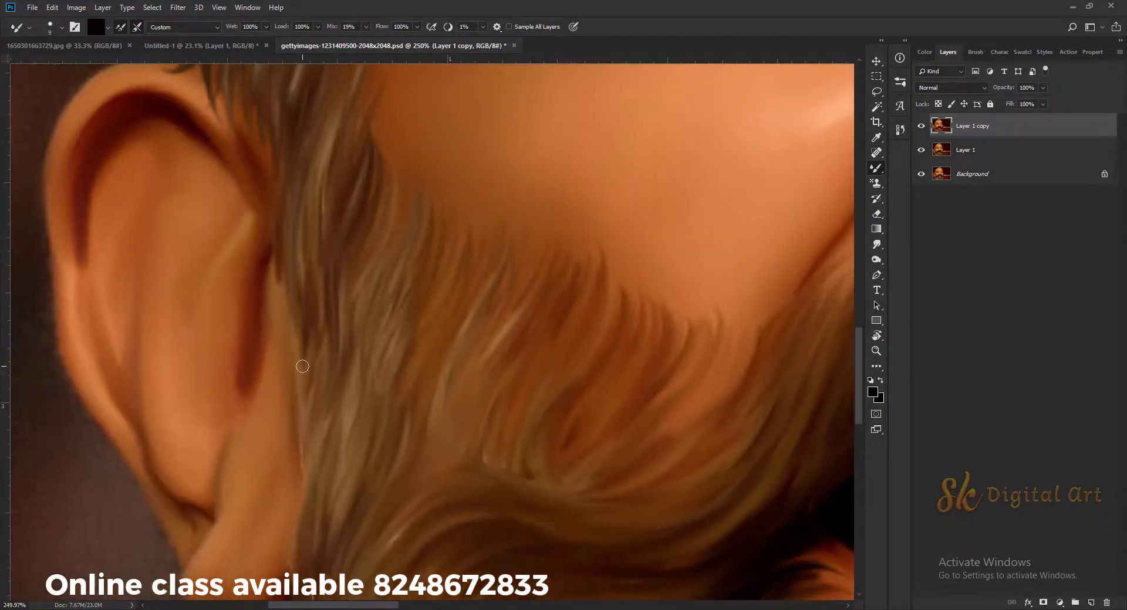
scroll(327, 221, down, 3)
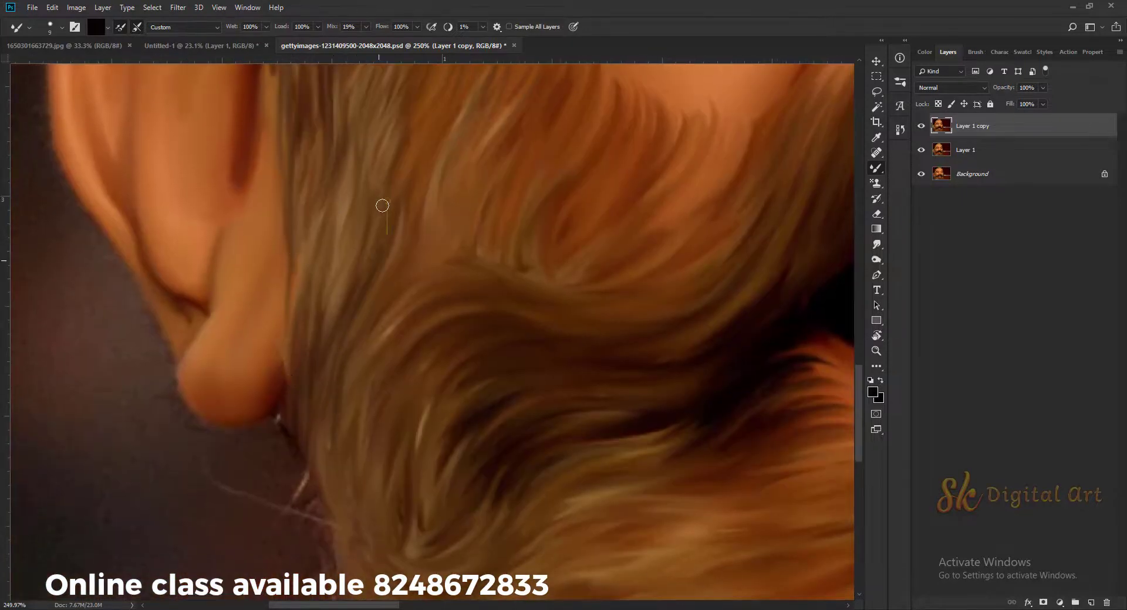
scroll(382, 205, up, 2)
scroll(382, 205, right, 2)
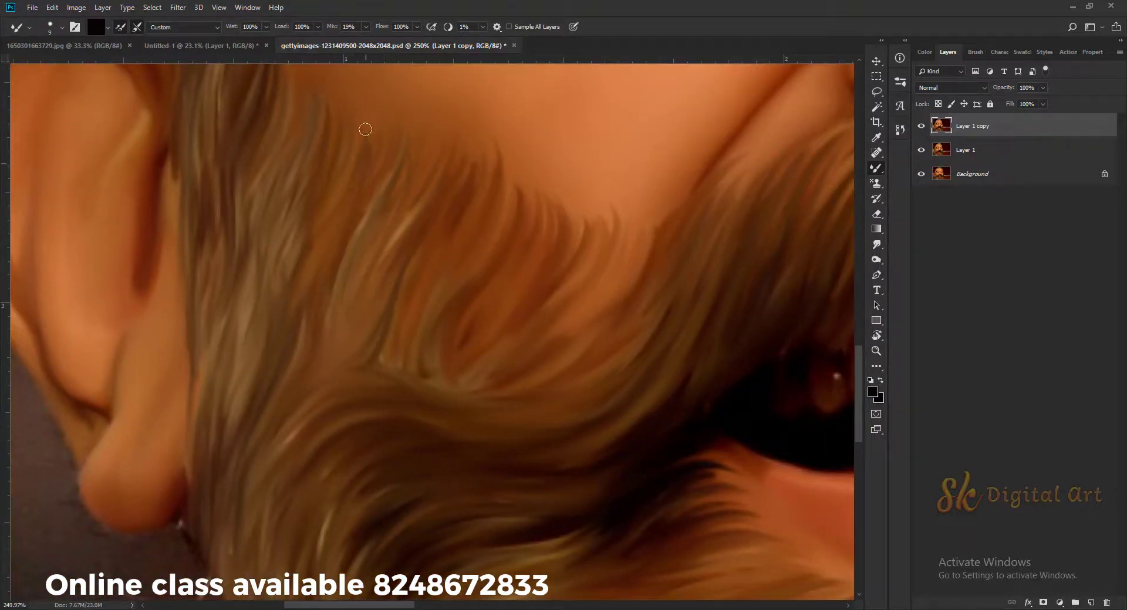
drag(365, 129, 362, 188)
Darken and extend dark hair strands across the hairline above the brow
scroll(351, 304, down, 5)
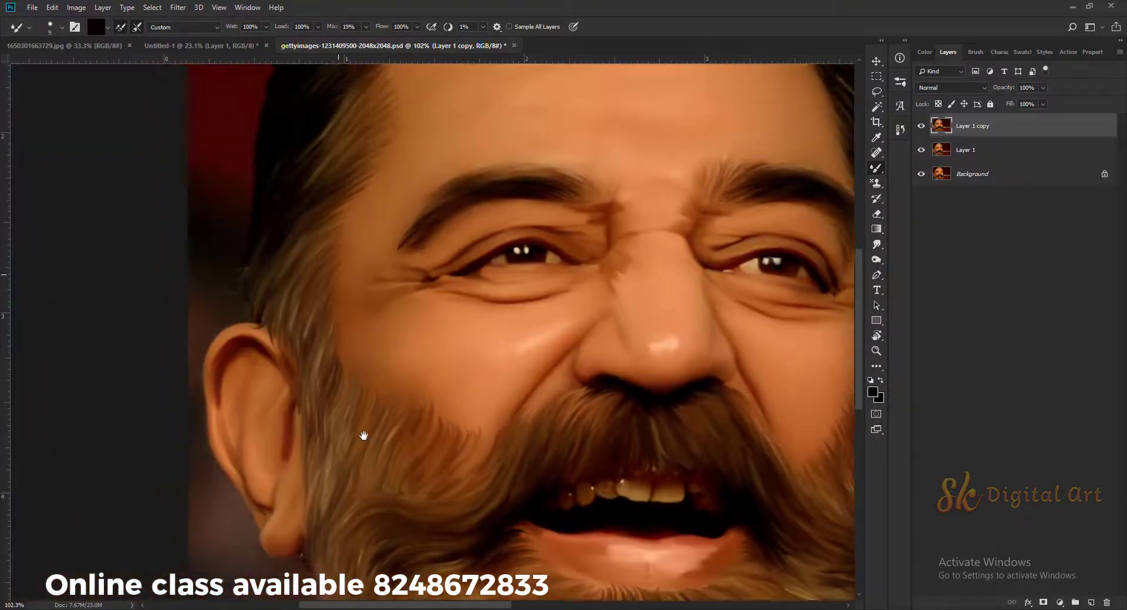
scroll(354, 254, up, 5)
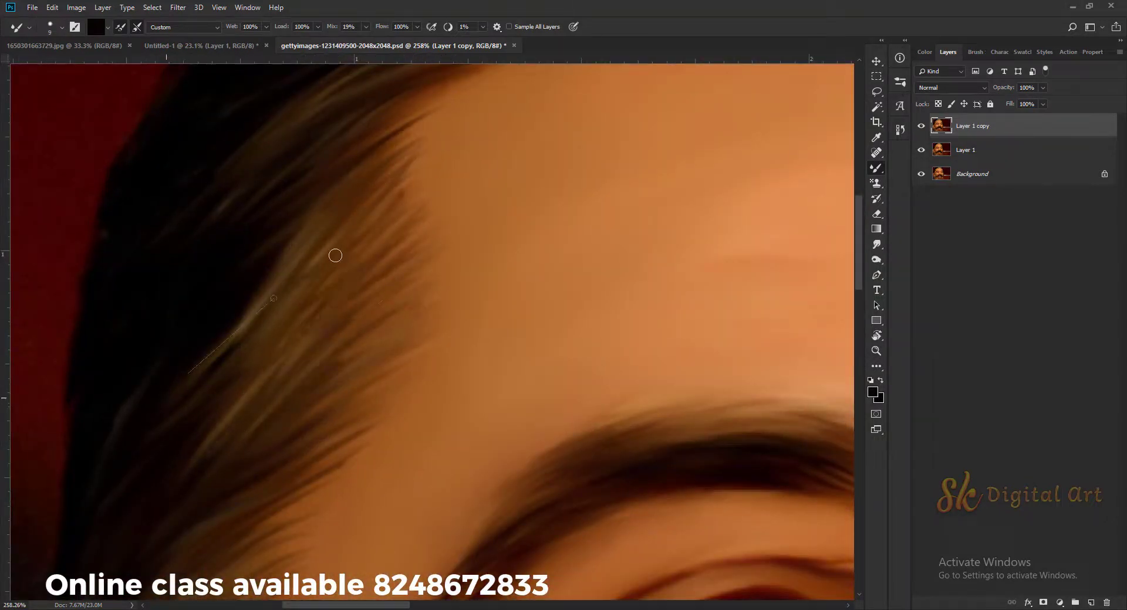
drag(335, 256, 319, 192)
scroll(319, 192, down, 5)
scroll(236, 388, up, 5)
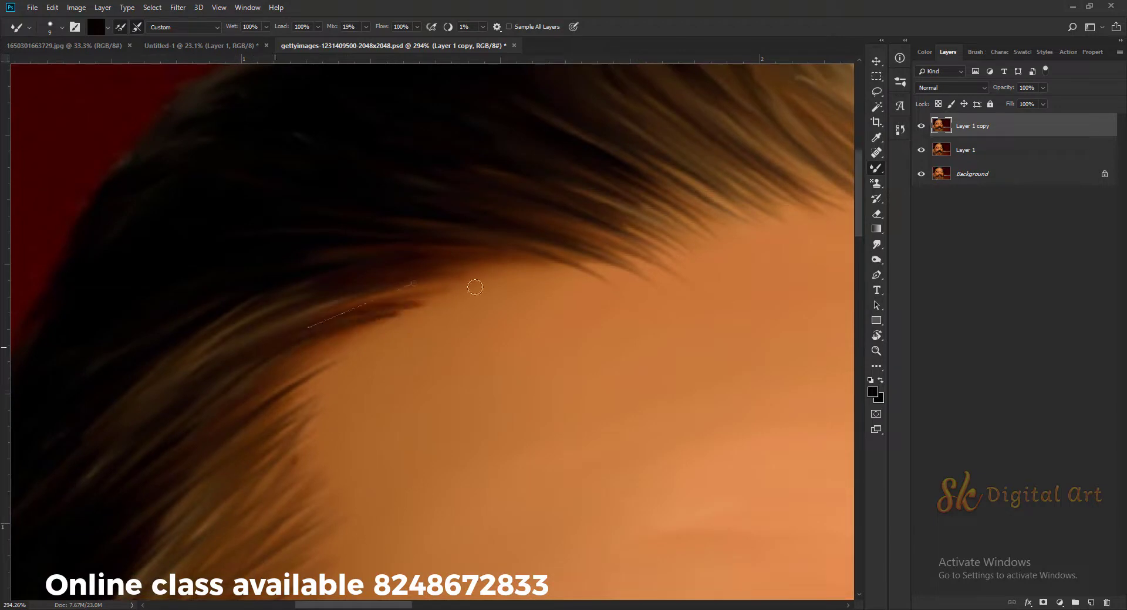
drag(475, 287, 574, 284)
Paint dark hair strokes into the first eyebrow and along its tail
scroll(503, 244, down, 5)
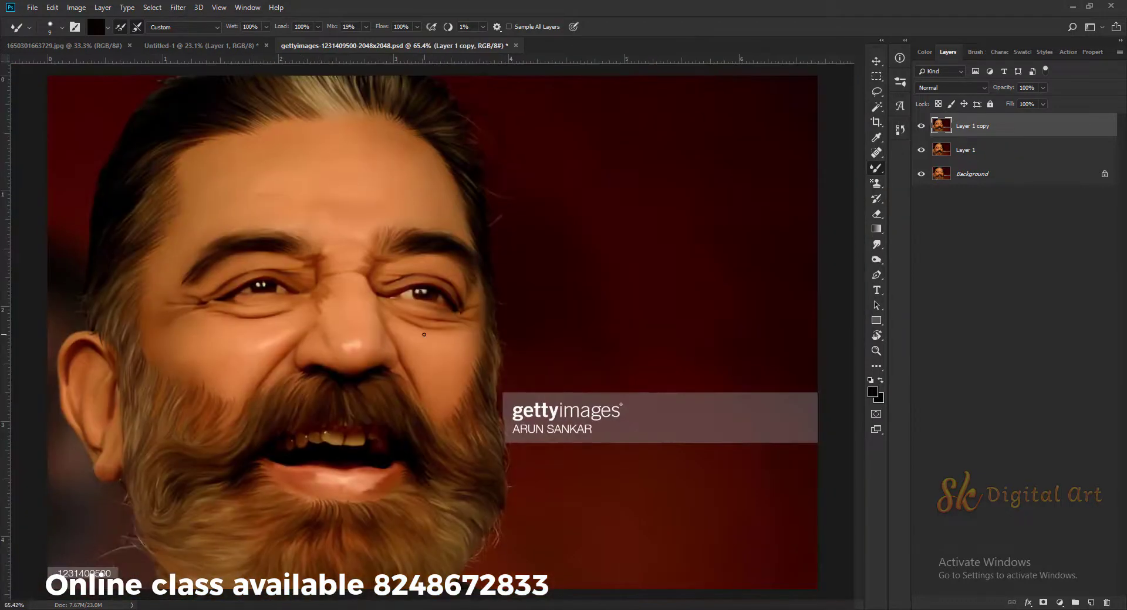
scroll(556, 275, up, 6)
drag(555, 275, 652, 185)
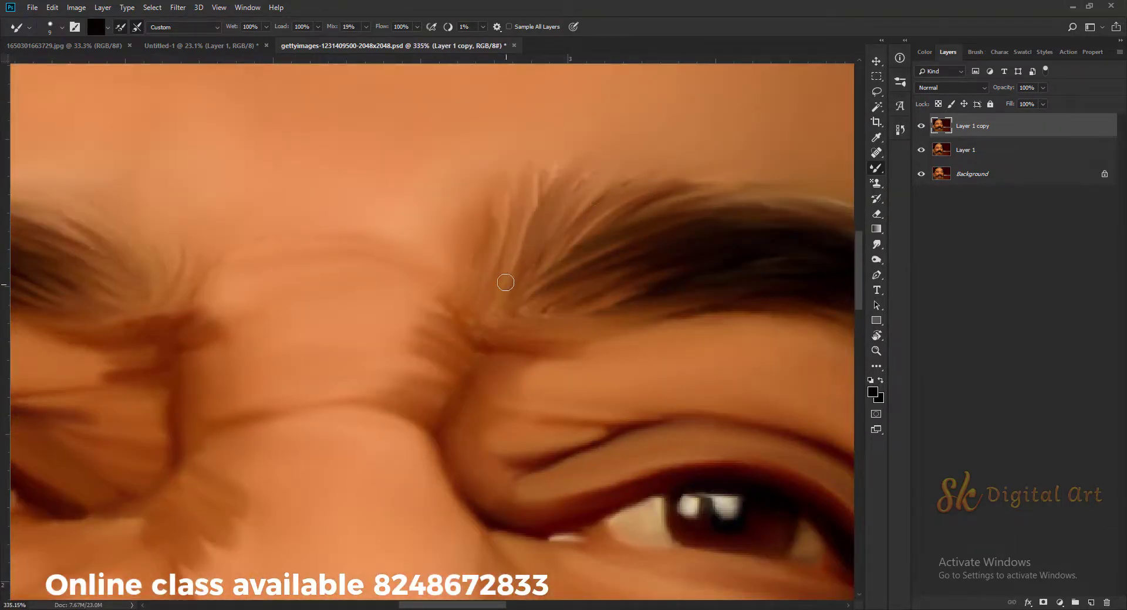
mouse_move(506, 282)
mouse_down()
mouse_move(641, 224)
mouse_move(596, 315)
mouse_up()
scroll(597, 314, right, 5)
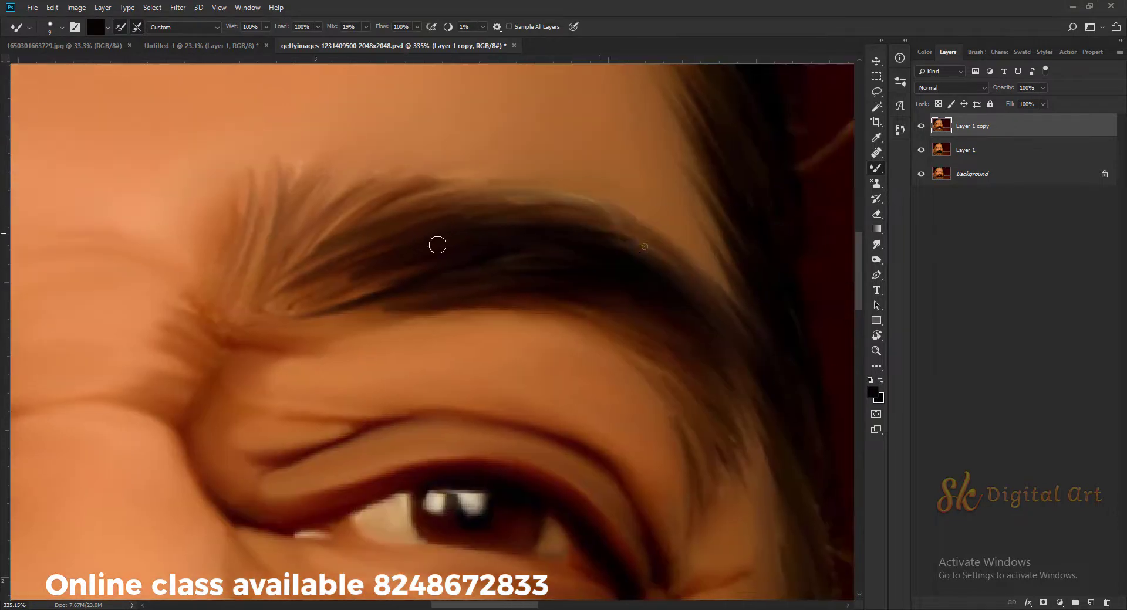
mouse_move(437, 245)
mouse_down()
mouse_move(544, 300)
mouse_move(737, 355)
mouse_move(654, 367)
mouse_move(661, 291)
mouse_up()
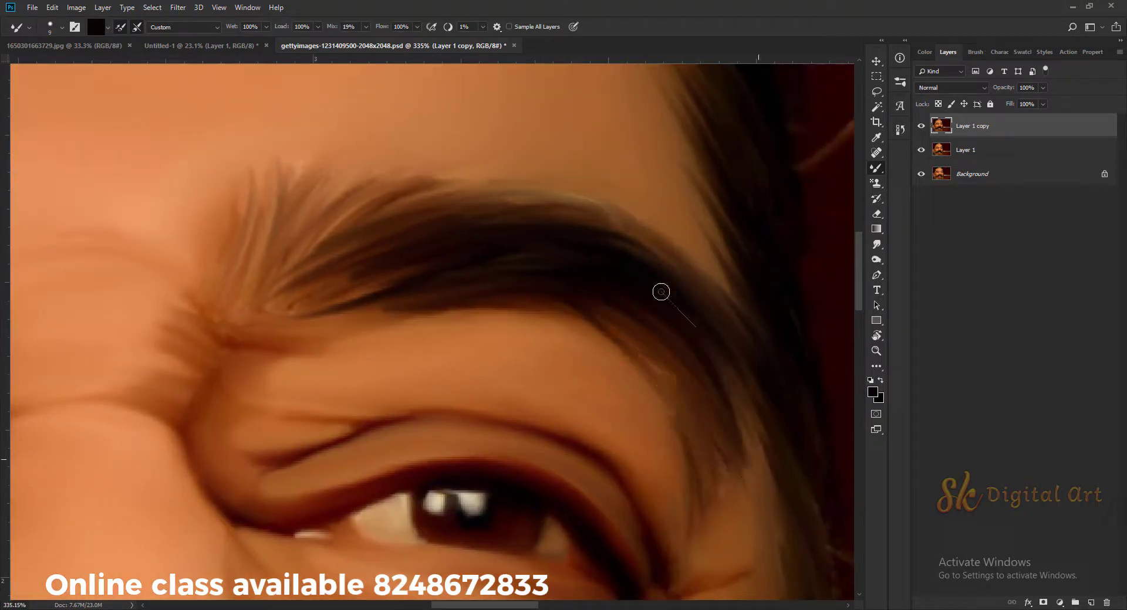
Paint dark strokes along the other eyebrow's tail and thicken the brow
scroll(474, 217, left, 5)
scroll(515, 241, left, 5)
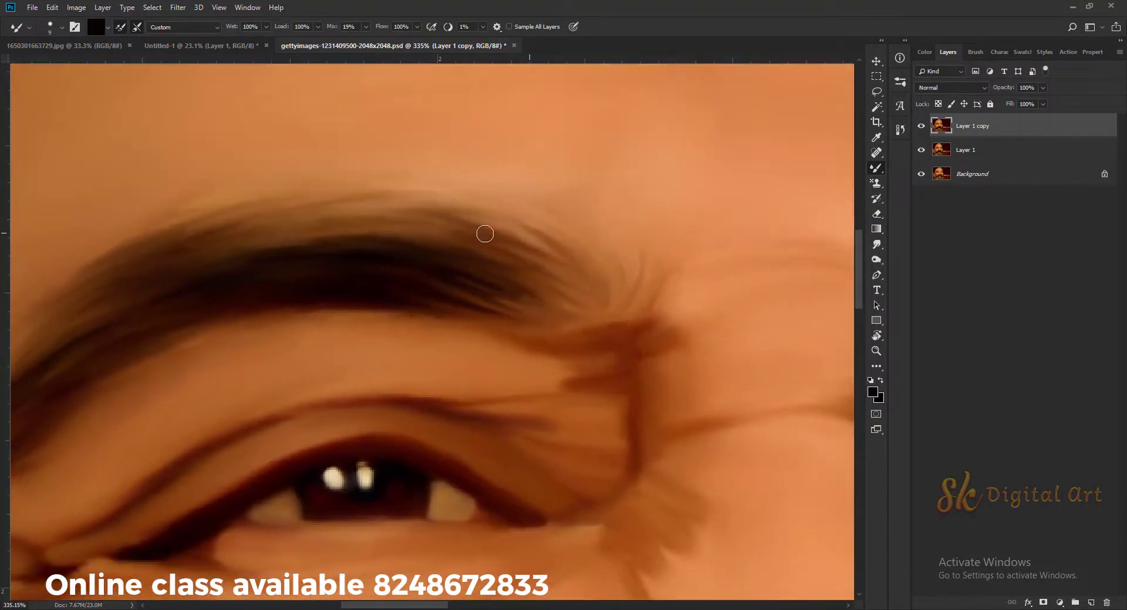
scroll(589, 328, left, 4)
drag(321, 363, 162, 469)
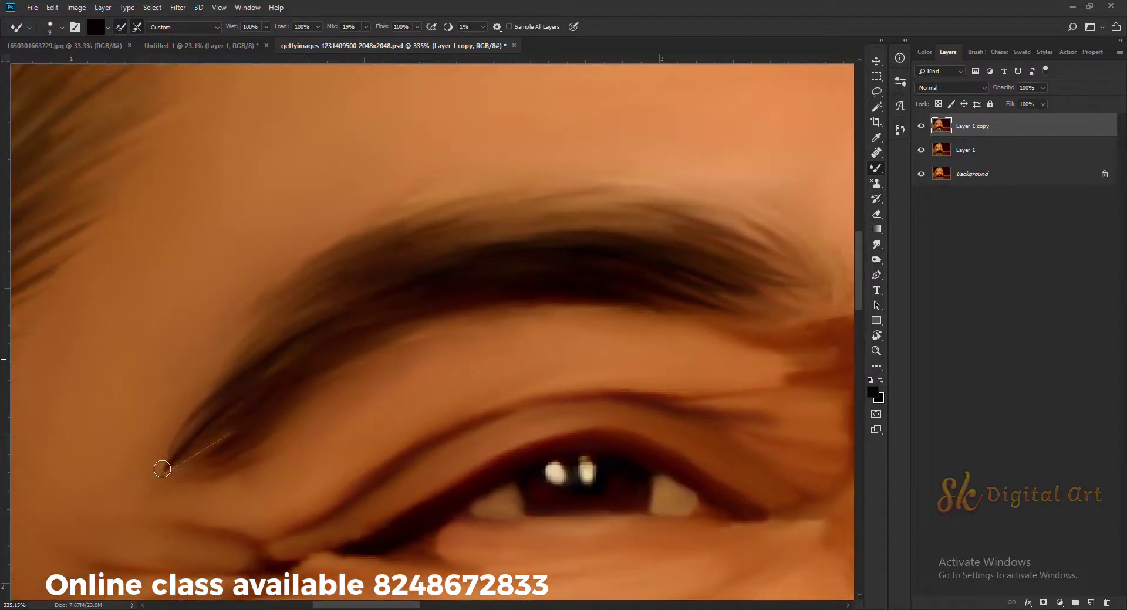
mouse_move(246, 333)
mouse_down()
mouse_move(269, 337)
mouse_move(523, 211)
mouse_move(538, 239)
mouse_move(654, 264)
mouse_up()
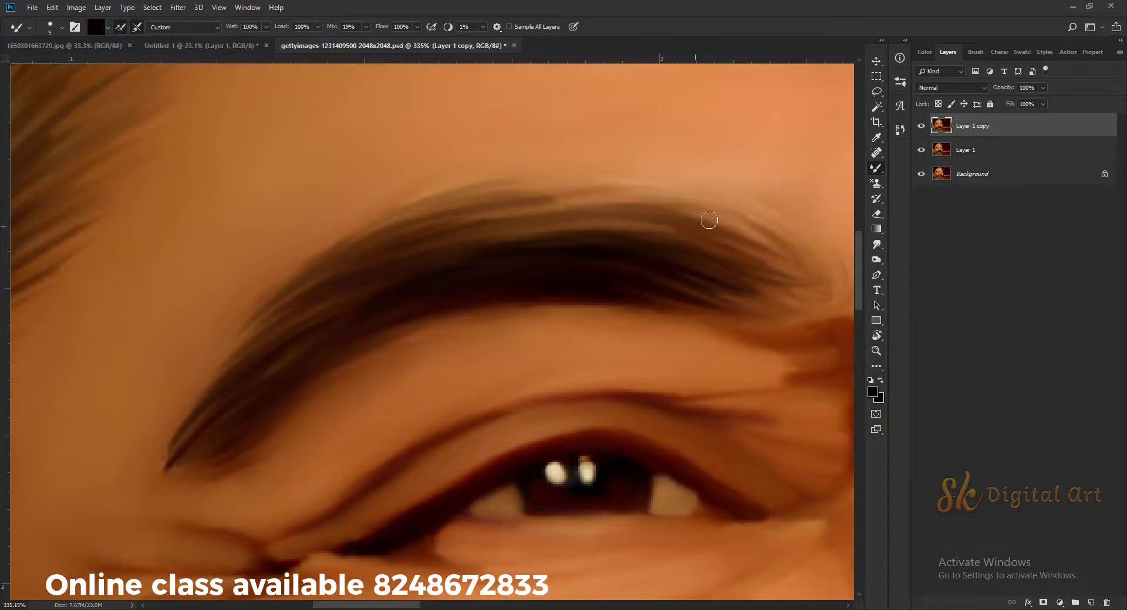
scroll(423, 256, down, 5)
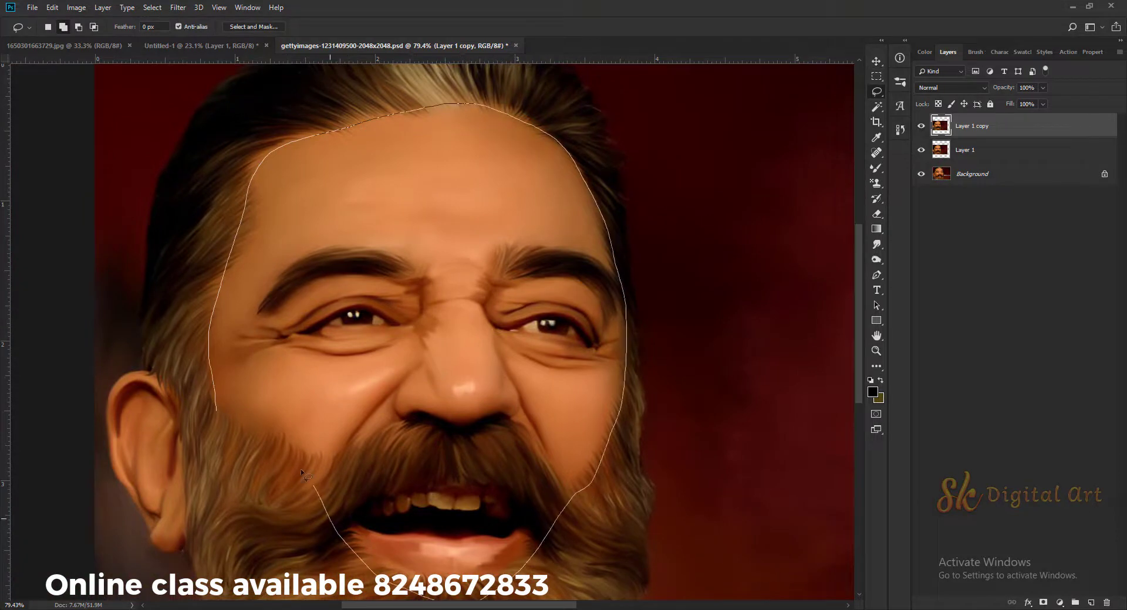
Feather the face-and-ear selection by 20 px and shift its colour balance toward yellow
key(shift+F6)
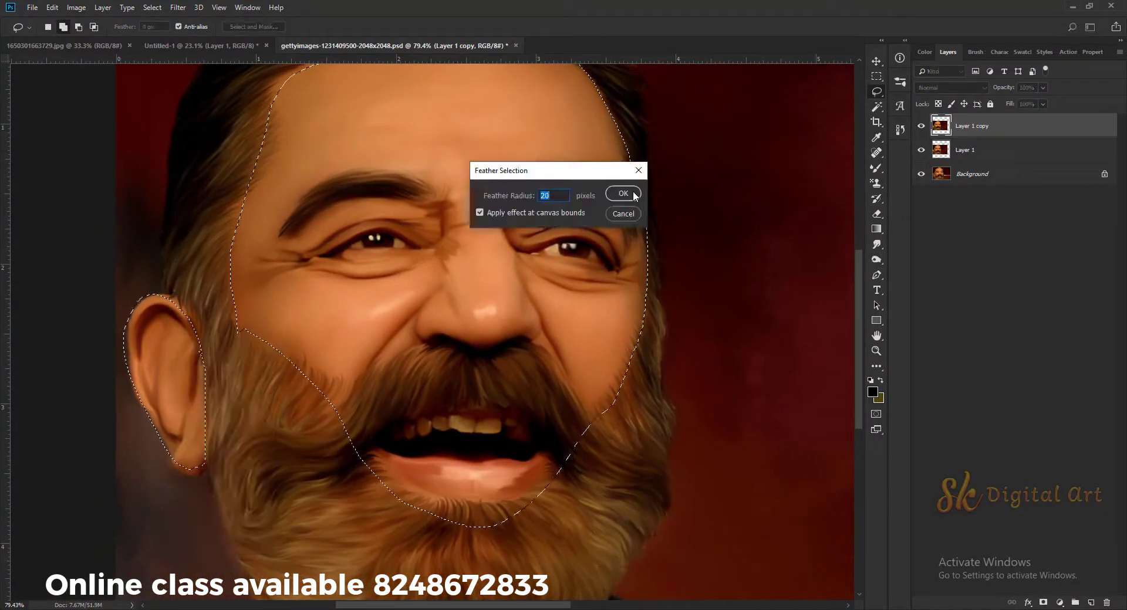
click(631, 194)
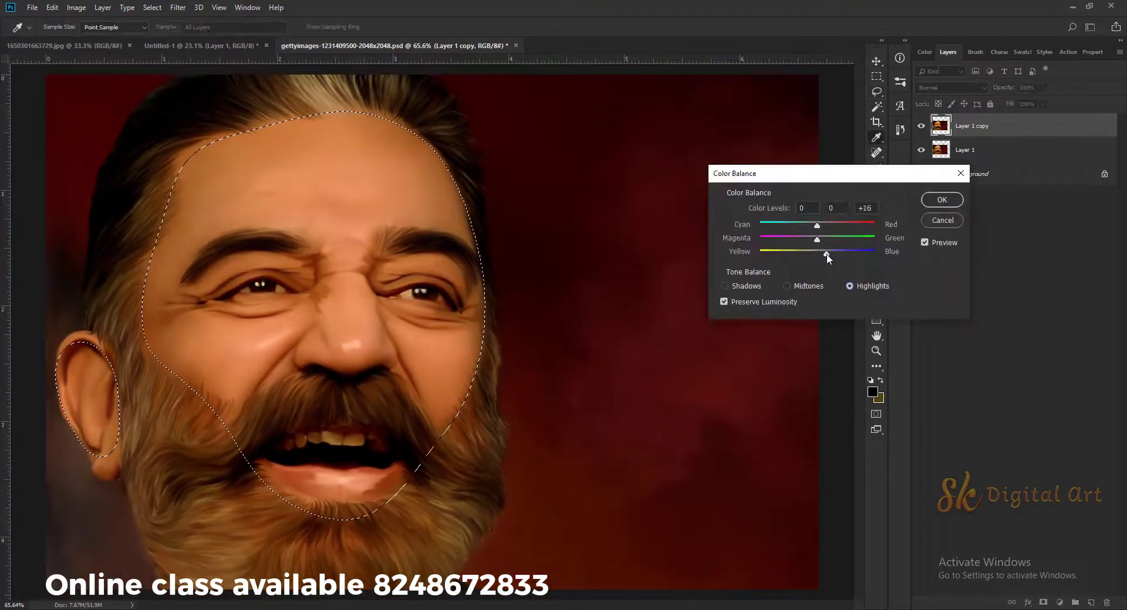
drag(826, 254, 815, 254)
key(ctrl+2)
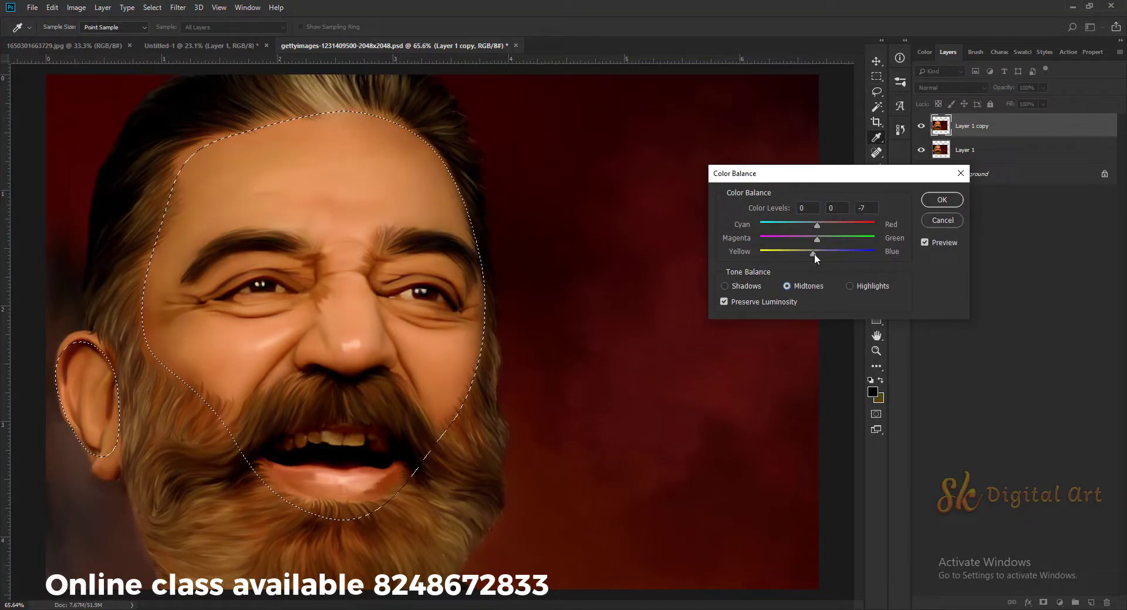
key(Return)
key(l)
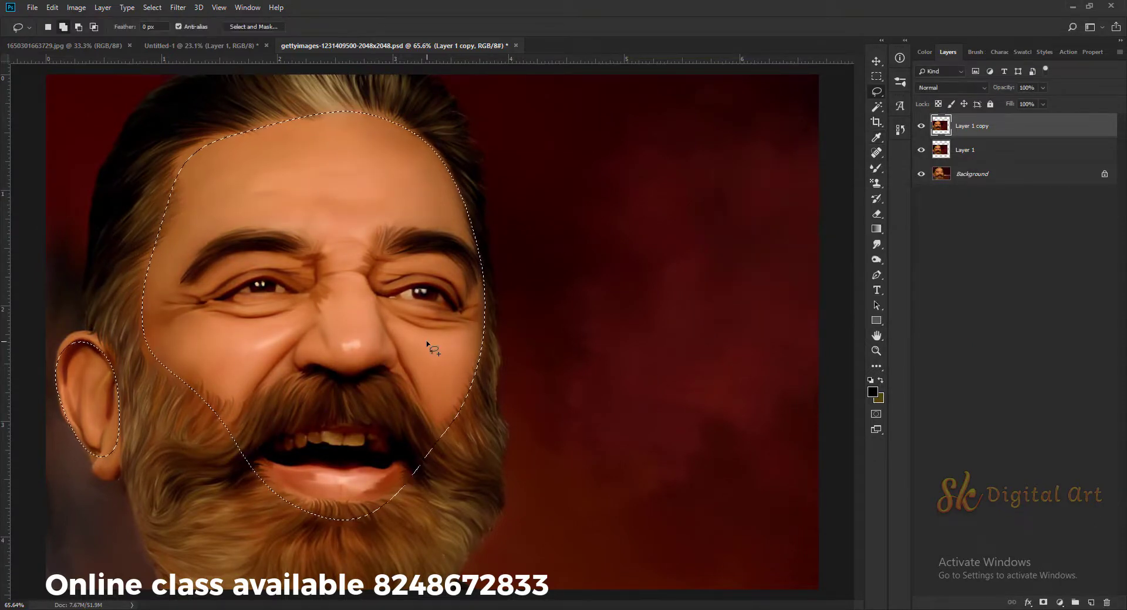
Add a masked Color Balance layer with Highlights Blue at +51 and refine the mask edge
click(1060, 603)
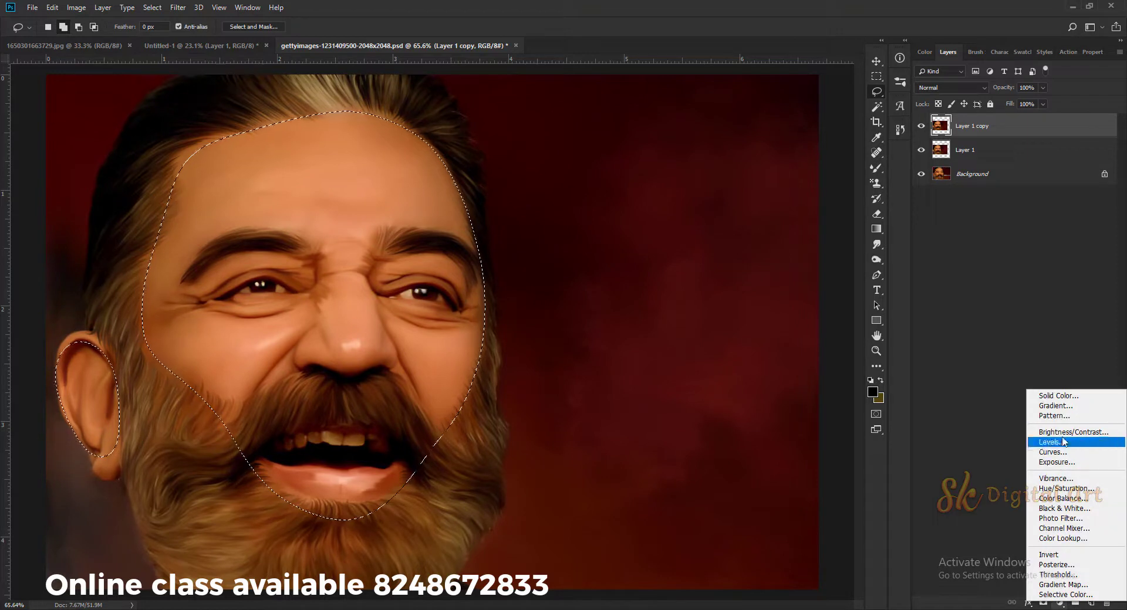
click(567, 311)
click(1060, 602)
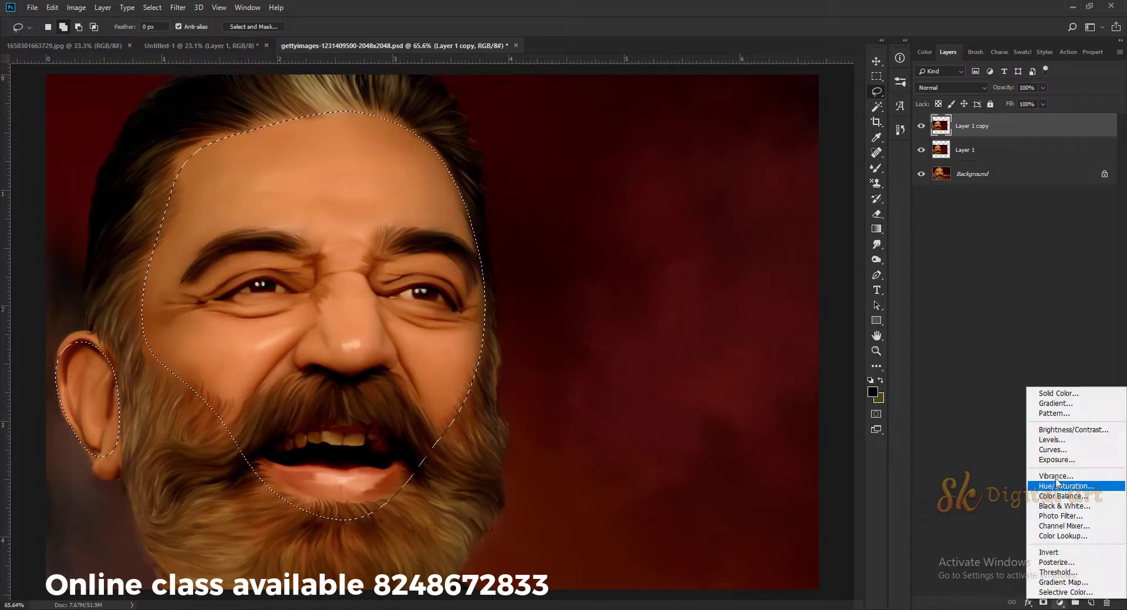
click(1059, 496)
click(1024, 91)
click(963, 117)
drag(998, 157, 1038, 159)
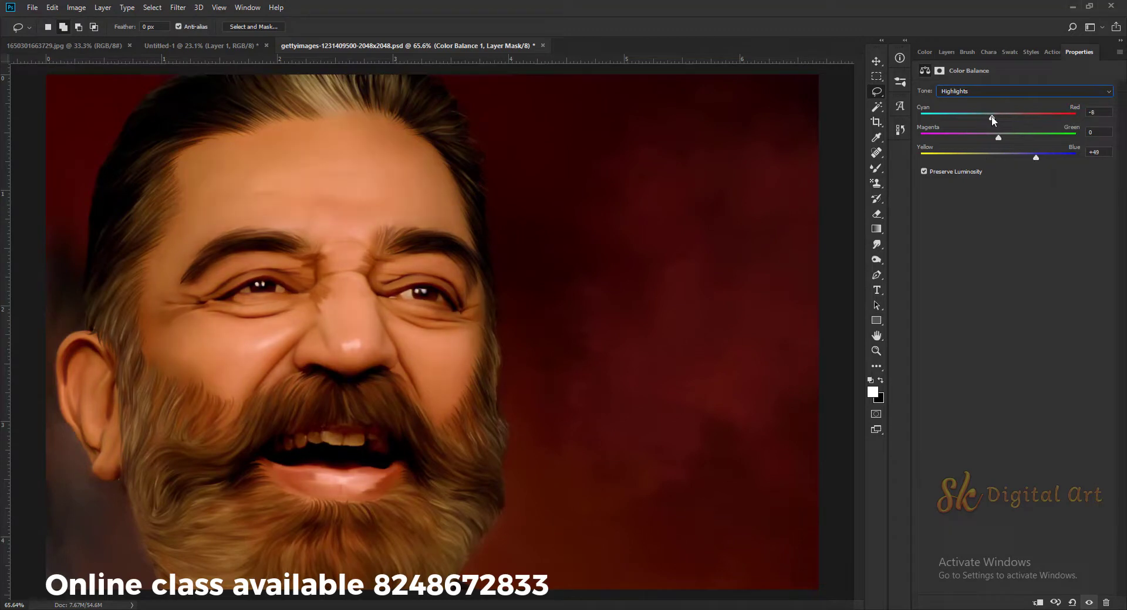
key(ctrl+alt+r)
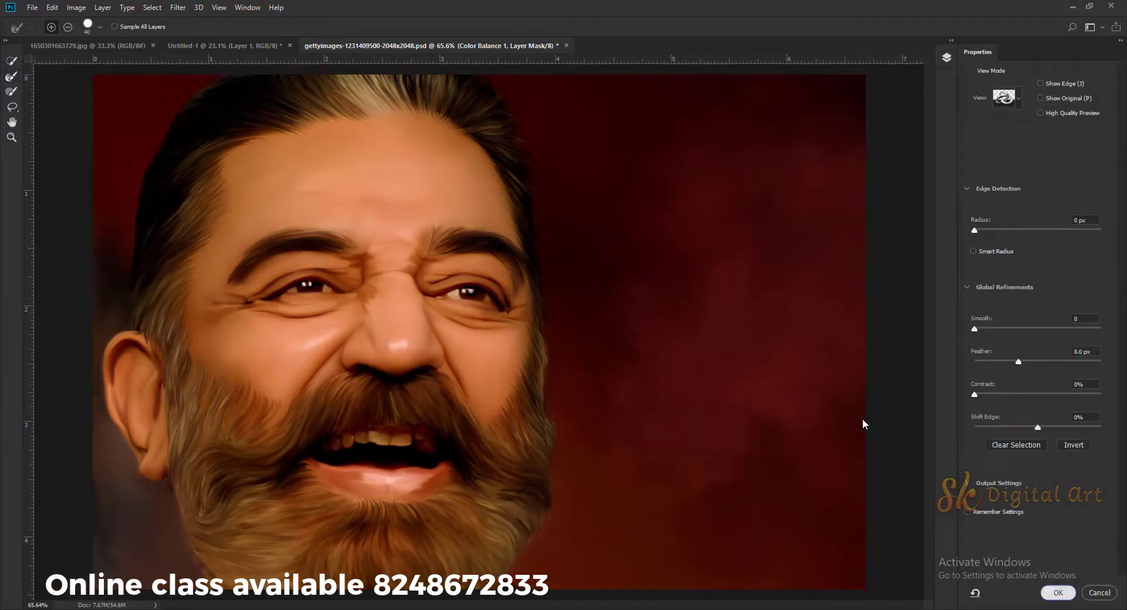
click(1058, 593)
Apply an Exposure adjustment of +0.38 to Layer 1 copy
click(965, 146)
click(76, 7)
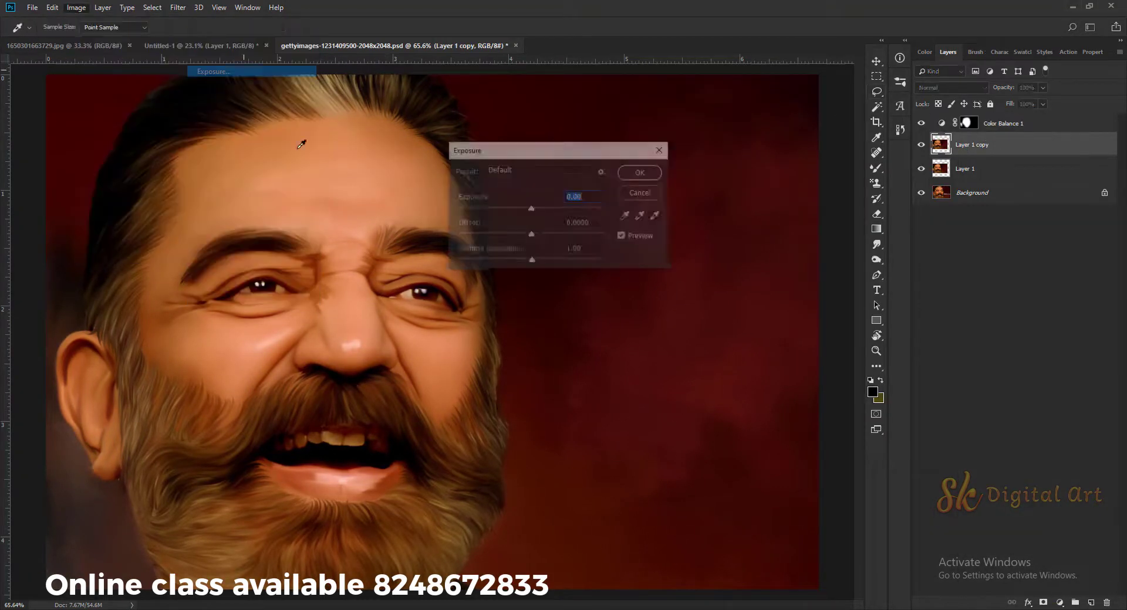
click(247, 71)
click(627, 216)
click(274, 336)
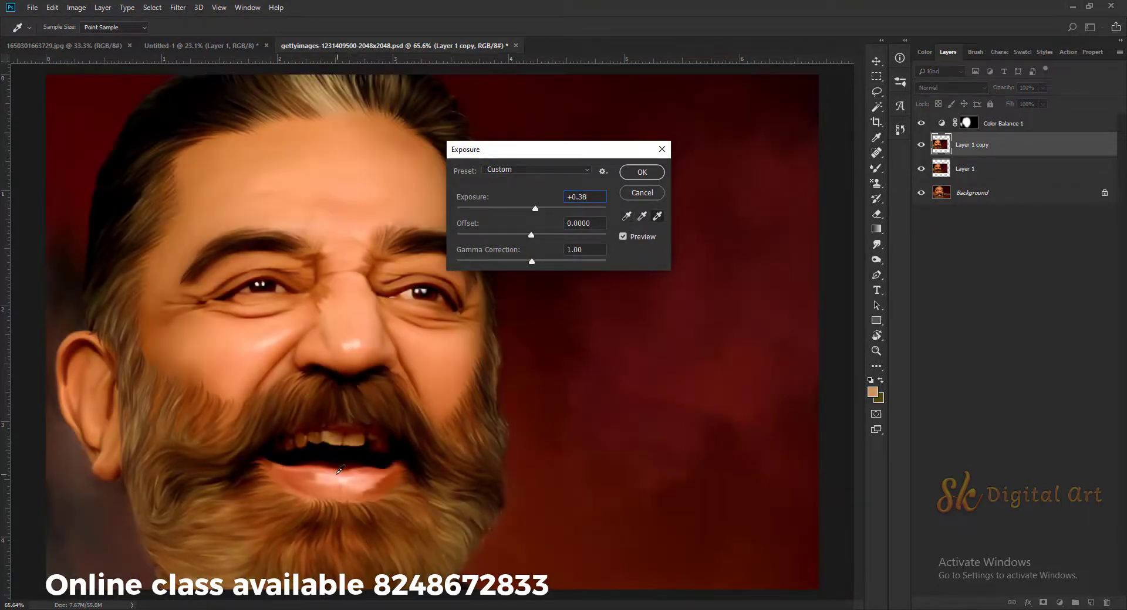
click(623, 236)
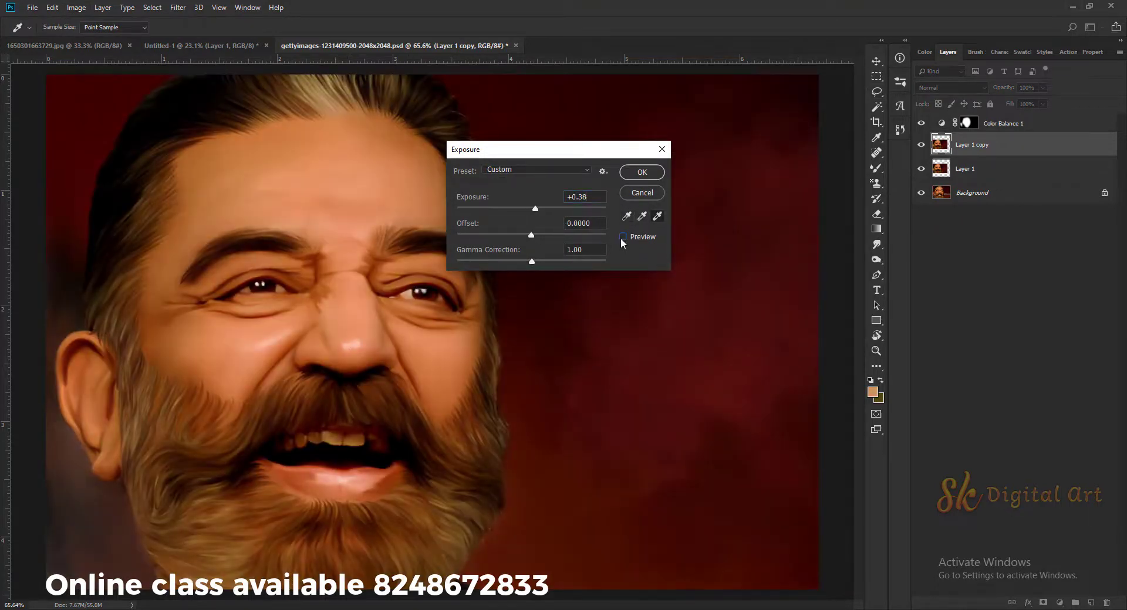
click(642, 172)
scroll(543, 278, down, 3)
scroll(544, 279, up, 2)
scroll(343, 318, up, 3)
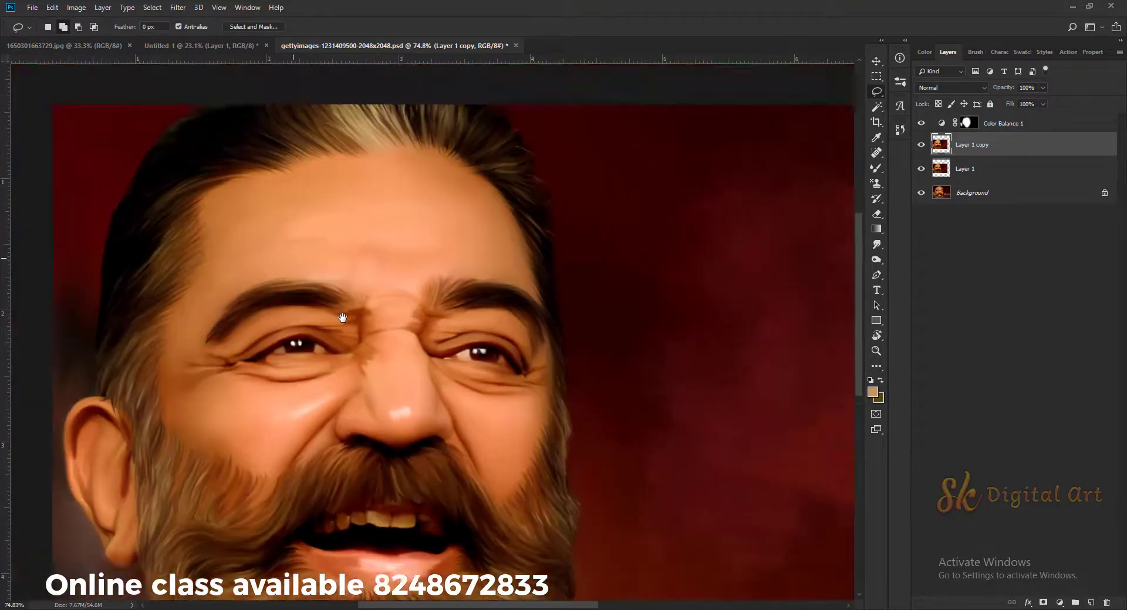
scroll(343, 318, down, 1)
scroll(328, 337, down, 2)
scroll(314, 357, up, 2)
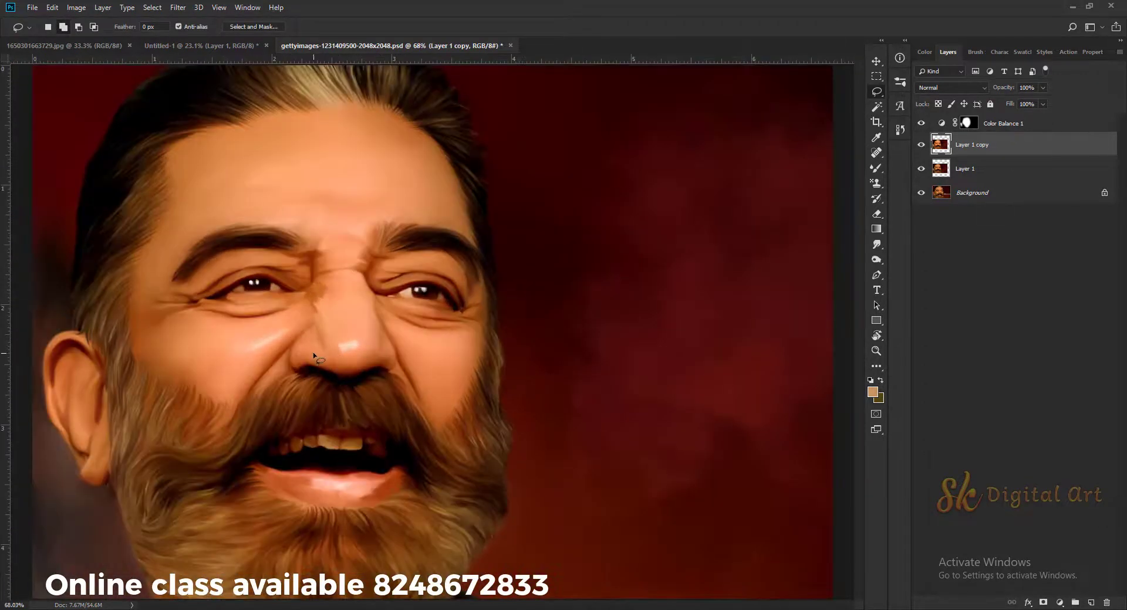
Add a second Color Balance layer targeting highlights above Color Balance 1, then zoom out
click(998, 123)
click(1059, 603)
click(1041, 493)
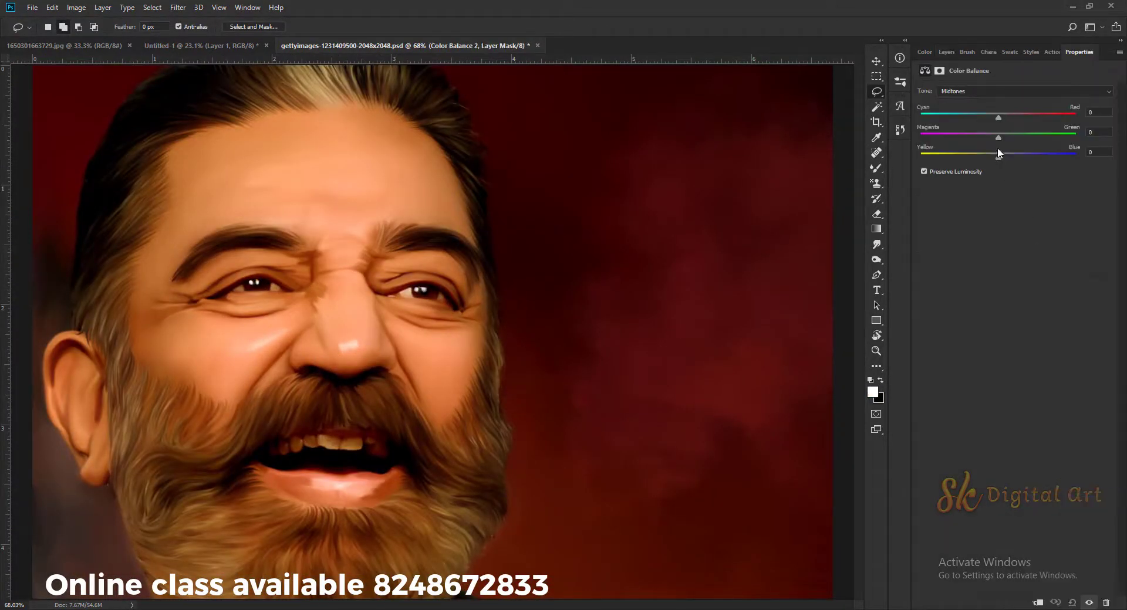
click(1024, 91)
click(957, 120)
click(947, 51)
key(ctrl+minus)
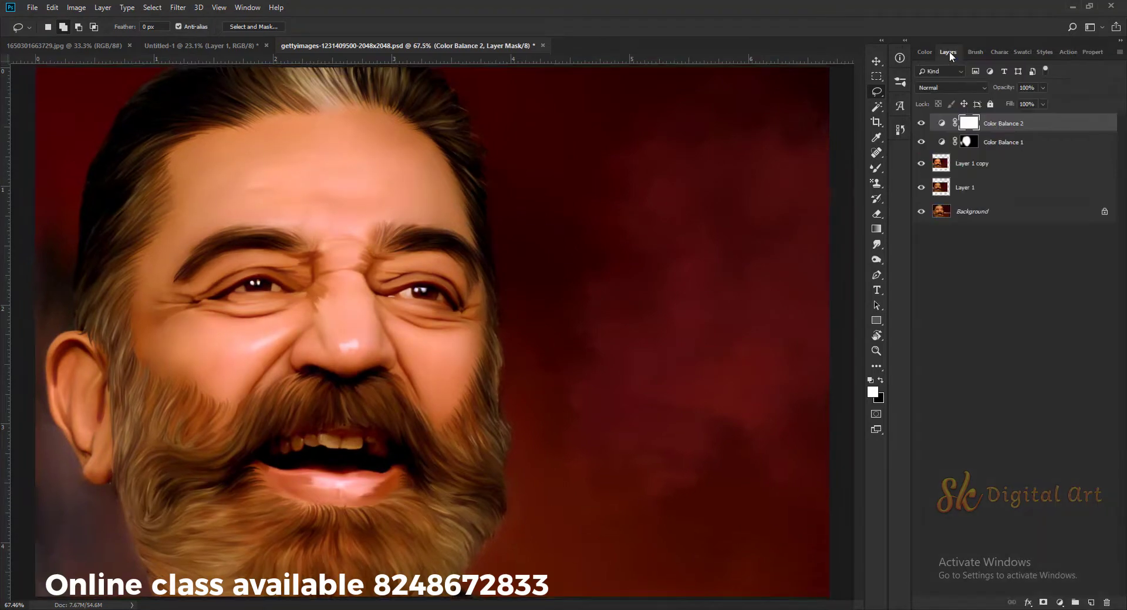
key(ctrl+minus)
key(ctrl+minus)
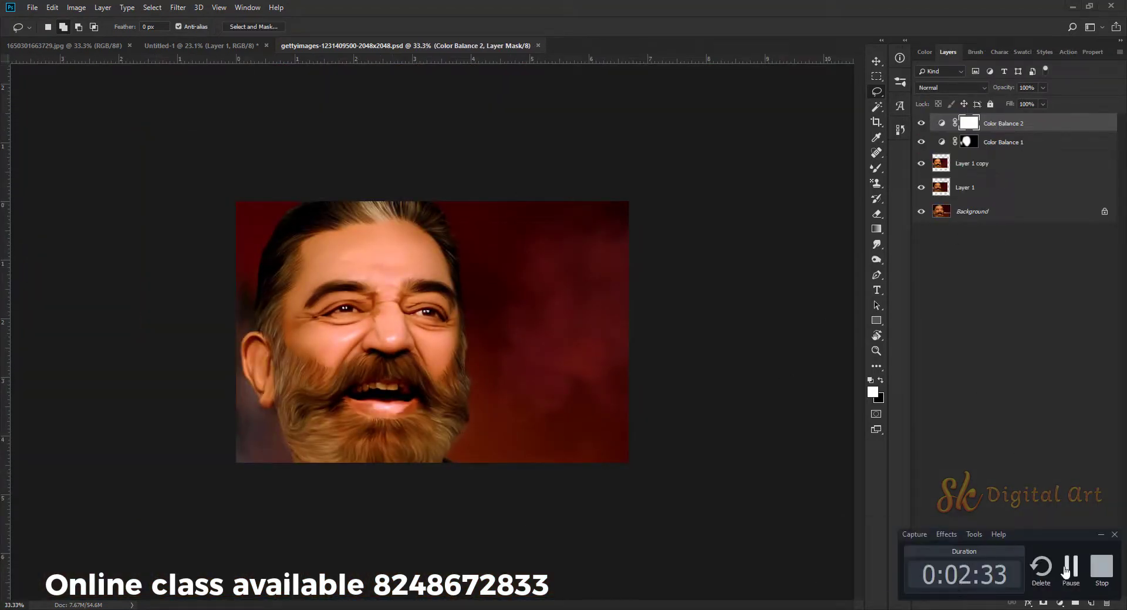
Paint light hair strands into the beard curls below the ear
scroll(493, 219, up, 3)
scroll(493, 219, up, 3)
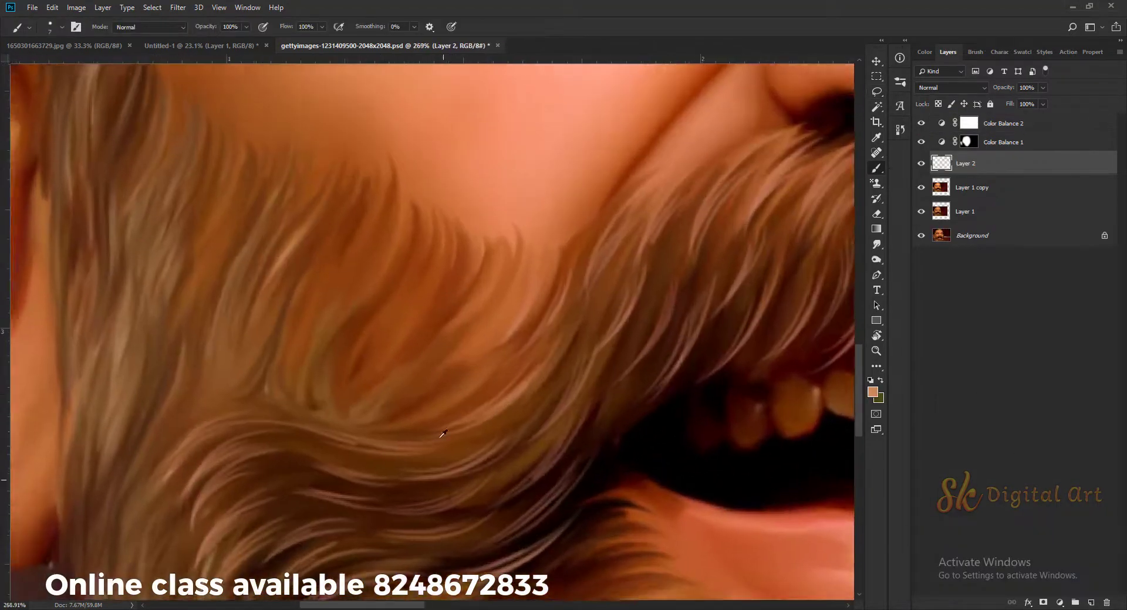
scroll(493, 219, up, 3)
scroll(490, 305, down, 2)
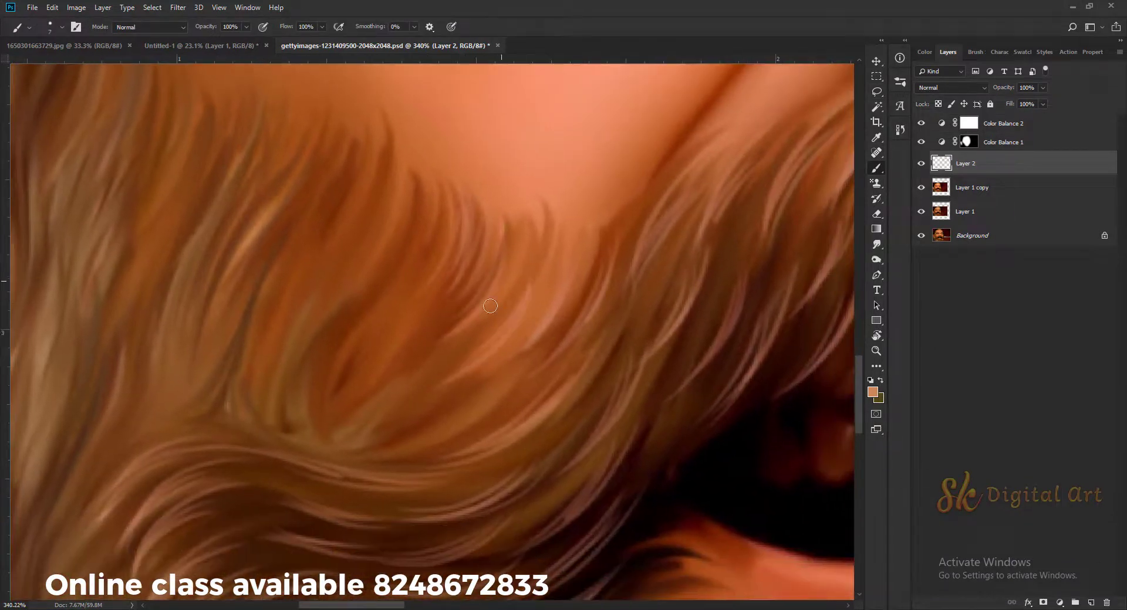
scroll(543, 284, left, 3)
scroll(504, 293, up, 1)
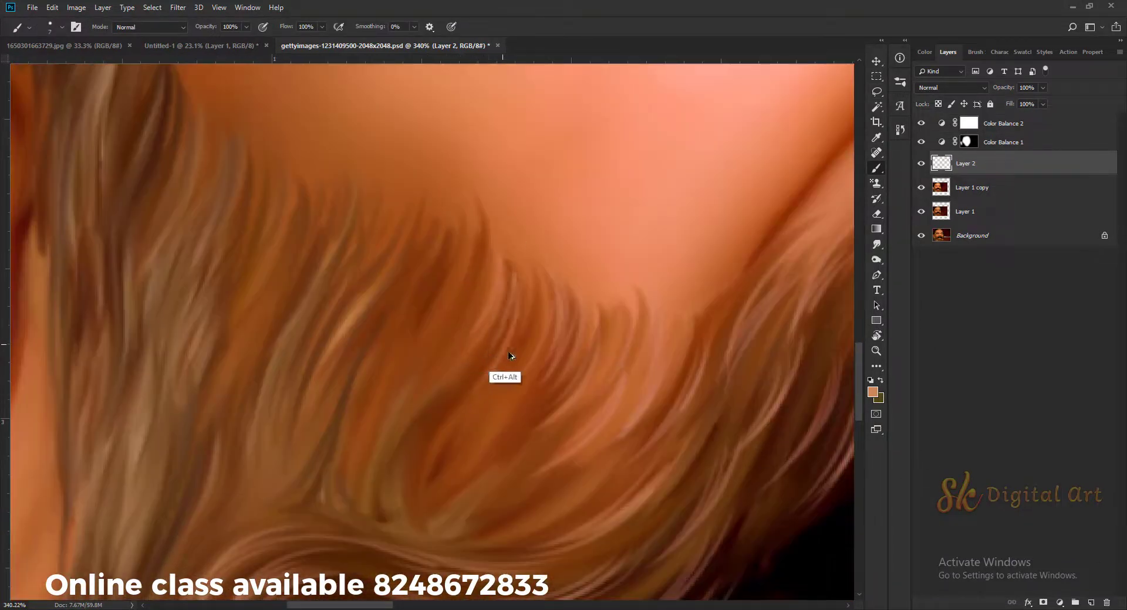
drag(443, 404, 496, 294)
drag(431, 330, 415, 385)
drag(382, 329, 405, 413)
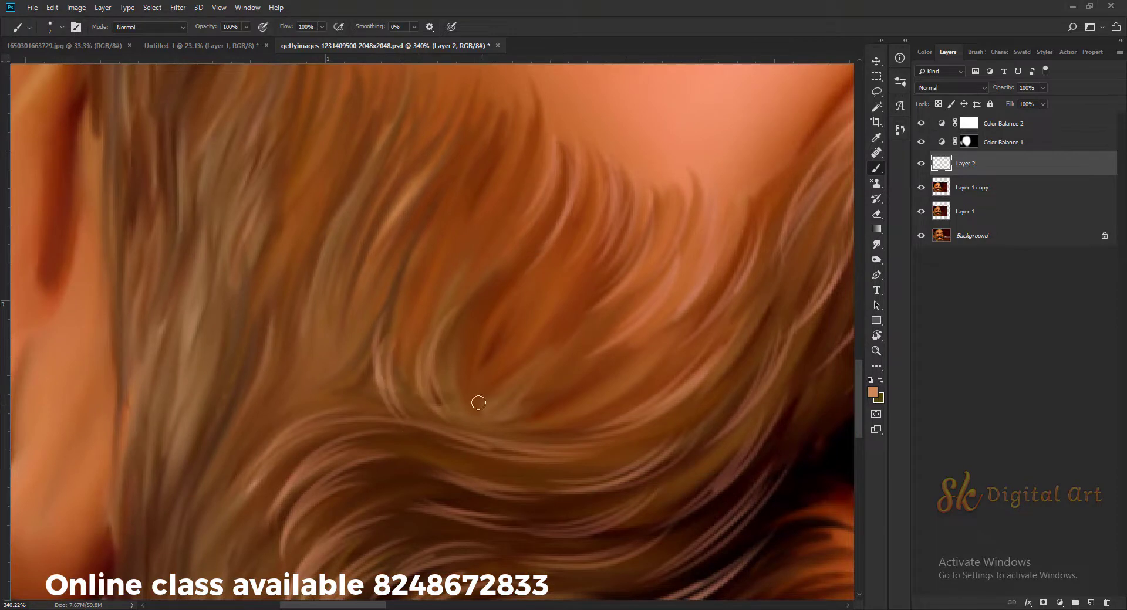
mouse_move(528, 320)
mouse_down()
mouse_move(549, 381)
mouse_move(516, 320)
mouse_up()
drag(528, 370, 543, 273)
Add fine light strands along the beard edge up toward the hairline and ear
scroll(503, 364, up, 3)
drag(528, 311, 496, 200)
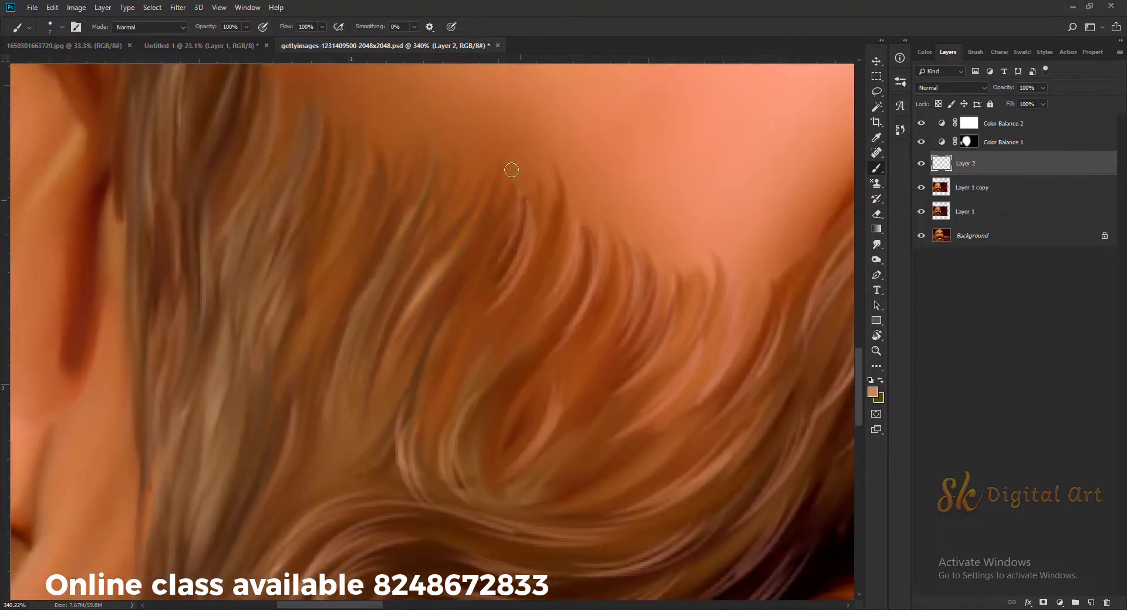
drag(522, 340, 544, 204)
scroll(536, 213, up, 2)
scroll(565, 222, left, 2)
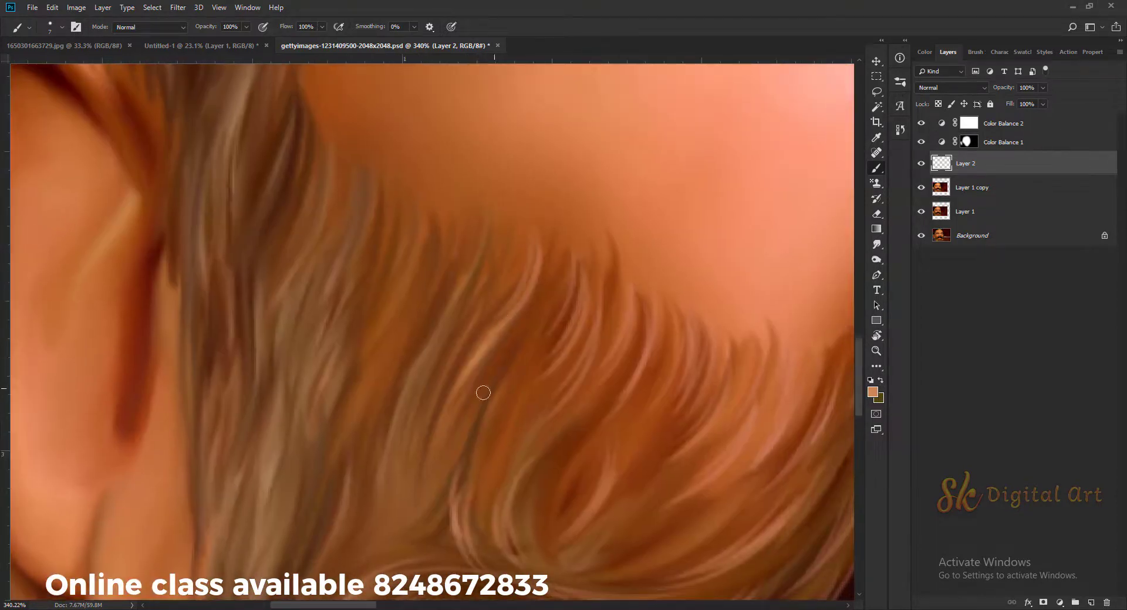
scroll(460, 399, up, 1)
scroll(481, 387, up, 1)
scroll(511, 293, left, 4)
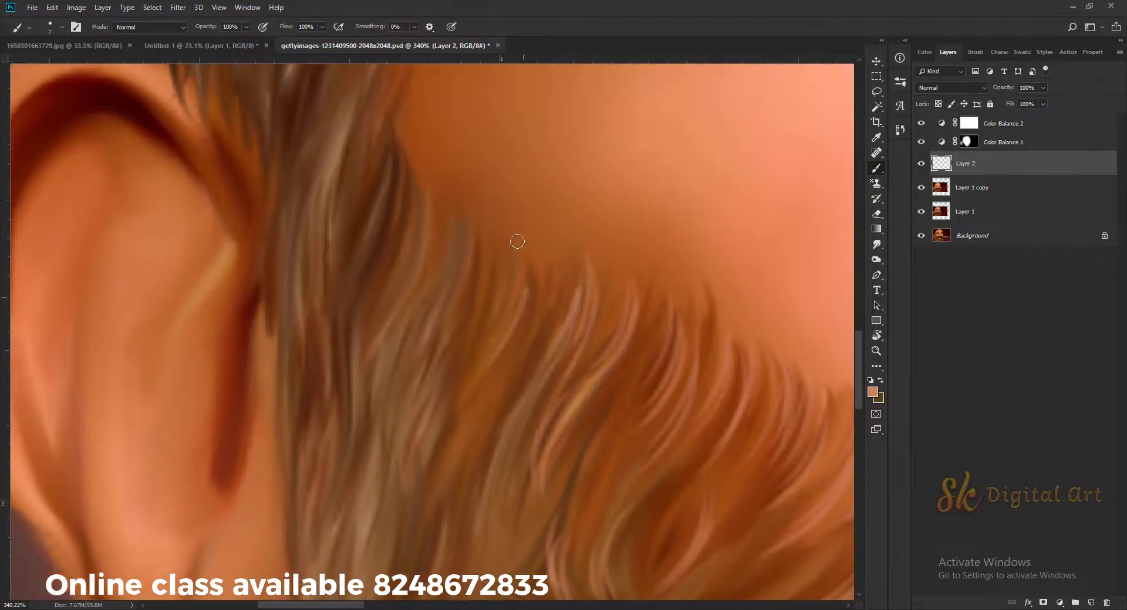
scroll(486, 294, down, 5)
scroll(483, 370, up, 5)
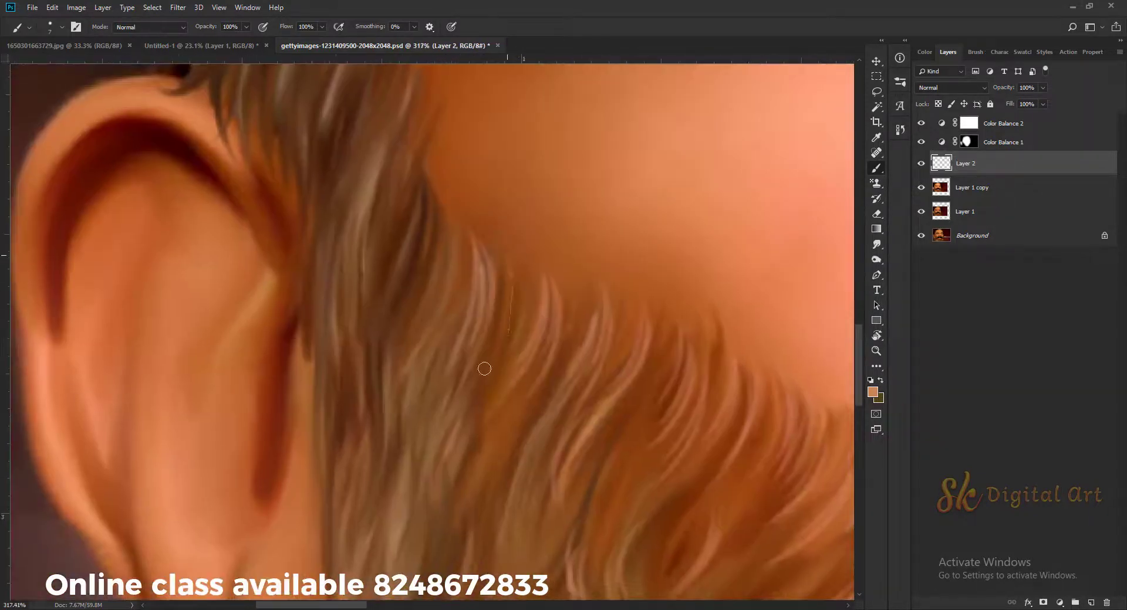
drag(476, 469, 498, 376)
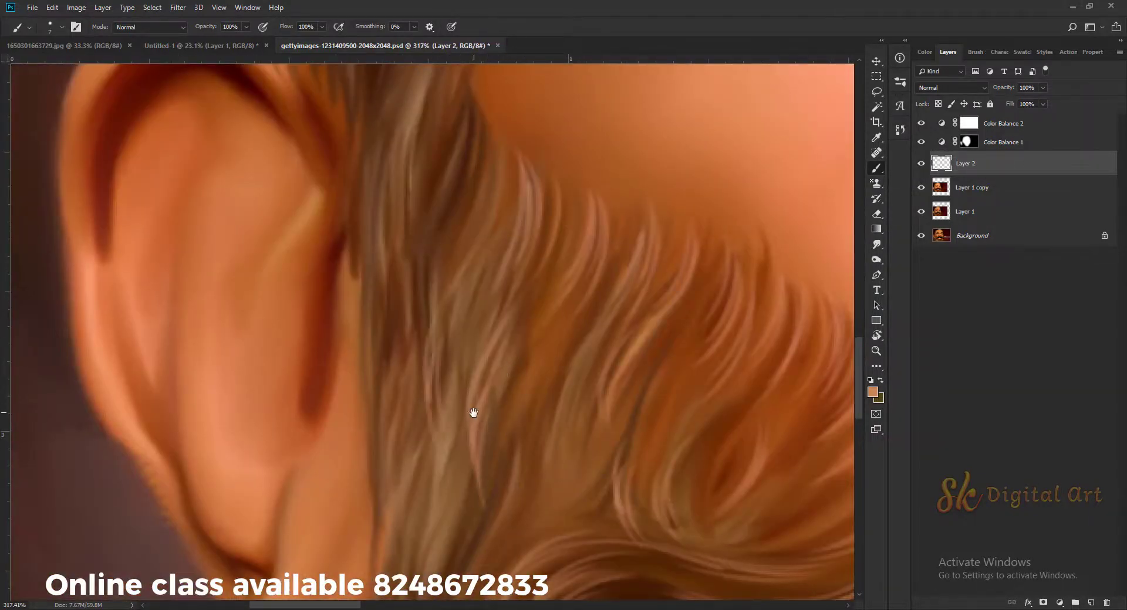
Paint a thin strand at the beard's edge and a new curved strand
scroll(473, 410, down, 3)
scroll(505, 353, down, 2)
scroll(493, 328, down, 2)
scroll(501, 299, left, 1)
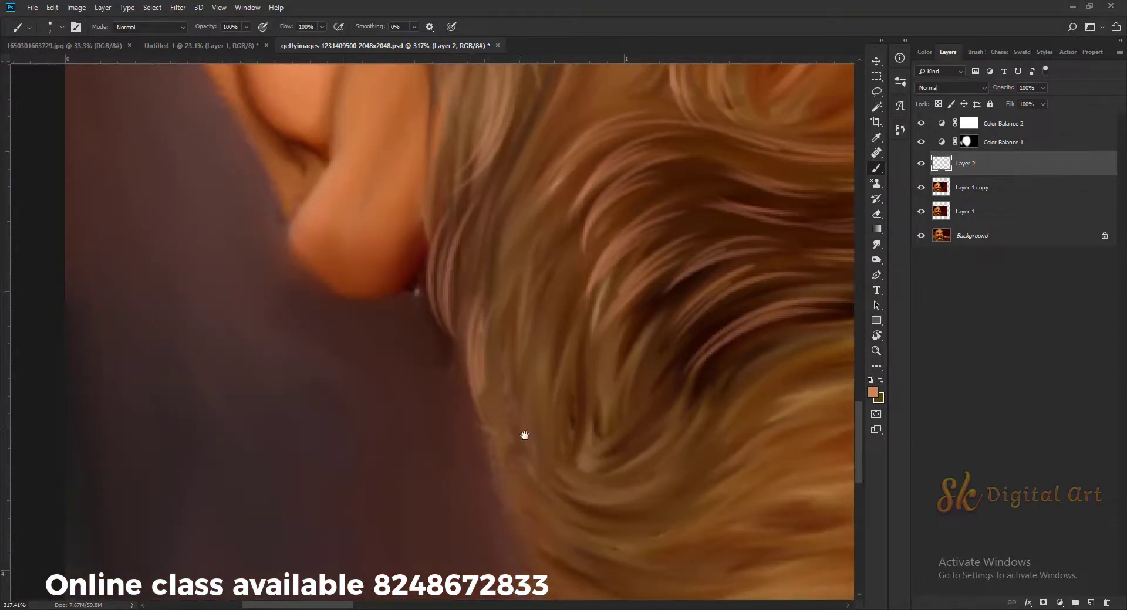
scroll(522, 438, down, 3)
scroll(478, 211, down, 2)
scroll(473, 277, down, 2)
scroll(454, 299, right, 1)
scroll(455, 298, down, 2)
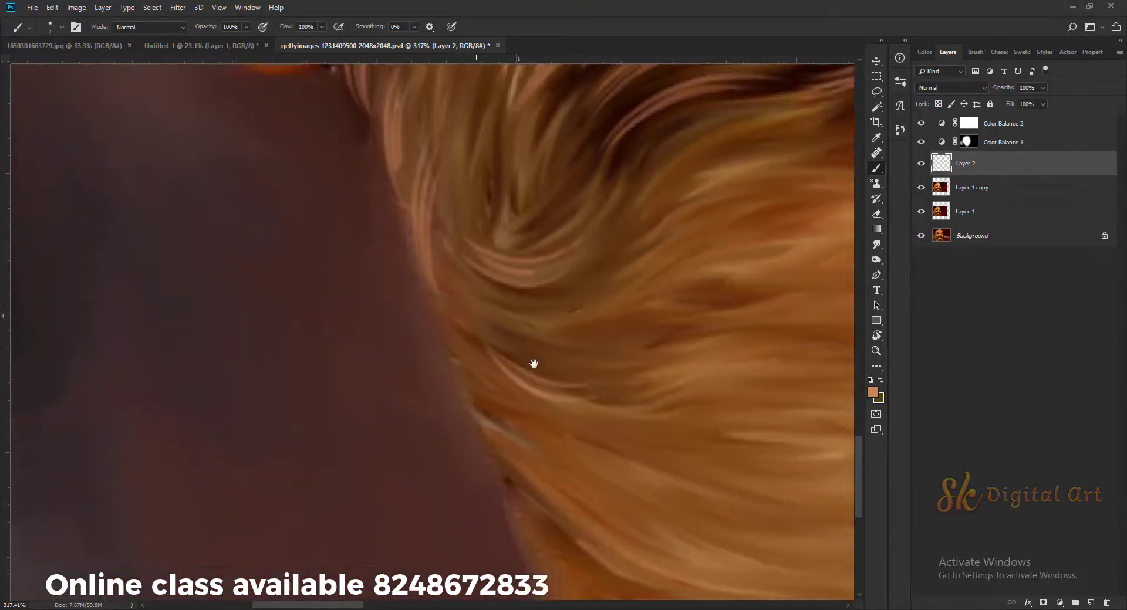
scroll(608, 334, down, 1)
drag(534, 350, 578, 351)
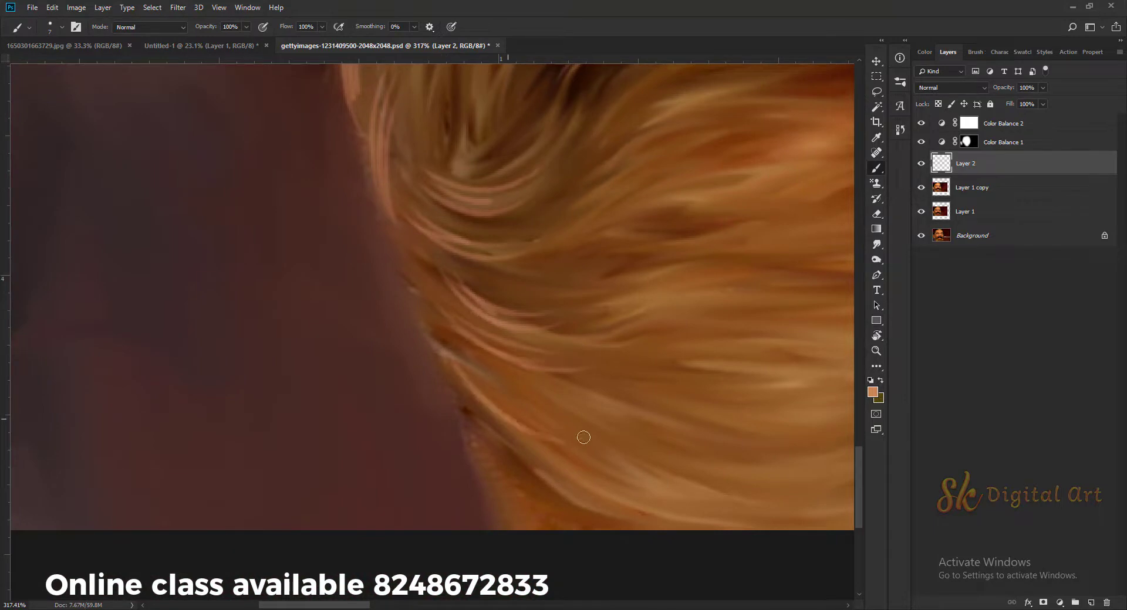
scroll(529, 352, down, 1)
scroll(528, 352, right, 1)
drag(491, 175, 645, 216)
Pan and rotate the view to follow the hair direction
scroll(604, 189, right, 10)
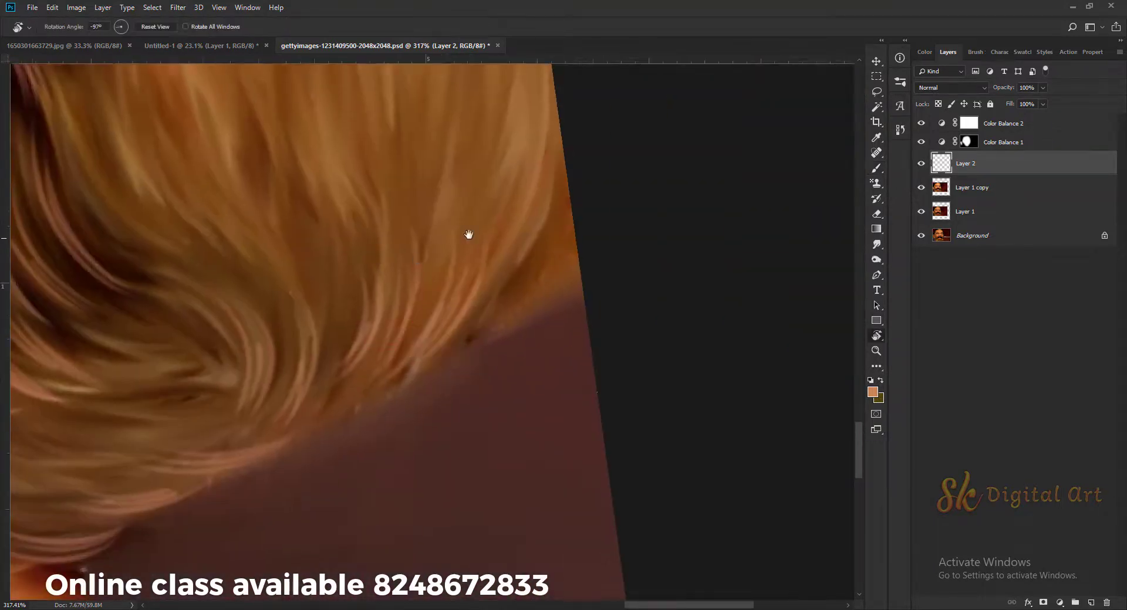
scroll(468, 234, up, 3)
scroll(527, 301, up, 2)
scroll(528, 301, left, 1)
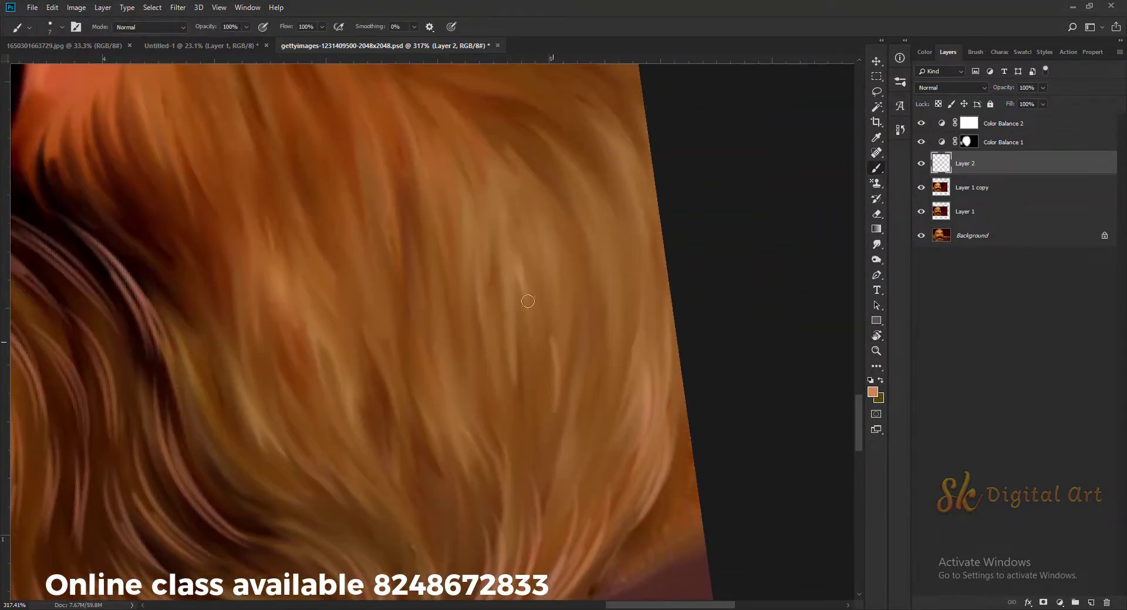
scroll(626, 334, down, 3)
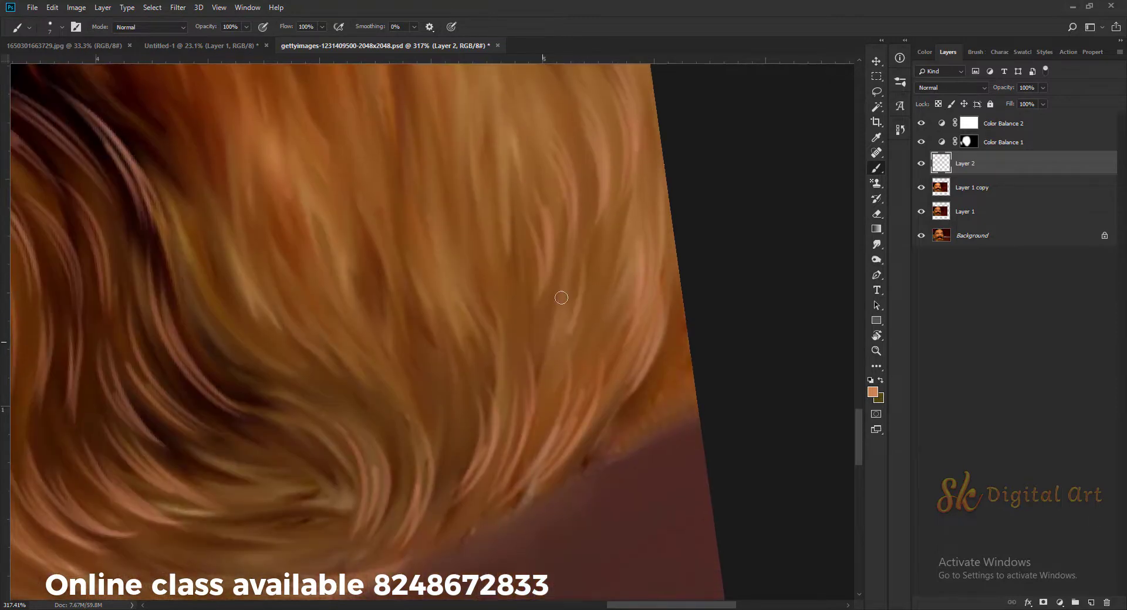
scroll(525, 310, down, 2)
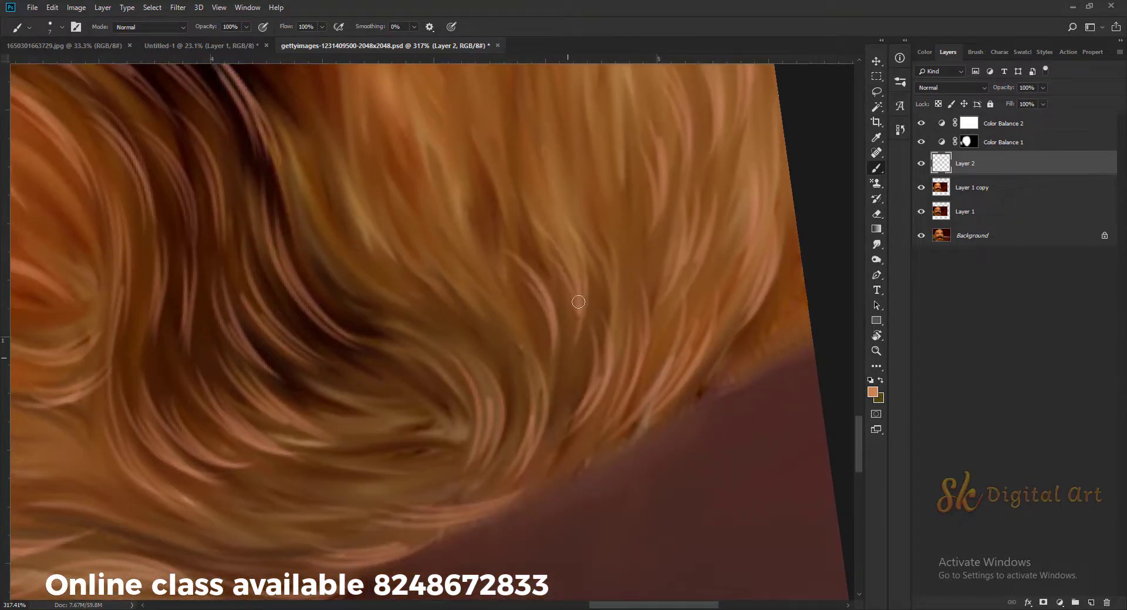
scroll(540, 360, down, 3)
drag(646, 176, 621, 201)
scroll(510, 306, up, 3)
Select Layer 1 copy, rotate the view, and paint a thin pinkish hair strand
key(v)
click(604, 296)
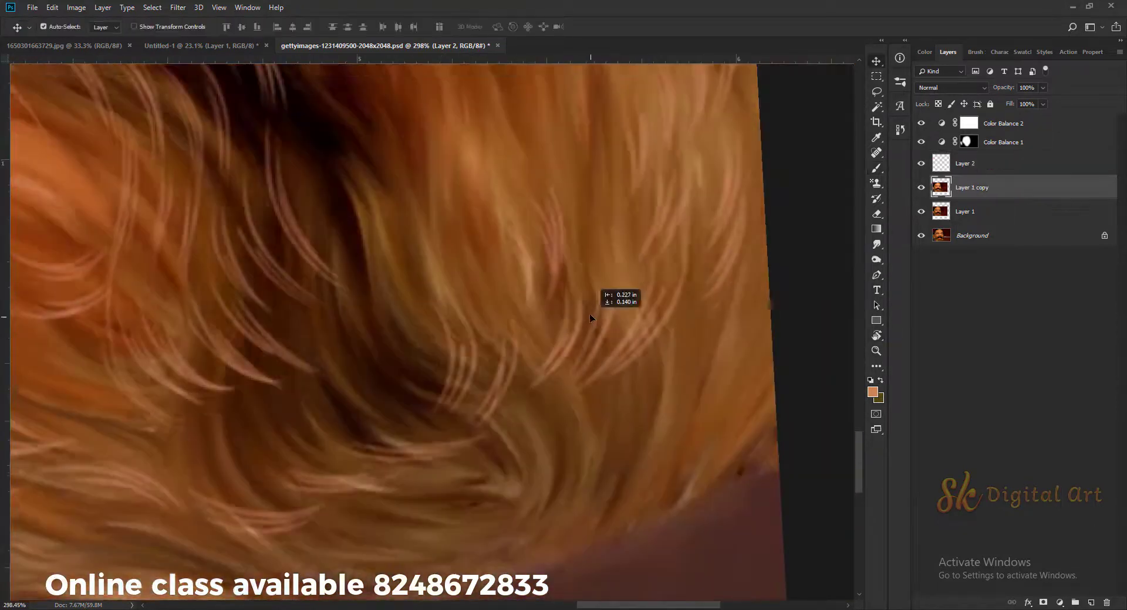
key(r)
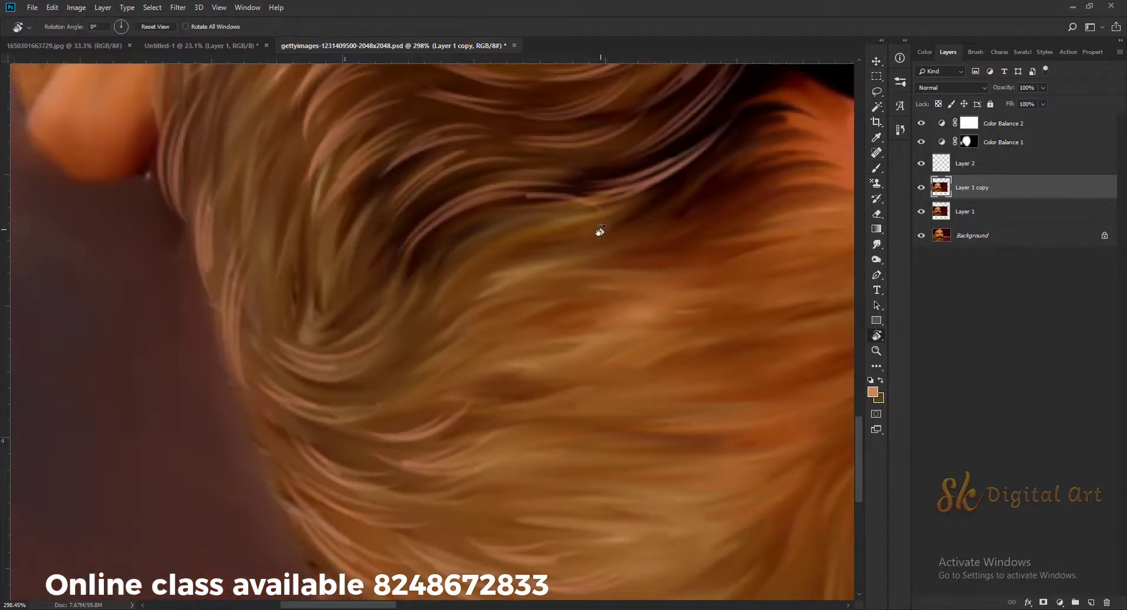
drag(599, 231, 526, 222)
key(b)
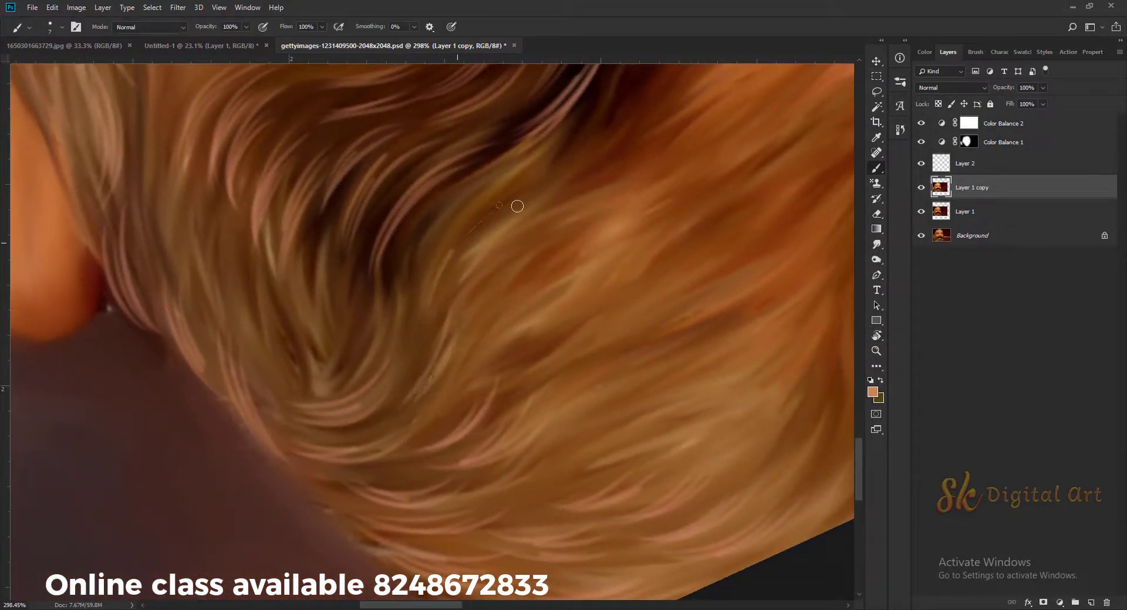
drag(456, 228, 445, 258)
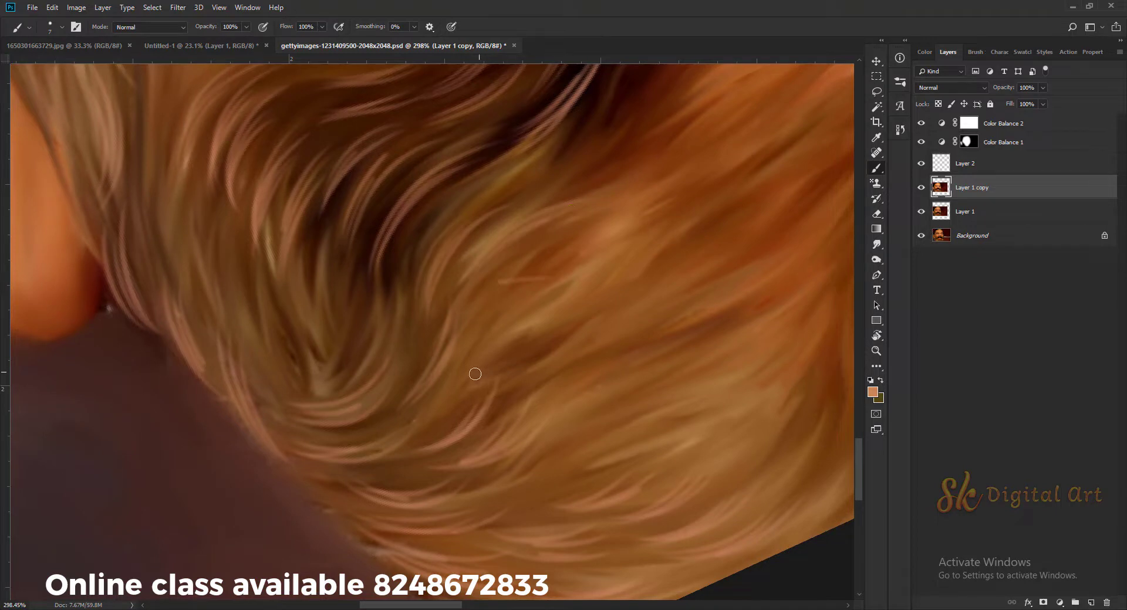
Paint a tiny light strand, then rotate the view diagonally along the beard
scroll(539, 349, down, 1)
scroll(528, 341, down, 1)
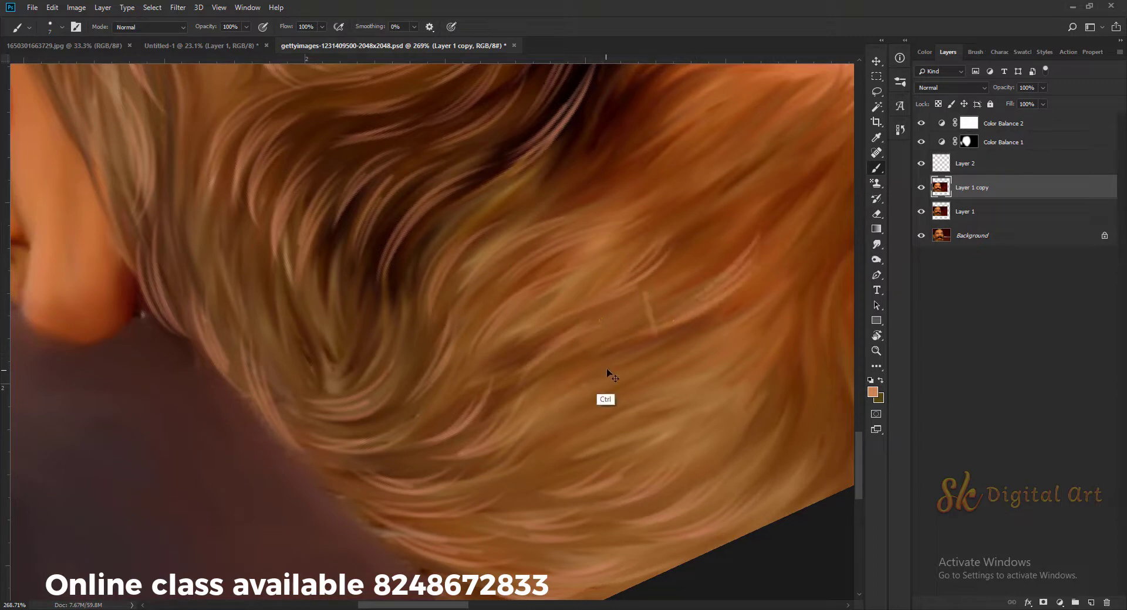
drag(607, 370, 524, 323)
drag(742, 231, 746, 224)
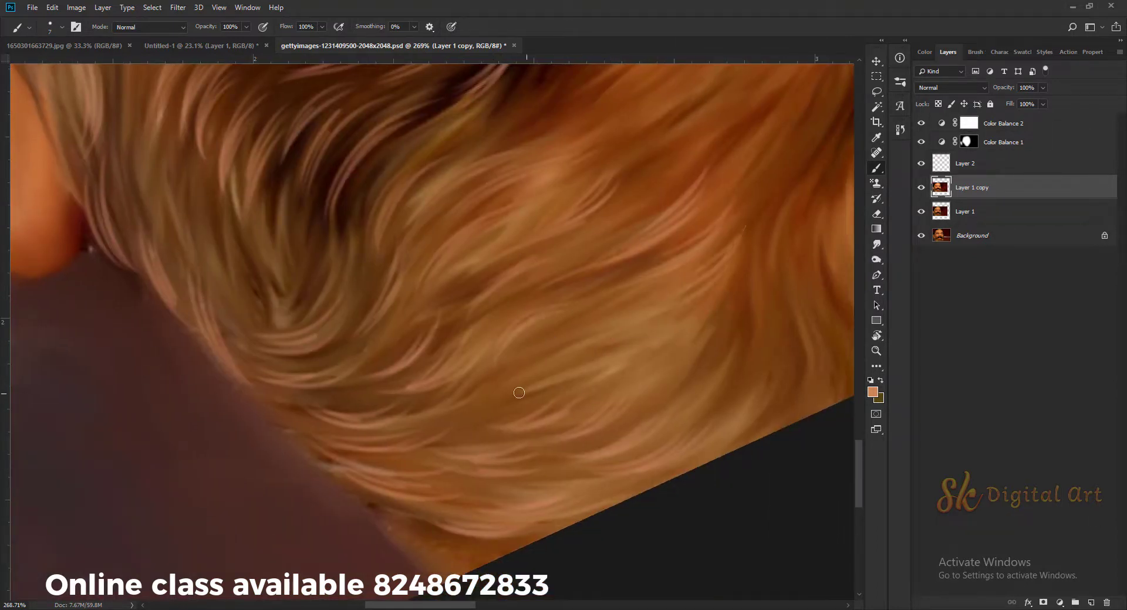
key(r)
scroll(587, 353, down, 5)
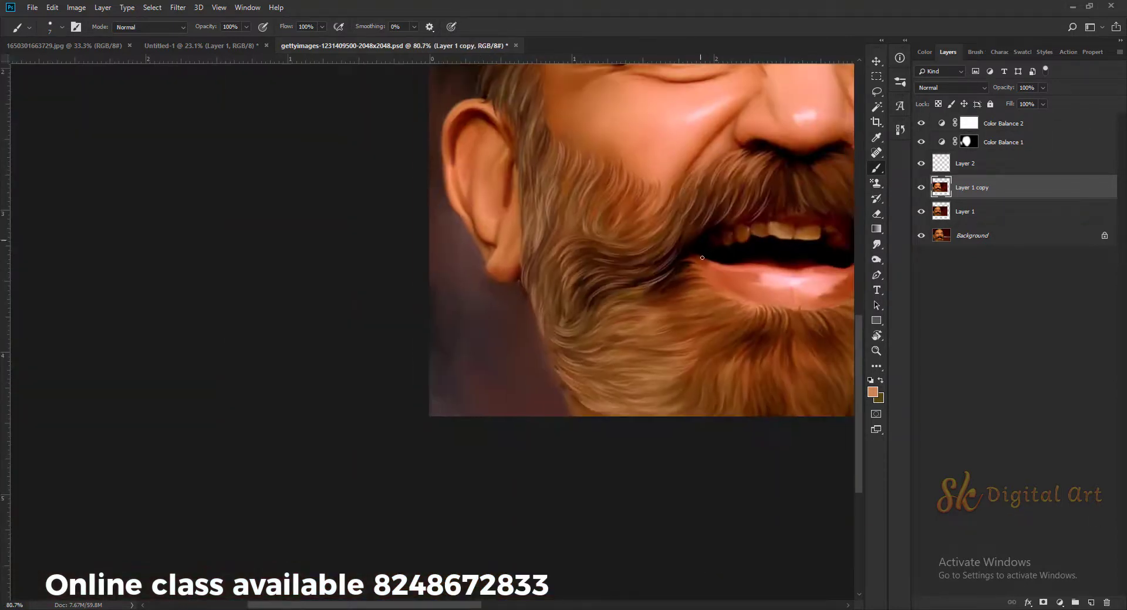
scroll(507, 329, up, 5)
mouse_move(529, 151)
mouse_down()
mouse_move(568, 222)
mouse_move(411, 200)
mouse_up()
key(b)
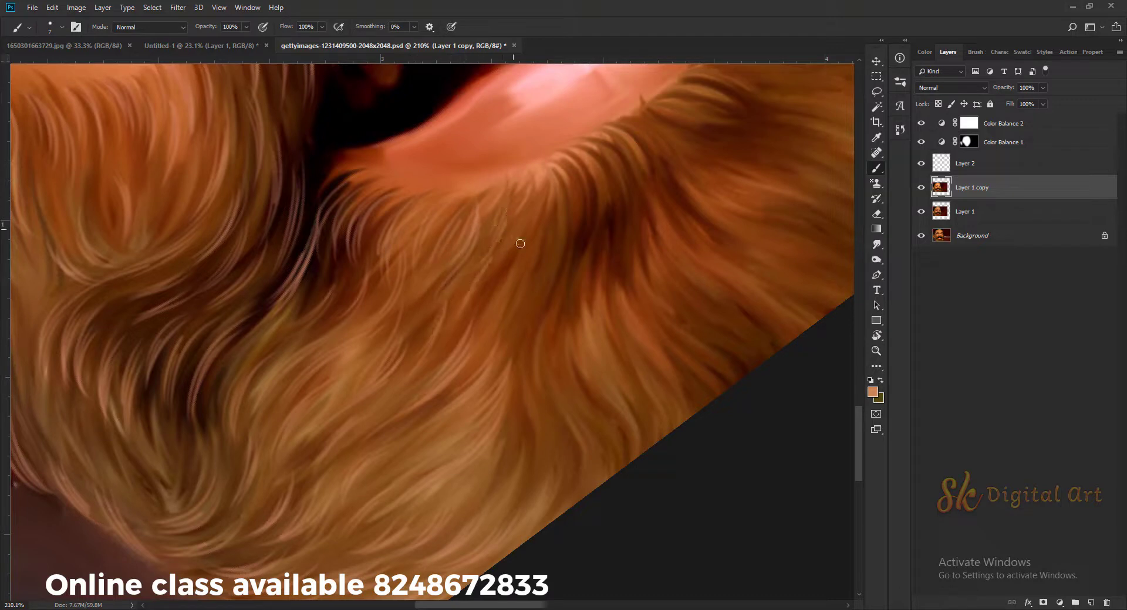
scroll(445, 346, up, 1)
scroll(401, 354, up, 1)
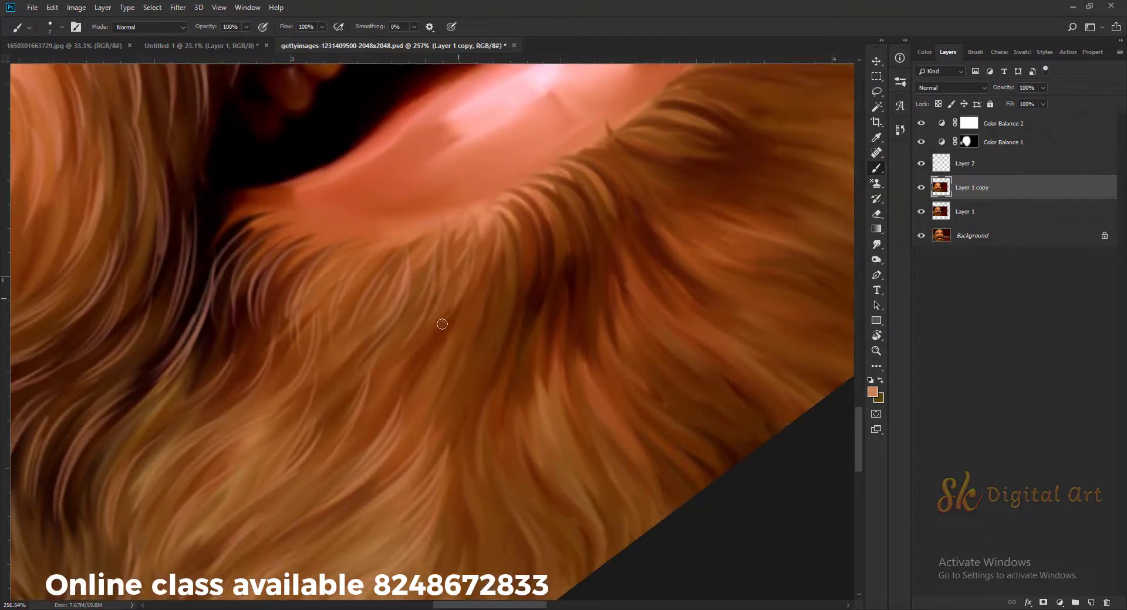
Paint light hair strands along the beard's dark edge
mouse_move(587, 208)
mouse_down()
mouse_move(566, 253)
mouse_move(496, 156)
mouse_up()
drag(498, 428, 523, 504)
drag(531, 437, 562, 530)
scroll(540, 552, down, 3)
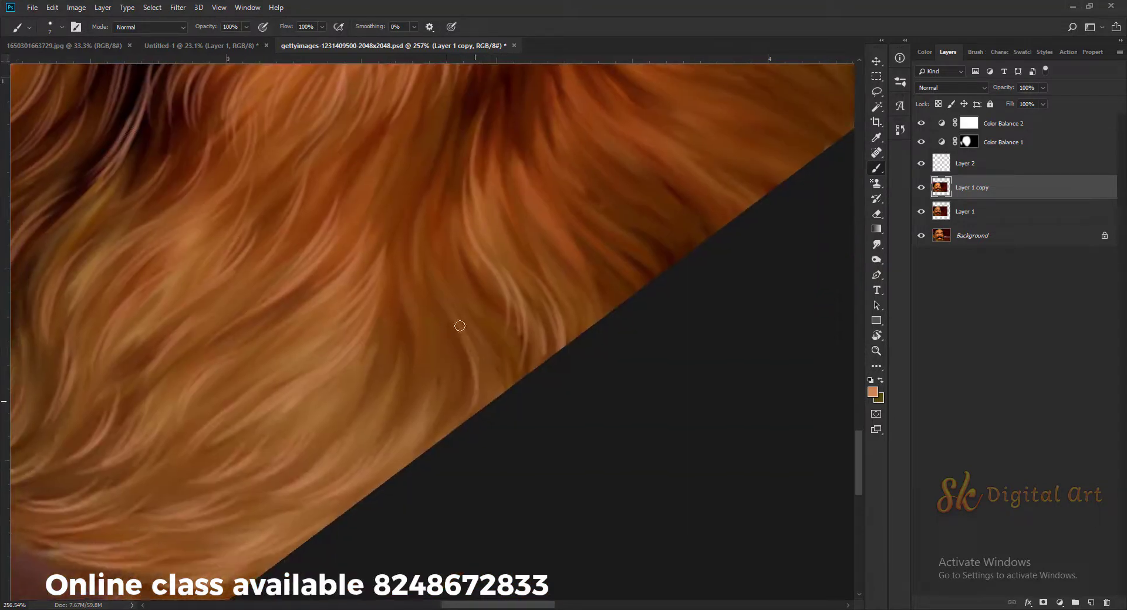
drag(470, 323, 461, 399)
drag(499, 288, 490, 369)
mouse_move(449, 328)
mouse_down()
mouse_move(433, 432)
mouse_move(513, 407)
mouse_up()
drag(491, 311, 464, 407)
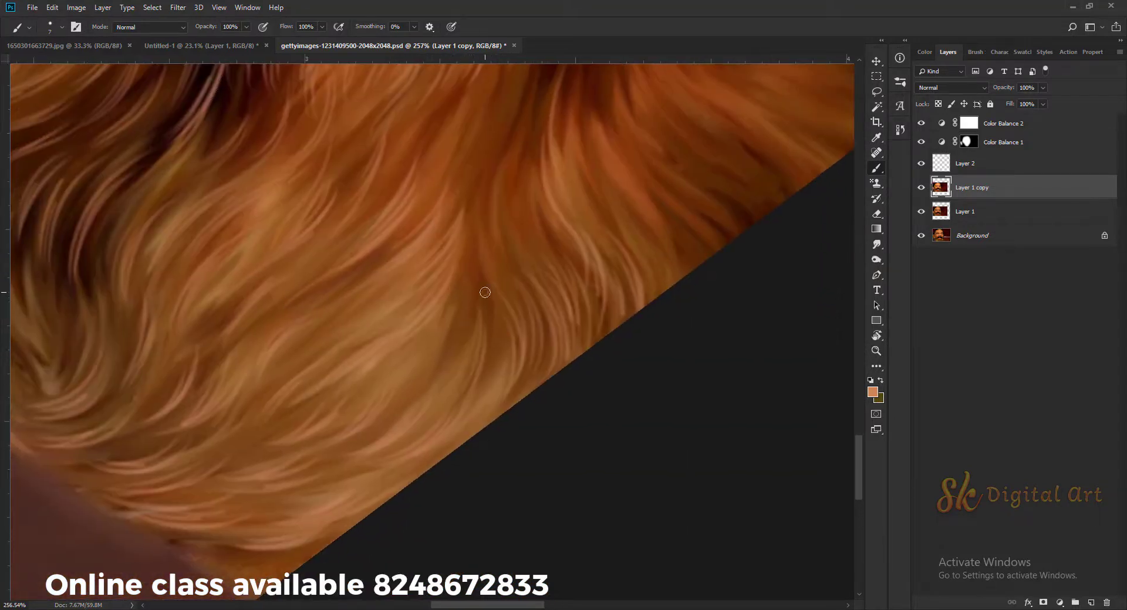
Move down the beard and paint new strands along the hair edge
drag(630, 253, 499, 341)
mouse_move(511, 271)
mouse_down()
mouse_move(493, 323)
mouse_move(511, 271)
mouse_up()
drag(560, 291, 537, 237)
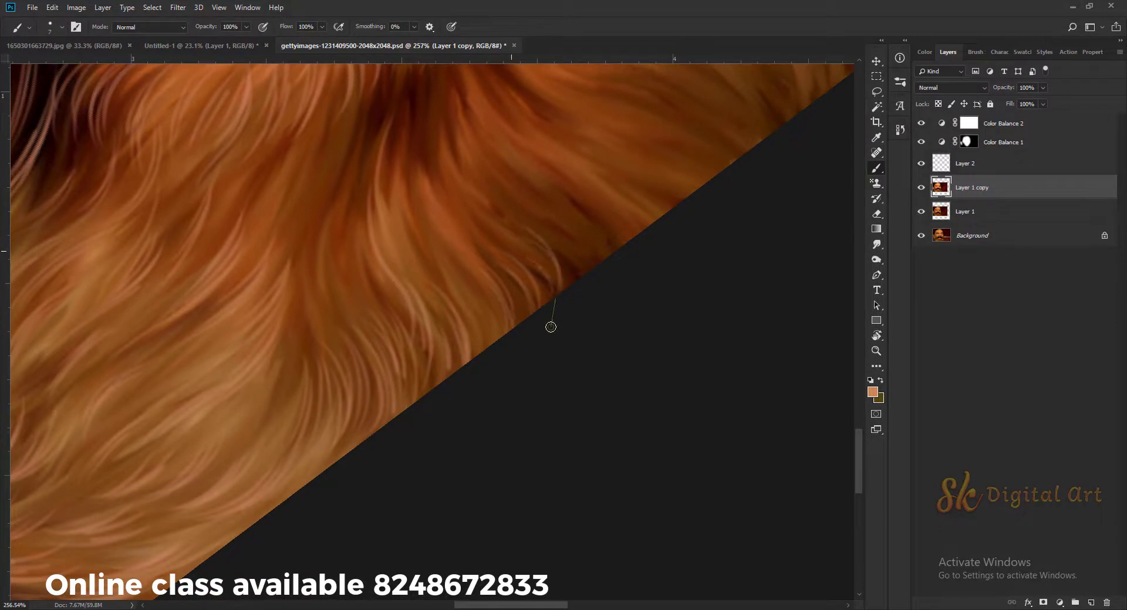
mouse_move(438, 162)
mouse_down()
mouse_move(491, 284)
mouse_move(490, 374)
mouse_up()
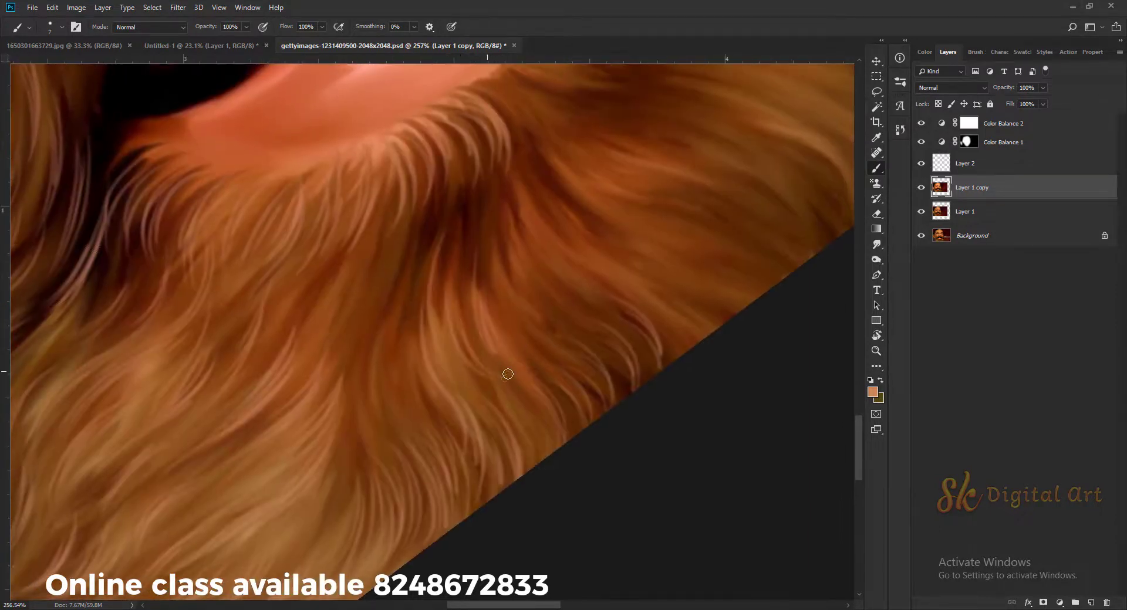
drag(472, 247, 509, 322)
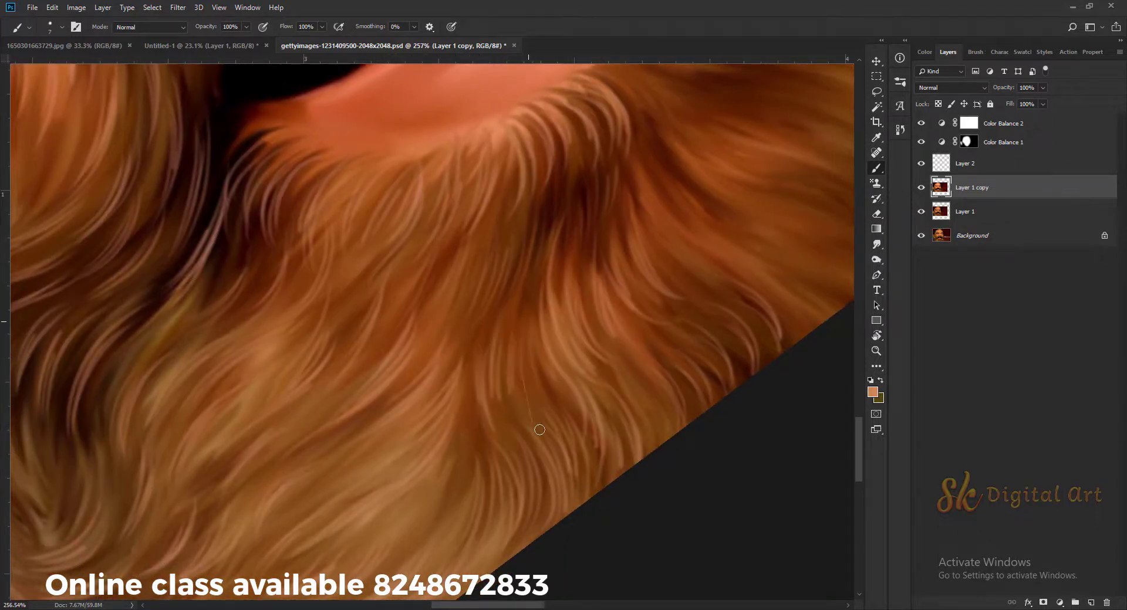
scroll(543, 426, up, 3)
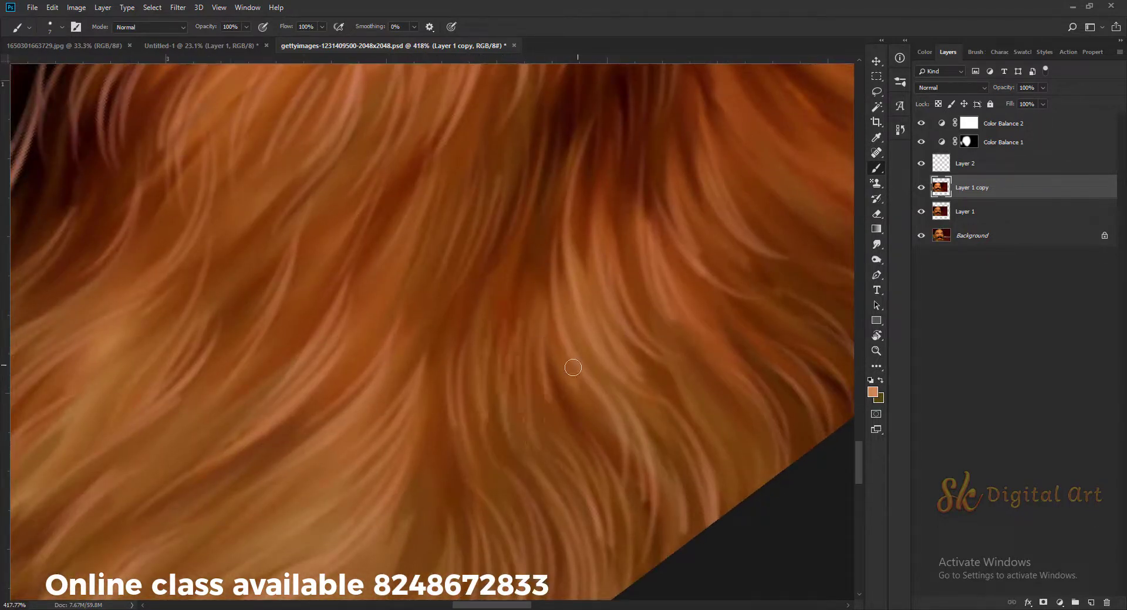
scroll(573, 368, down, 5)
scroll(525, 263, up, 1)
scroll(525, 263, up, 3)
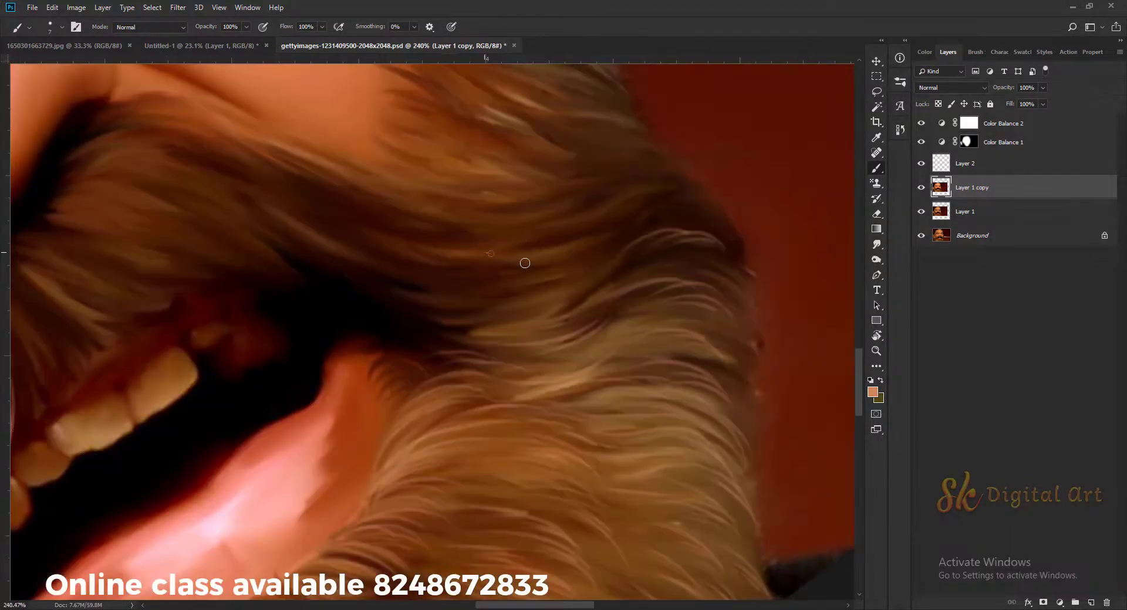
drag(524, 263, 629, 243)
mouse_move(620, 203)
mouse_down()
mouse_move(717, 188)
mouse_move(740, 235)
mouse_move(756, 322)
mouse_up()
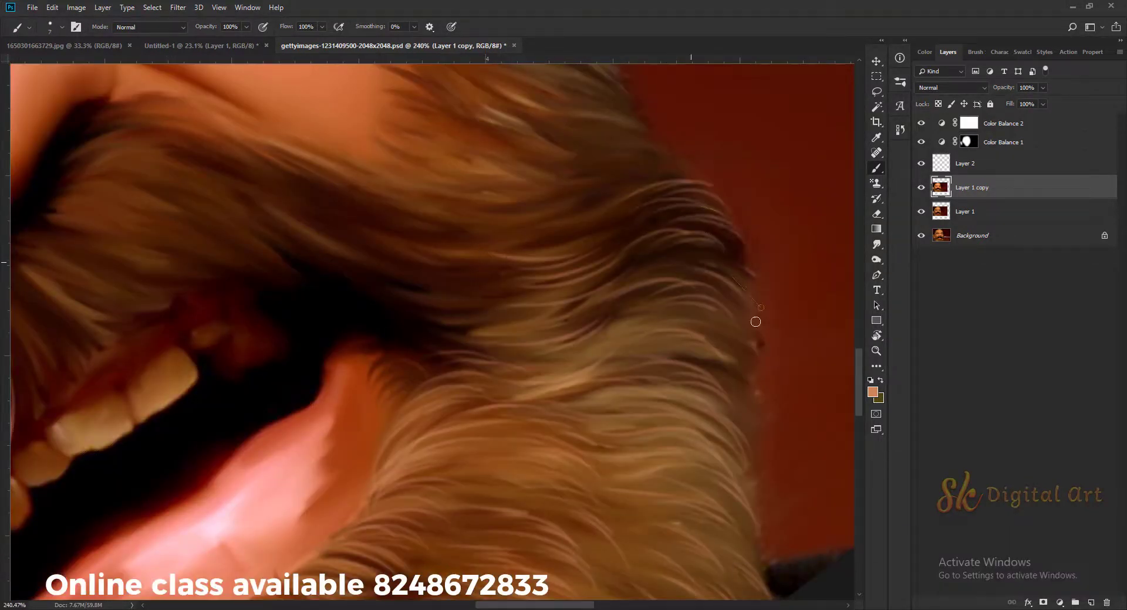
Paint light strands running down the beard to the right of the mouth
scroll(586, 317, up, 3)
scroll(382, 311, left, 5)
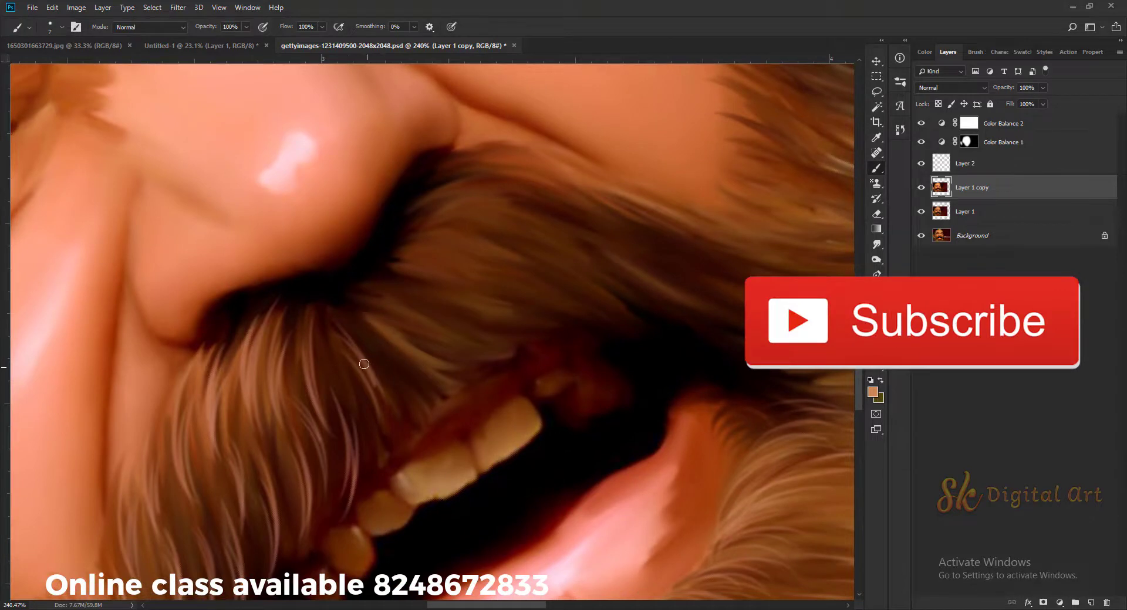
scroll(417, 271, right, 4)
scroll(416, 271, down, 1)
drag(432, 252, 457, 339)
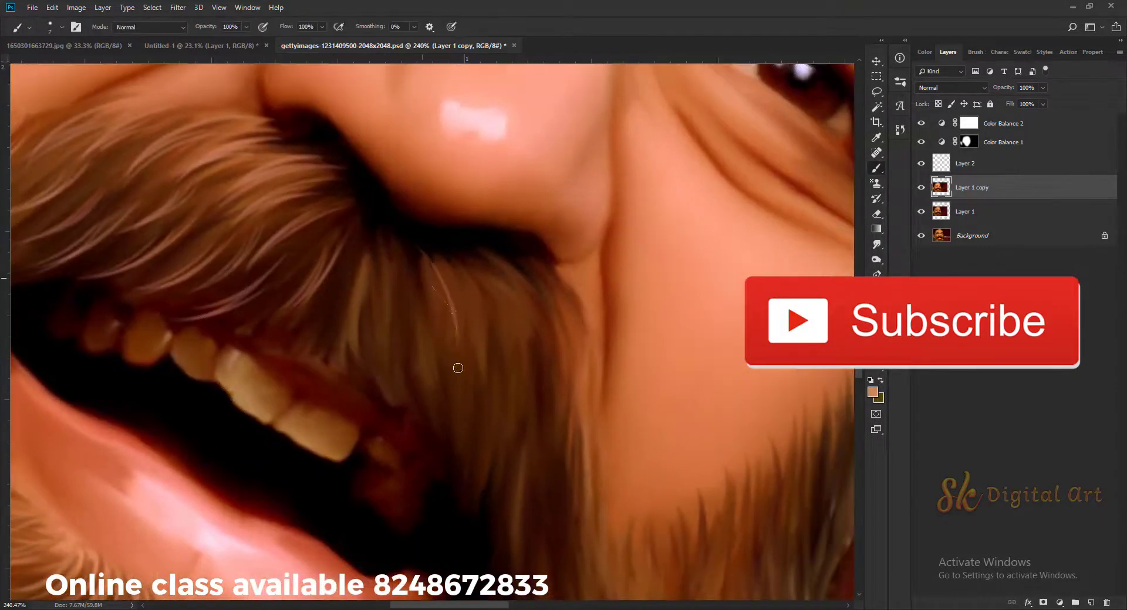
drag(471, 299, 487, 384)
drag(500, 311, 527, 418)
drag(519, 272, 547, 399)
drag(529, 313, 546, 403)
drag(536, 270, 575, 411)
drag(556, 322, 568, 413)
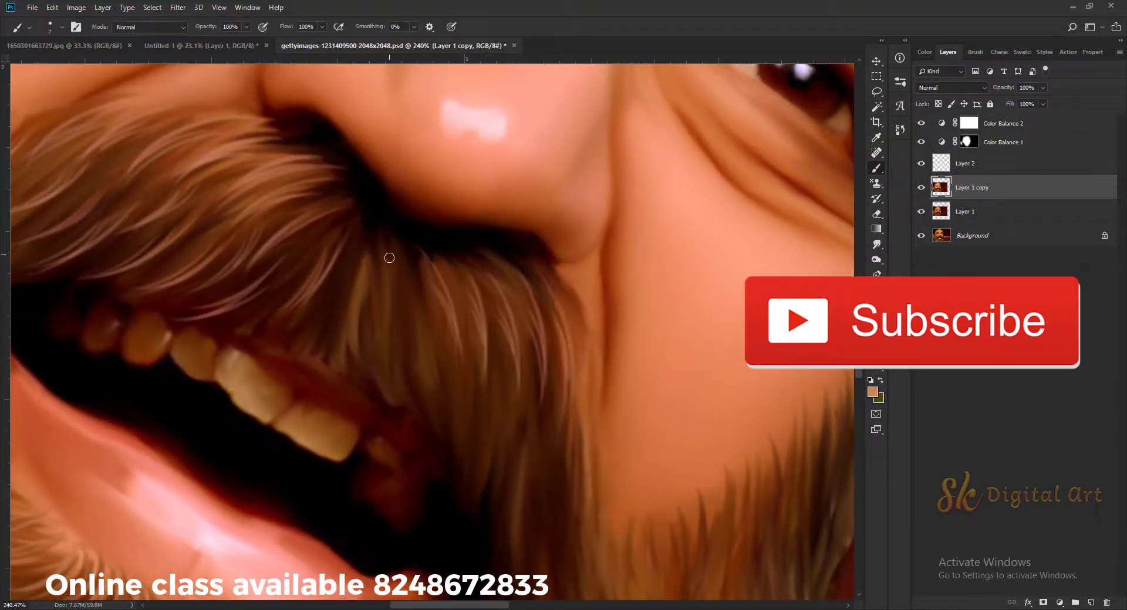
Add more light strands through the beard below the lip
scroll(423, 351, down, 3)
scroll(420, 317, right, 1)
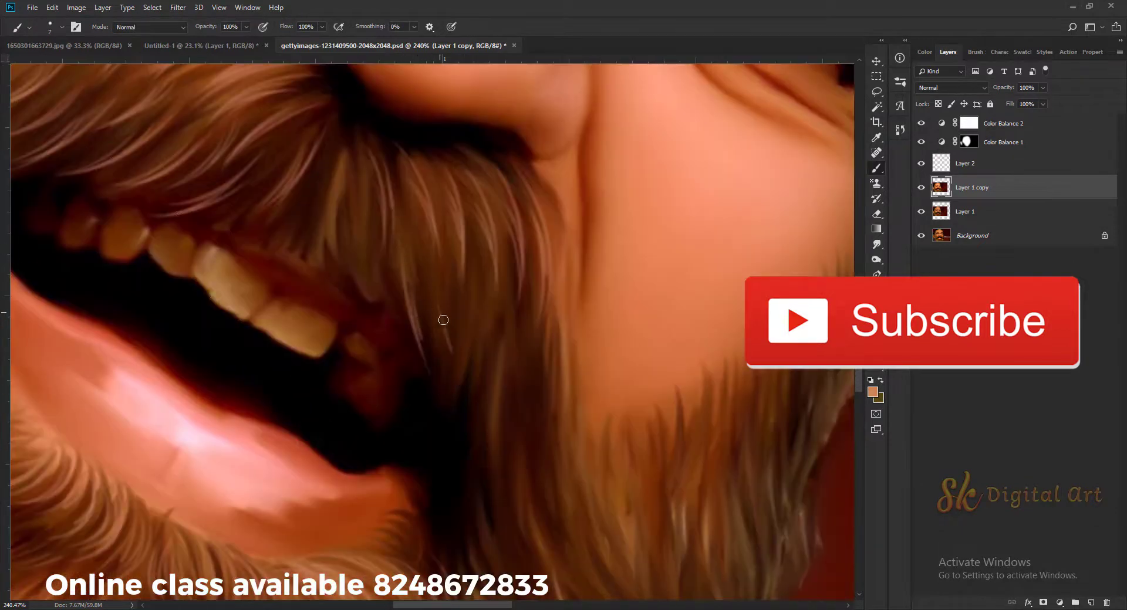
scroll(462, 315, down, 2)
scroll(463, 316, right, 1)
drag(473, 264, 458, 395)
drag(463, 308, 453, 425)
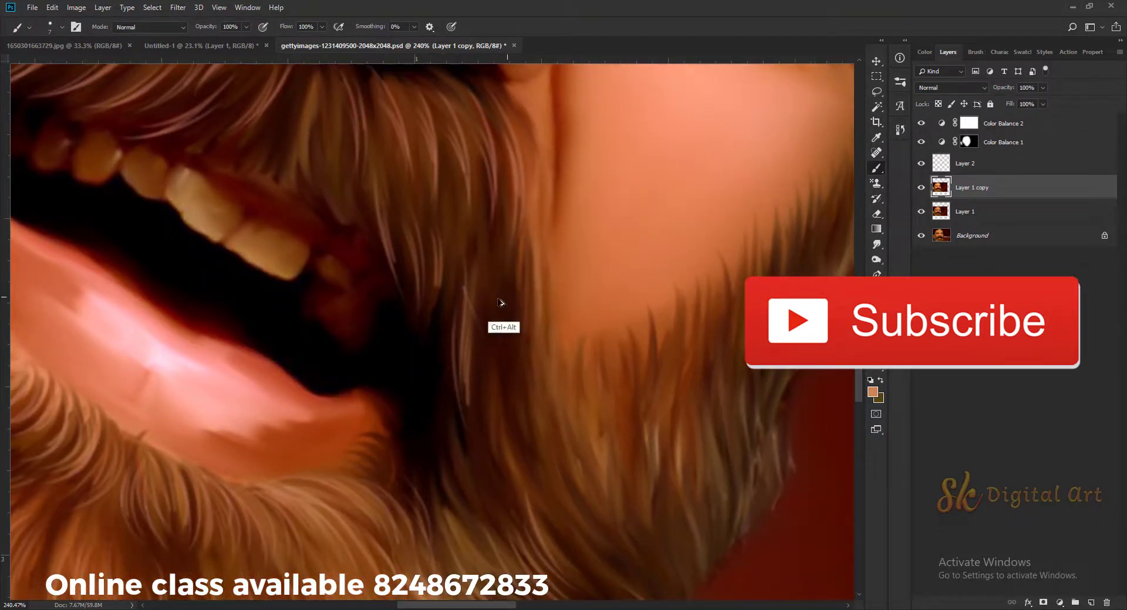
drag(501, 278, 511, 364)
drag(516, 296, 520, 408)
Paint faint light strands lower in the beard
scroll(531, 368, down, 2)
scroll(530, 368, right, 1)
drag(466, 294, 482, 390)
drag(452, 343, 468, 415)
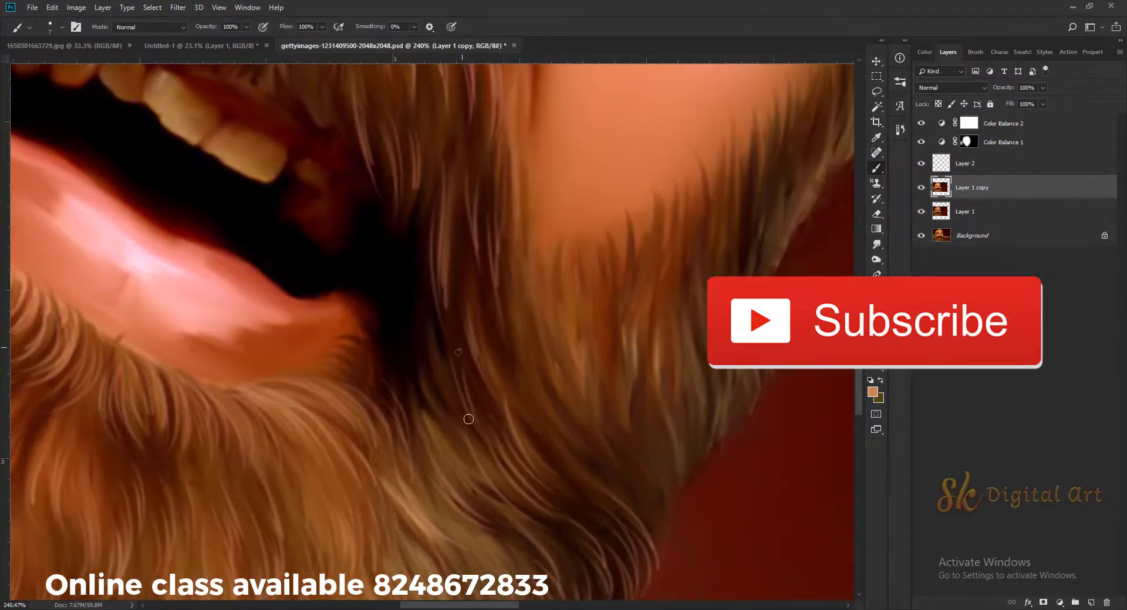
scroll(557, 431, down, 3)
scroll(557, 431, right, 1)
drag(546, 349, 589, 434)
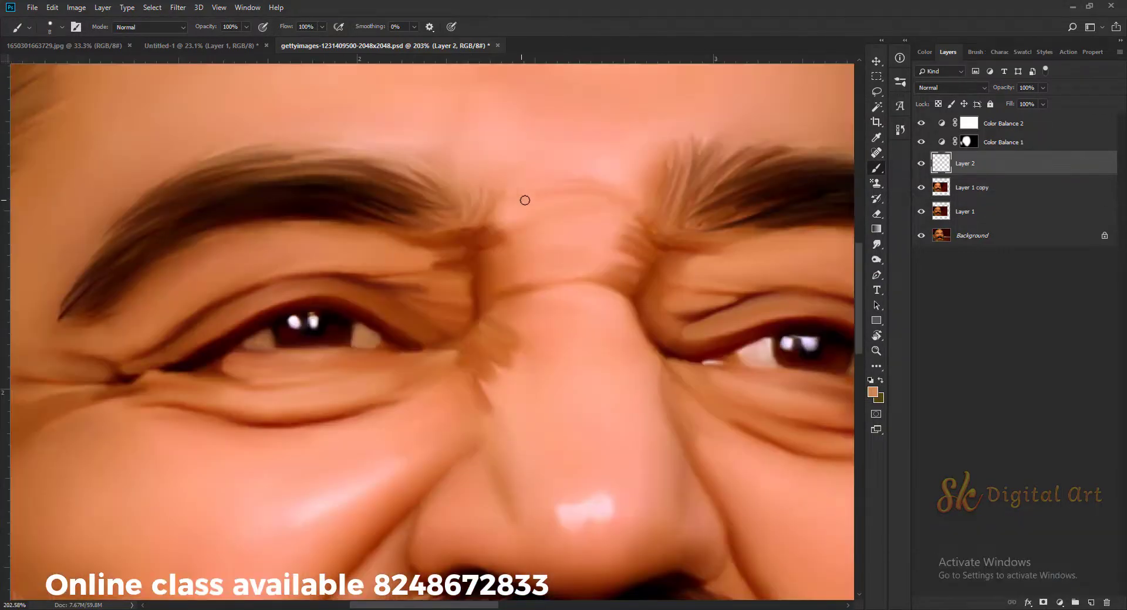
Rotate the canvas along the eyebrow and paint thin light strands into it
drag(536, 156, 395, 232)
scroll(395, 232, up, 3)
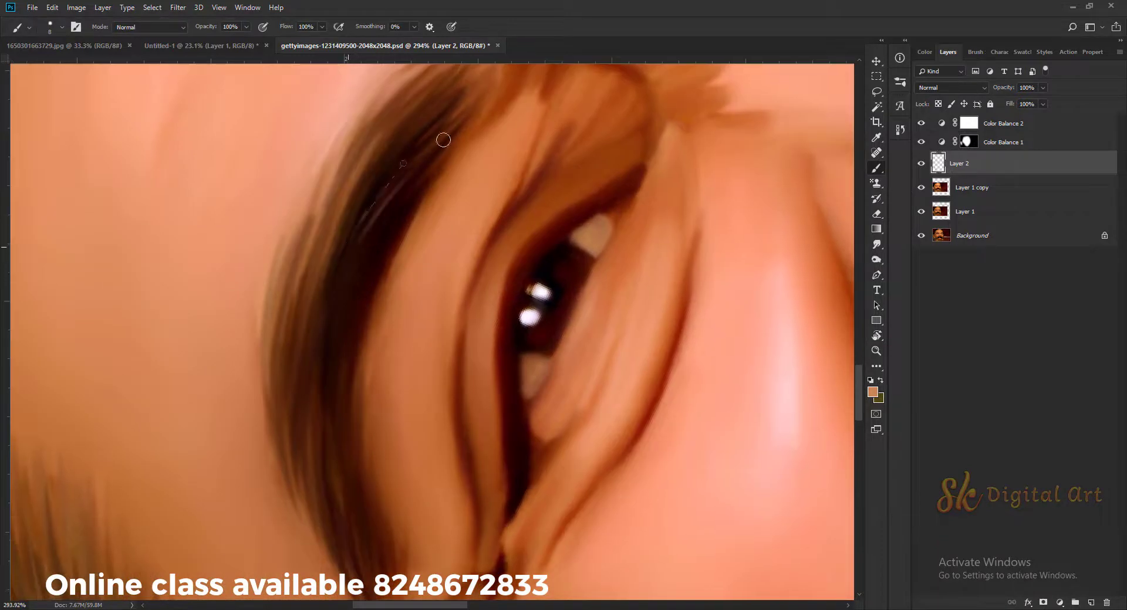
drag(443, 139, 360, 269)
scroll(359, 269, down, 2)
drag(315, 335, 294, 320)
scroll(316, 274, down, 2)
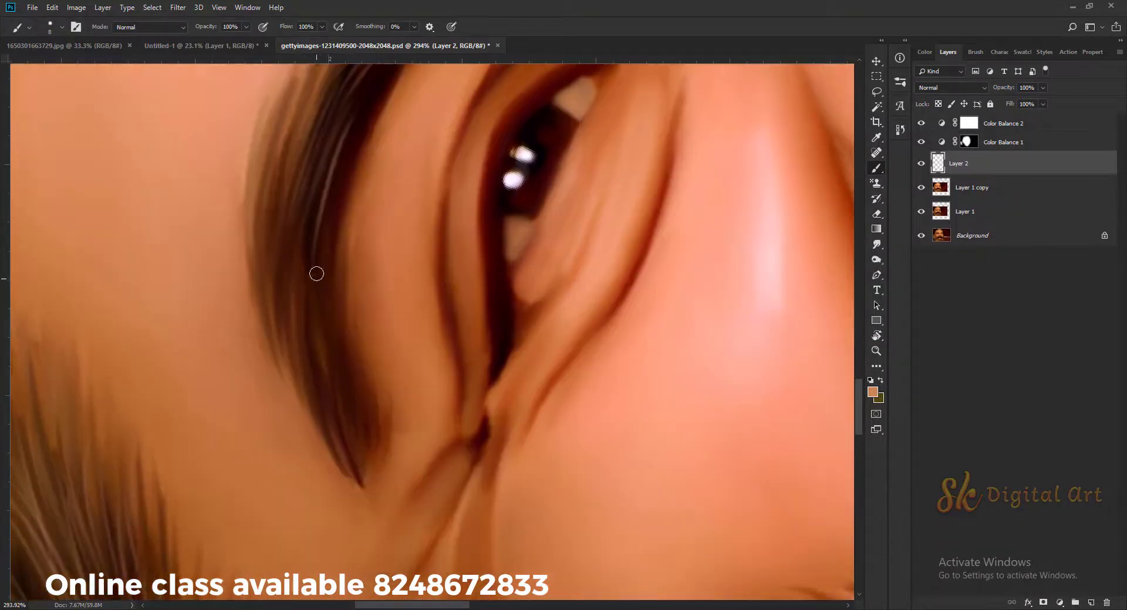
drag(285, 267, 298, 375)
drag(346, 432, 334, 328)
Add more light strands along and across the dark eyebrow hair
scroll(319, 268, up, 2)
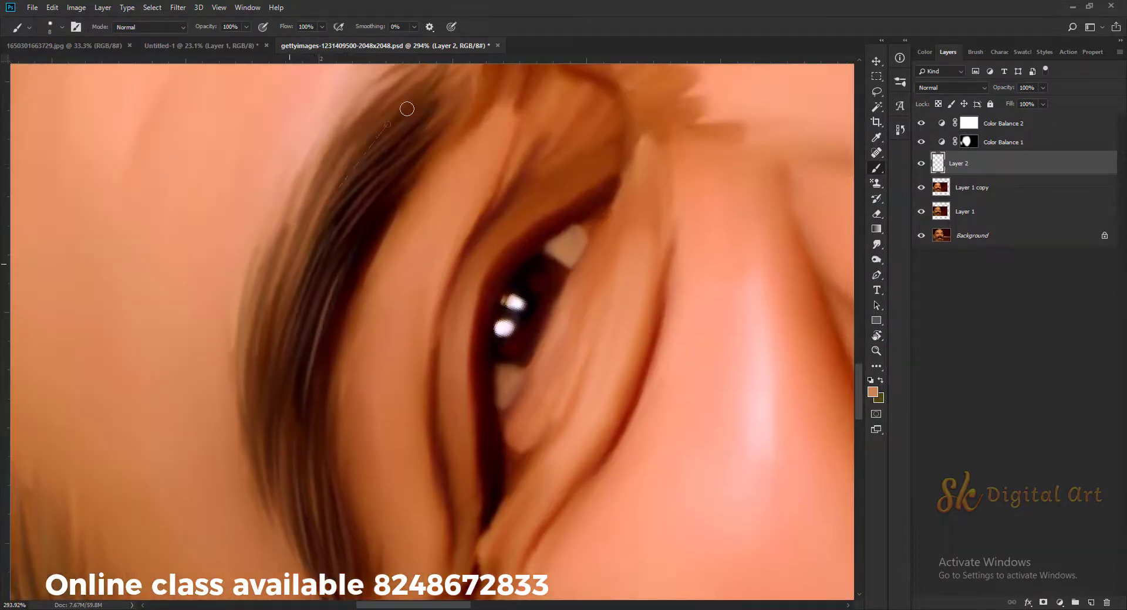
drag(264, 457, 267, 341)
drag(435, 297, 375, 350)
drag(391, 288, 363, 394)
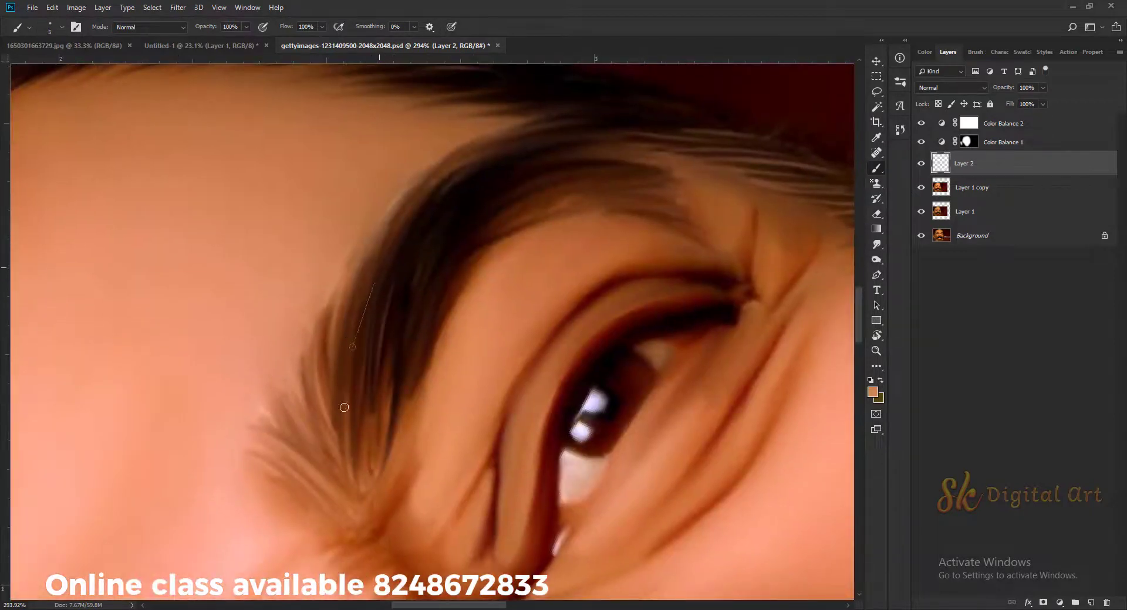
drag(364, 308, 343, 429)
drag(435, 317, 388, 419)
drag(437, 252, 514, 169)
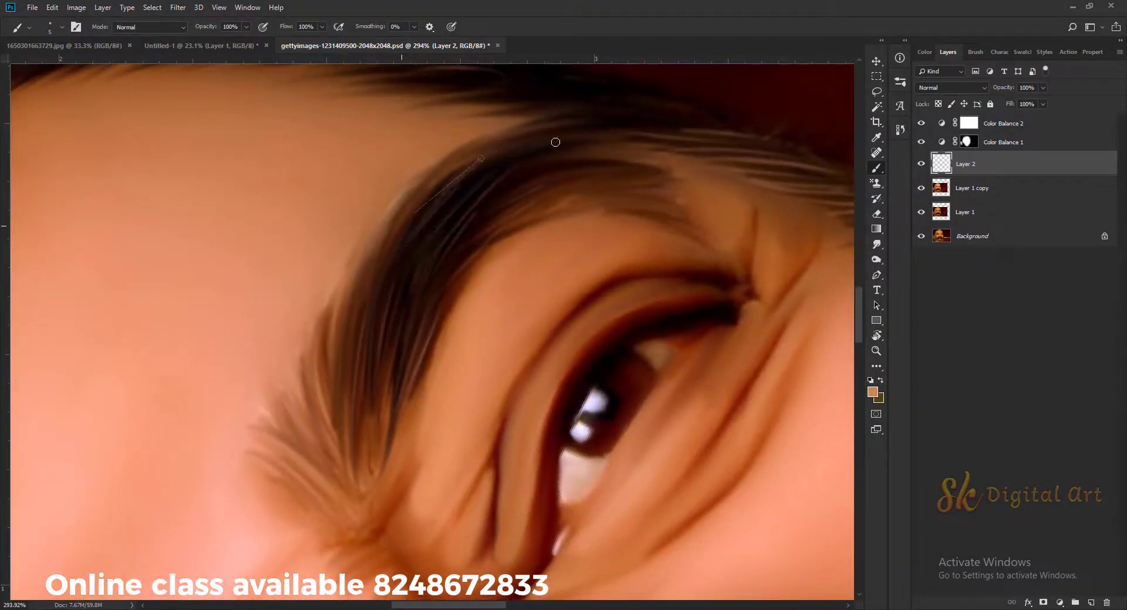
mouse_move(449, 200)
mouse_down()
mouse_move(543, 144)
mouse_move(411, 252)
mouse_move(424, 270)
mouse_up()
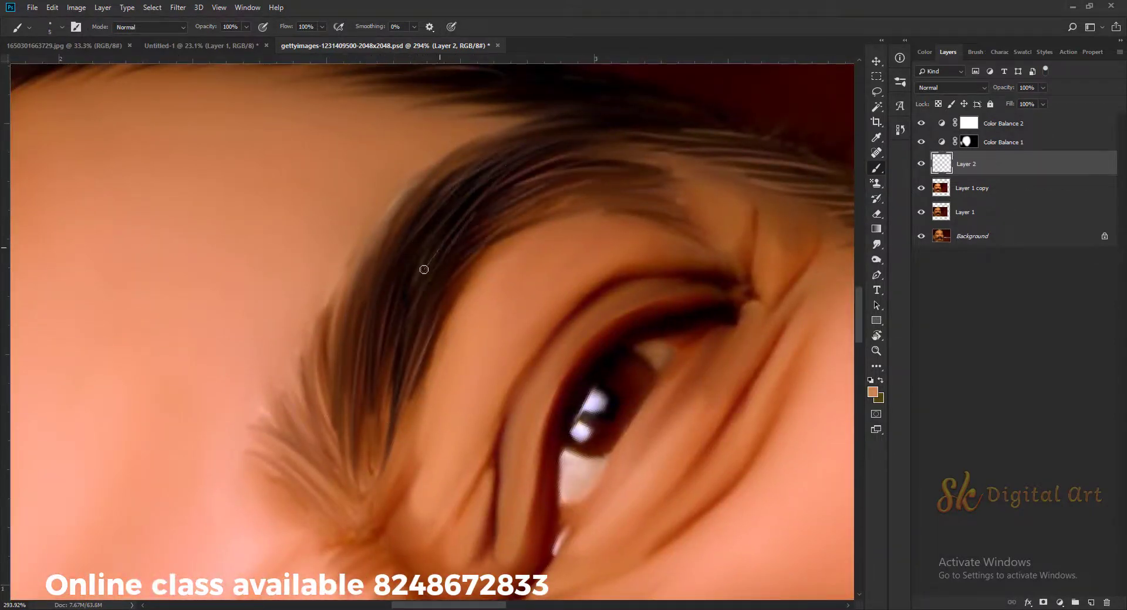
Paint a fine strand at the eyebrow's top edge, then zoom out
scroll(411, 246, up, 2)
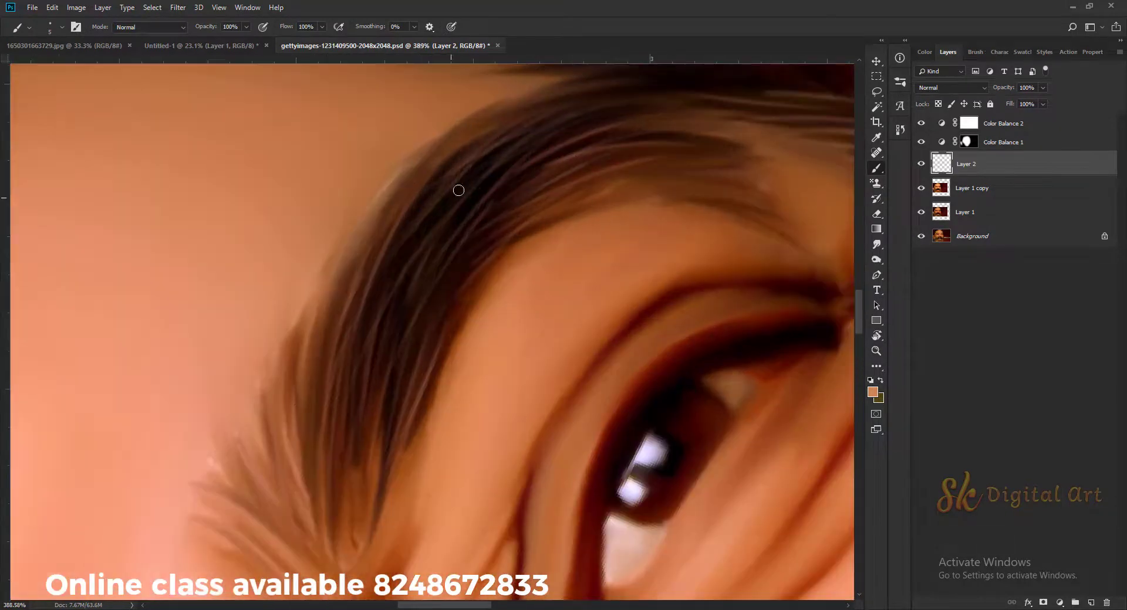
drag(622, 111, 577, 121)
scroll(411, 235, down, 3)
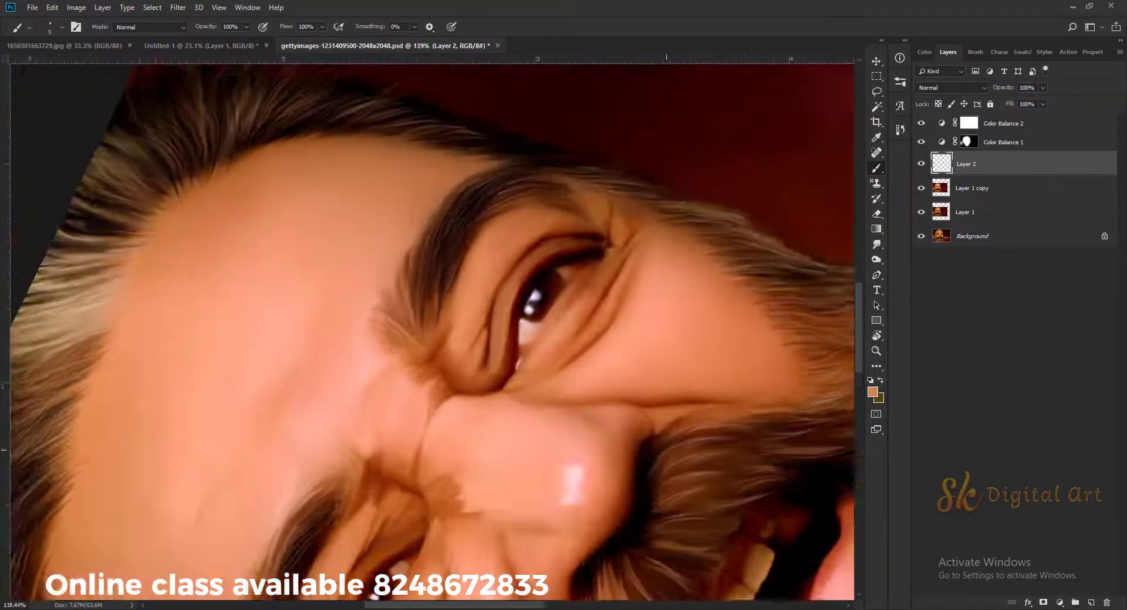
scroll(422, 226, down, 3)
scroll(433, 219, down, 3)
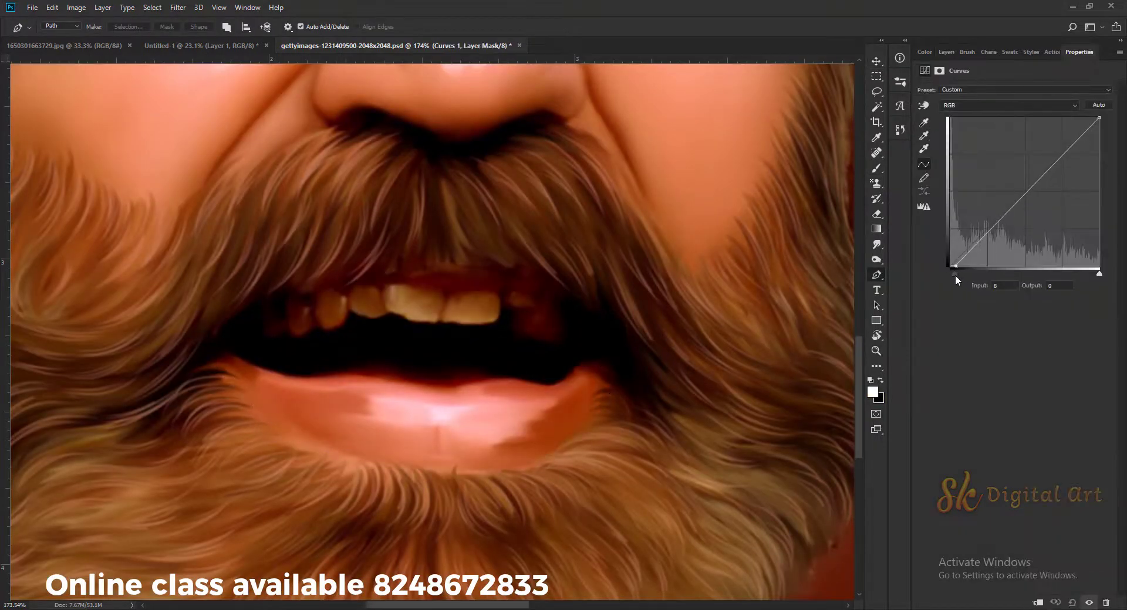
Bend the Curves 1 channels: lower Green to pinken the lips and slightly raise RGB midtones
click(1009, 105)
click(997, 143)
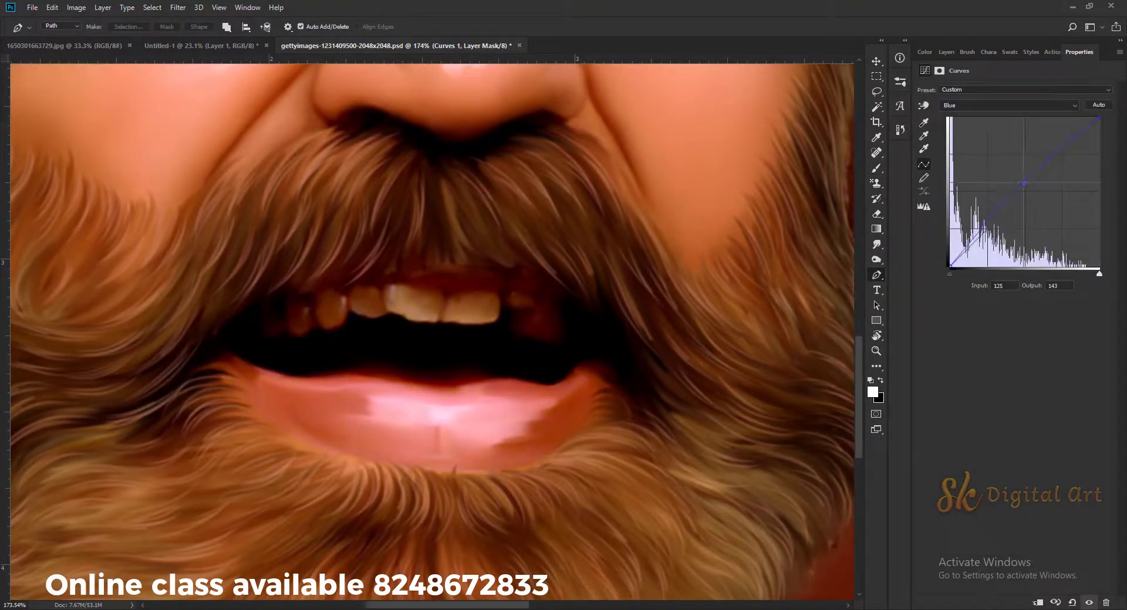
key(alt+4)
drag(1040, 178, 1040, 202)
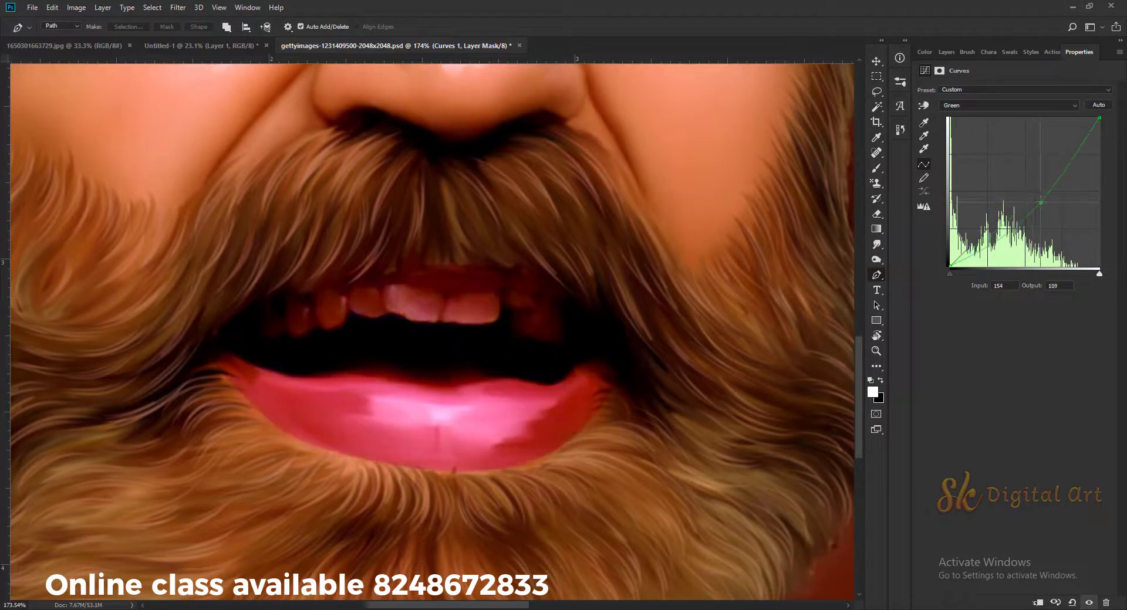
click(946, 52)
key(ctrl+0)
key(v)
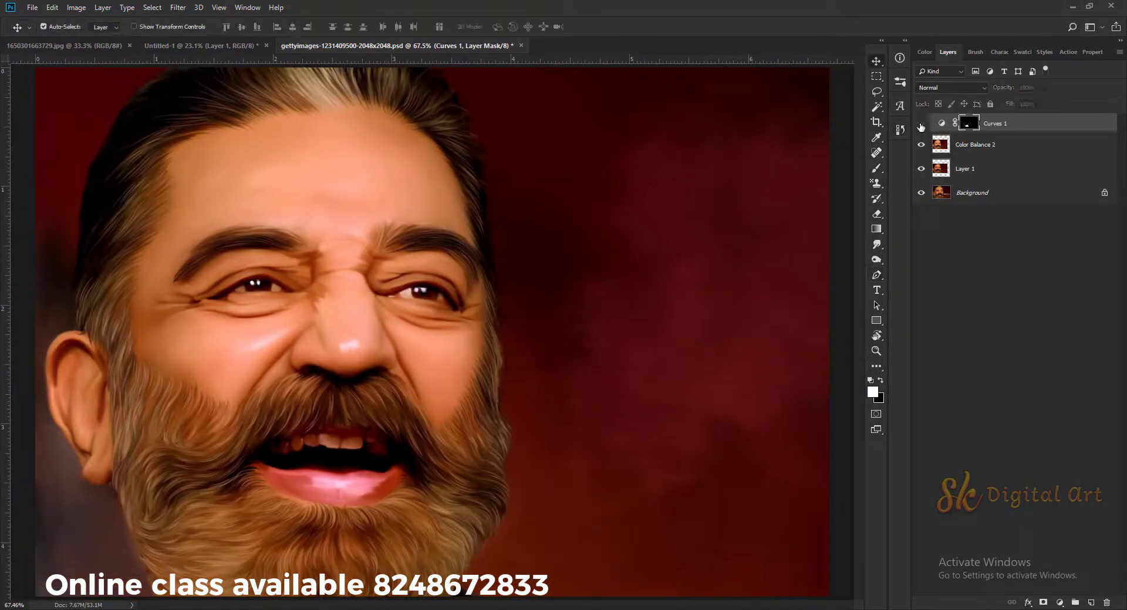
double_click(942, 123)
drag(1025, 192, 1025, 186)
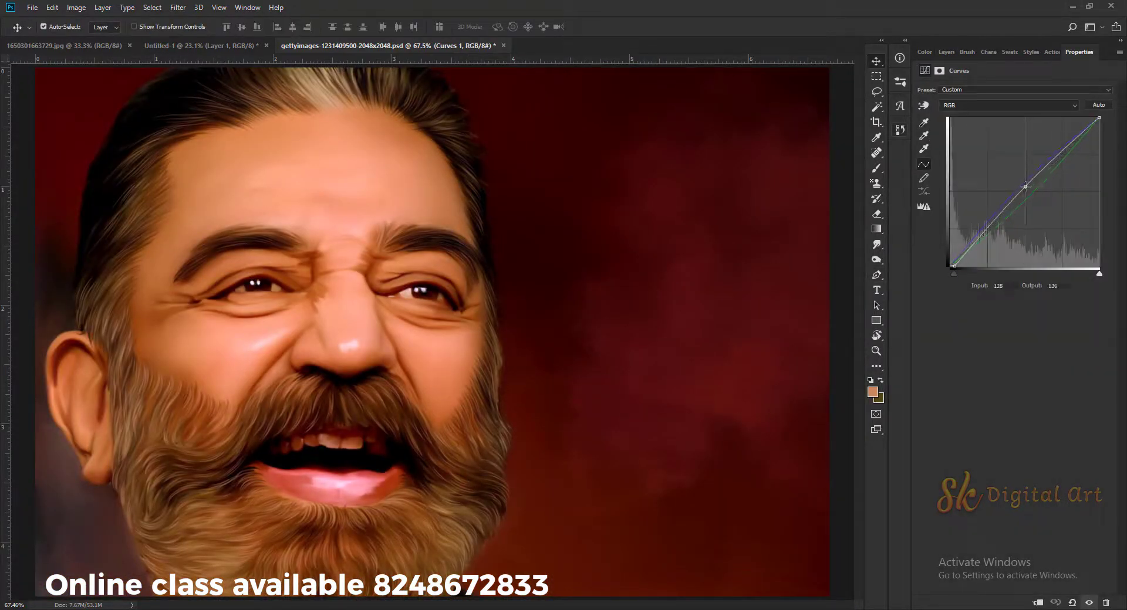
key(alt+3)
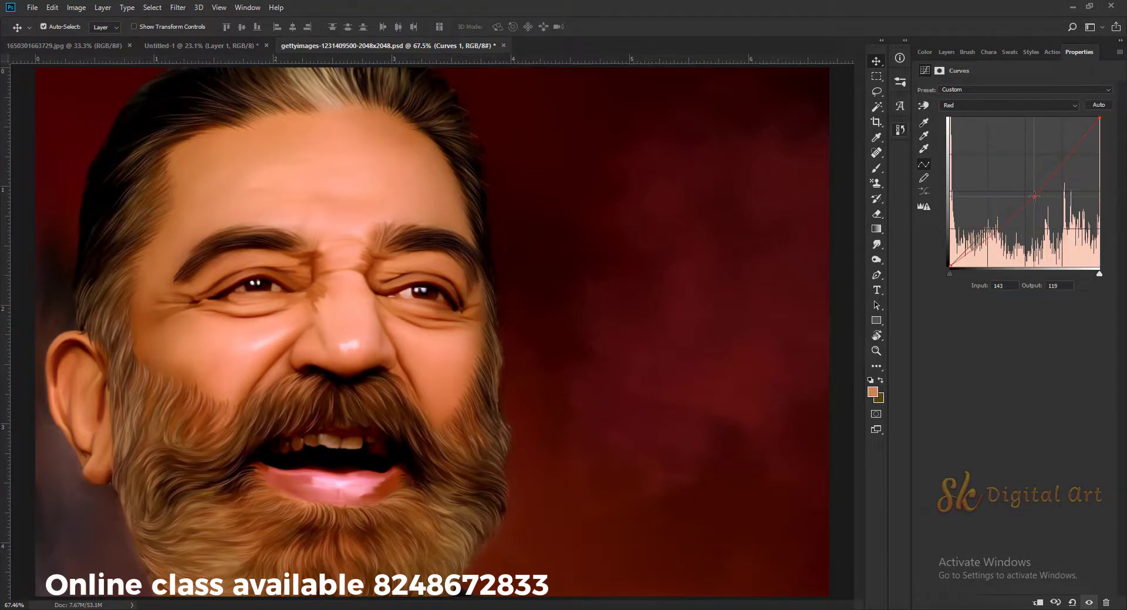
Feather the Curves 1 layer mask by 7.6 px in Select and Mask
click(946, 51)
double_click(974, 118)
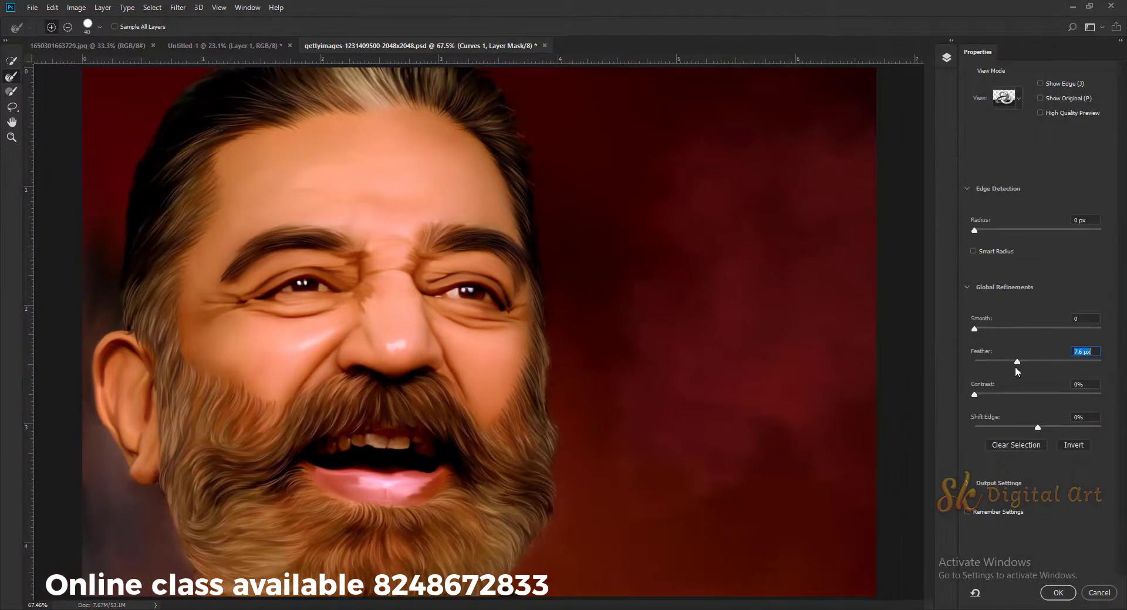
key(Return)
alt+scroll(375, 470, up, 5)
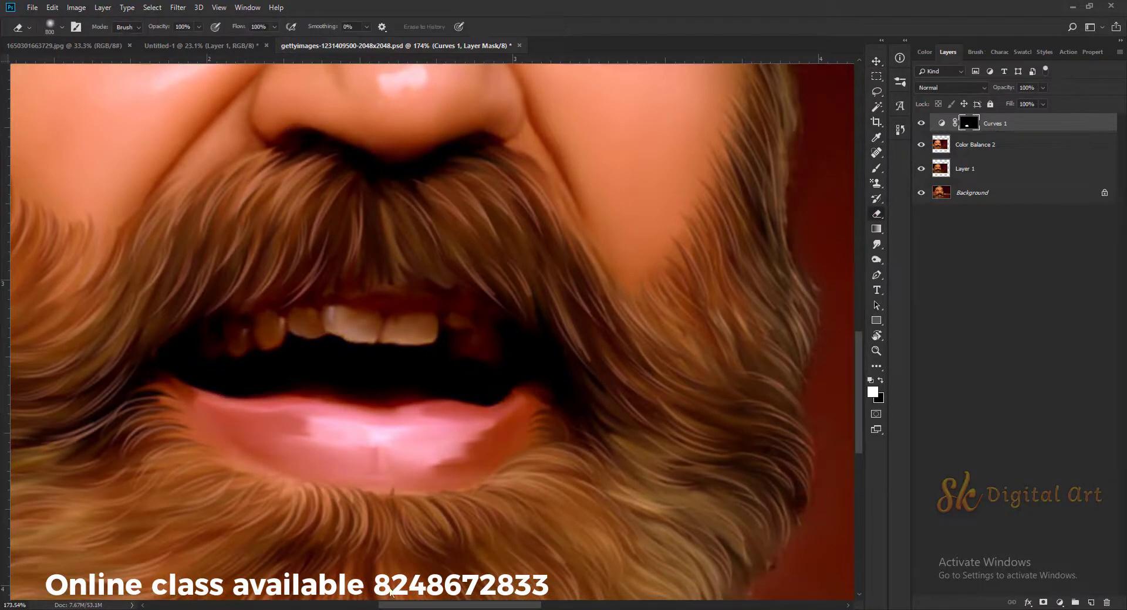
Paint the Curves effect onto the teeth, then frame the eyes, nose and mouth
drag(296, 334, 385, 329)
key(ctrl+0)
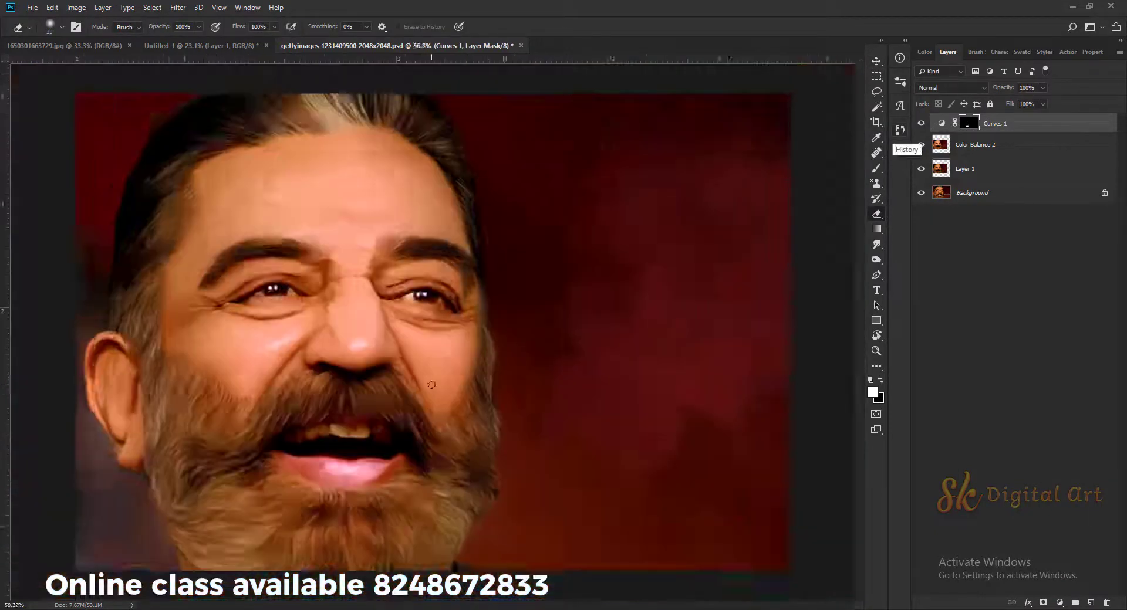
key(ctrl+minus)
key(ctrl+plus)
Give Curves 1 an underlying-layer Blend If split of 10/95 to spare the darkest tones
double_click(1108, 127)
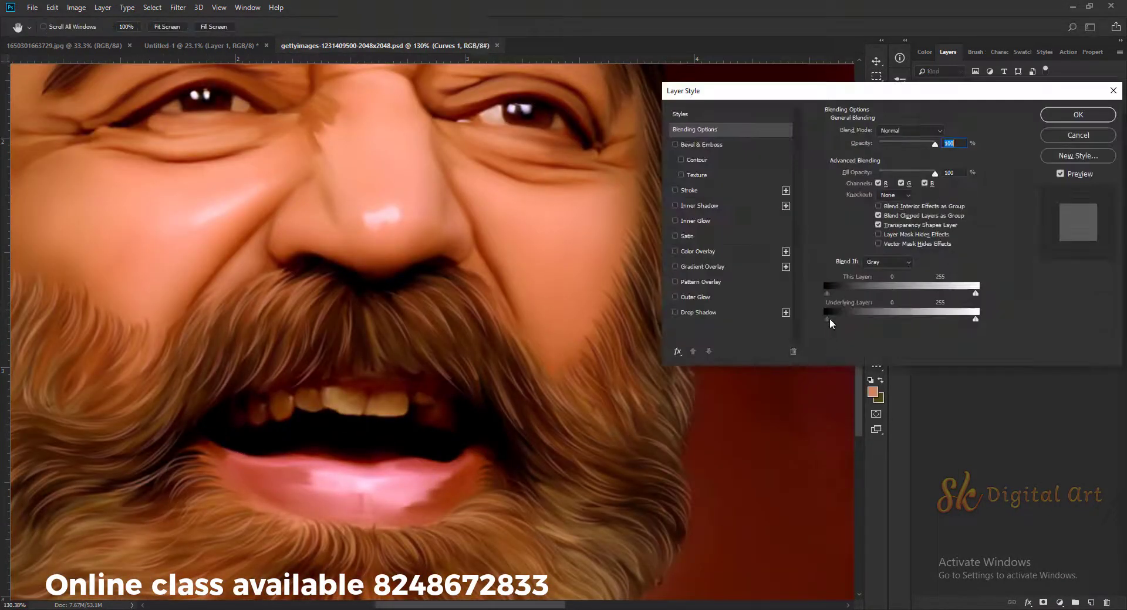
drag(893, 321, 831, 320)
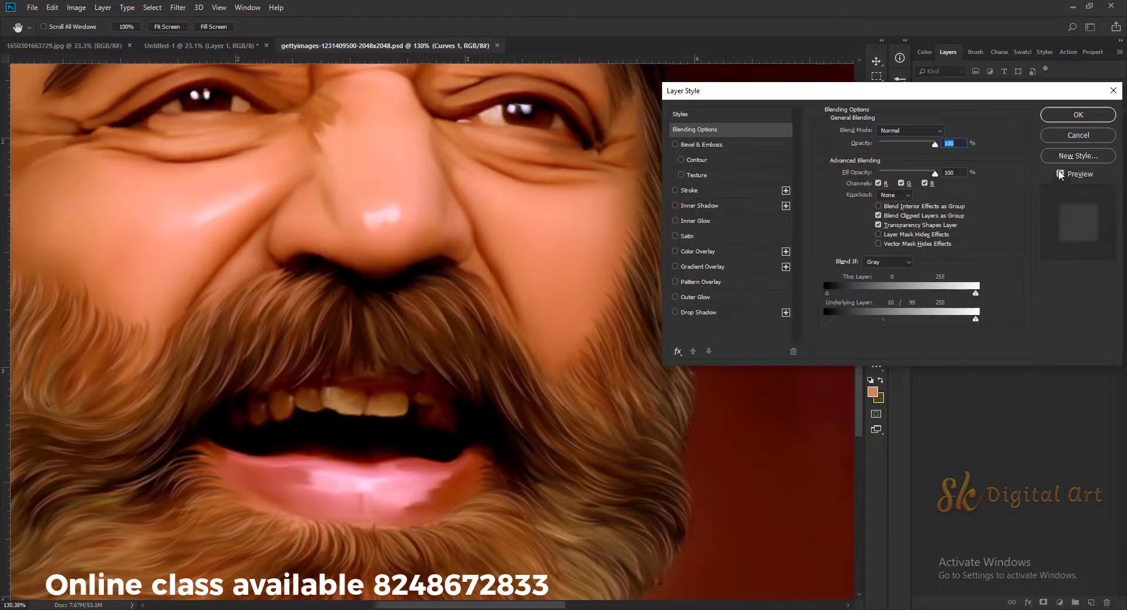
click(1078, 114)
Zoom and scroll to review the finished portrait on its dark red background
key(e)
scroll(511, 402, down, 5)
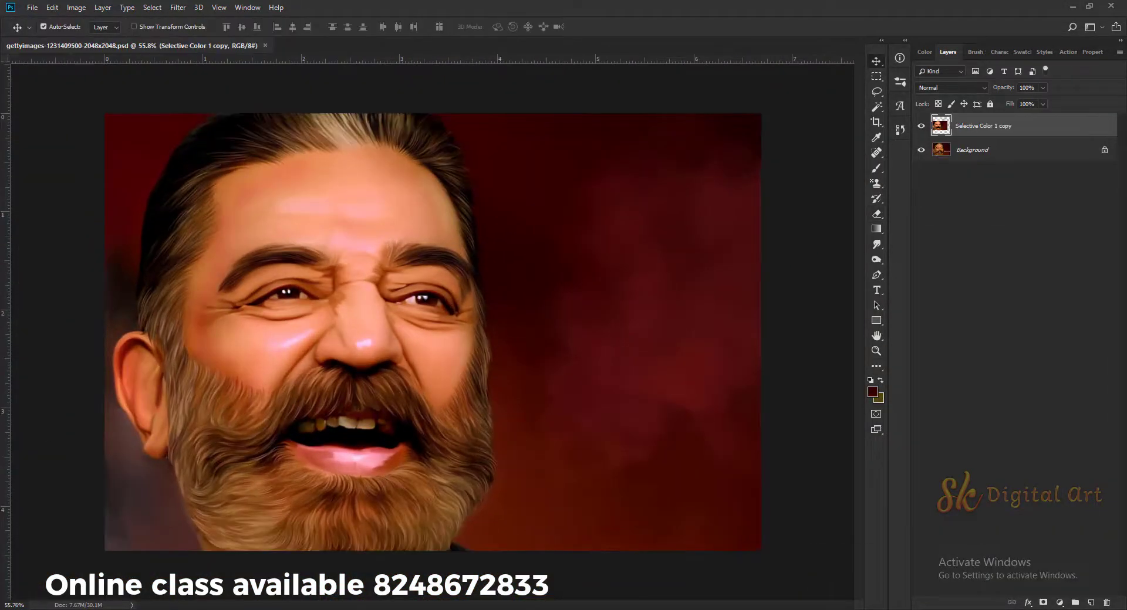
scroll(528, 390, up, 5)
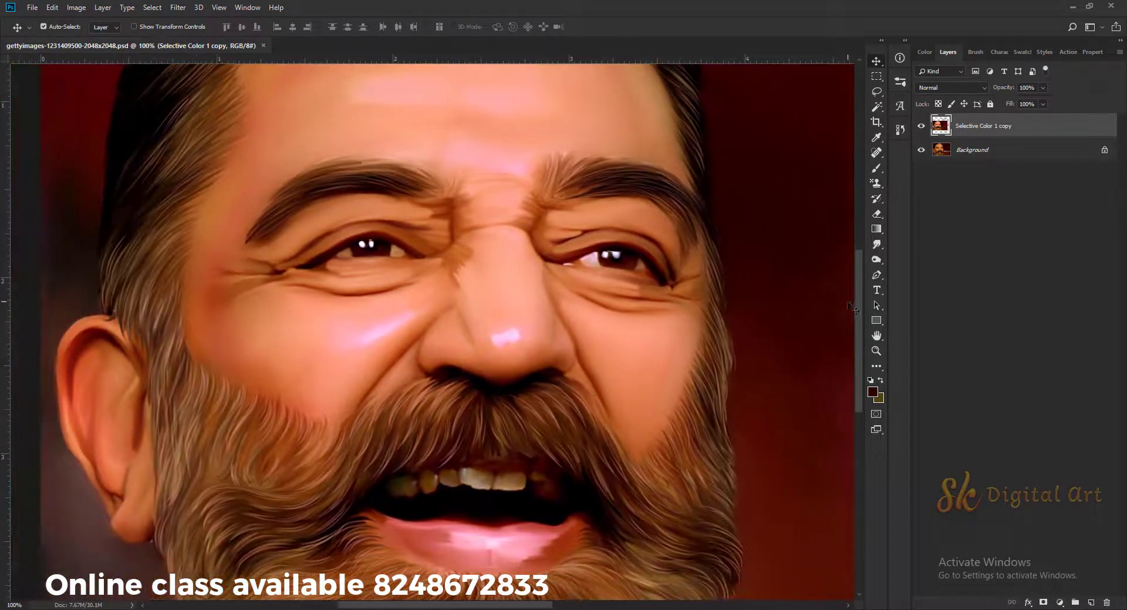
scroll(618, 352, down, 5)
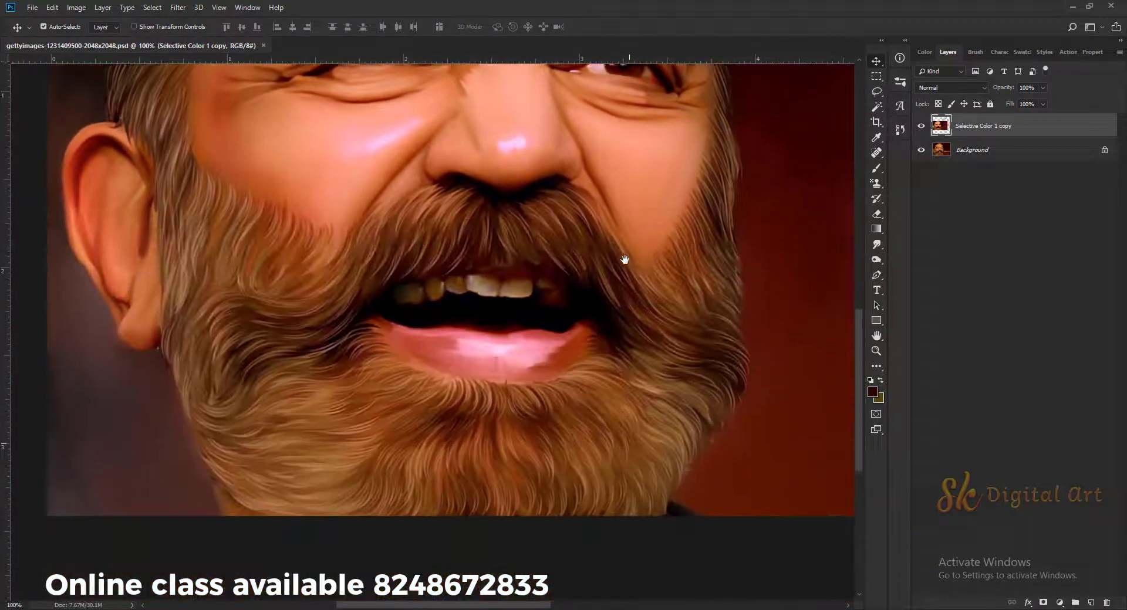